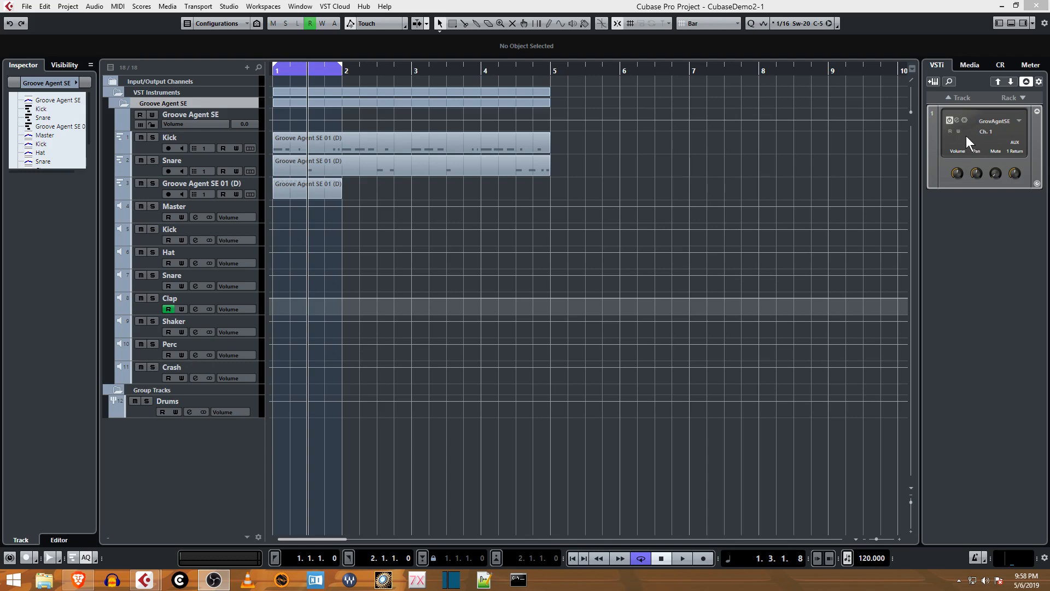
- View the instrument pads of the Antidote Kit in Groove Agent SE and close the instrument's editor
{"action": "left_click", "coordinate": [958, 120]}
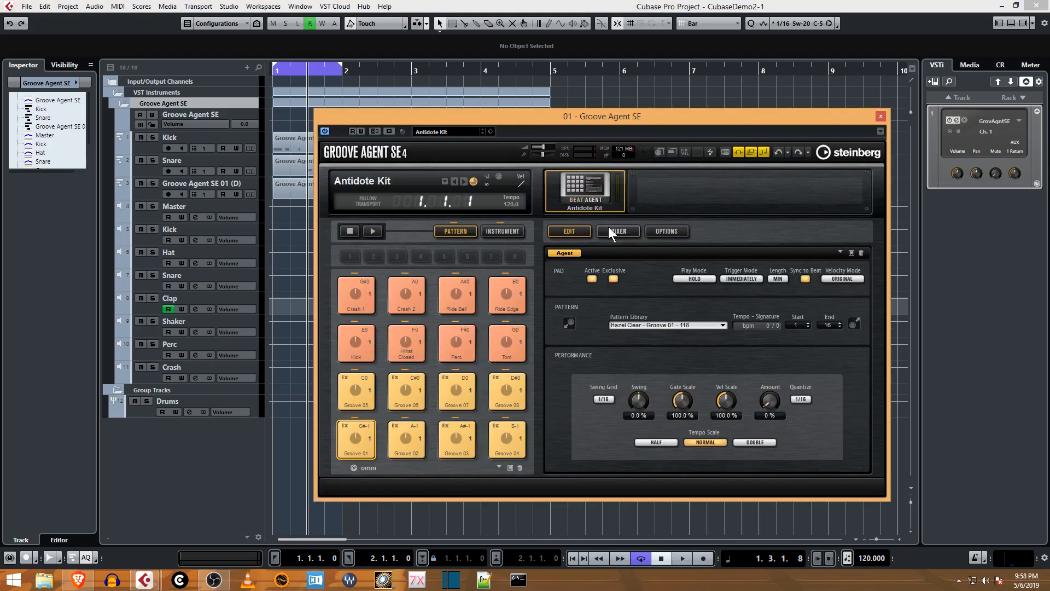
{"action": "left_click", "coordinate": [502, 231]}
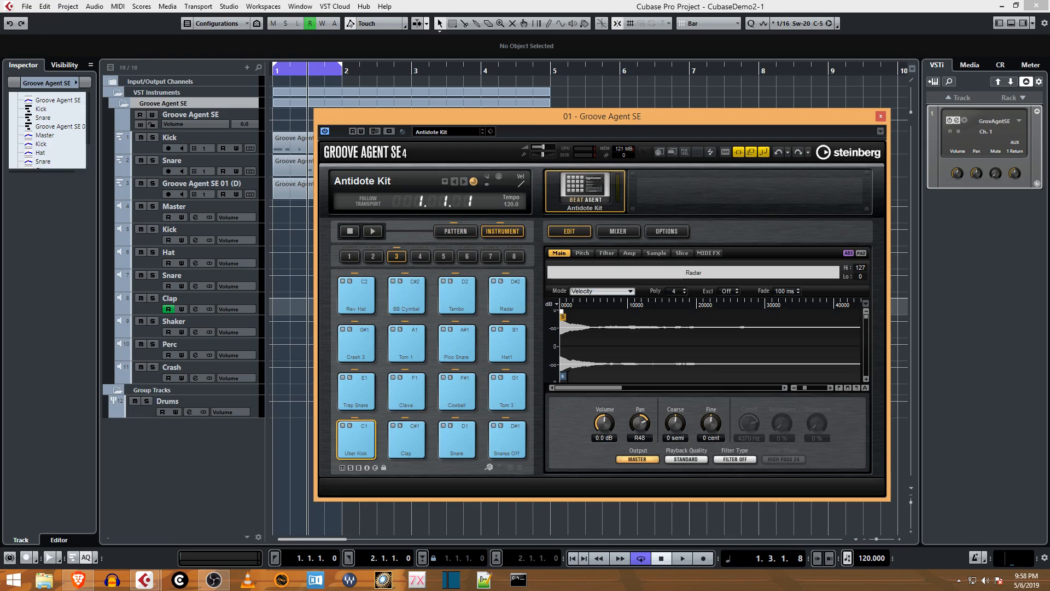
{"action": "left_click", "coordinate": [881, 116]}
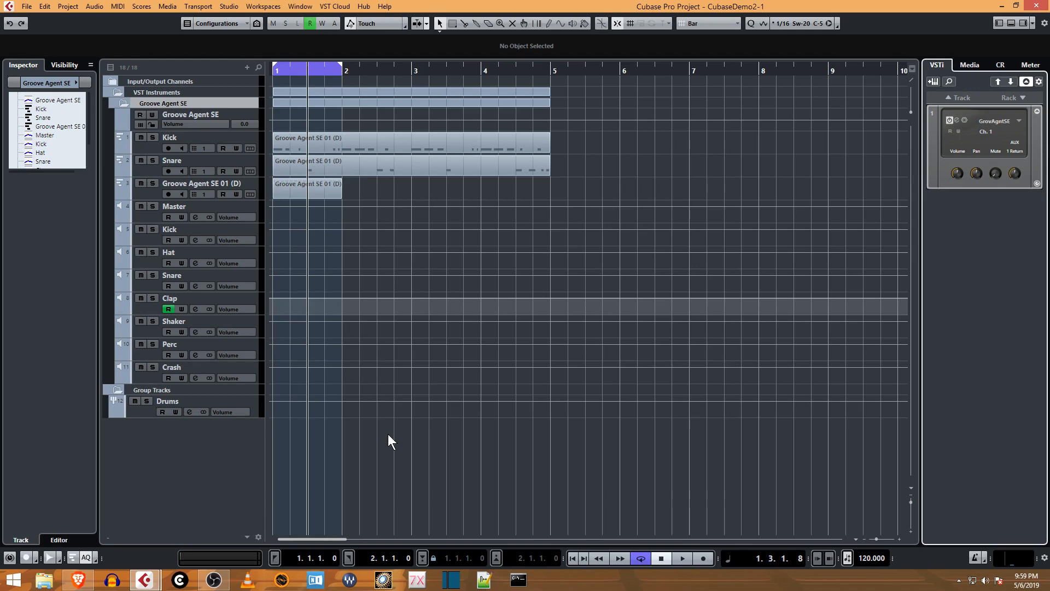
- Turn off automation read on the Clap track
{"action": "left_click", "coordinate": [166, 309]}
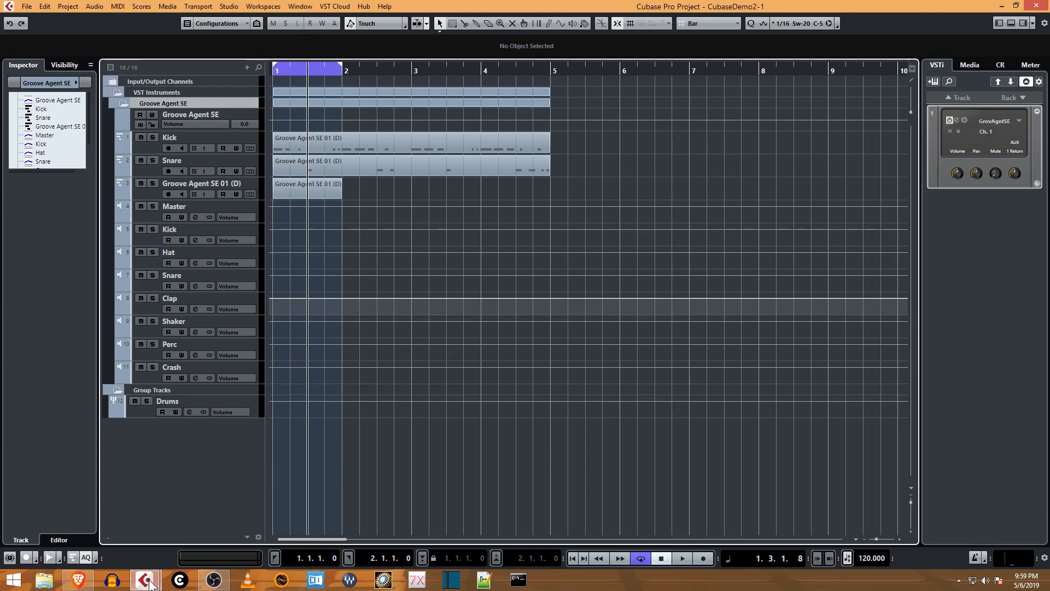
- Switch to the web browser and look through the Online Cubase Tutorials page and the open Reddit posts offering free drum samples
{"action": "mouse_move", "coordinate": [80, 584]}
{"action": "left_click", "coordinate": [93, 538]}
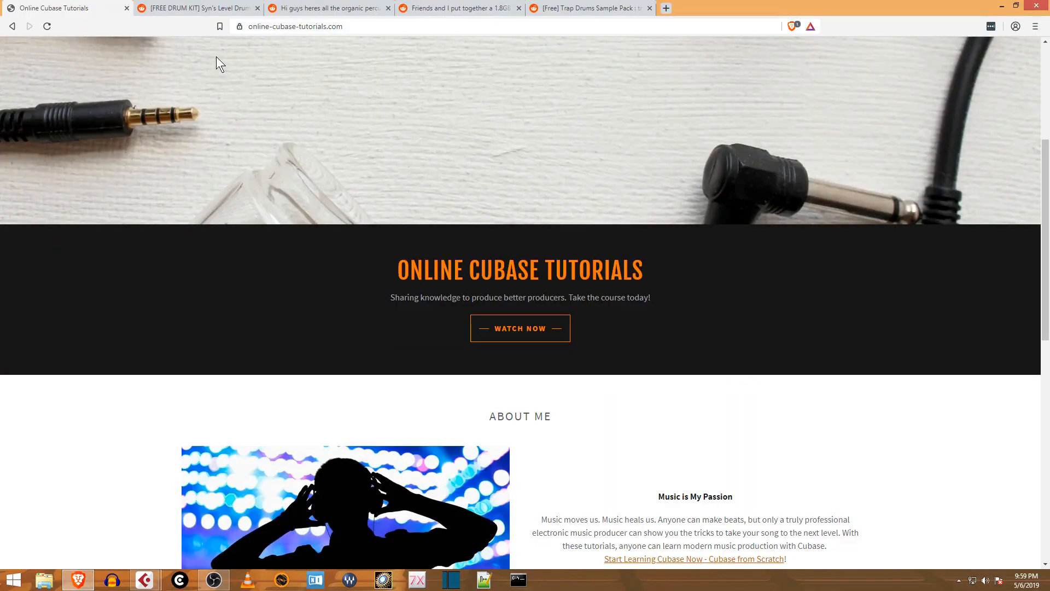
{"action": "left_click", "coordinate": [195, 9]}
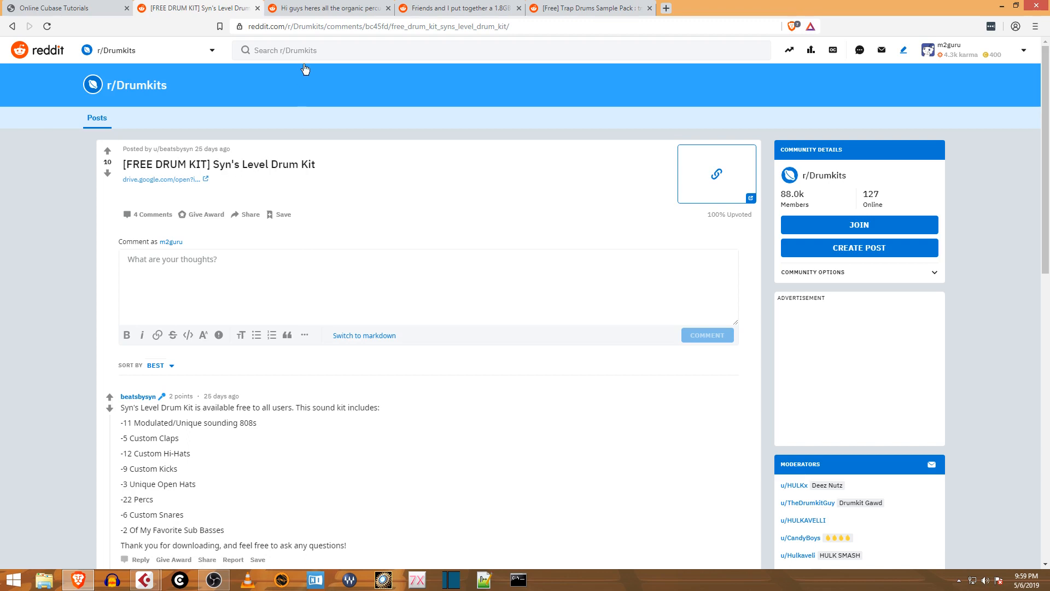
{"action": "left_click", "coordinate": [338, 11]}
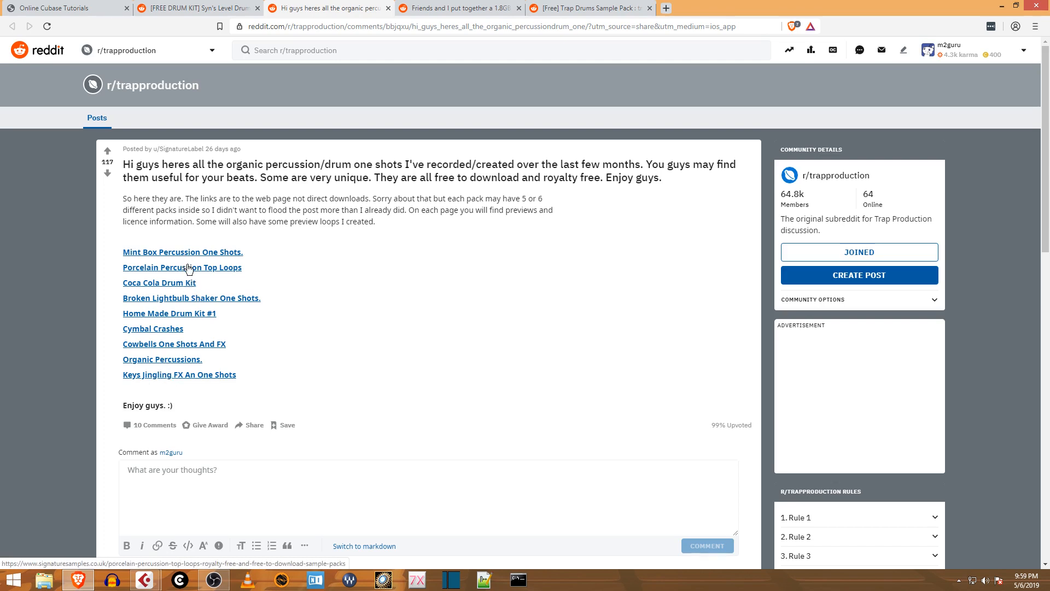
{"action": "left_click", "coordinate": [454, 9]}
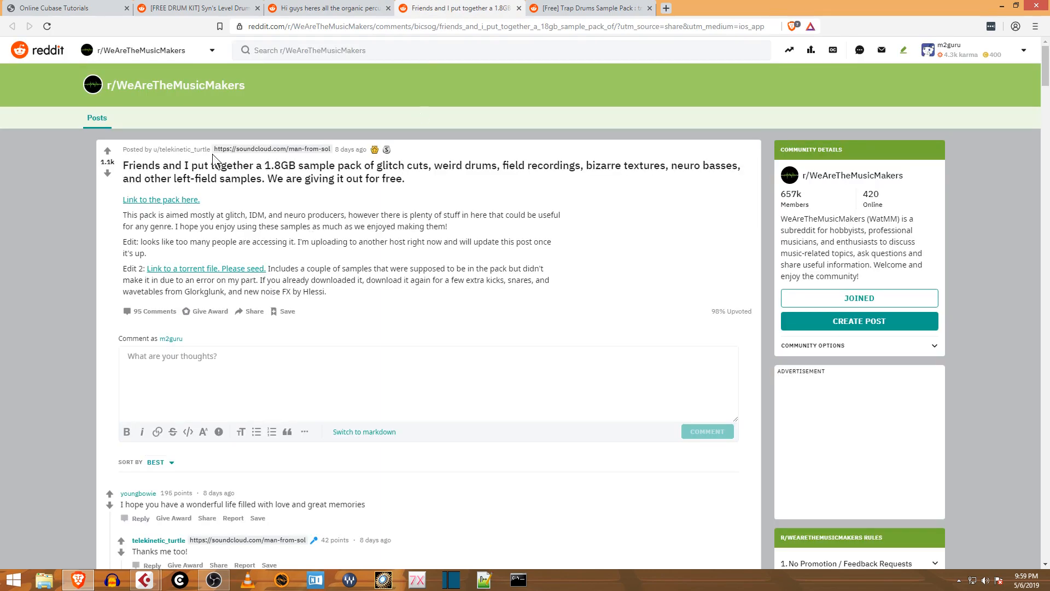
{"action": "left_click", "coordinate": [330, 13]}
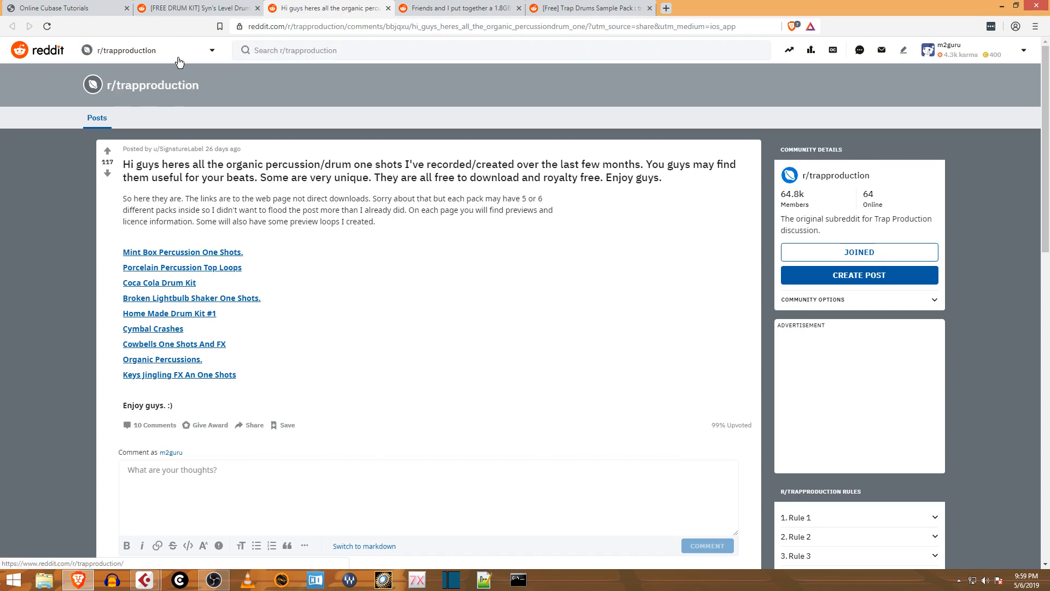
{"action": "left_click", "coordinate": [207, 7]}
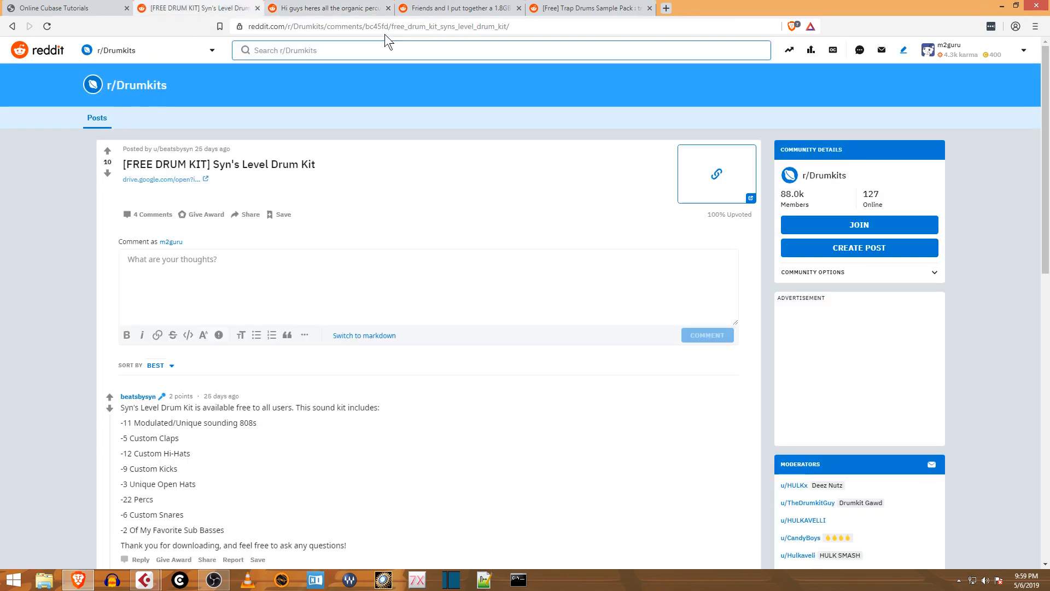
{"action": "left_click", "coordinate": [563, 9]}
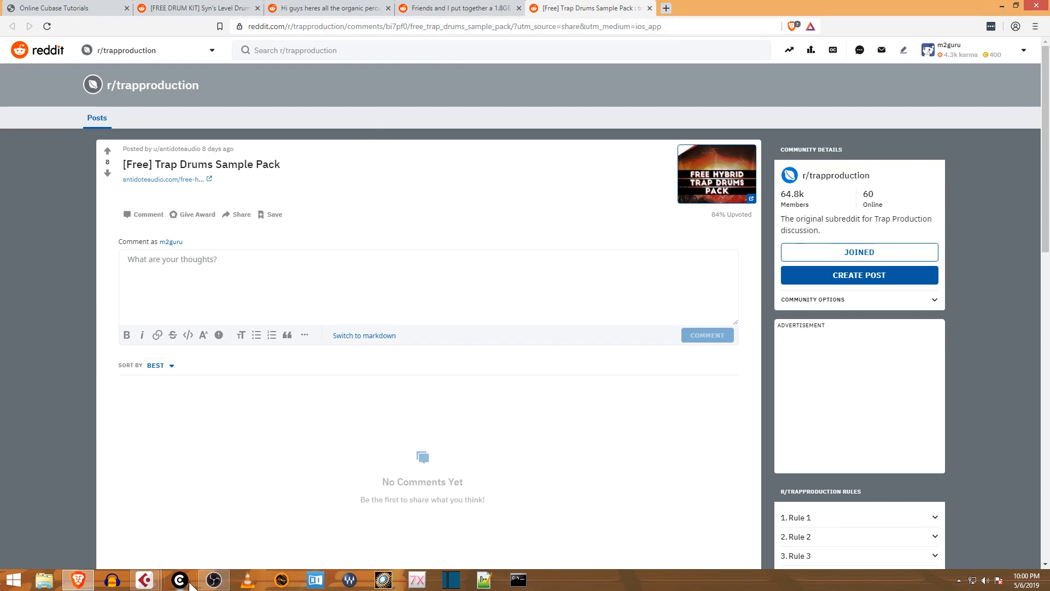
- Switch back to the Cubase project, return the project cursor to bar 1 and listen to the looped drum pattern
{"action": "mouse_move", "coordinate": [148, 582]}
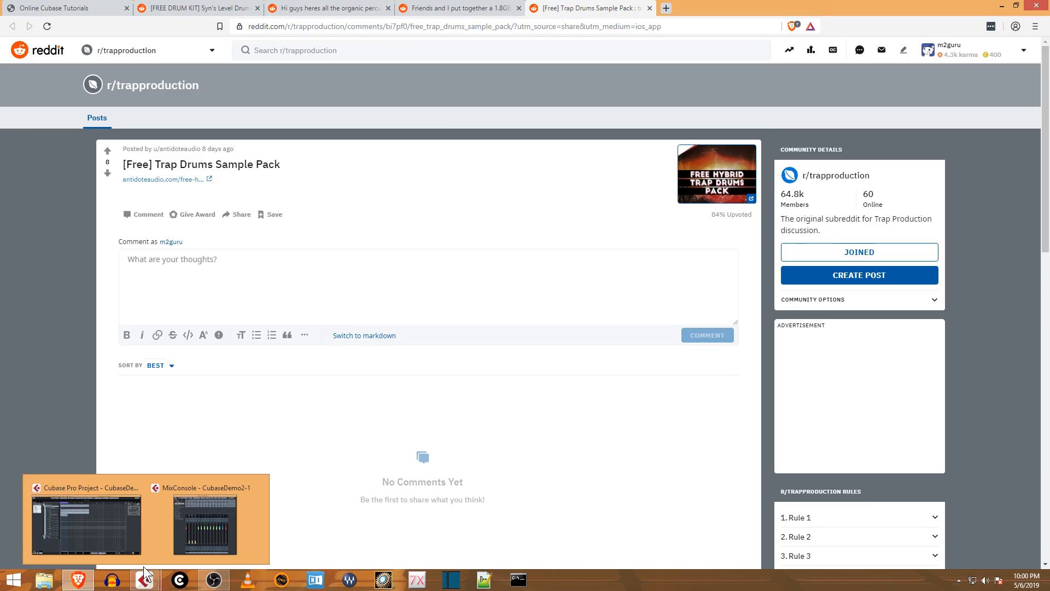
{"action": "left_click", "coordinate": [134, 540]}
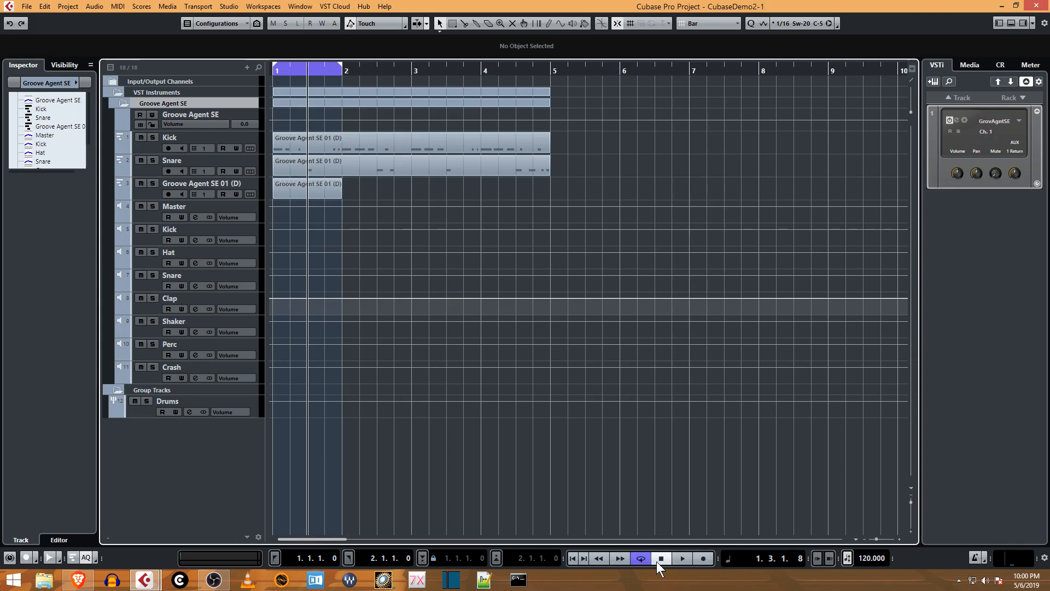
{"action": "left_click_drag", "start_coordinate": [296, 71], "coordinate": [248, 72]}
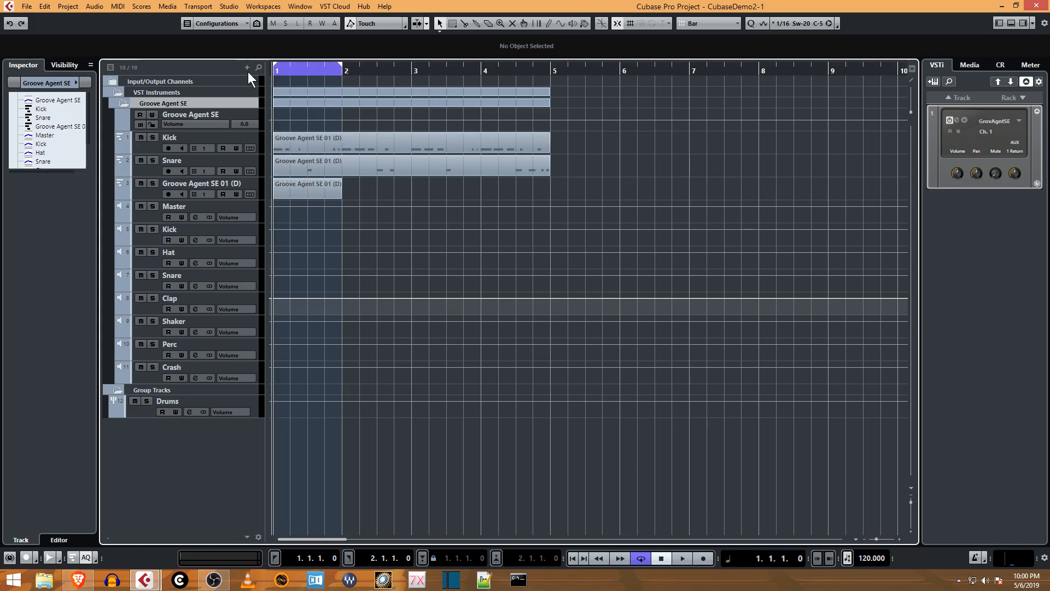
{"action": "left_click", "coordinate": [682, 559]}
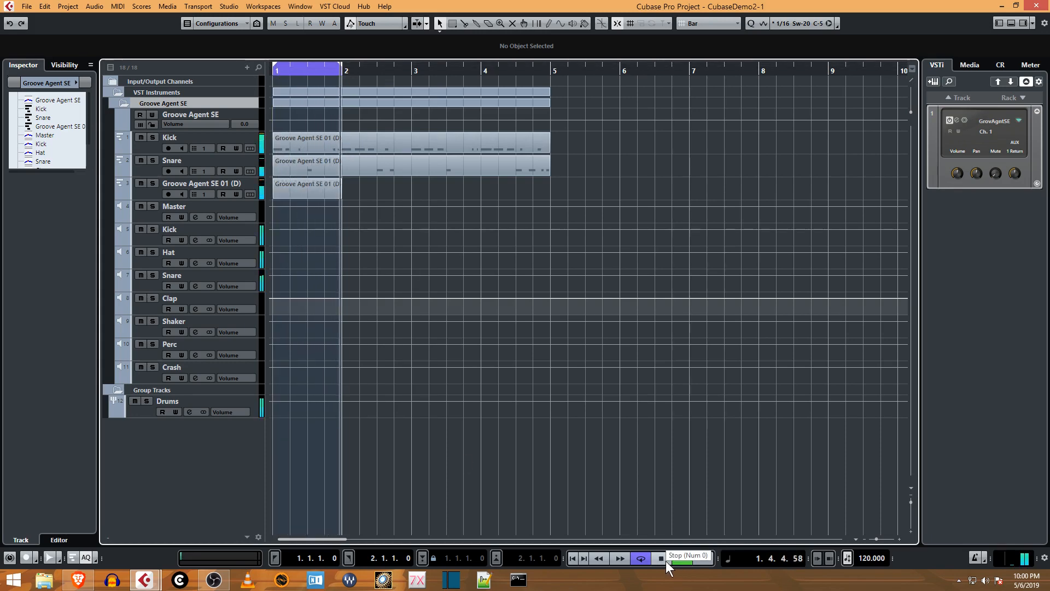
{"action": "left_click", "coordinate": [663, 559]}
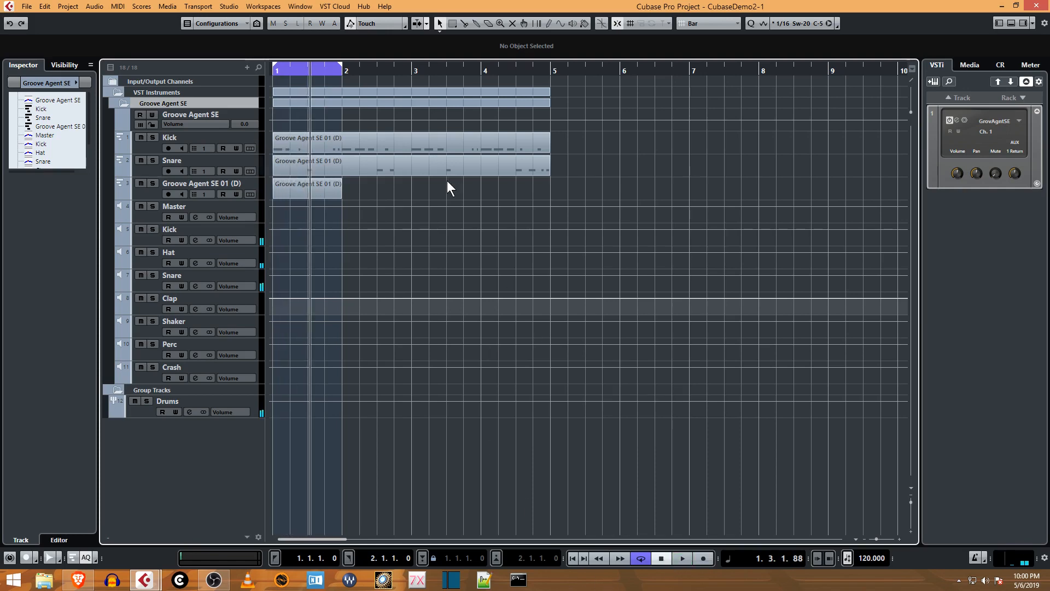
- Reopen the Antidote Kit in Groove Agent SE and inspect the full waveform of the Uber Kick pad's sample
{"action": "left_click", "coordinate": [956, 119]}
{"action": "left_click", "coordinate": [366, 441]}
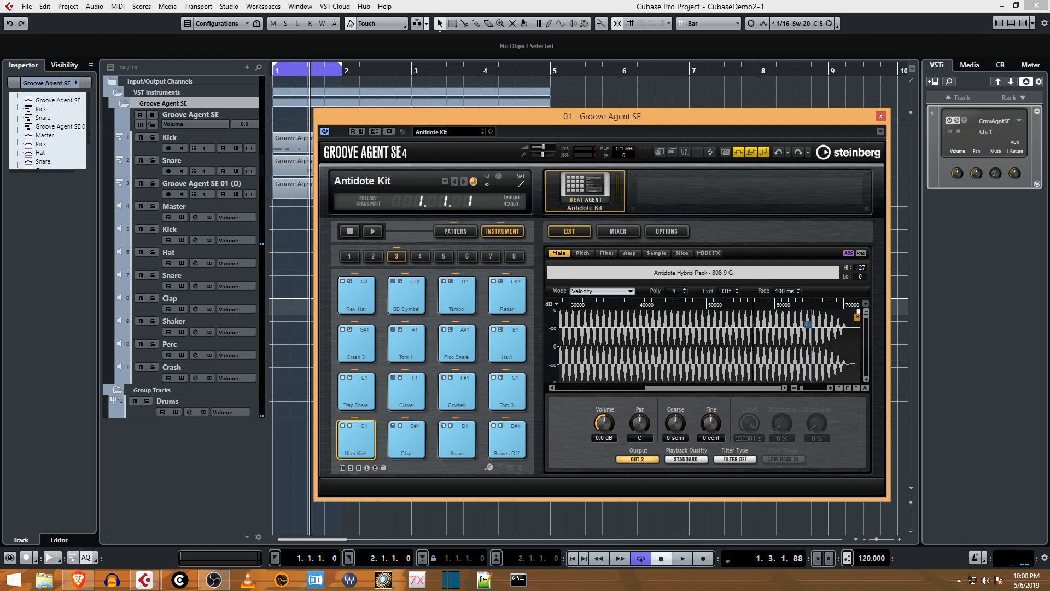
{"action": "left_click_drag", "start_coordinate": [801, 386], "coordinate": [797, 386]}
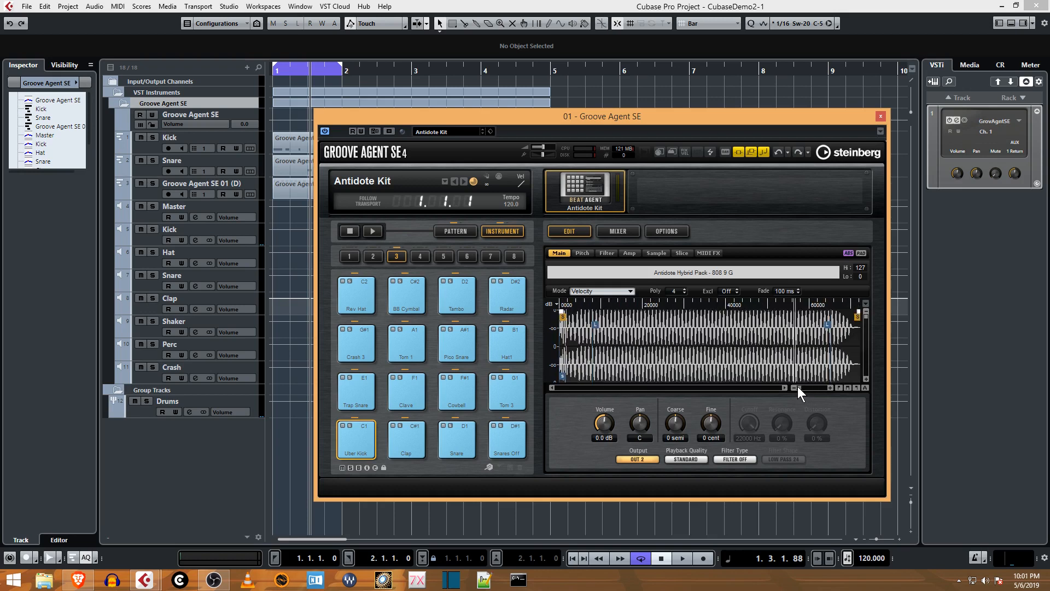
- Audition the Clap, Snare, Snares Off, Tom 3 and Cowball pads, then close the Groove Agent SE editor
{"action": "left_click", "coordinate": [409, 428]}
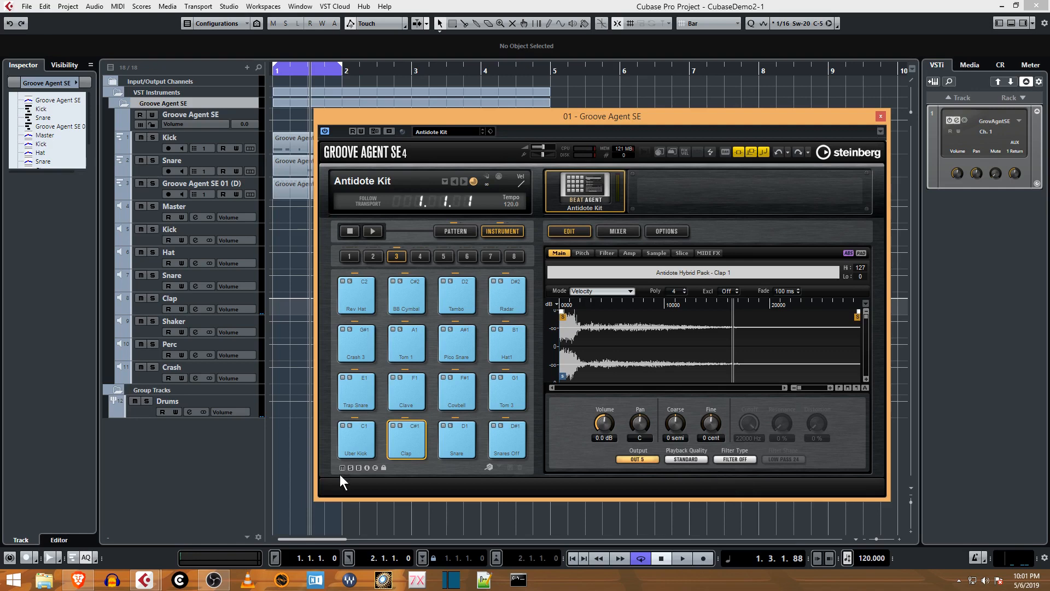
{"action": "left_click", "coordinate": [419, 435]}
{"action": "left_click", "coordinate": [443, 435]}
{"action": "left_click", "coordinate": [512, 439]}
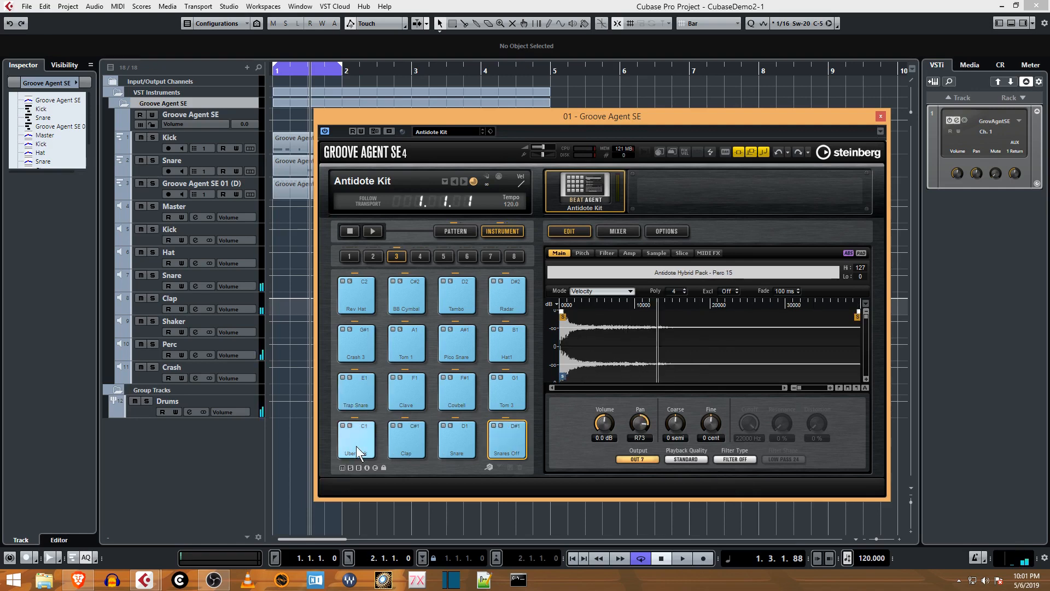
{"action": "left_click", "coordinate": [419, 436]}
{"action": "left_click", "coordinate": [459, 440]}
{"action": "left_click", "coordinate": [503, 438]}
{"action": "left_click", "coordinate": [508, 391]}
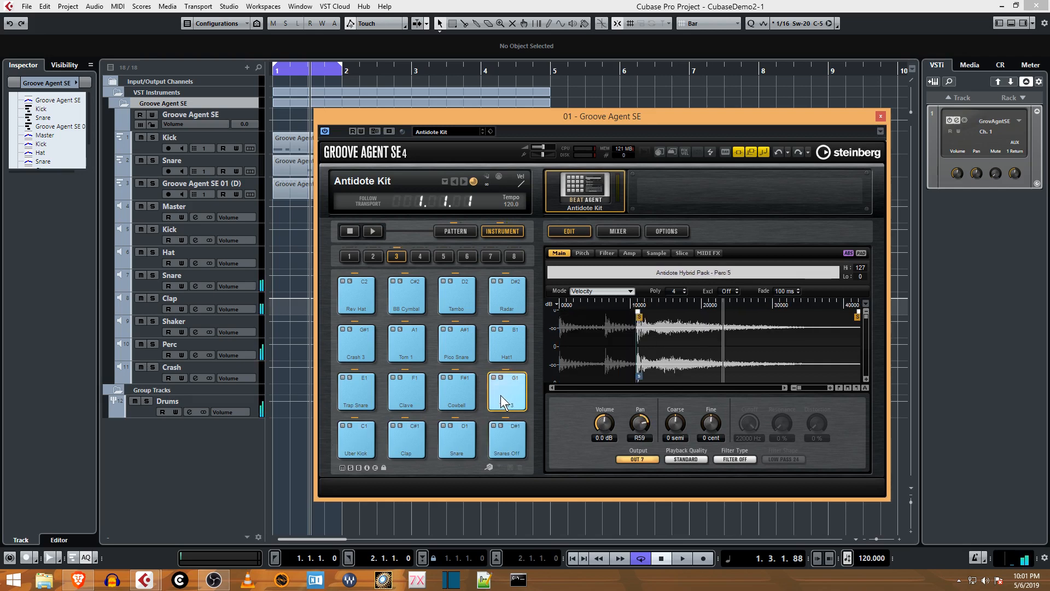
{"action": "left_click", "coordinate": [466, 390]}
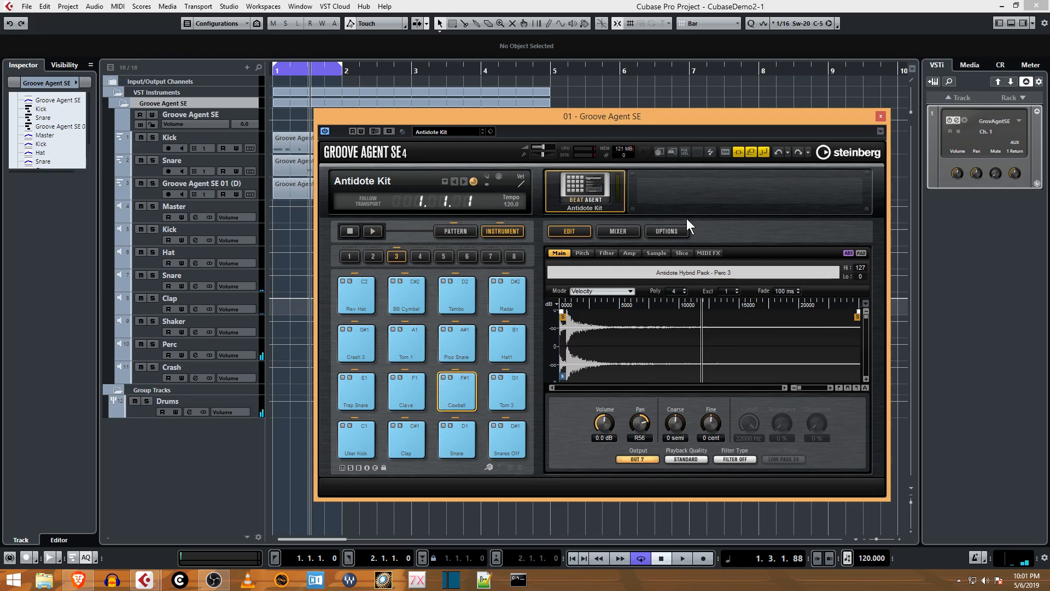
{"action": "left_click", "coordinate": [876, 114]}
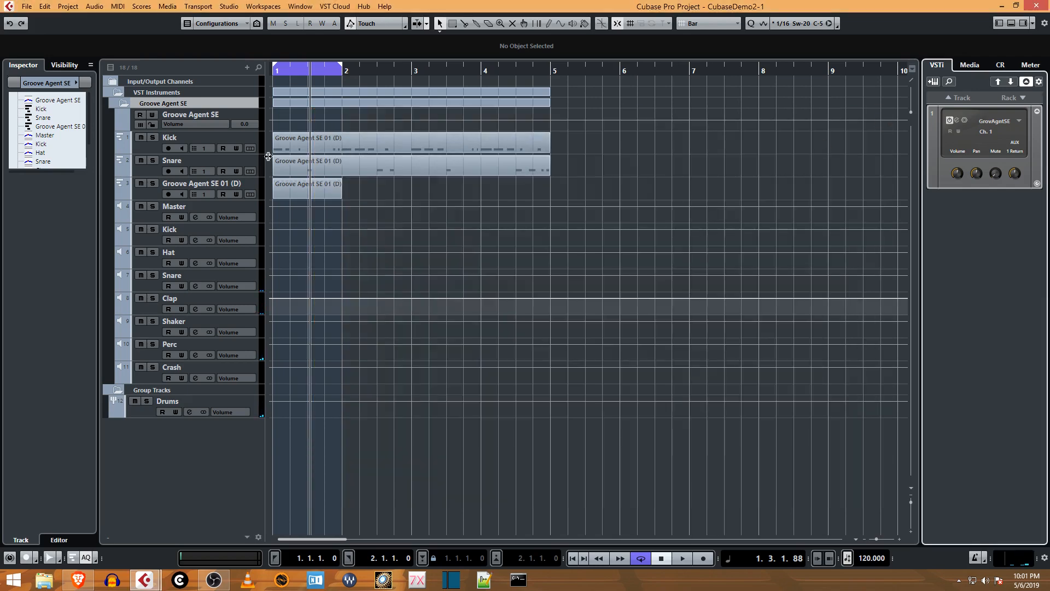
- Collapse the Groove Agent SE track folder and add a second Groove Agent SE as a rack instrument with an assigned MIDI track
{"action": "left_click", "coordinate": [124, 103]}
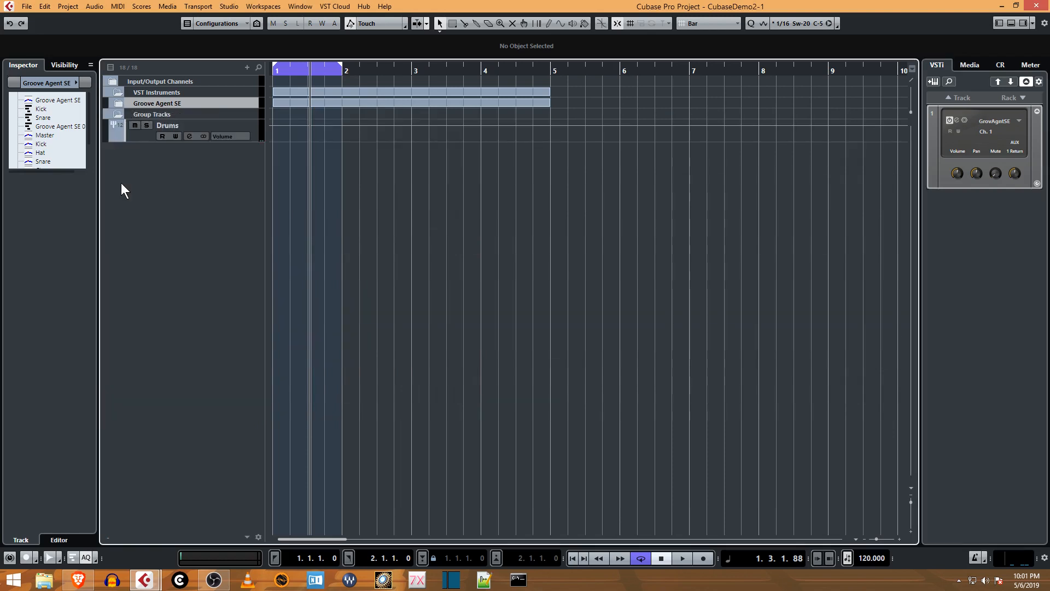
{"action": "right_click", "coordinate": [959, 209]}
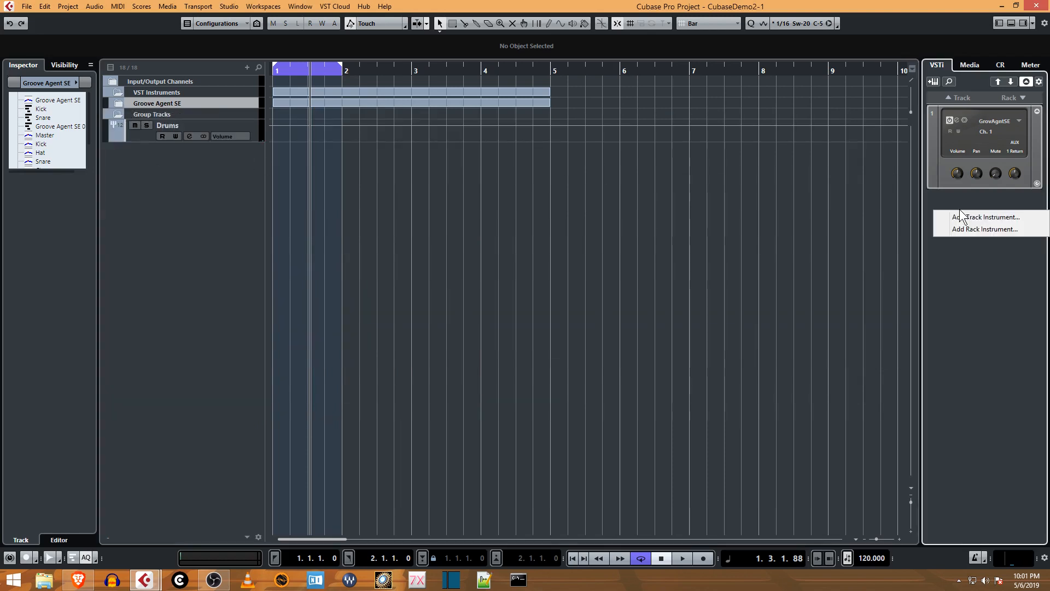
{"action": "left_click", "coordinate": [984, 231]}
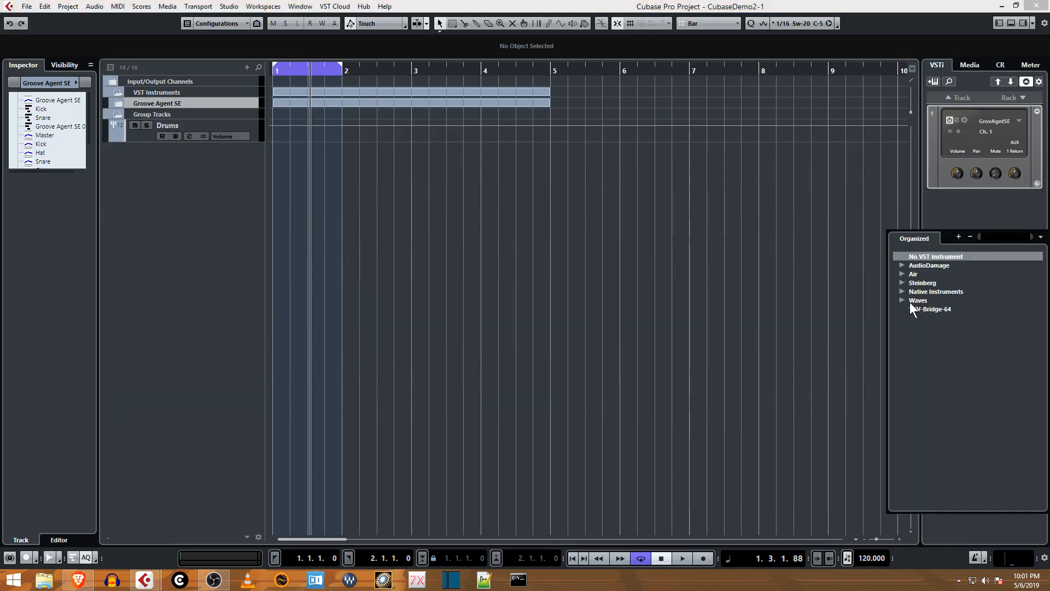
{"action": "left_click", "coordinate": [901, 282]}
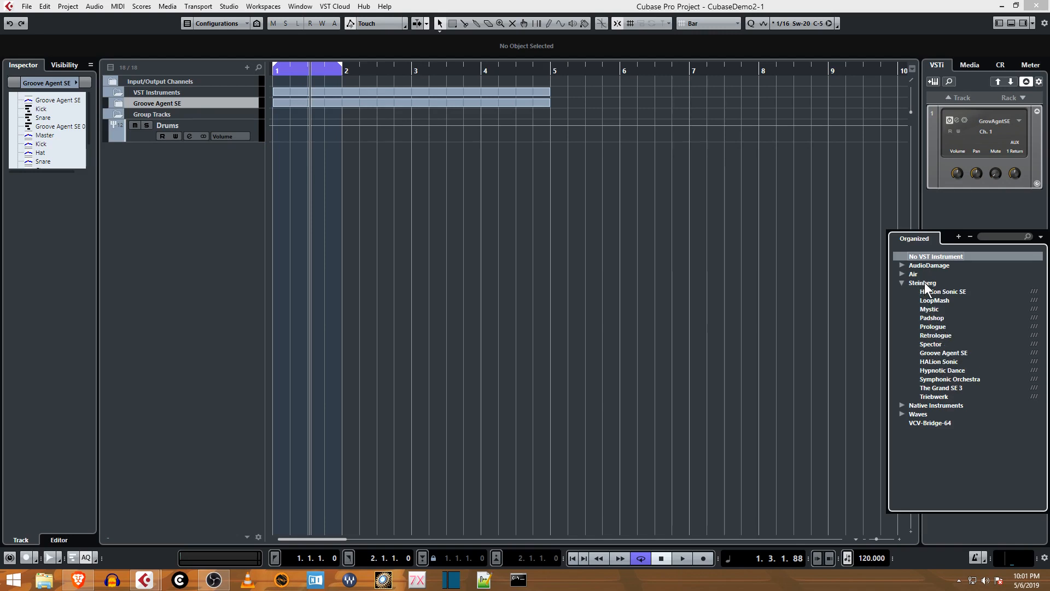
{"action": "left_click", "coordinate": [942, 353]}
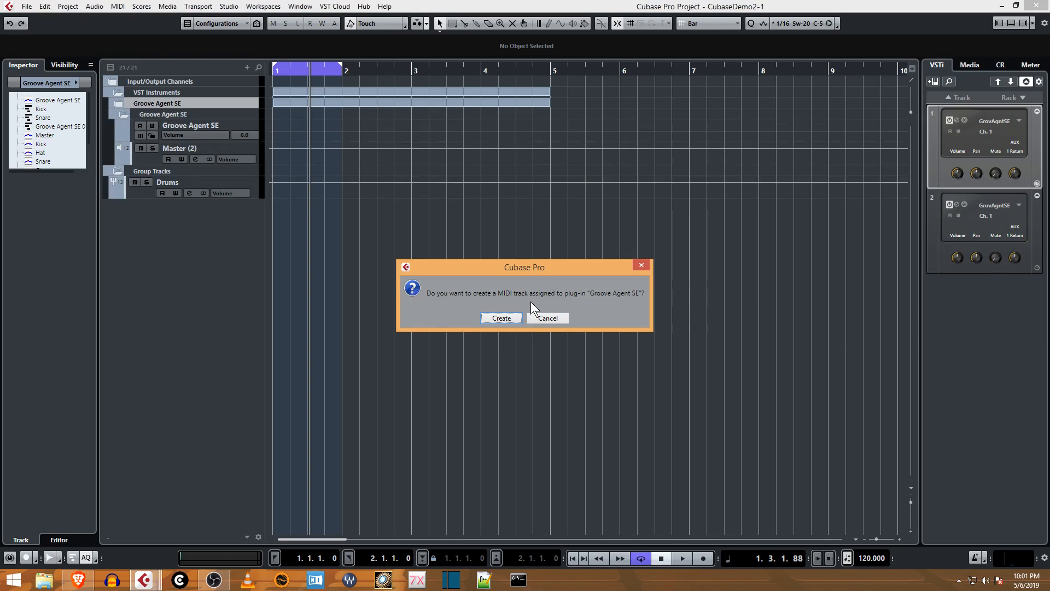
{"action": "left_click", "coordinate": [501, 318]}
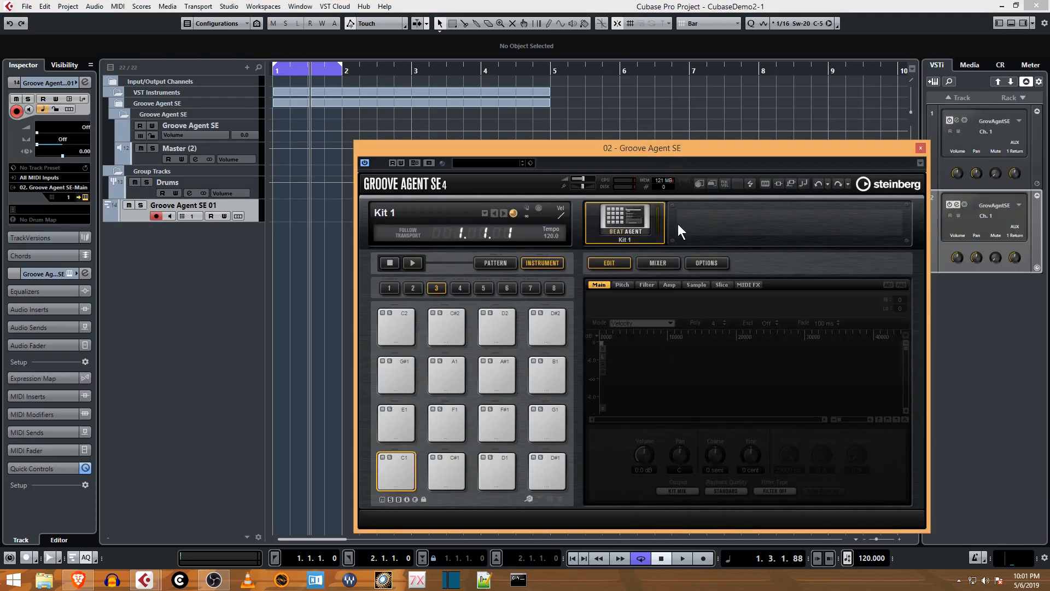
- Examine the empty Kit 1 in the new Groove Agent SE: its pad groups, the F#-1 pad's Sample settings and the kit's commands
{"action": "left_click_drag", "start_coordinate": [673, 145], "coordinate": [638, 122]}
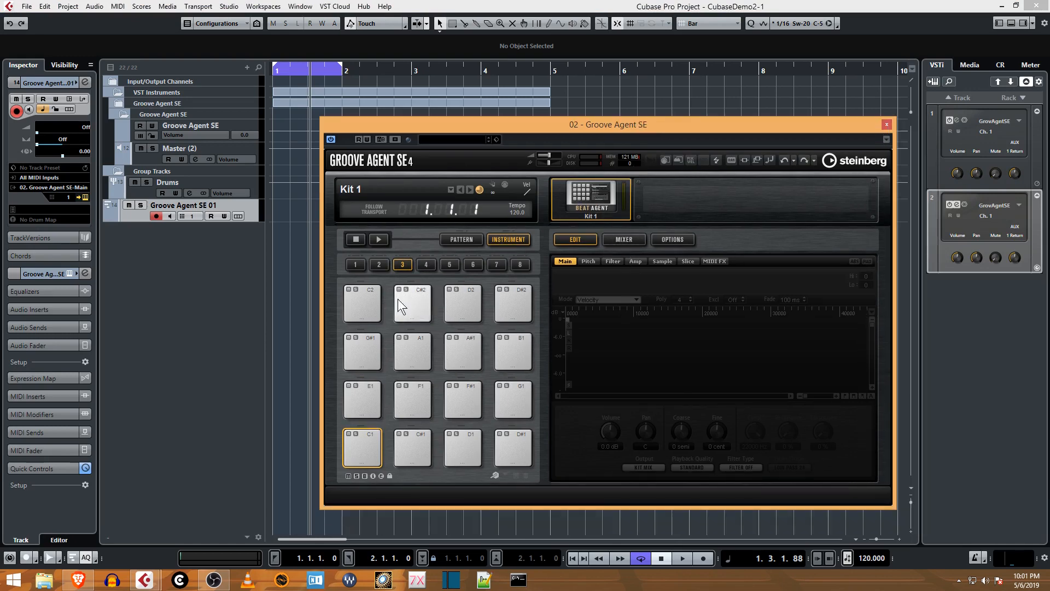
{"action": "left_click", "coordinate": [364, 319]}
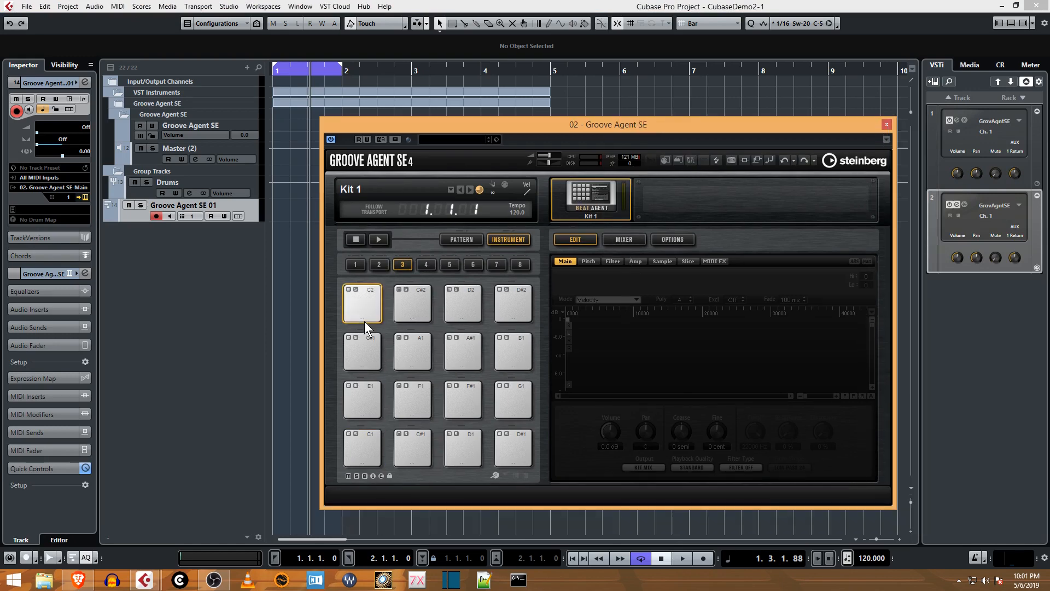
{"action": "left_click", "coordinate": [376, 265]}
{"action": "left_click", "coordinate": [355, 265]}
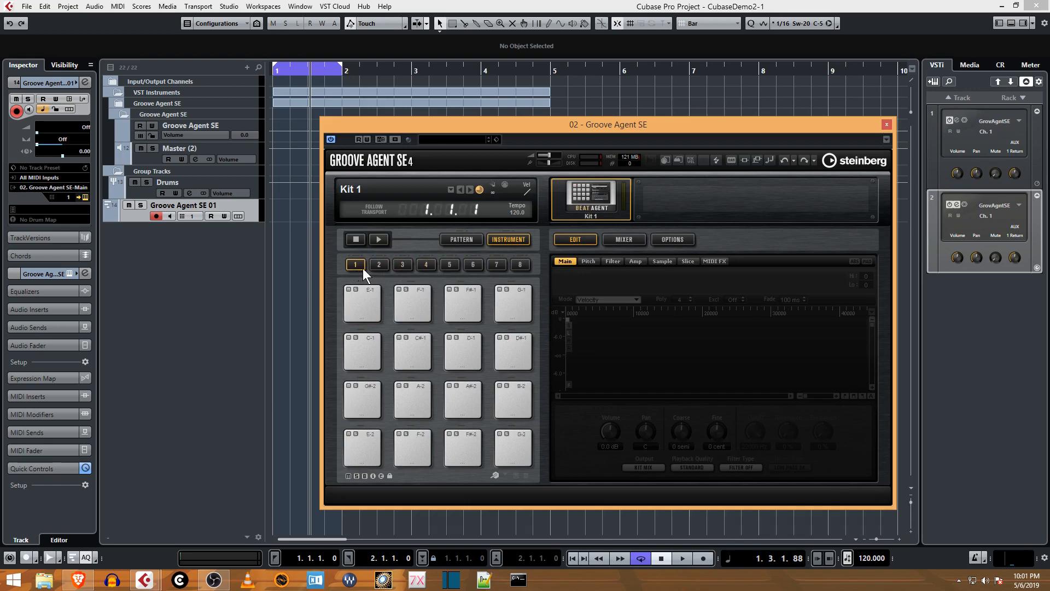
{"action": "left_click", "coordinate": [468, 306]}
{"action": "left_click", "coordinate": [662, 261]}
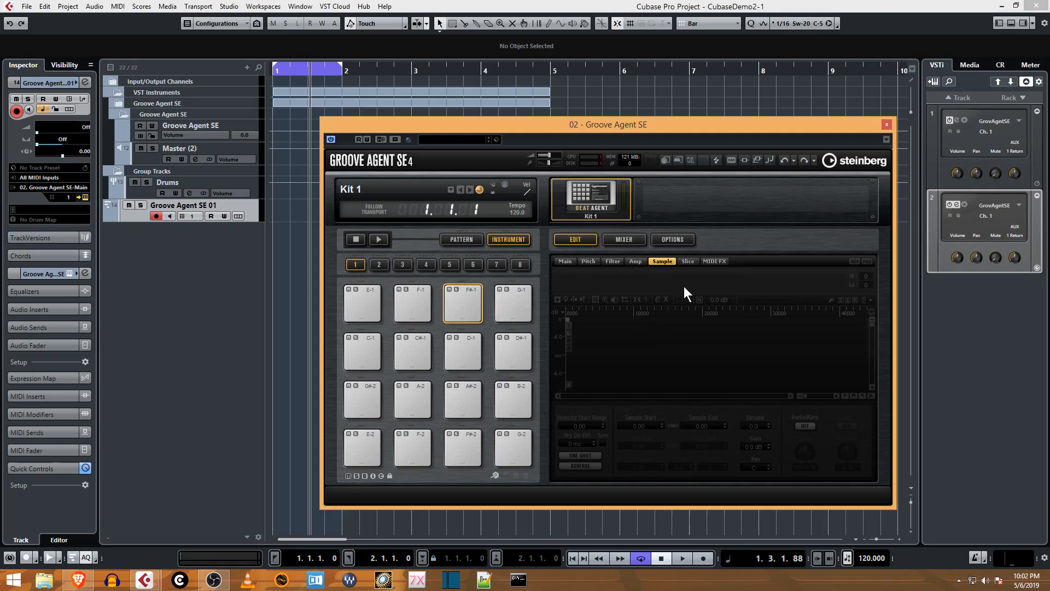
{"action": "right_click", "coordinate": [597, 212]}
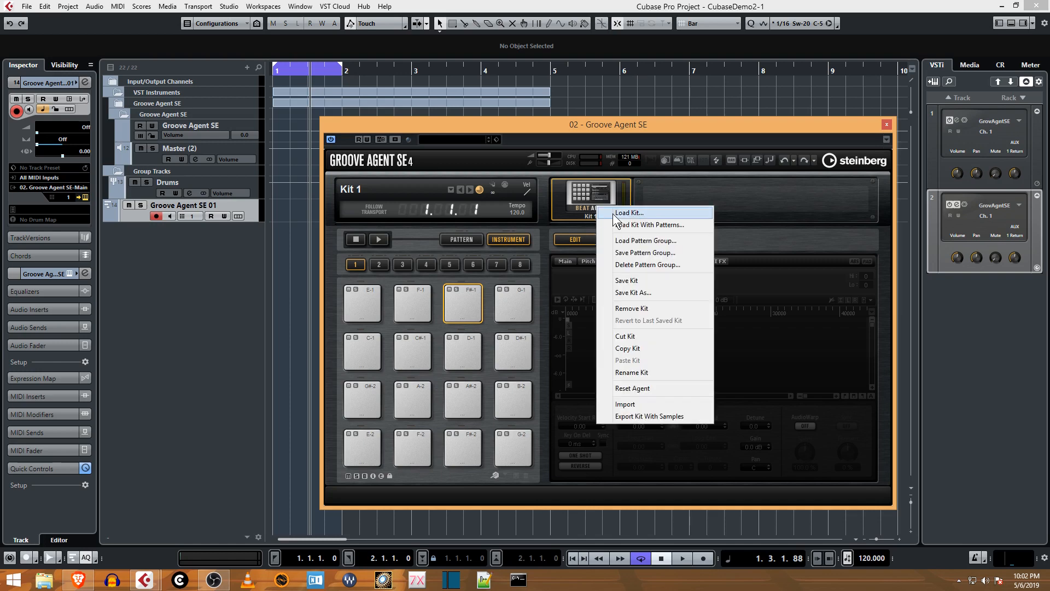
{"action": "left_click", "coordinate": [594, 134]}
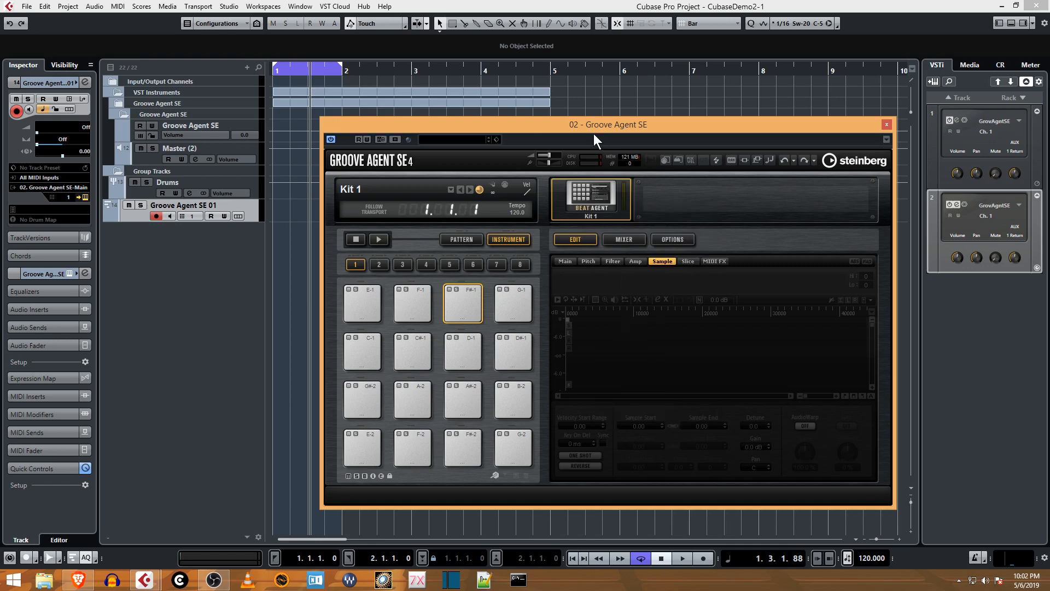
- Open the preset browser and clear the Drumset, Dubstep and Production Grooves filters after trying them on the kit list
{"action": "left_click", "coordinate": [477, 138]}
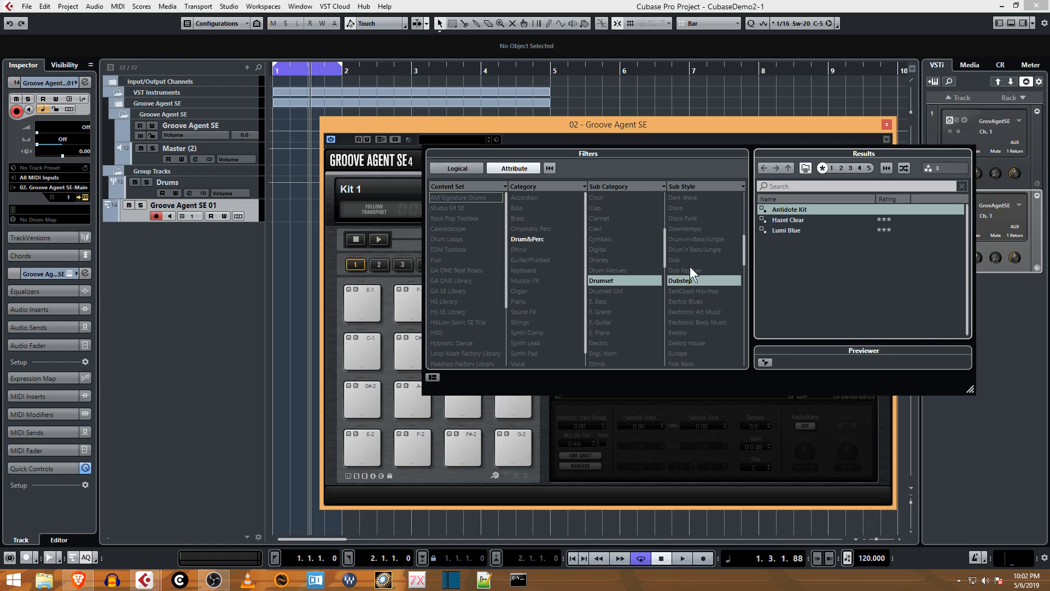
{"action": "left_click", "coordinate": [641, 278]}
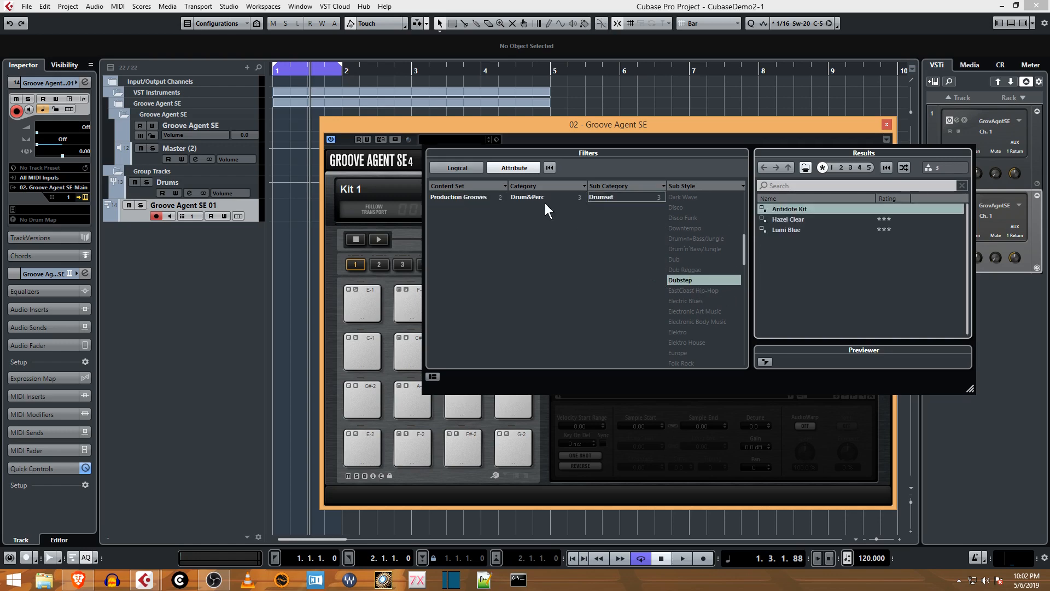
{"action": "left_click", "coordinate": [474, 201]}
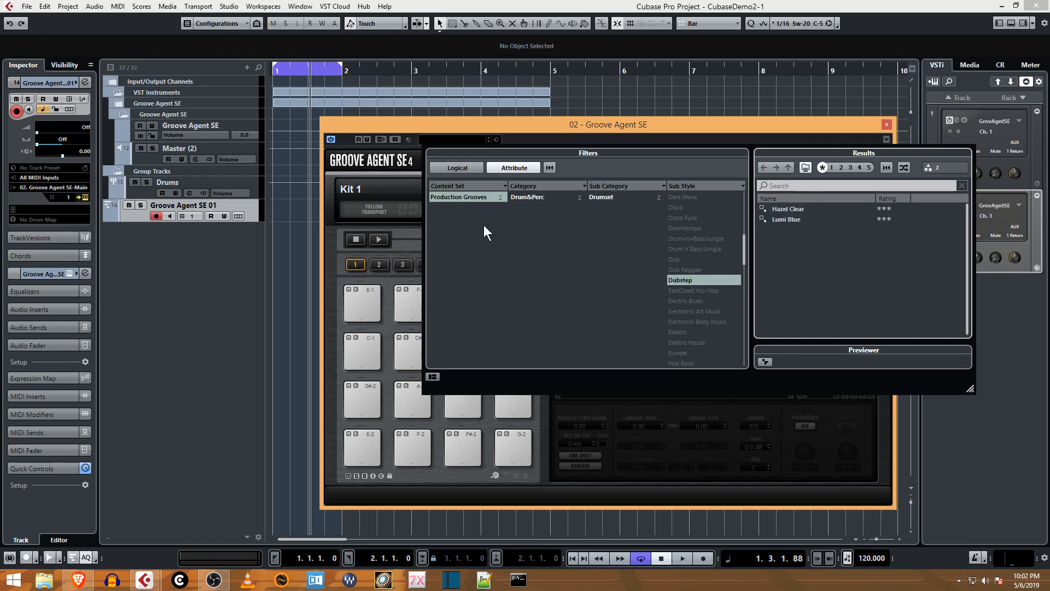
{"action": "left_click", "coordinate": [699, 280]}
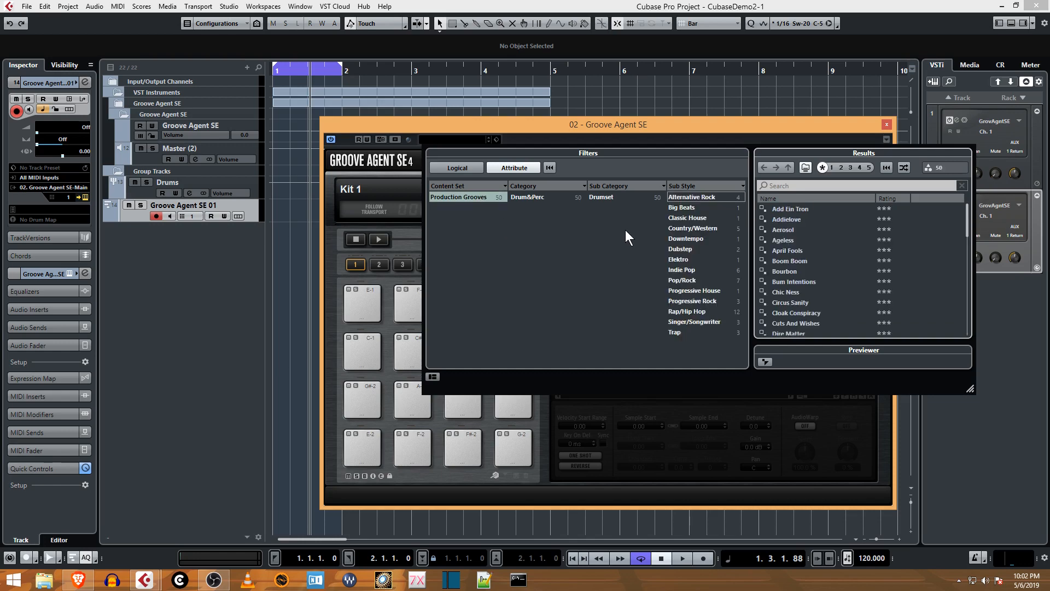
{"action": "left_click", "coordinate": [480, 195]}
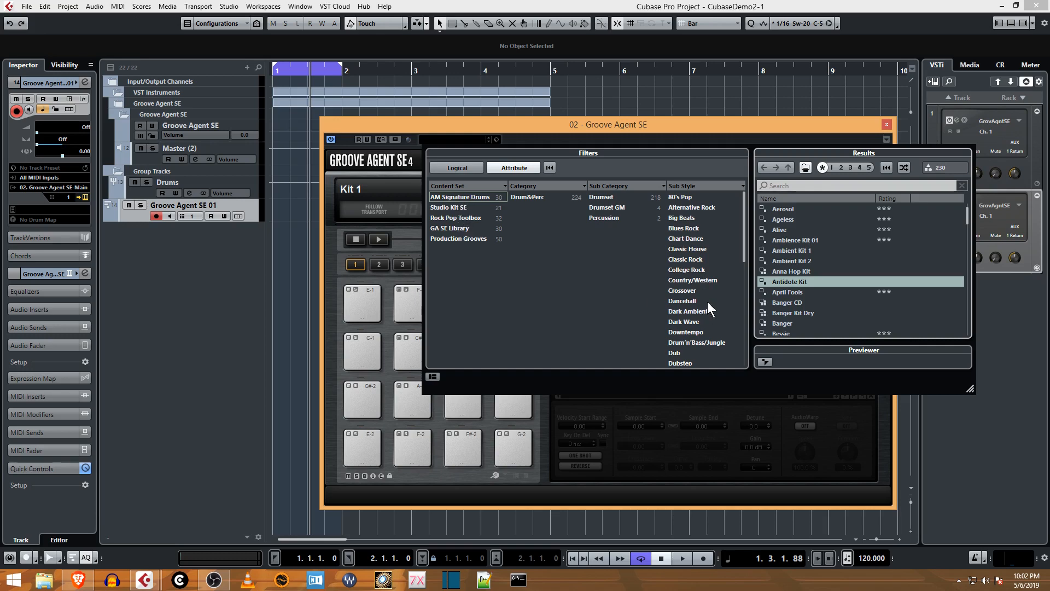
- Filter the kit presets by the Dubstep sub style, load the Hazel Clear kit and close the preset browser
{"action": "left_click_drag", "start_coordinate": [745, 225], "coordinate": [744, 268]}
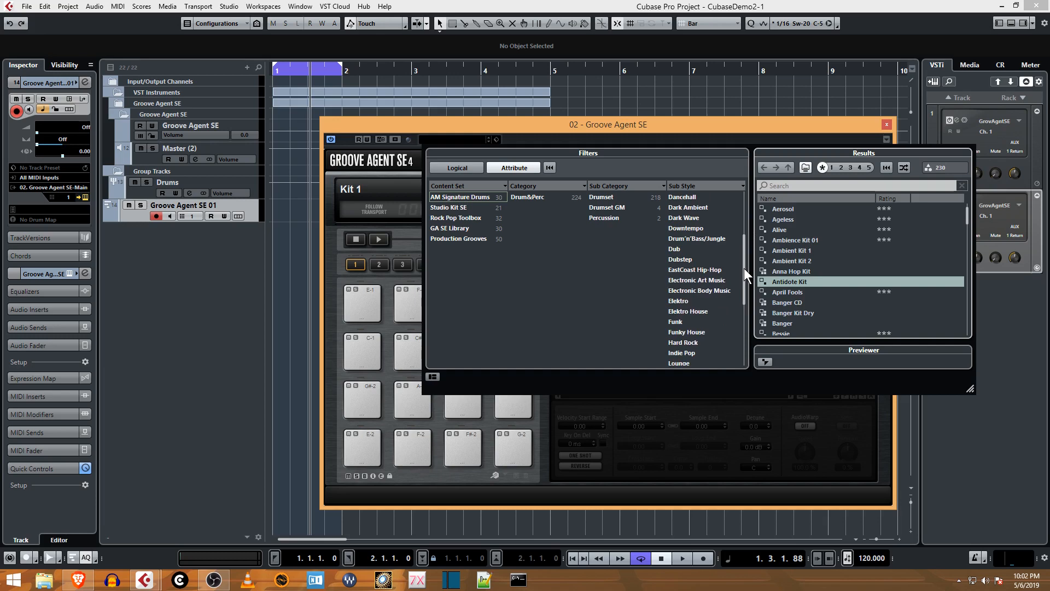
{"action": "left_click", "coordinate": [693, 259]}
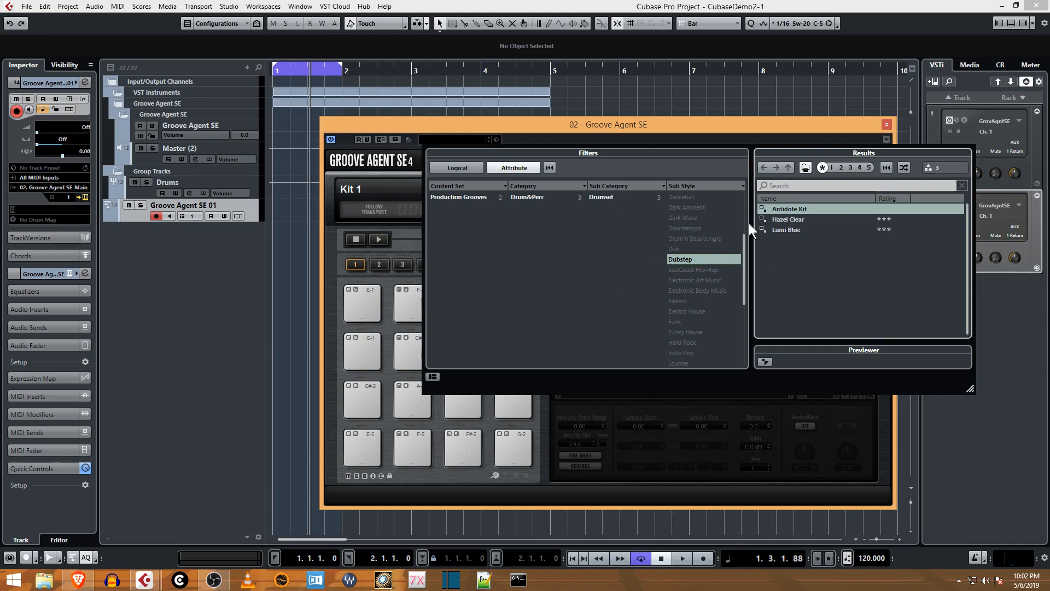
{"action": "left_click", "coordinate": [792, 218]}
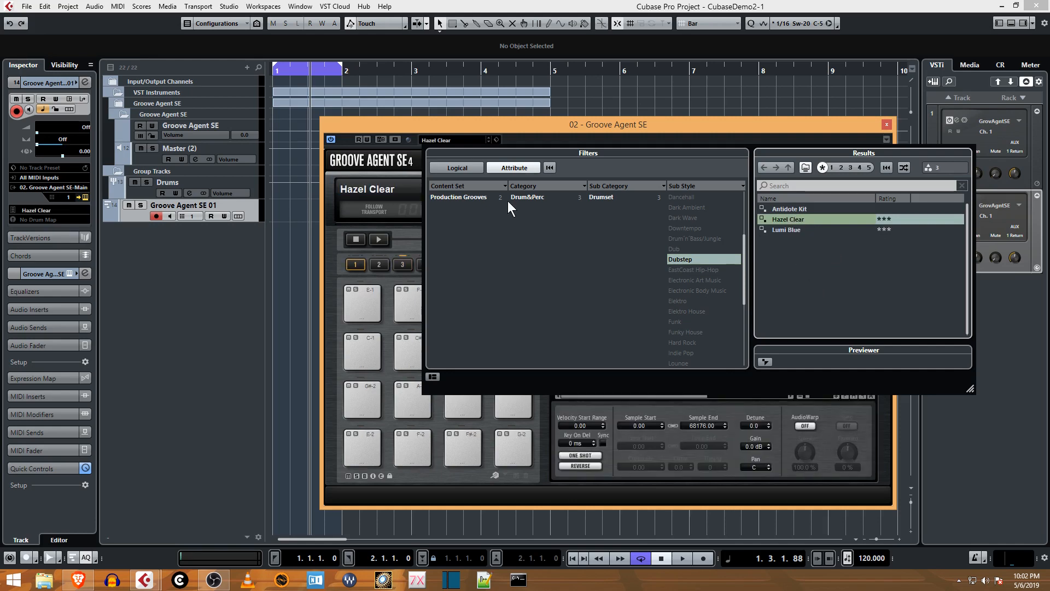
{"action": "left_click", "coordinate": [674, 138]}
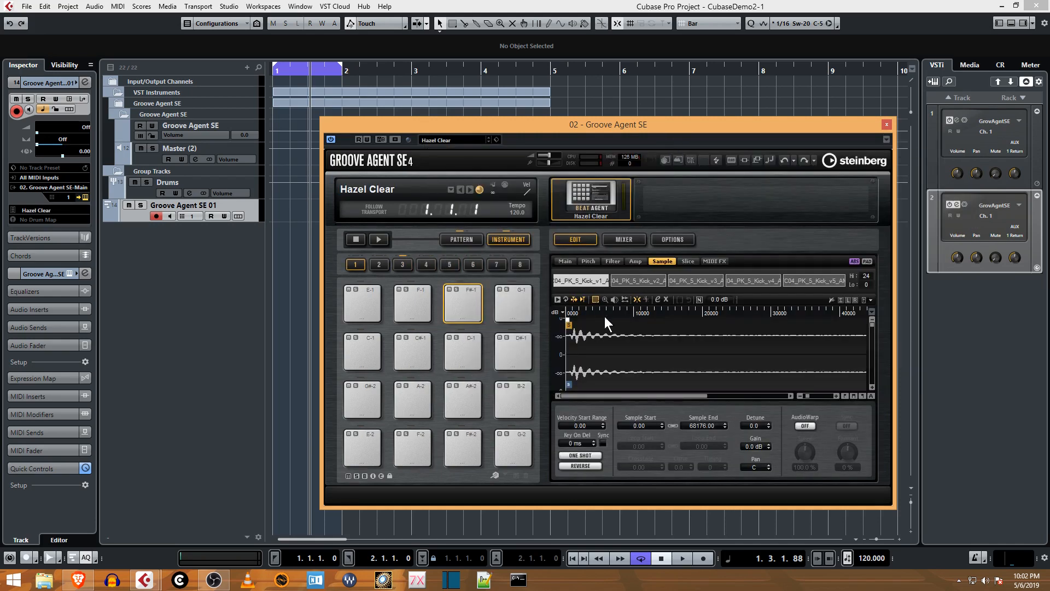
- Look through pad groups 3, 2, 5 and 6 of the Hazel Clear kit and return to group 3
{"action": "left_click", "coordinate": [402, 265]}
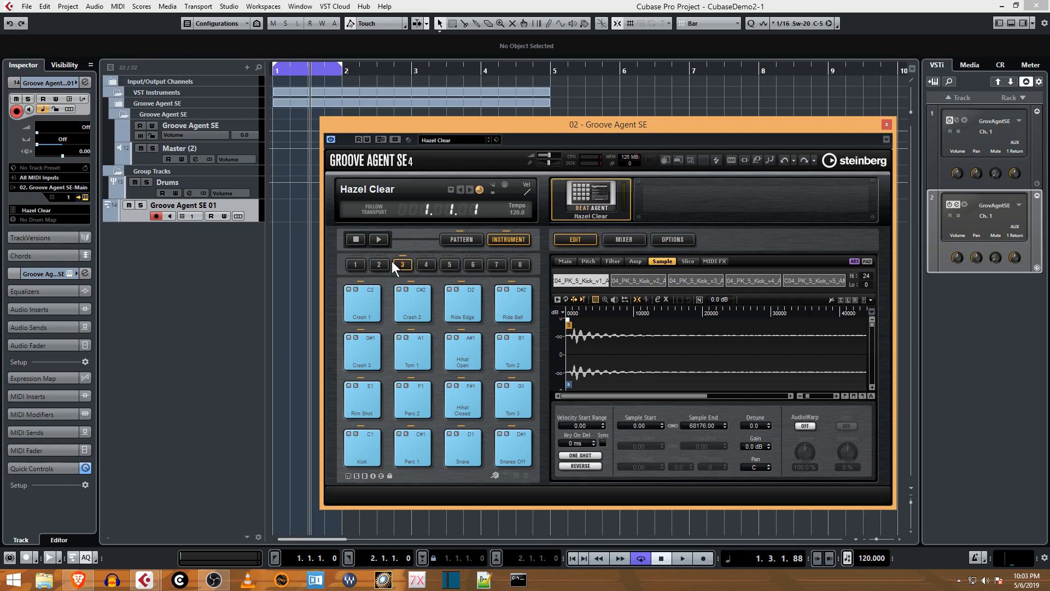
{"action": "left_click", "coordinate": [379, 264]}
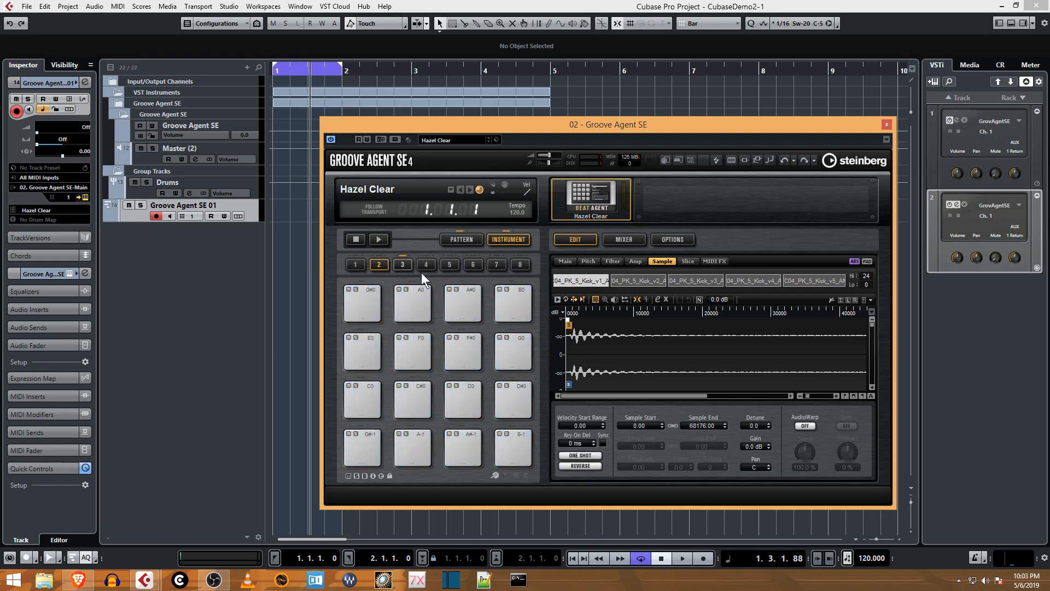
{"action": "left_click", "coordinate": [447, 264]}
{"action": "left_click", "coordinate": [473, 264]}
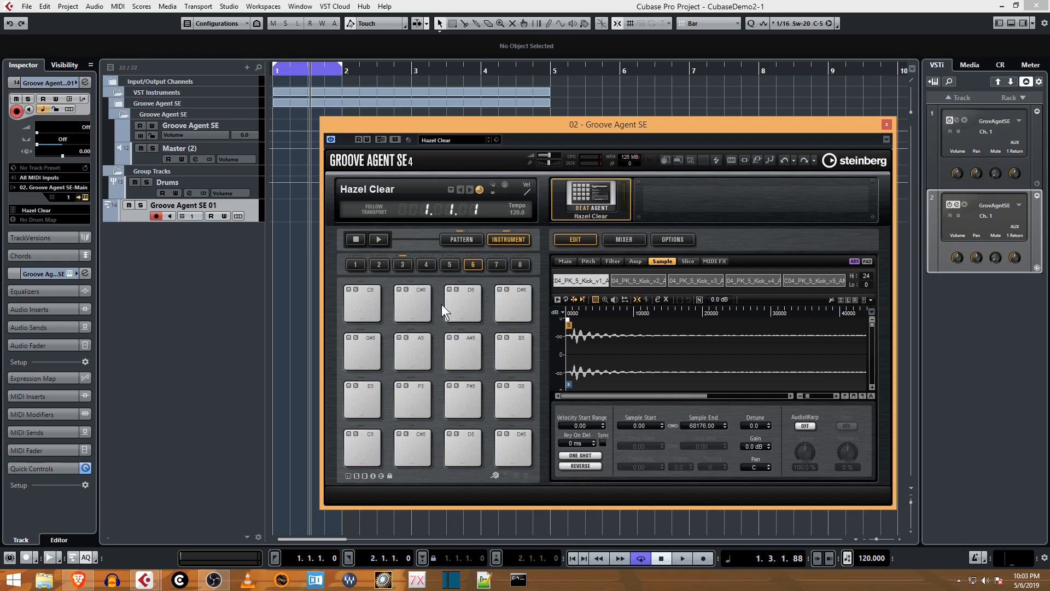
{"action": "left_click", "coordinate": [402, 265]}
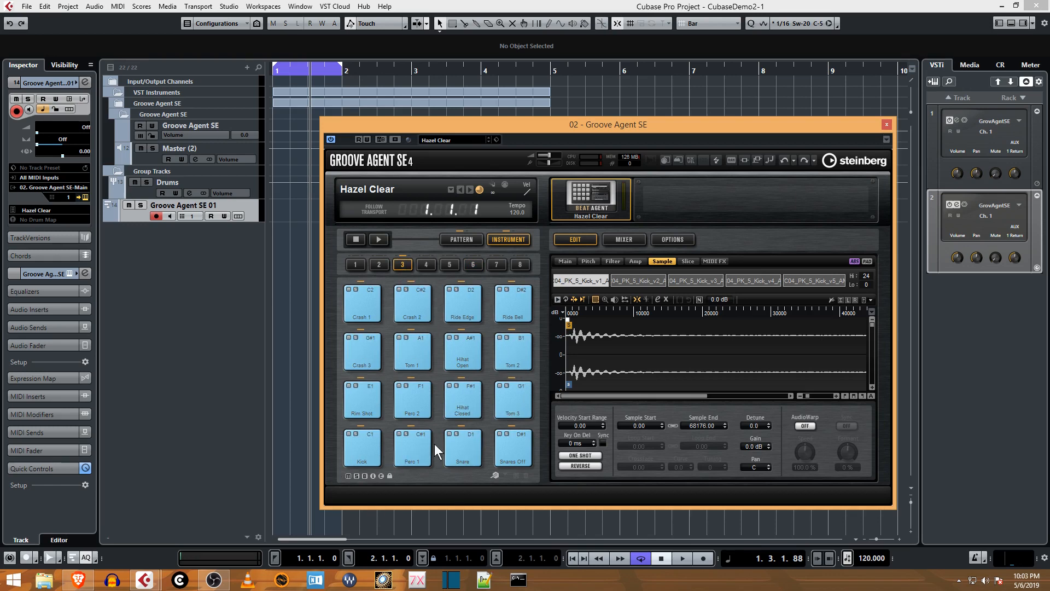
- Audition the Kick pad at different velocities and show its Main settings
{"action": "left_click", "coordinate": [364, 449]}
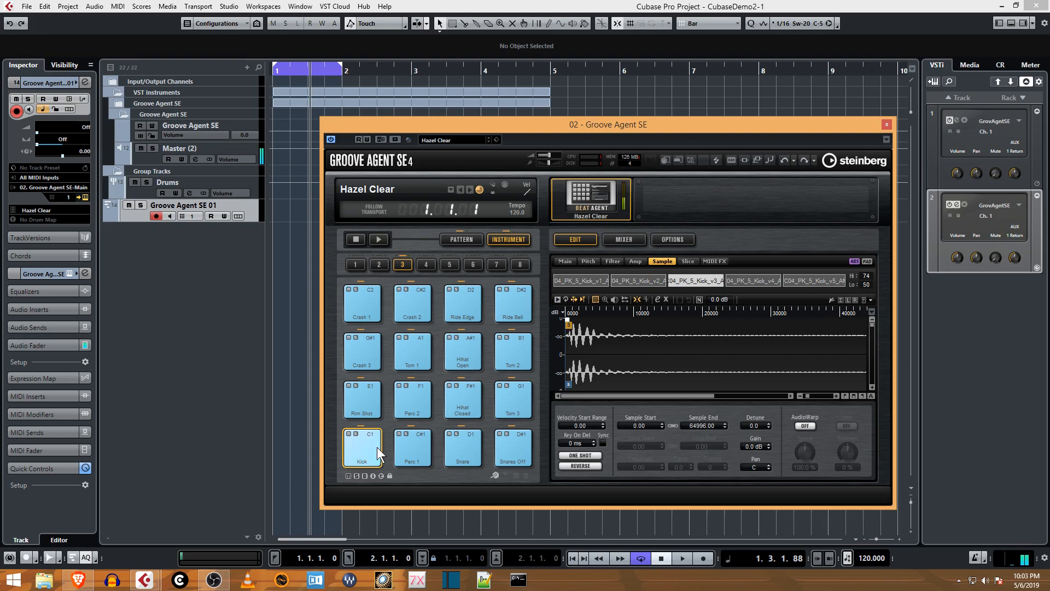
{"action": "left_click", "coordinate": [376, 462]}
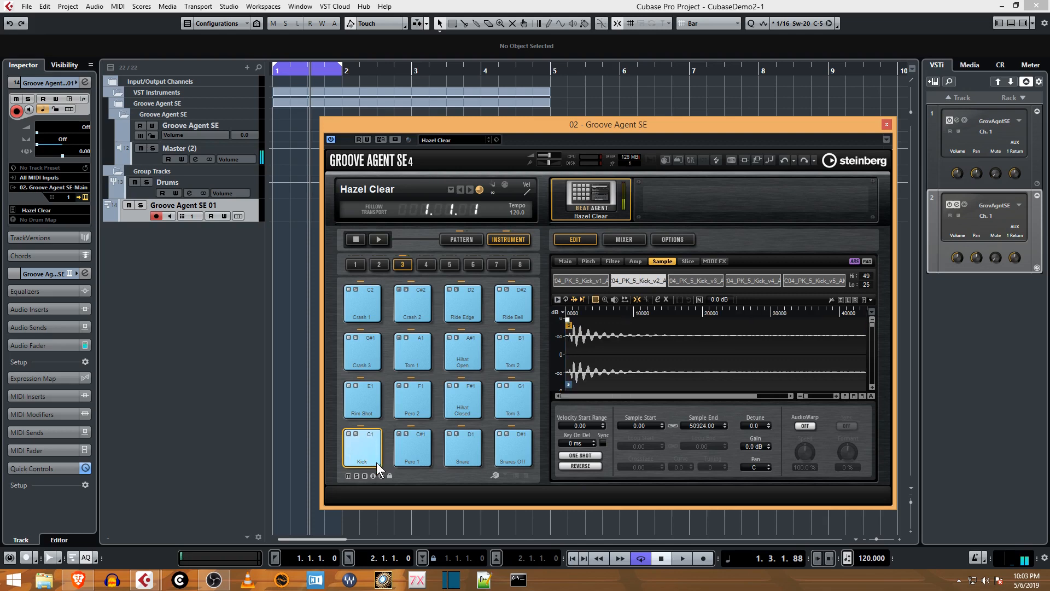
{"action": "left_click", "coordinate": [567, 262]}
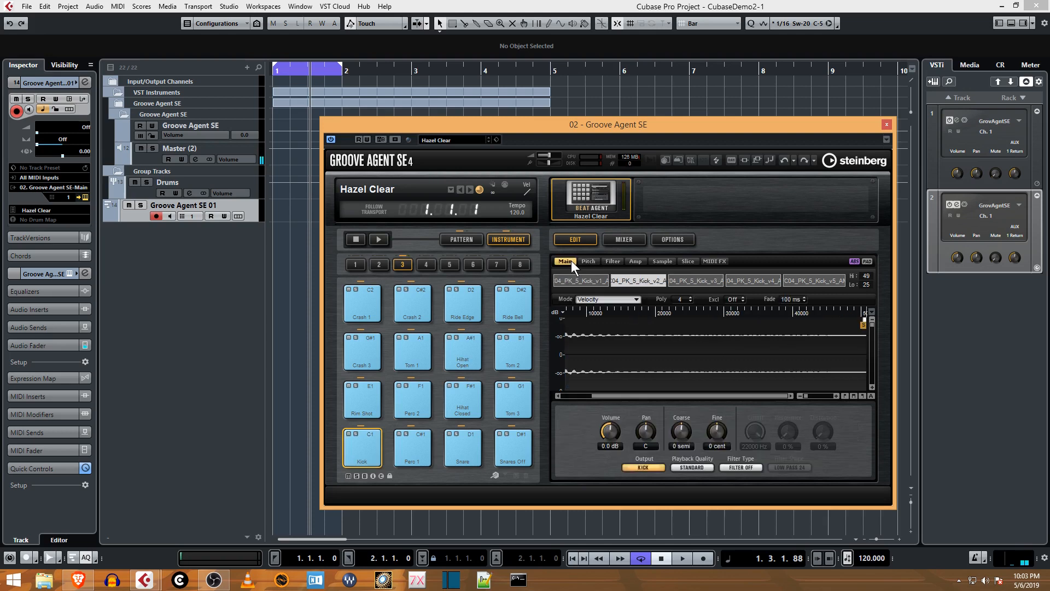
- Show the kit's mixer and examine the Kick pad's commands, including its output assignment
{"action": "left_click", "coordinate": [640, 243]}
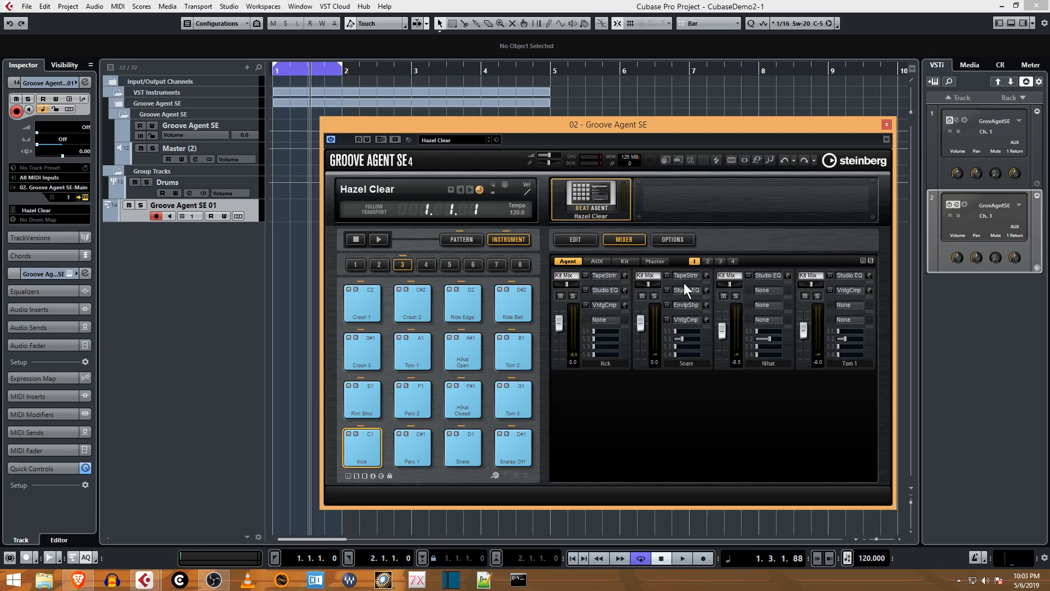
{"action": "right_click", "coordinate": [374, 440]}
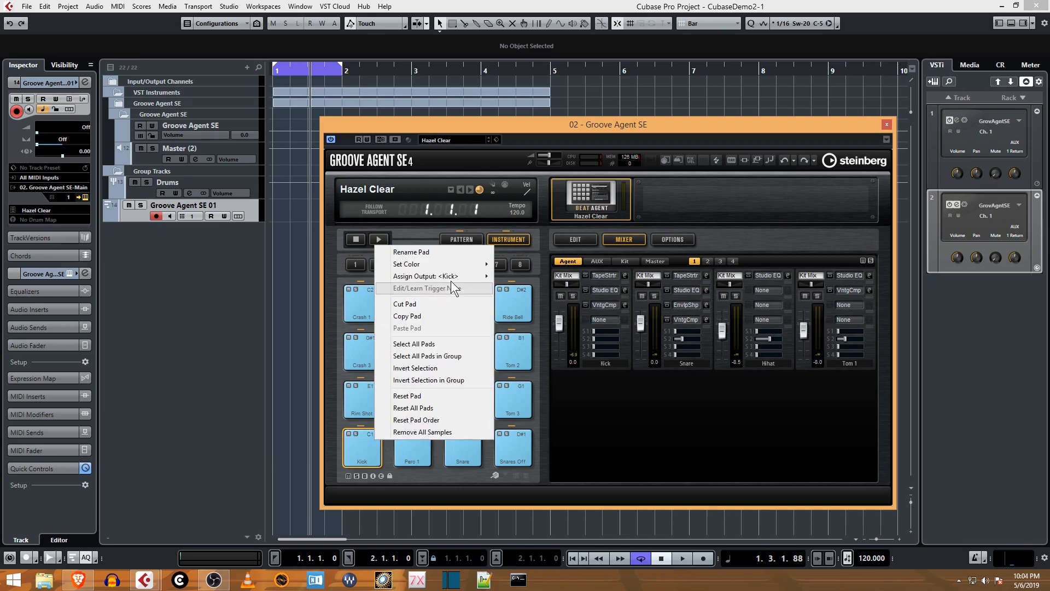
{"action": "mouse_move", "coordinate": [452, 277]}
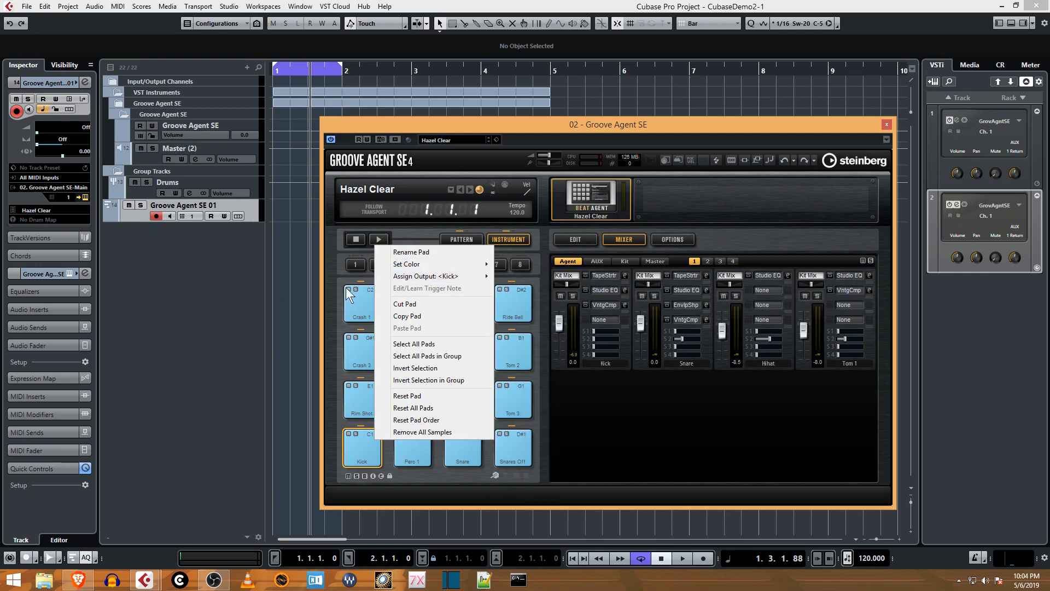
{"action": "left_click", "coordinate": [713, 201]}
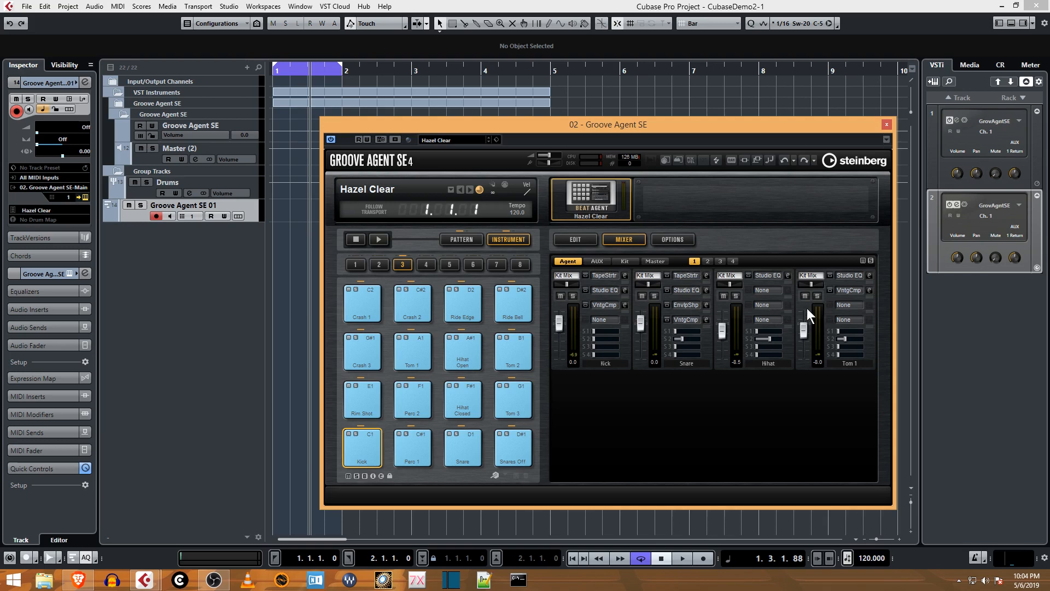
- Look through all four pages of Agent mixer buses and return to the first page
{"action": "left_click", "coordinate": [709, 261]}
{"action": "left_click", "coordinate": [720, 262]}
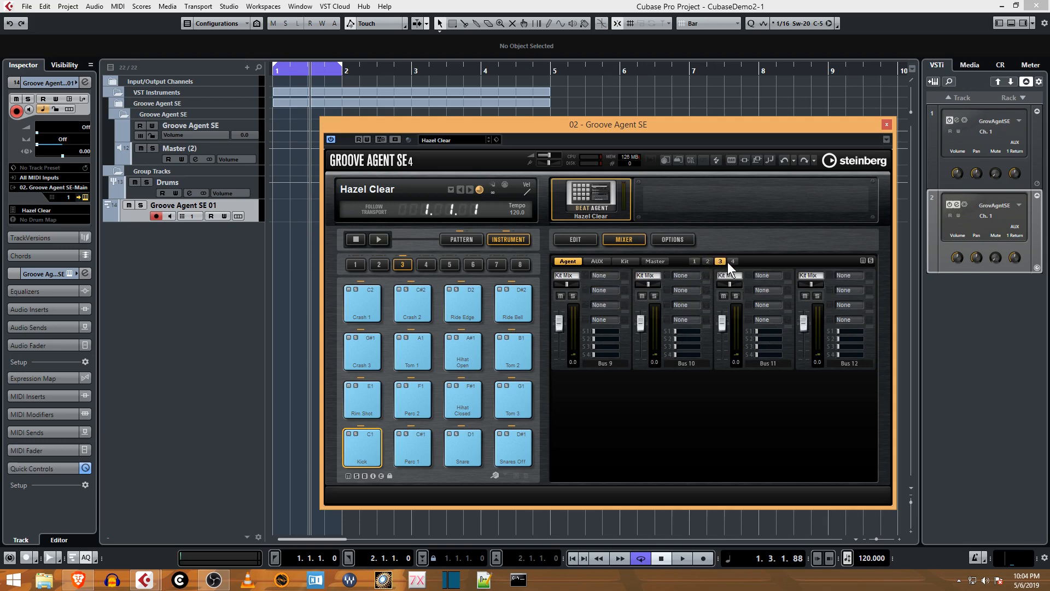
{"action": "left_click", "coordinate": [732, 261]}
{"action": "left_click", "coordinate": [694, 261]}
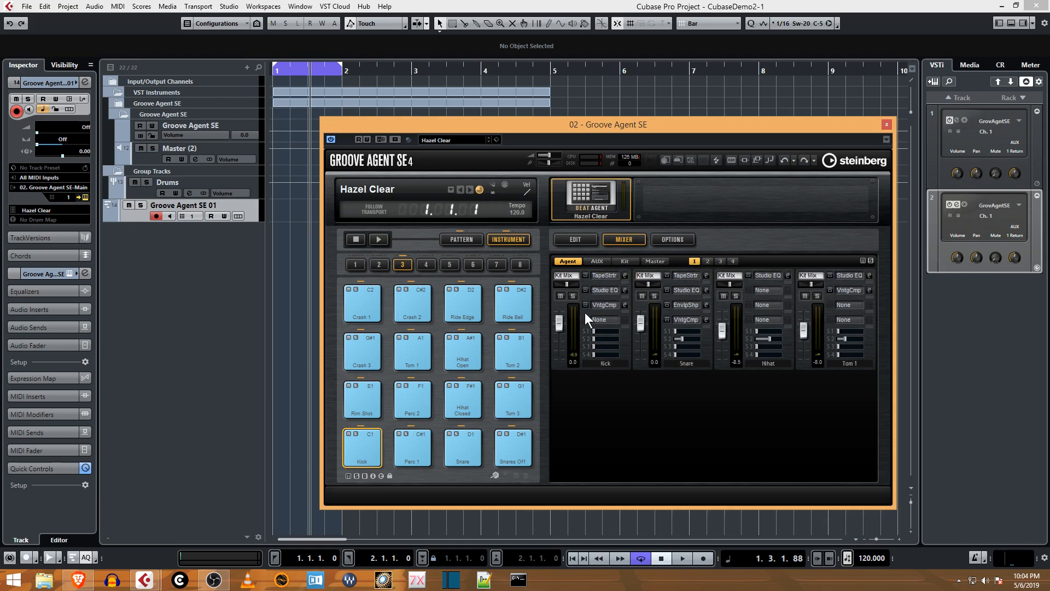
{"action": "left_click", "coordinate": [707, 261]}
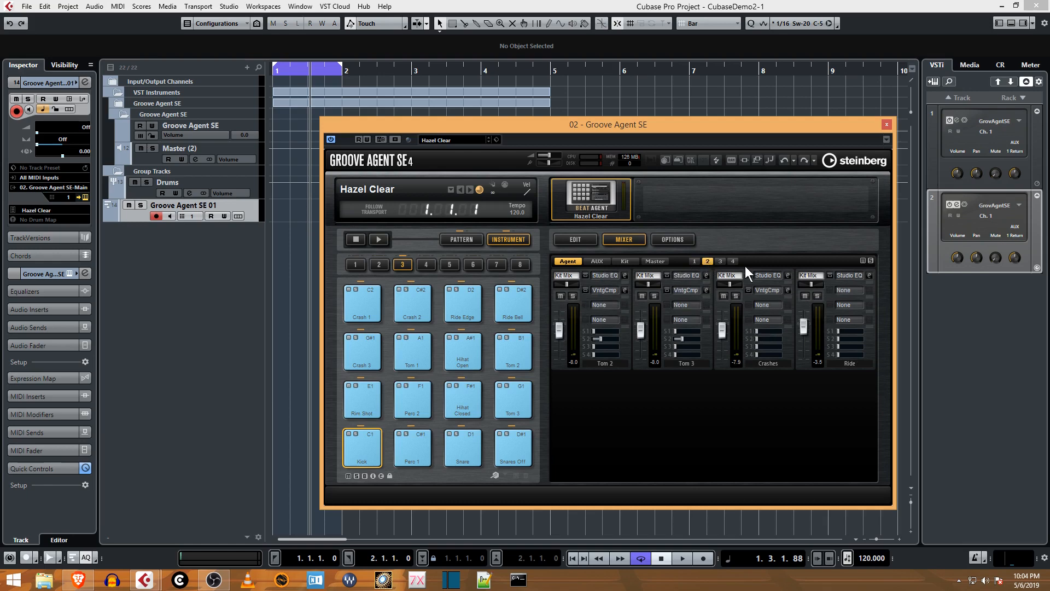
{"action": "left_click", "coordinate": [720, 262]}
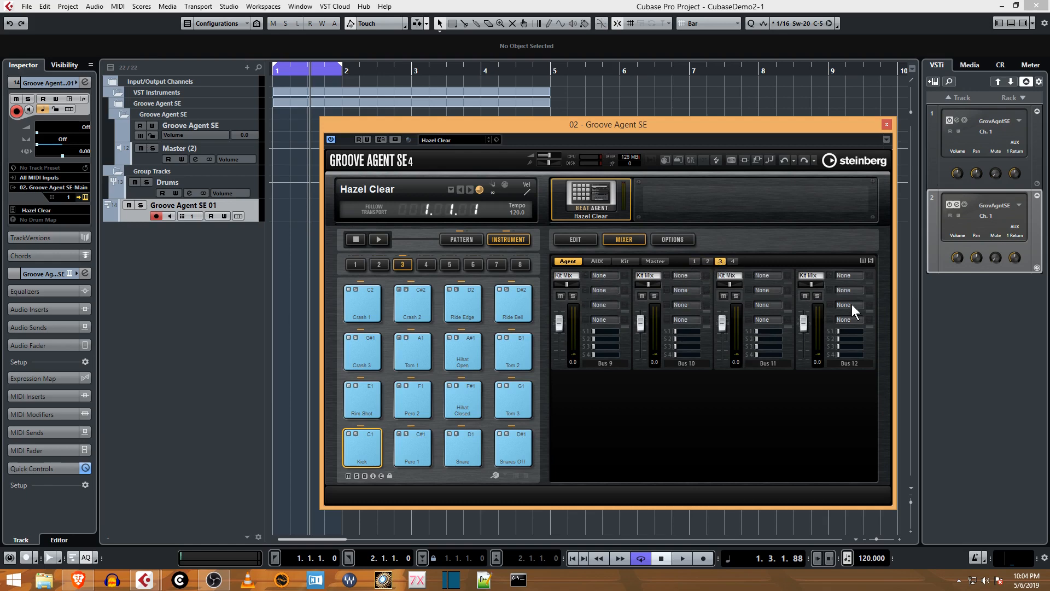
{"action": "left_click", "coordinate": [732, 262]}
{"action": "left_click", "coordinate": [693, 262]}
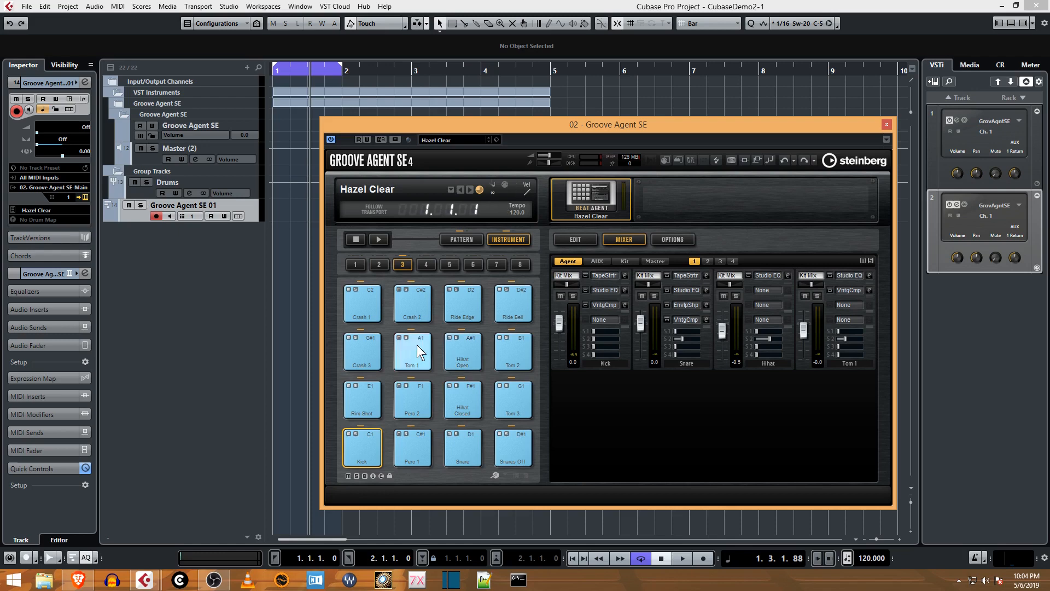
- View the outputs and Agent buses available for the Kick pad without changing its assignment
{"action": "right_click", "coordinate": [370, 441]}
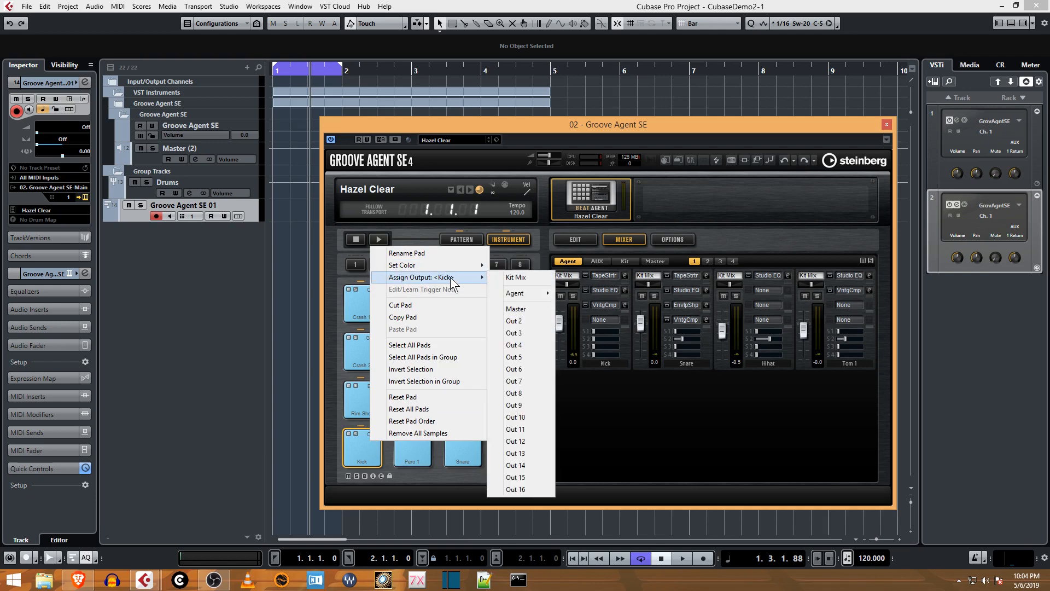
{"action": "mouse_move", "coordinate": [521, 294]}
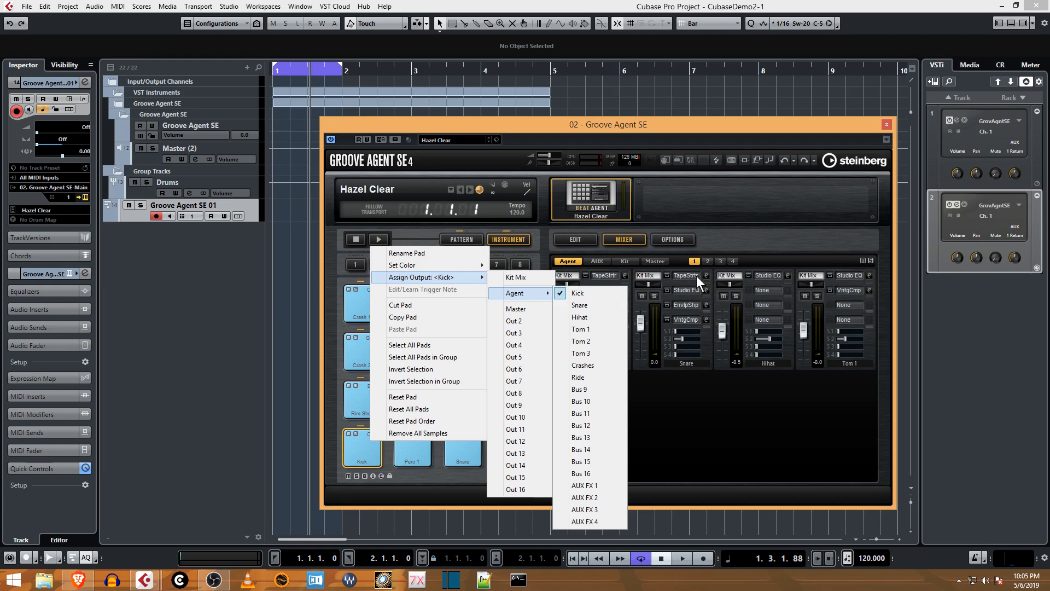
{"action": "left_click", "coordinate": [765, 235]}
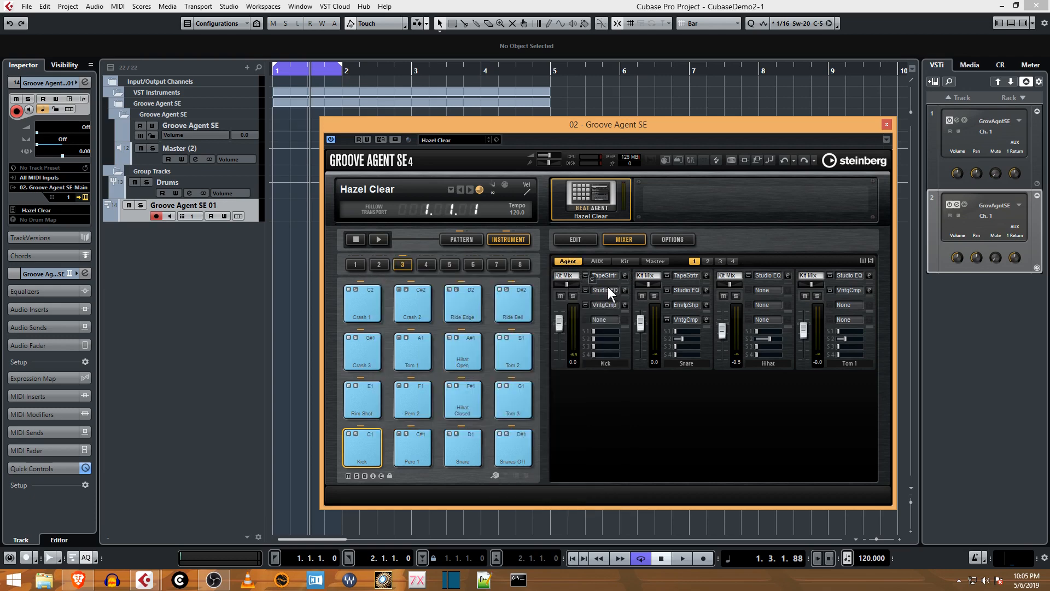
- Inspect the Hazel Clear channel in the Kit mixer and return to the Agent buses to check the Kick bus's output
{"action": "left_click", "coordinate": [622, 261]}
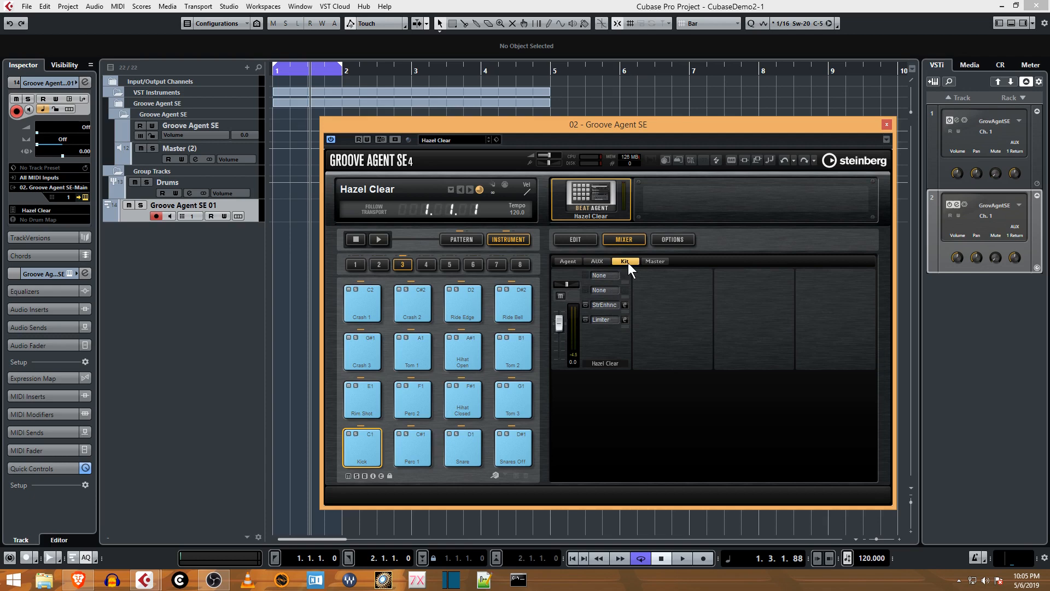
{"action": "left_click", "coordinate": [576, 262]}
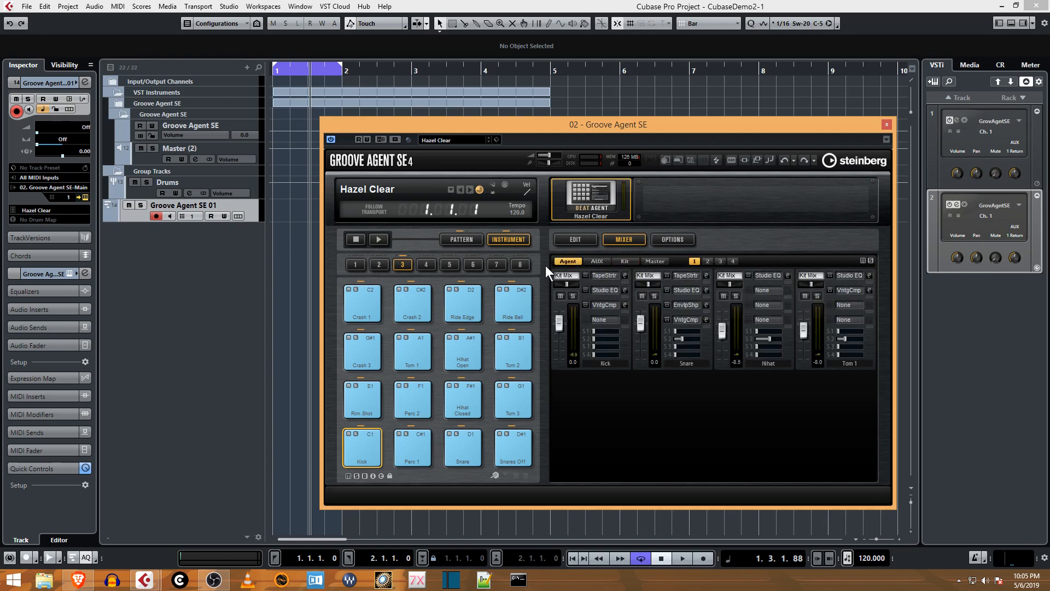
{"action": "left_click", "coordinate": [565, 275]}
- Review the Kick pad's Agent bus assignment and the output destinations of the Kick bus, keeping both as they are
{"action": "right_click", "coordinate": [362, 441]}
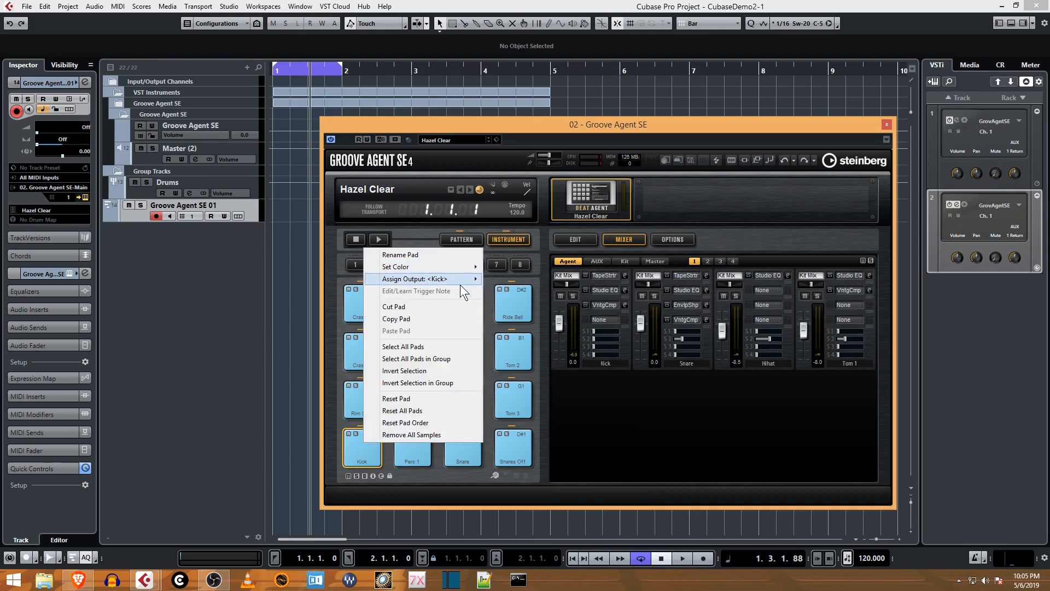
{"action": "mouse_move", "coordinate": [460, 284]}
{"action": "mouse_move", "coordinate": [527, 293]}
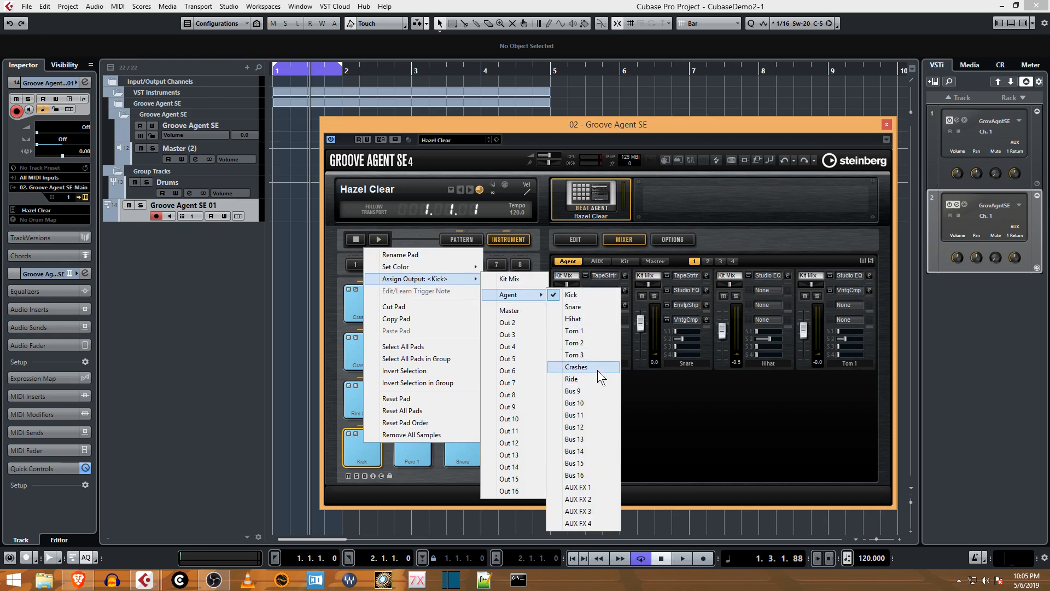
{"action": "left_click", "coordinate": [742, 242]}
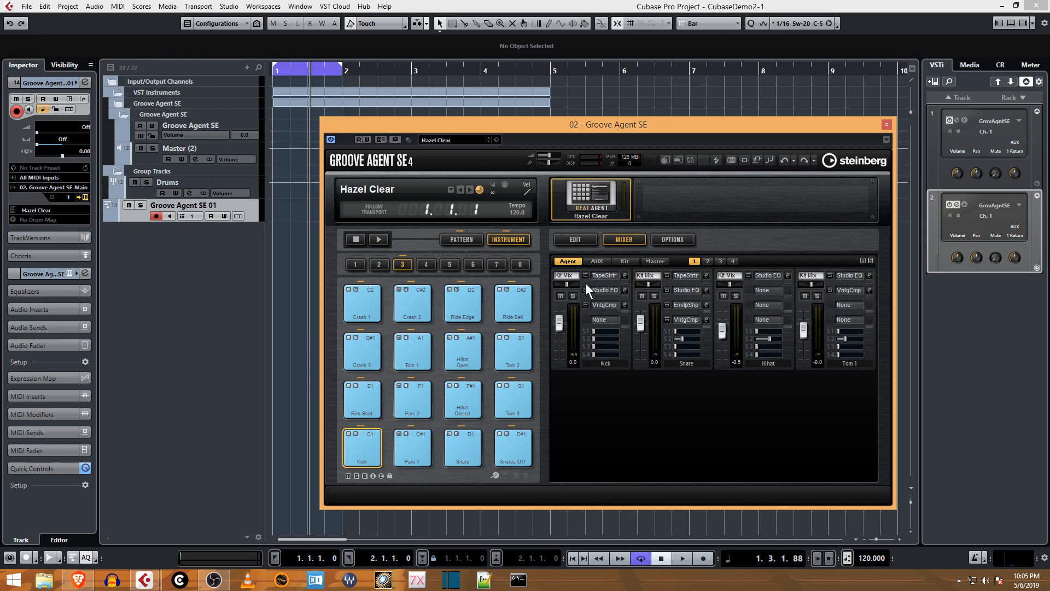
{"action": "left_click", "coordinate": [571, 274]}
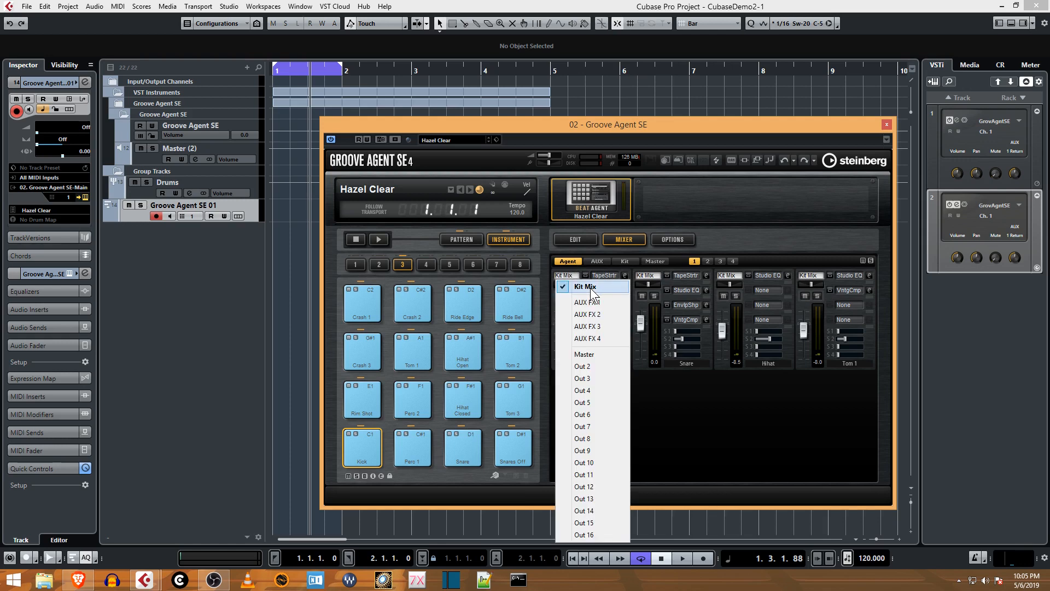
{"action": "left_click", "coordinate": [775, 249]}
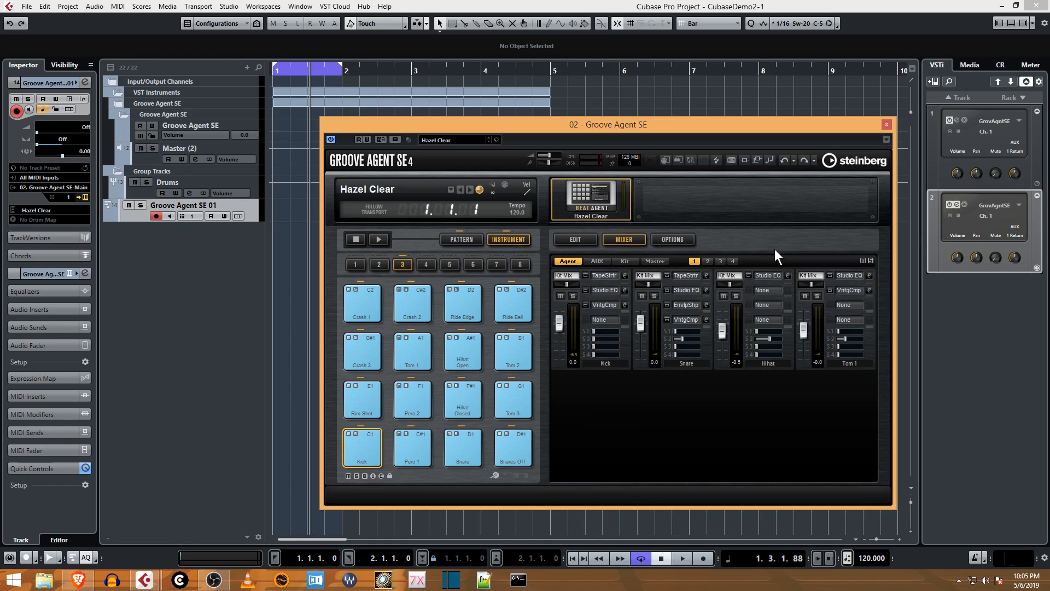
- View the list of outputs that can be activated for this Groove Agent SE, leaving the selection as it is
{"action": "left_click", "coordinate": [887, 139]}
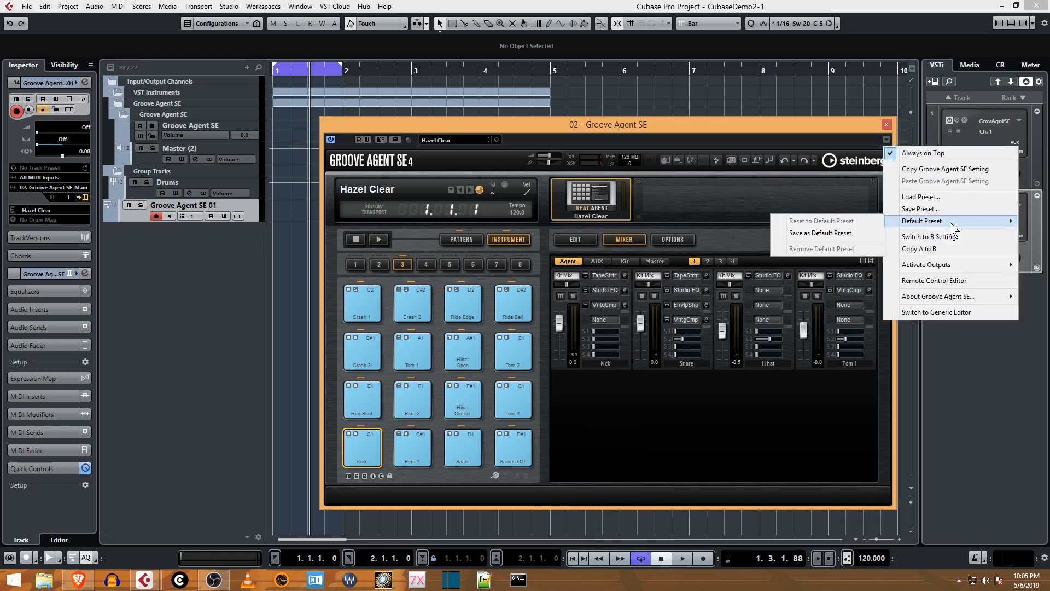
{"action": "mouse_move", "coordinate": [953, 268]}
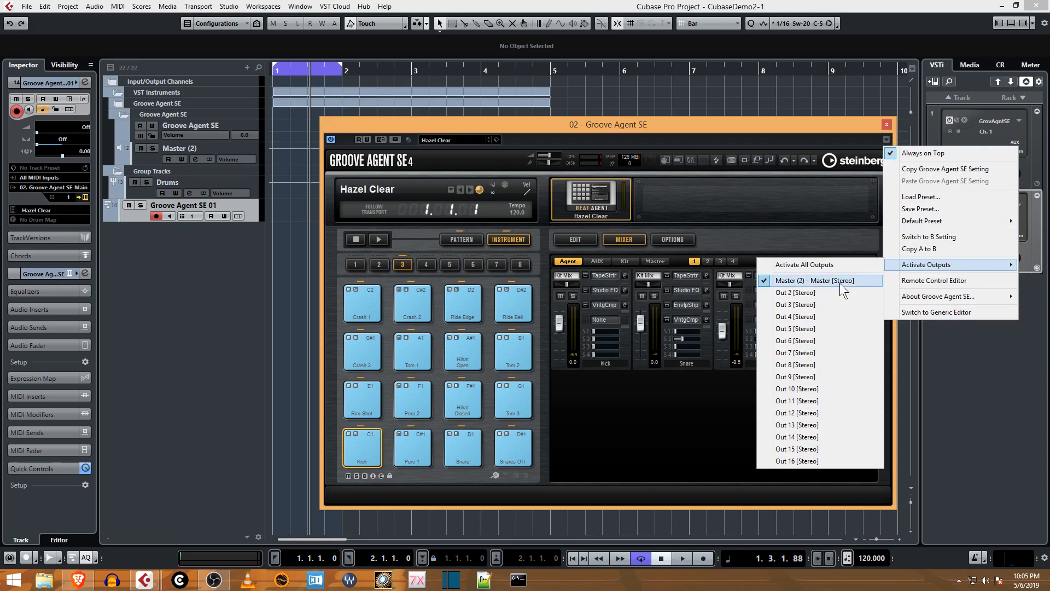
{"action": "left_click", "coordinate": [814, 264]}
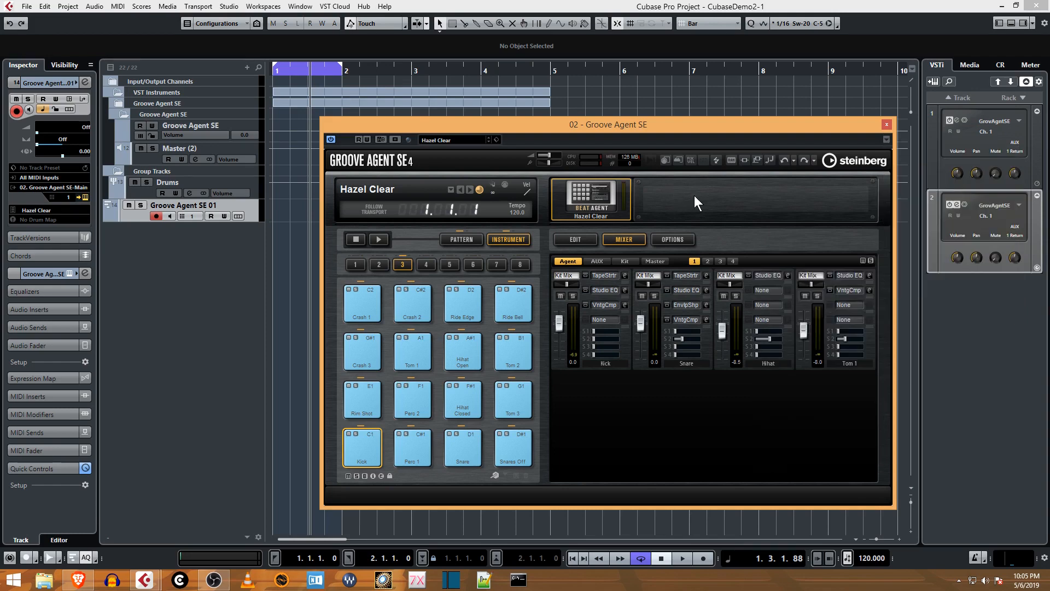
- Compare the Hazel Clear channel in the Kit mixer with the Master mixer channel
{"action": "left_click", "coordinate": [622, 260]}
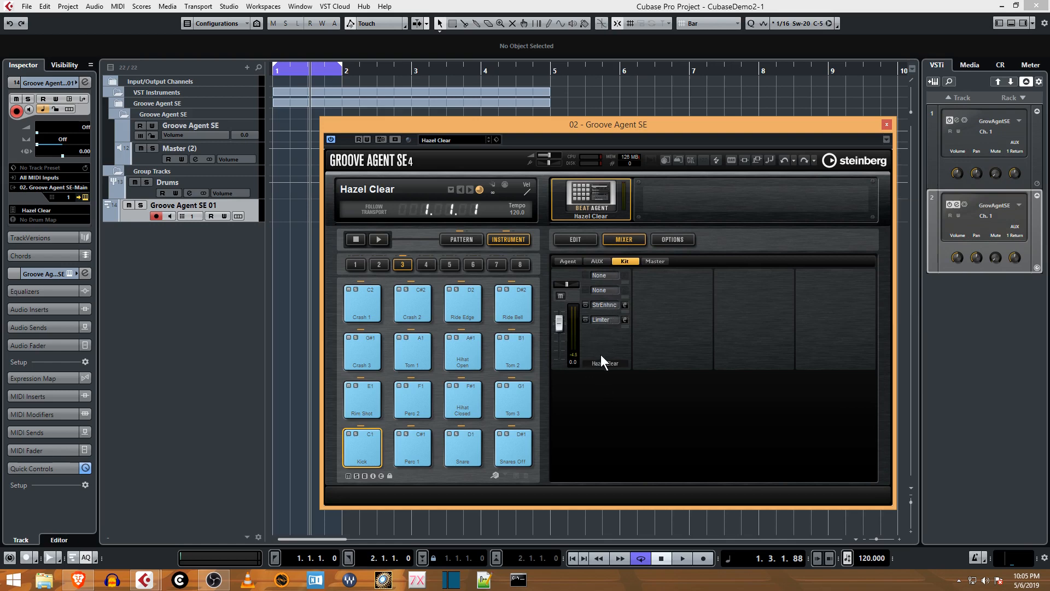
{"action": "left_click", "coordinate": [656, 261]}
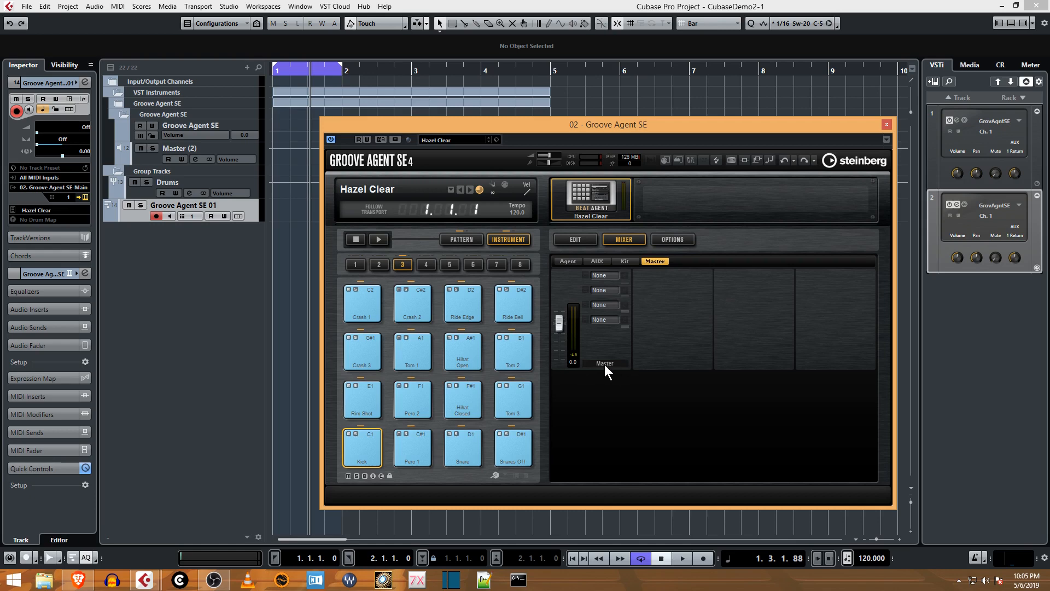
{"action": "left_click", "coordinate": [626, 261]}
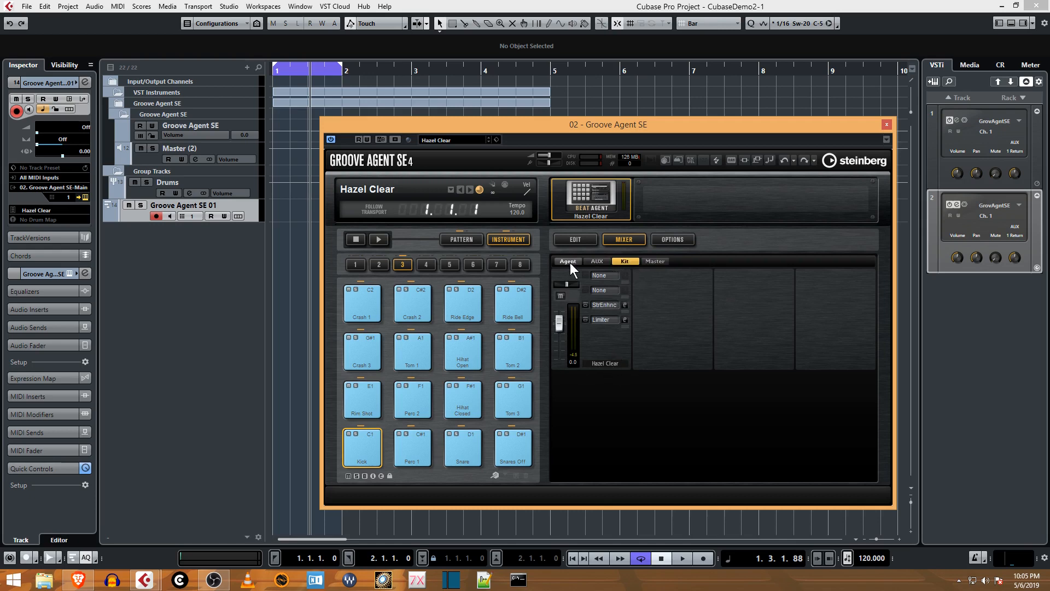
- Inspect the effect choices and Reverb settings on the AUX FX 1 and AUX FX 2 buses
{"action": "left_click", "coordinate": [595, 261]}
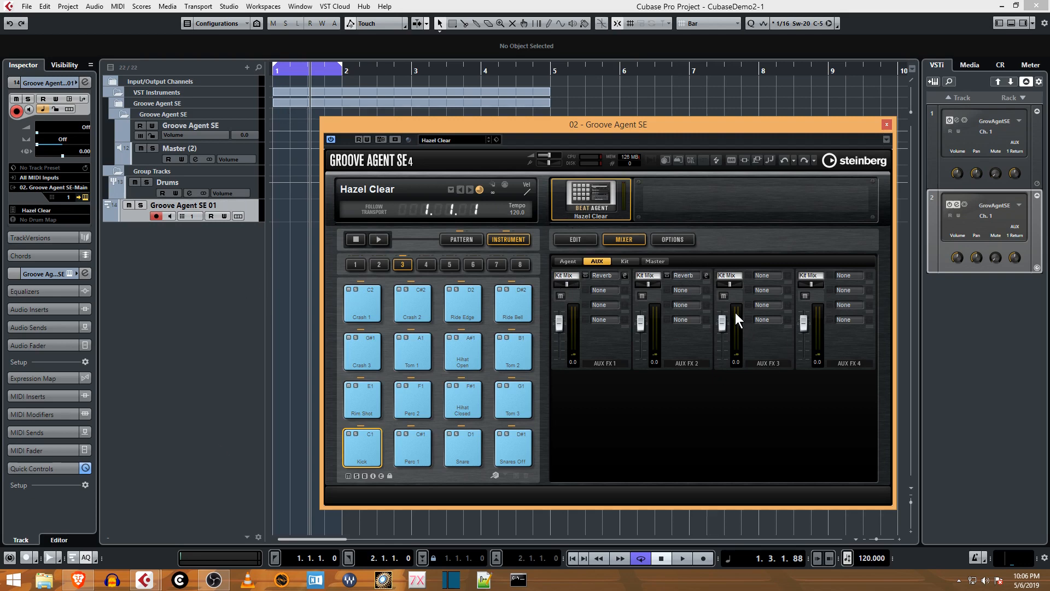
{"action": "left_click", "coordinate": [684, 276]}
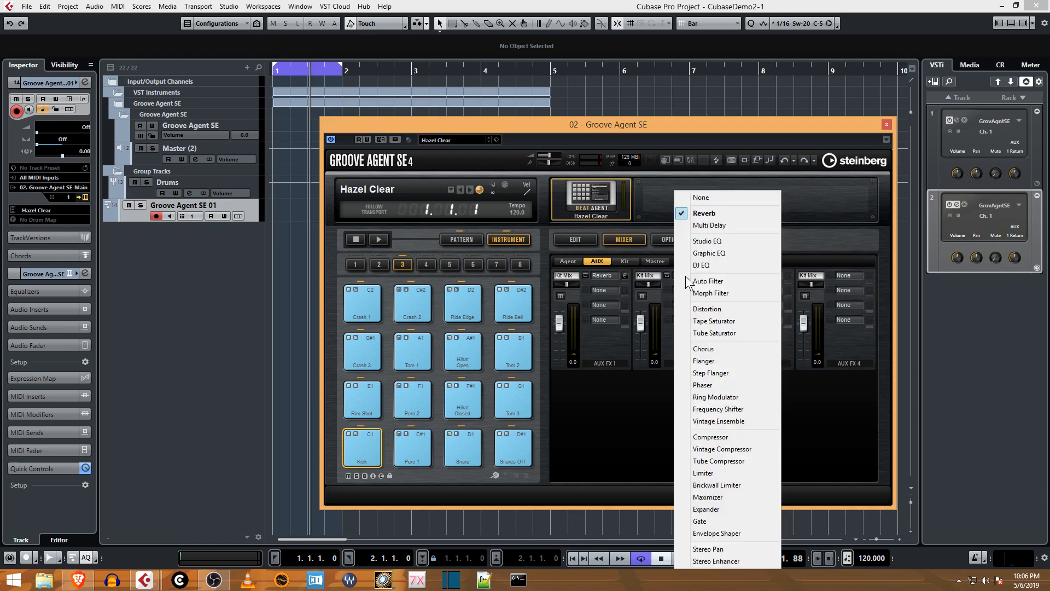
{"action": "left_click", "coordinate": [832, 213]}
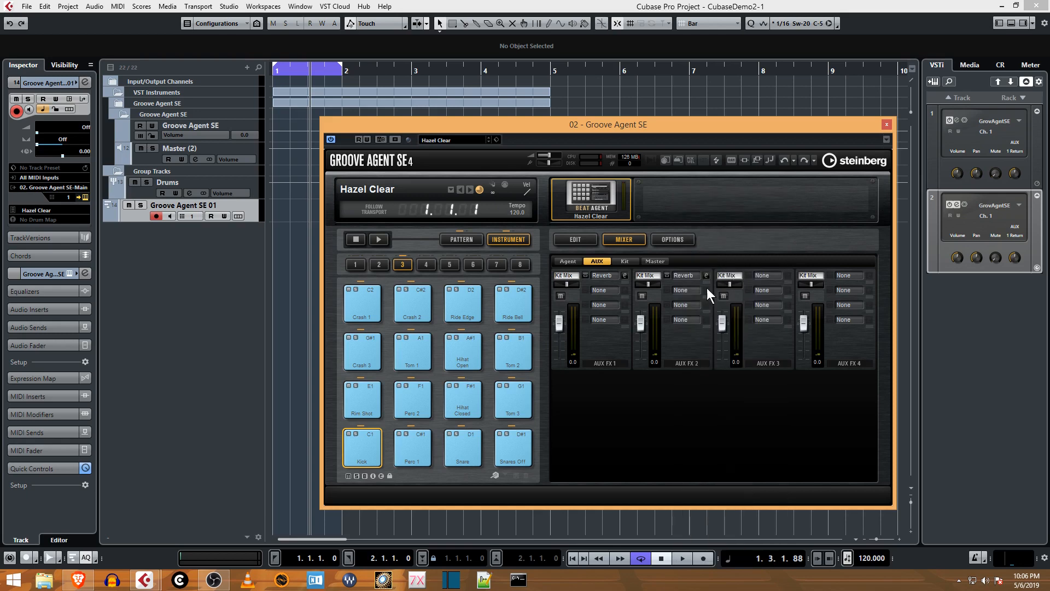
{"action": "left_click", "coordinate": [667, 276]}
{"action": "left_click", "coordinate": [705, 275]}
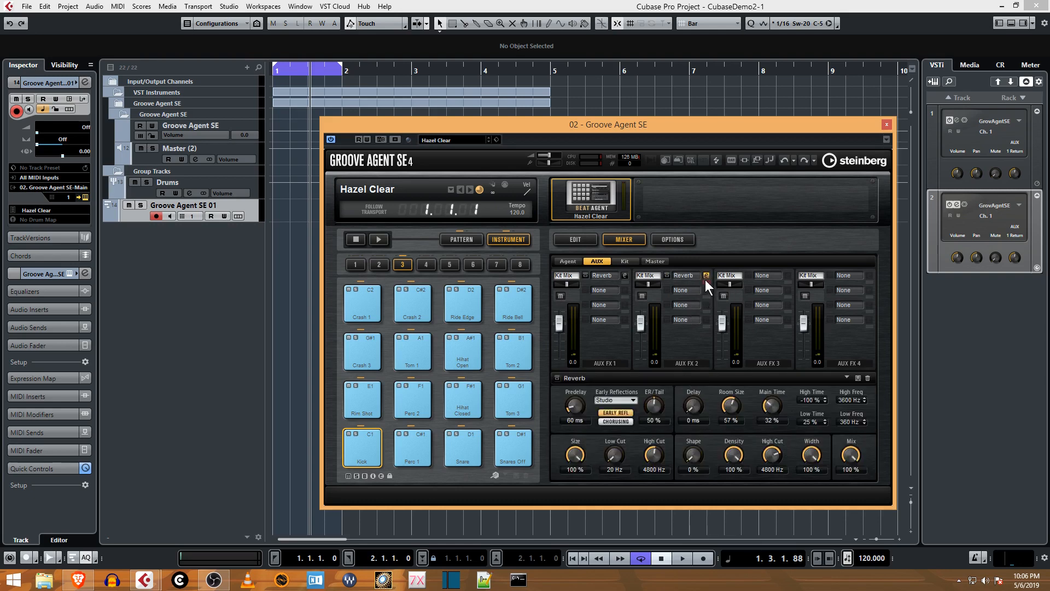
{"action": "left_click", "coordinate": [624, 276]}
{"action": "left_click", "coordinate": [706, 276]}
- Inspect the Stereo Enhancer and Limiter settings on the Hazel Clear kit channel
{"action": "left_click", "coordinate": [625, 261]}
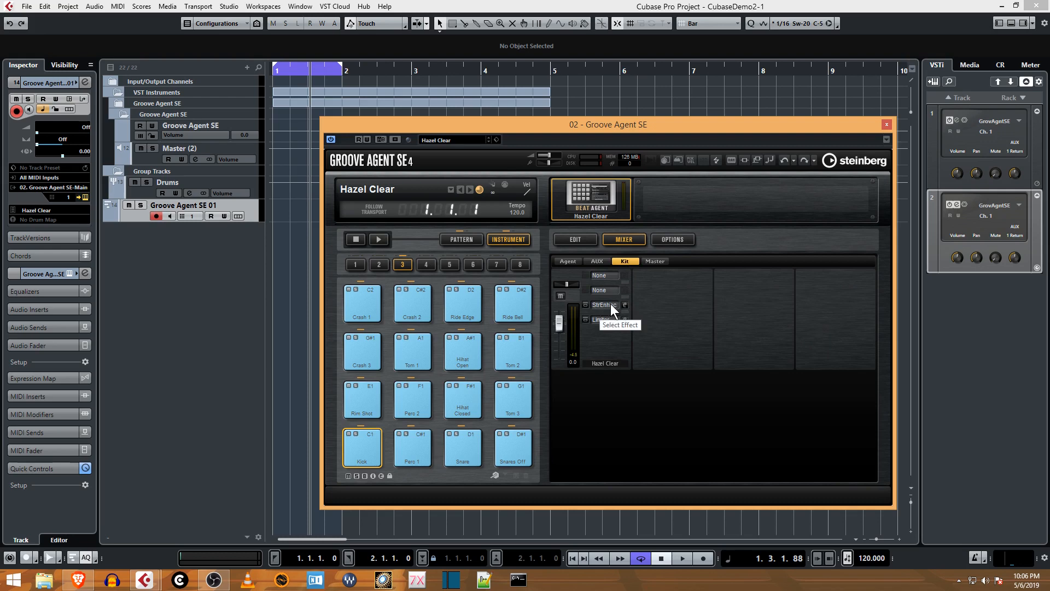
{"action": "left_click", "coordinate": [600, 304]}
{"action": "left_click", "coordinate": [739, 214]}
{"action": "left_click", "coordinate": [624, 305]}
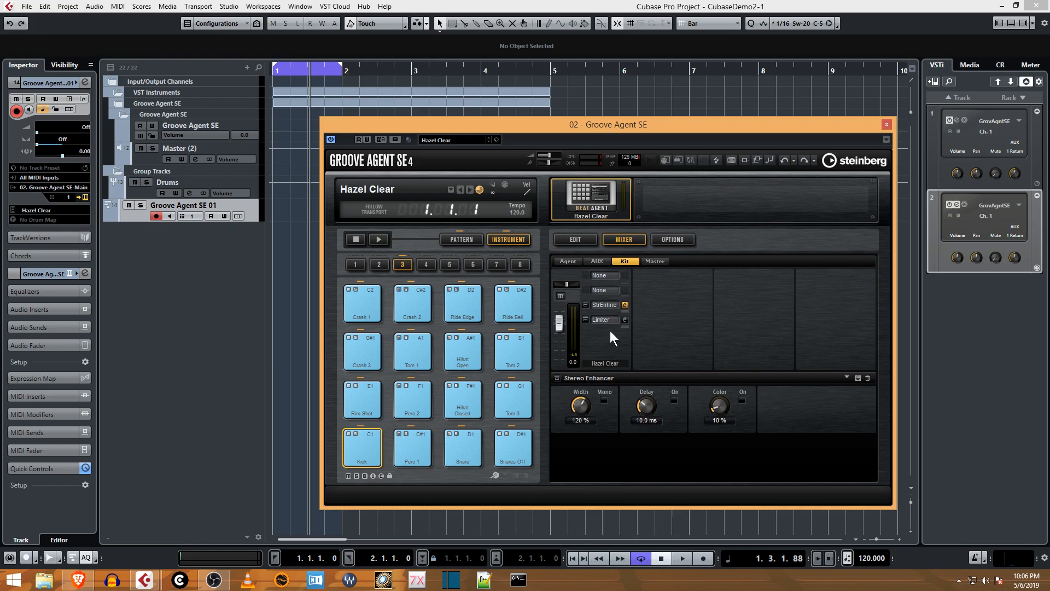
{"action": "left_click", "coordinate": [625, 320]}
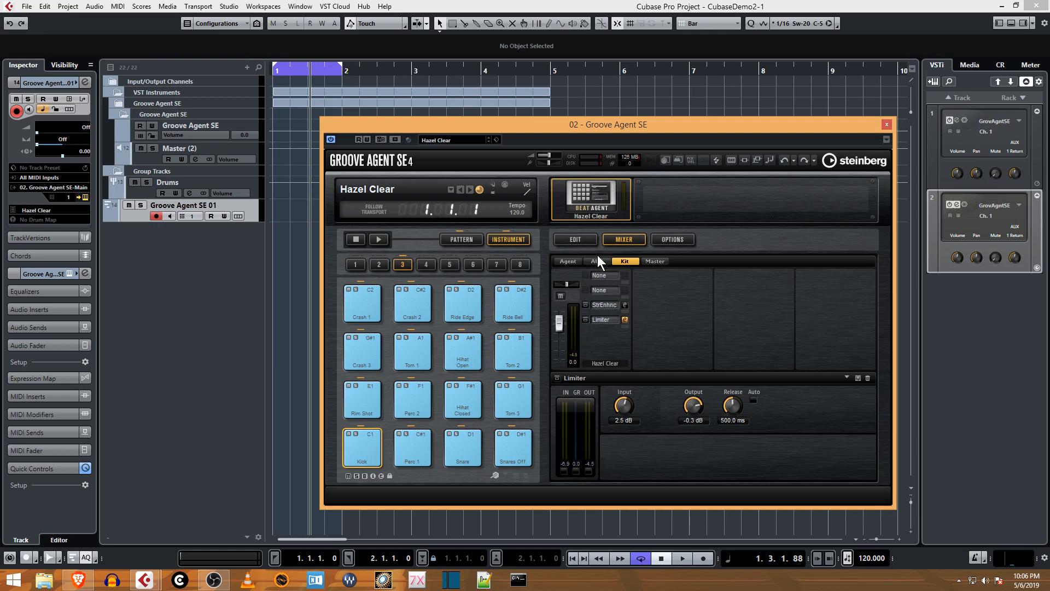
- Review the effect choices for the Kick bus's inserts and try Distortion in its third slot
{"action": "left_click", "coordinate": [574, 261]}
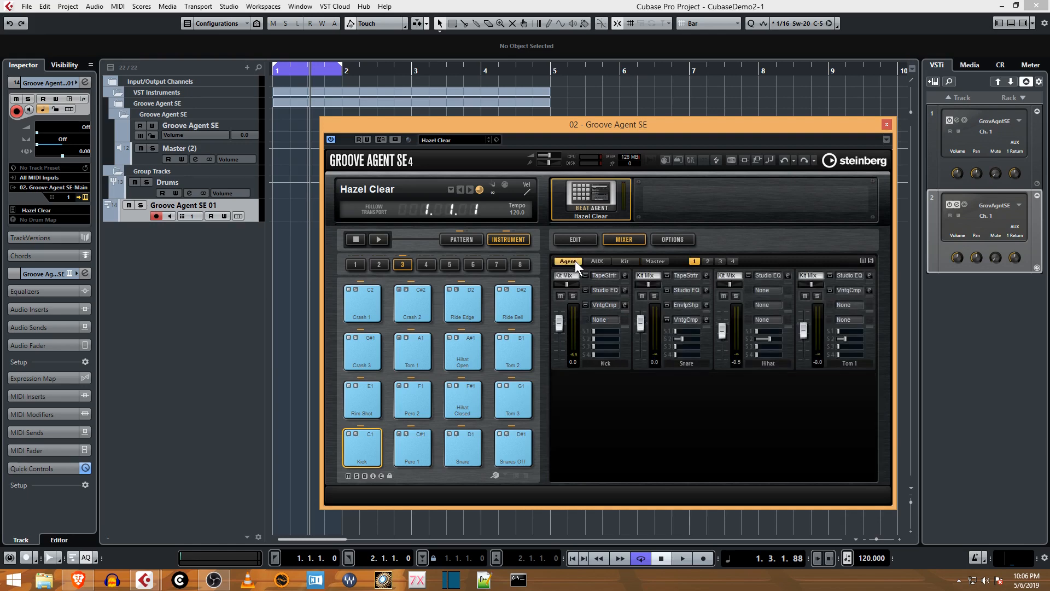
{"action": "left_click", "coordinate": [610, 276]}
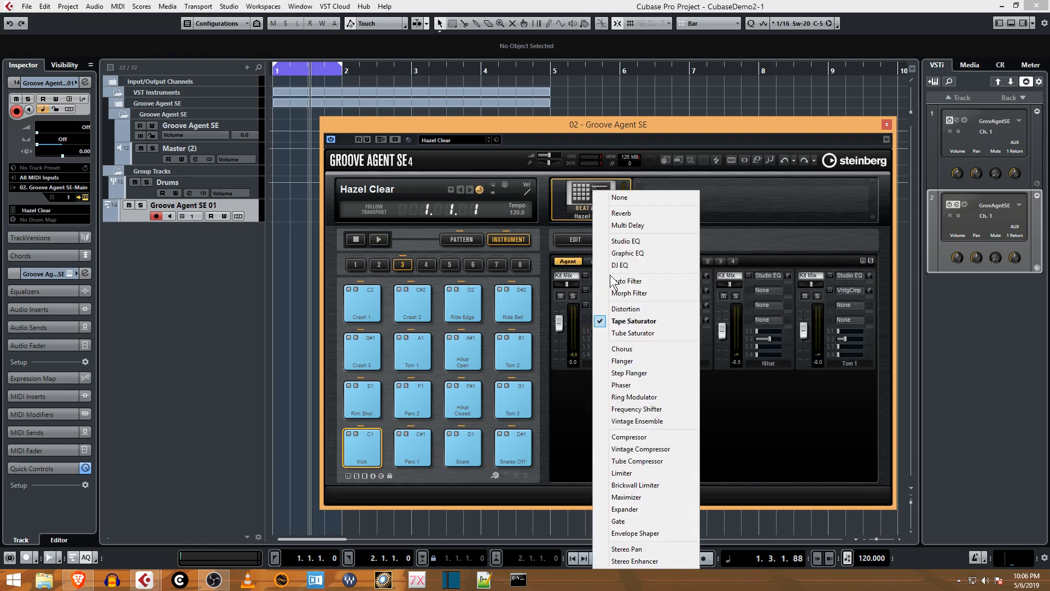
{"action": "left_click", "coordinate": [722, 263]}
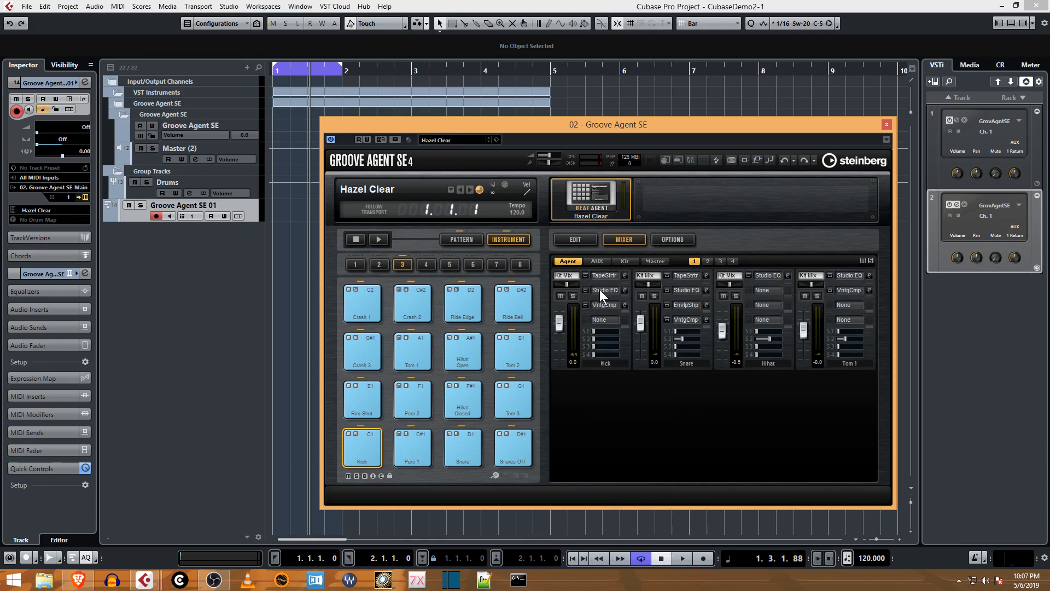
{"action": "left_click", "coordinate": [599, 290]}
{"action": "left_click", "coordinate": [713, 278]}
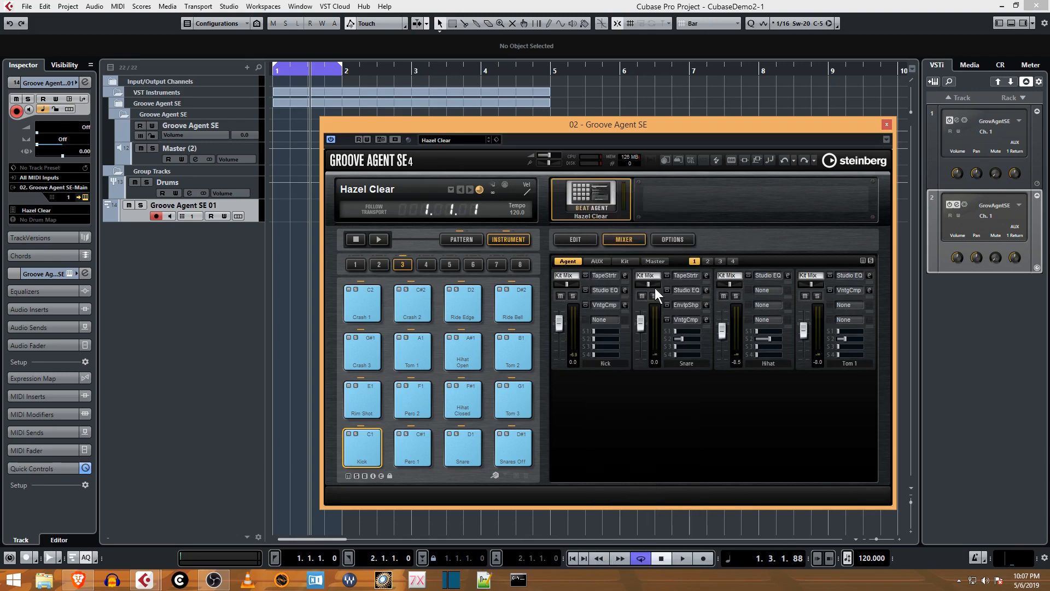
{"action": "left_click", "coordinate": [608, 305]}
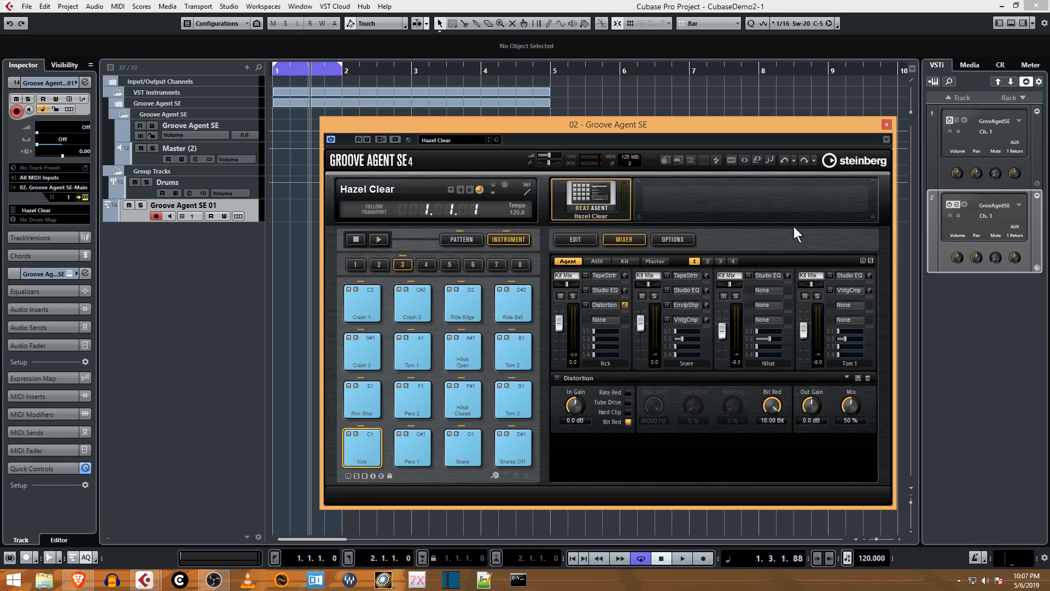
- Remove the Distortion, Studio EQ and Tape Saturator effects from the Kick bus by setting their slots to None
{"action": "left_click", "coordinate": [607, 305]}
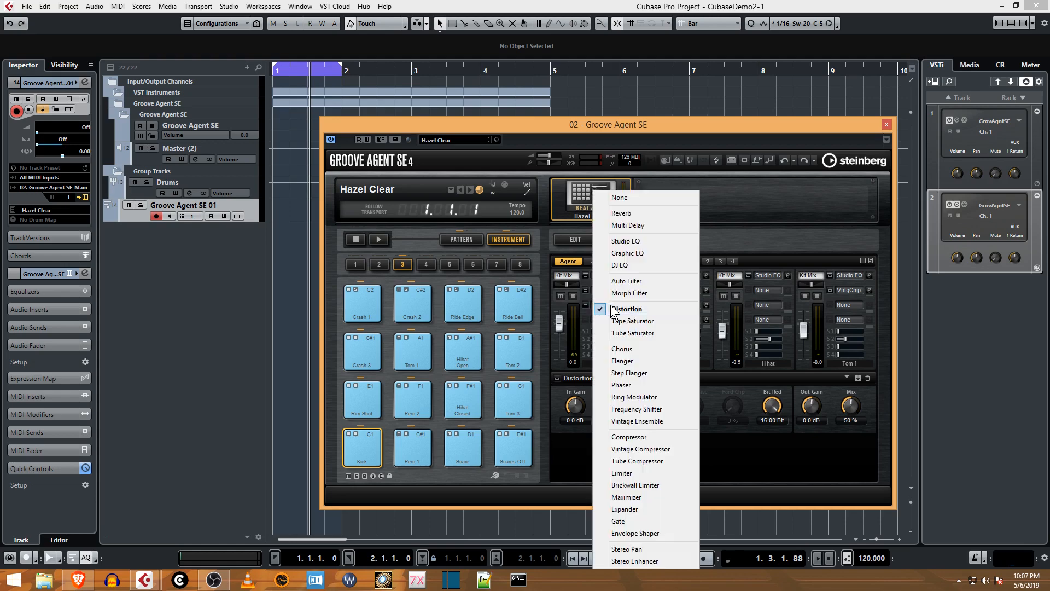
{"action": "left_click", "coordinate": [634, 196]}
{"action": "left_click", "coordinate": [609, 288]}
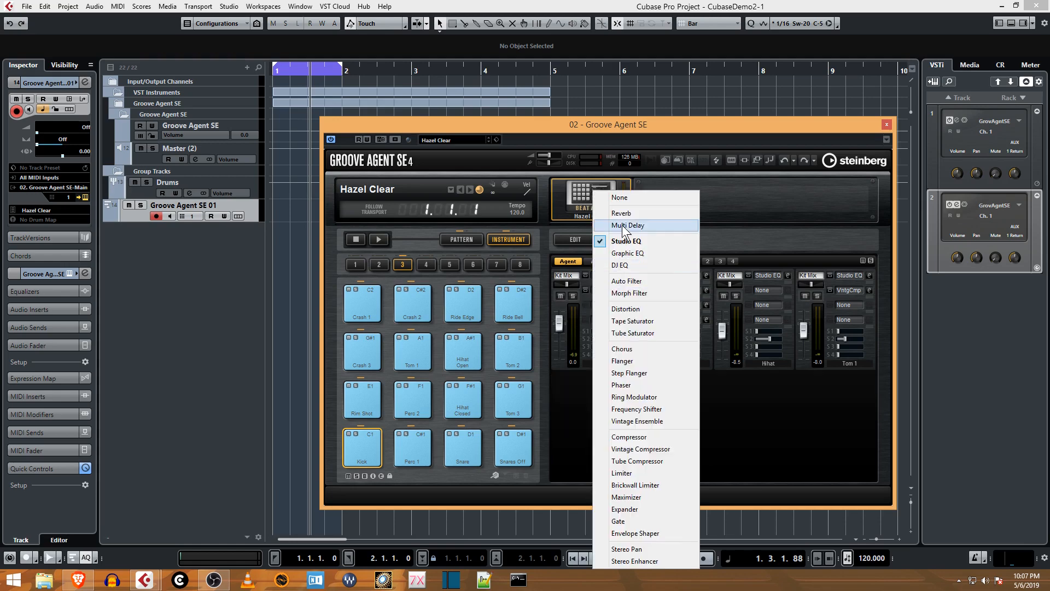
{"action": "left_click", "coordinate": [625, 199]}
{"action": "left_click", "coordinate": [606, 271]}
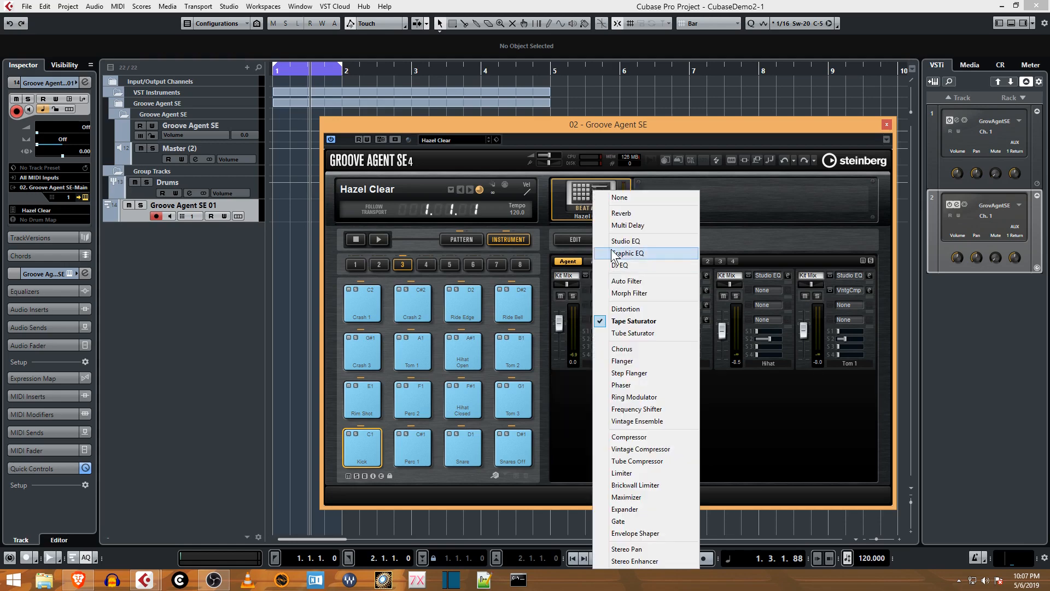
{"action": "left_click", "coordinate": [621, 200]}
- Clear all four insert effects from the Snare bus: Vintage Compressor, Envelope Shaper, Studio EQ and Tape Saturator
{"action": "left_click", "coordinate": [690, 320]}
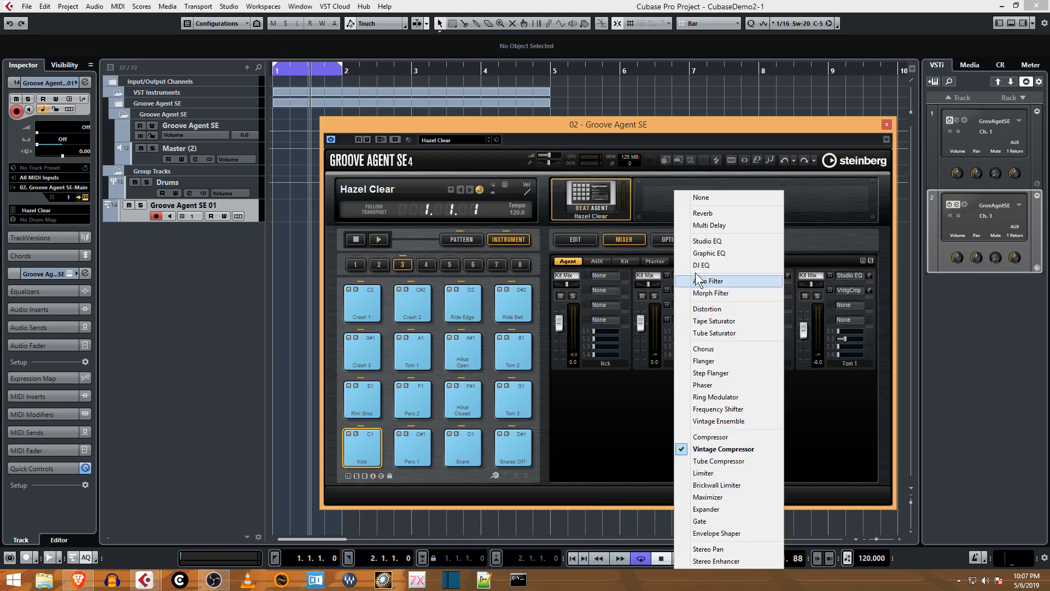
{"action": "left_click", "coordinate": [713, 191]}
{"action": "left_click", "coordinate": [686, 305]}
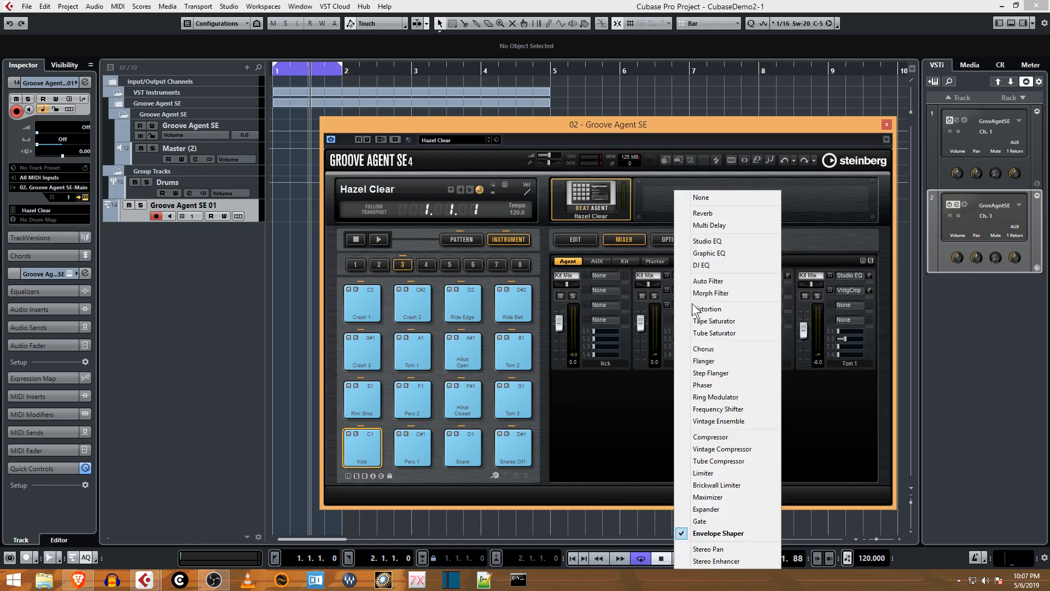
{"action": "left_click", "coordinate": [711, 192]}
{"action": "left_click", "coordinate": [694, 294]}
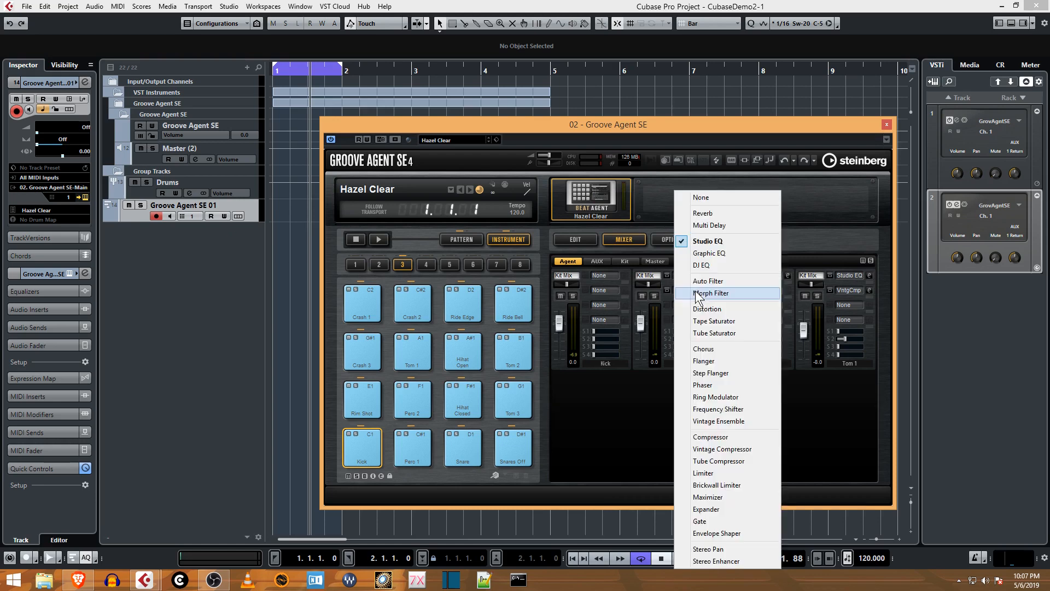
{"action": "left_click", "coordinate": [717, 200]}
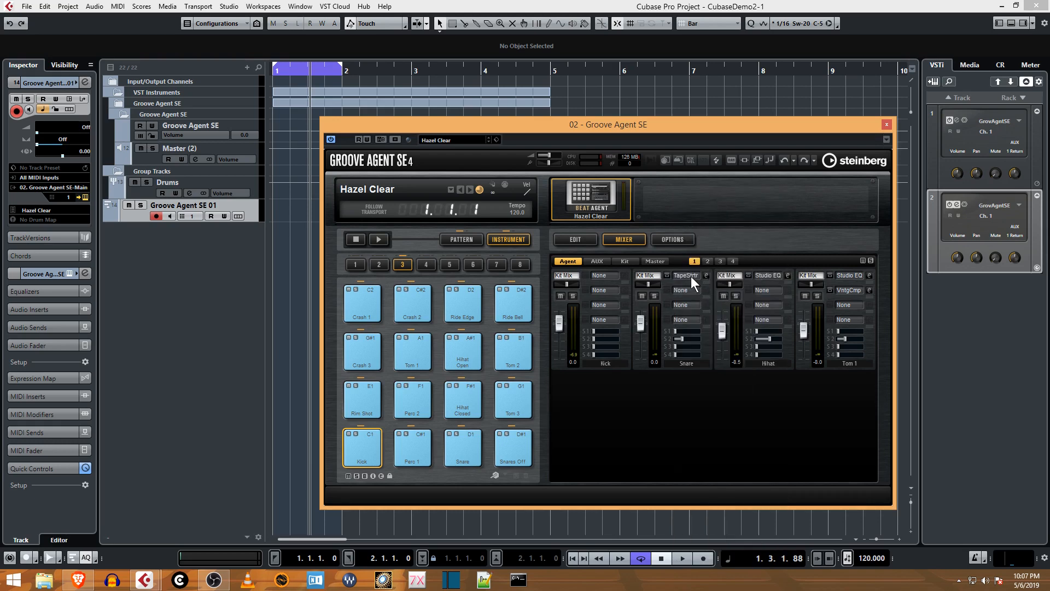
{"action": "left_click", "coordinate": [691, 277]}
{"action": "left_click", "coordinate": [718, 199]}
- Activate the stereo outputs Out 2, Out 3 and Out 4 for this Groove Agent SE
{"action": "left_click", "coordinate": [886, 139]}
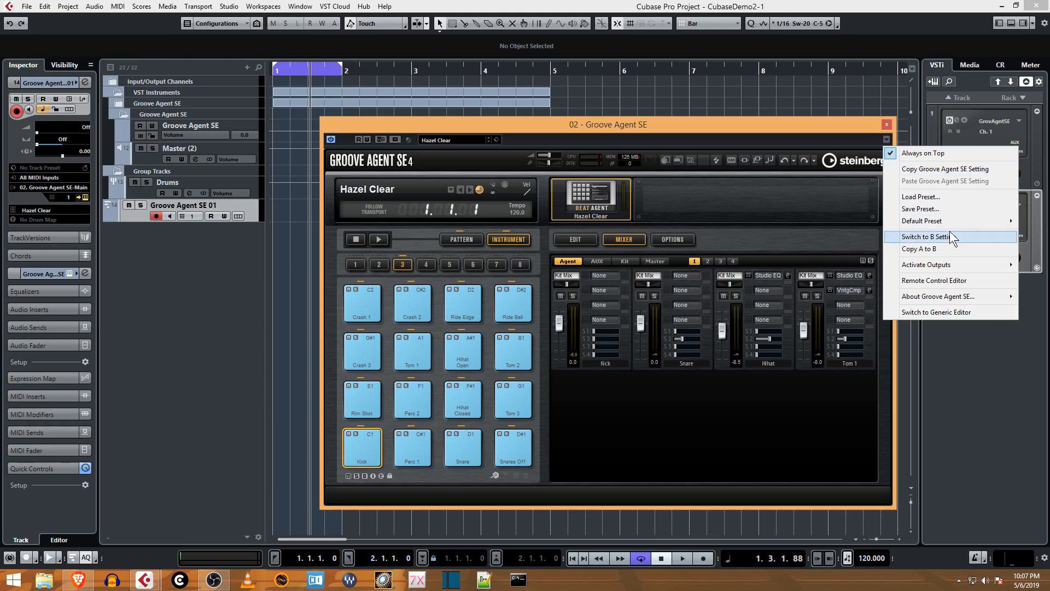
{"action": "mouse_move", "coordinate": [950, 266]}
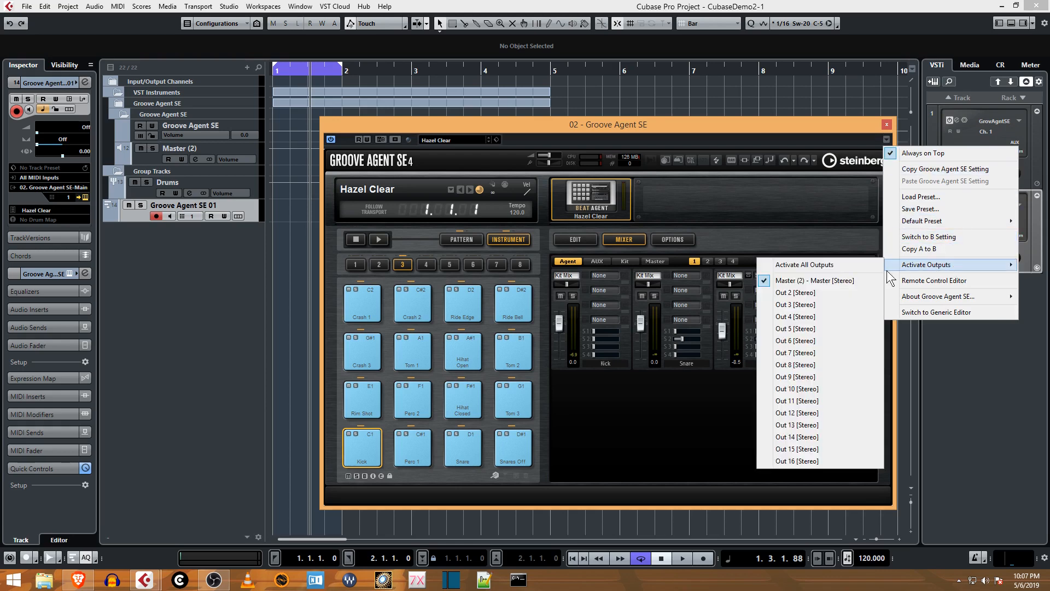
{"action": "left_click", "coordinate": [799, 295]}
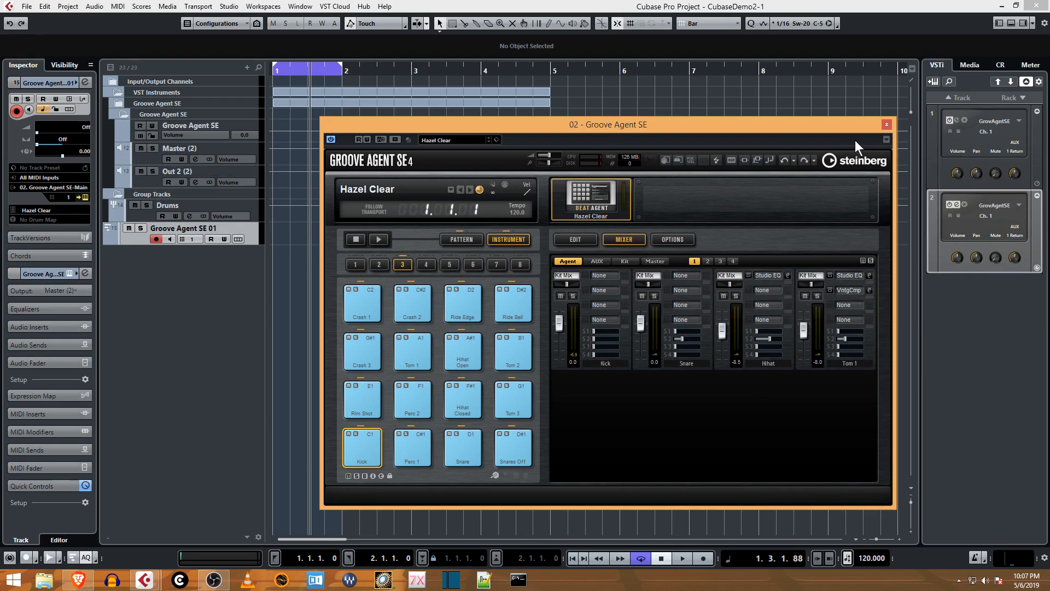
{"action": "left_click", "coordinate": [886, 140]}
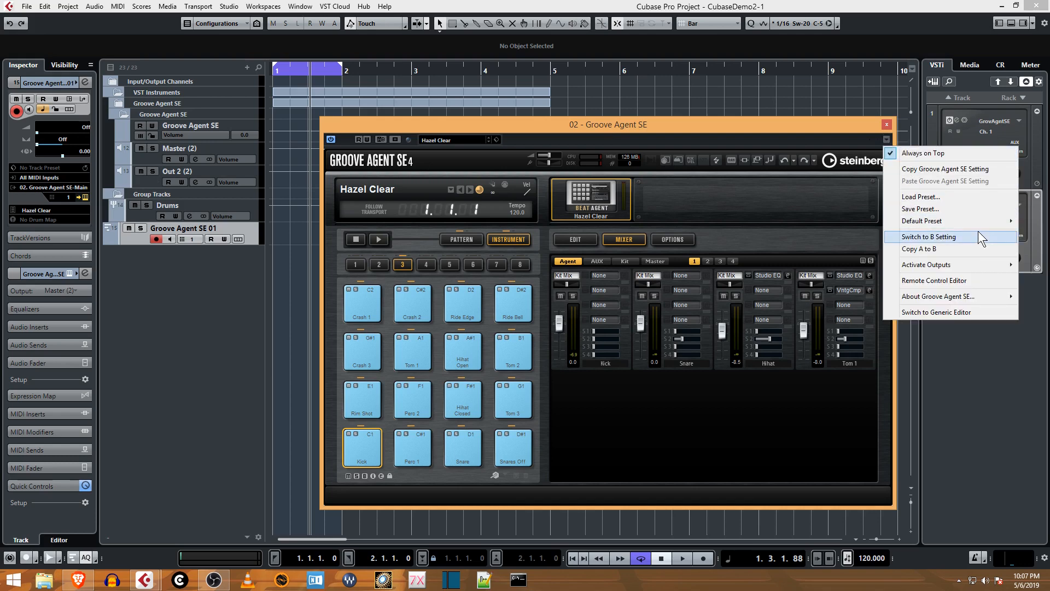
{"action": "mouse_move", "coordinate": [973, 265]}
{"action": "left_click", "coordinate": [828, 305]}
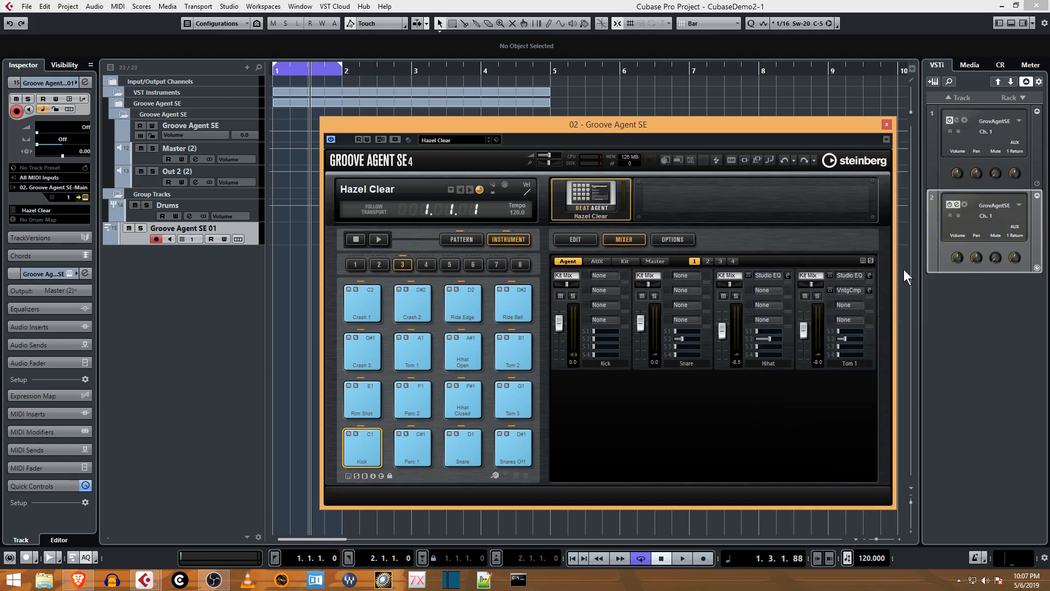
{"action": "left_click", "coordinate": [886, 140]}
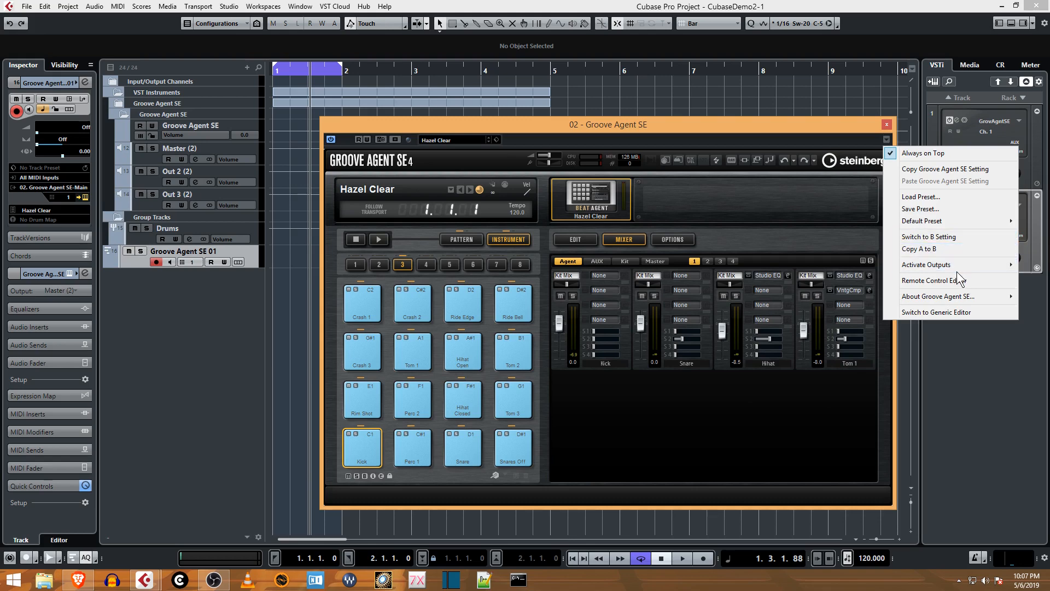
{"action": "mouse_move", "coordinate": [959, 264]}
{"action": "left_click", "coordinate": [831, 318]}
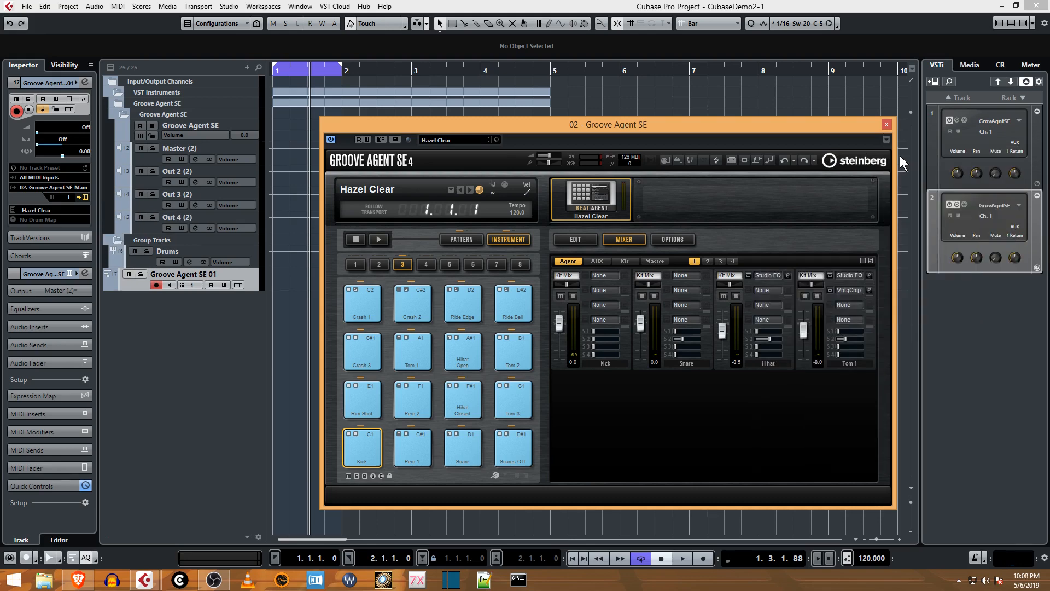
- Activate the additional stereo outputs Out 5 and Out 6 for this Groove Agent SE
{"action": "left_click", "coordinate": [887, 140]}
{"action": "mouse_move", "coordinate": [960, 265]}
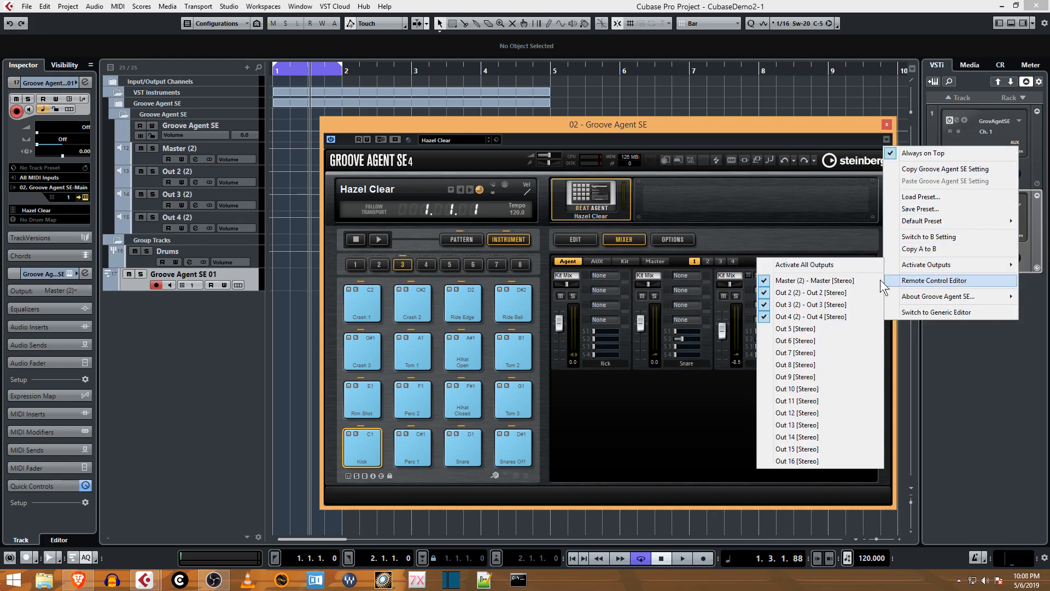
{"action": "left_click", "coordinate": [821, 329]}
{"action": "left_click", "coordinate": [887, 137]}
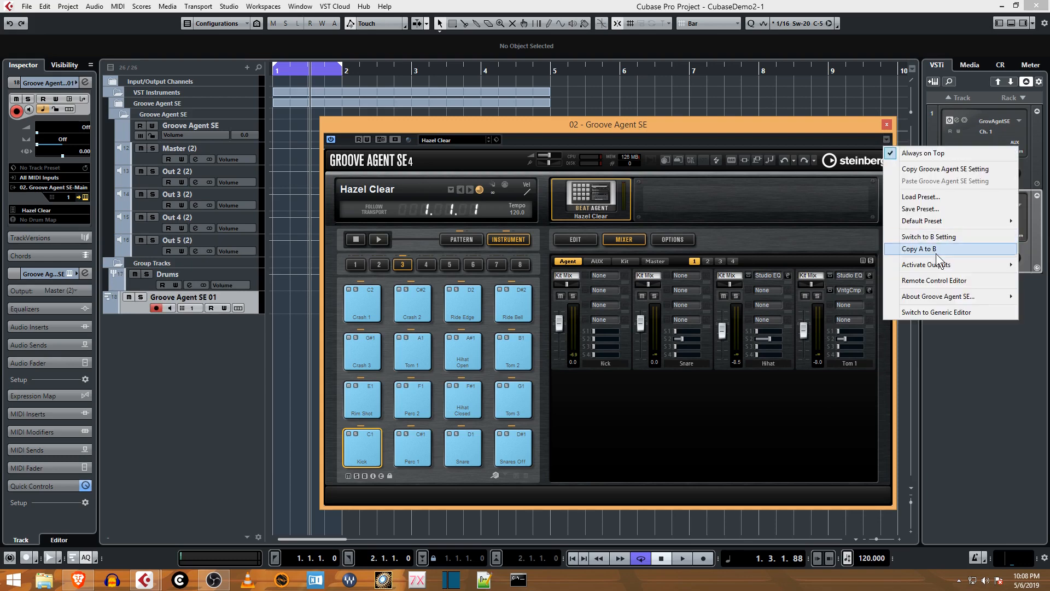
{"action": "mouse_move", "coordinate": [938, 263]}
{"action": "left_click", "coordinate": [820, 342]}
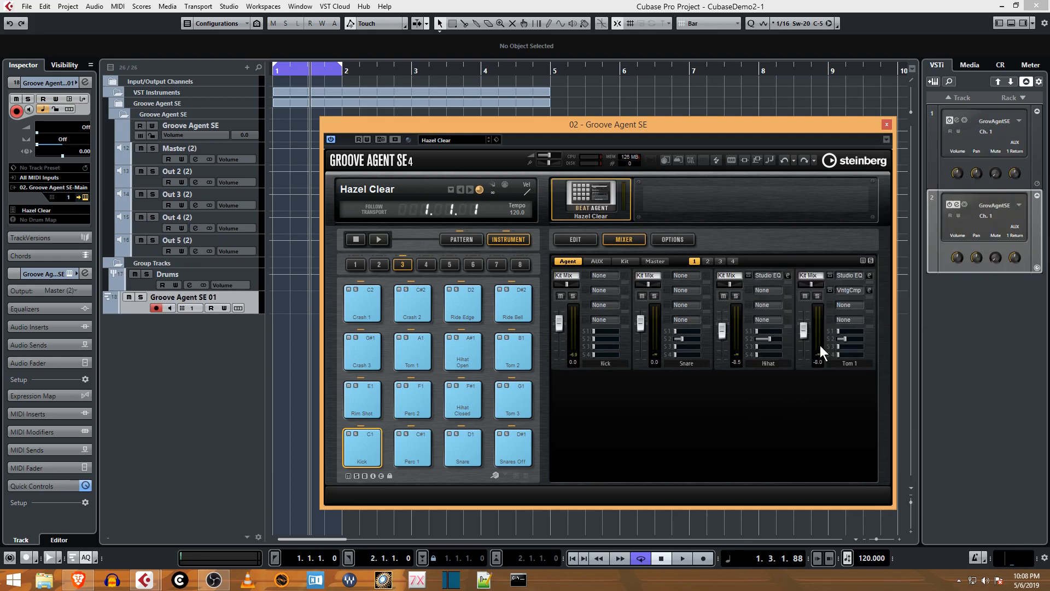
- Activate the additional stereo outputs Out 7 and Out 8 for this Groove Agent SE
{"action": "left_click", "coordinate": [887, 138]}
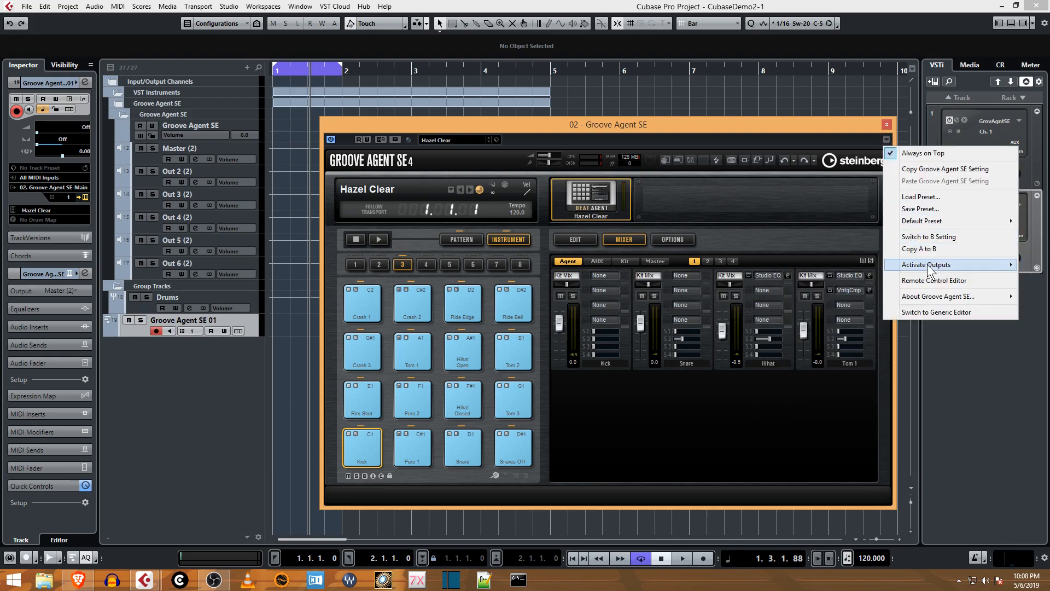
{"action": "mouse_move", "coordinate": [927, 264]}
{"action": "left_click", "coordinate": [799, 352]}
{"action": "left_click", "coordinate": [885, 139]}
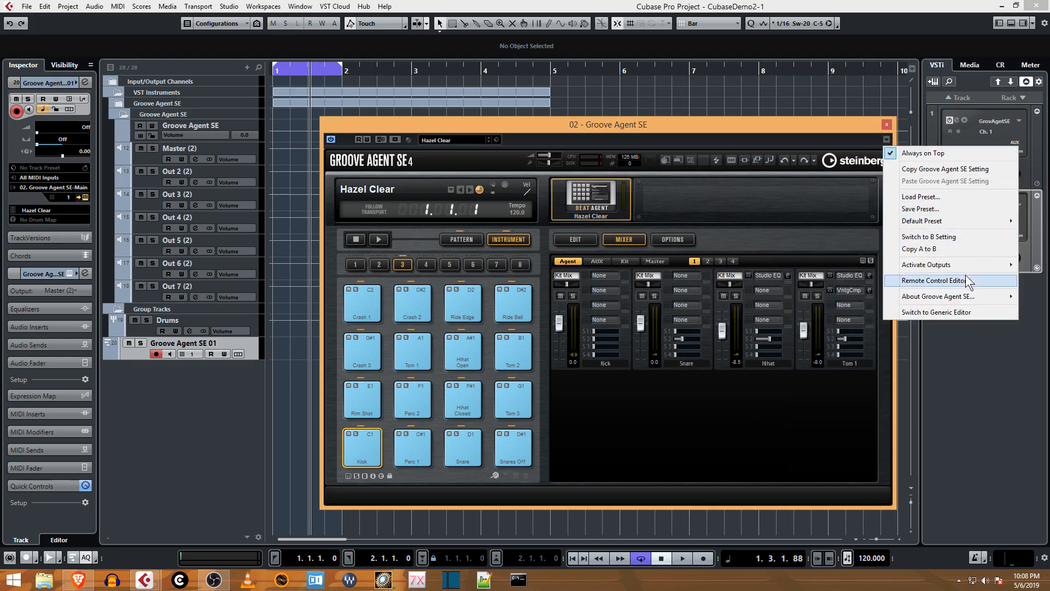
{"action": "mouse_move", "coordinate": [971, 264]}
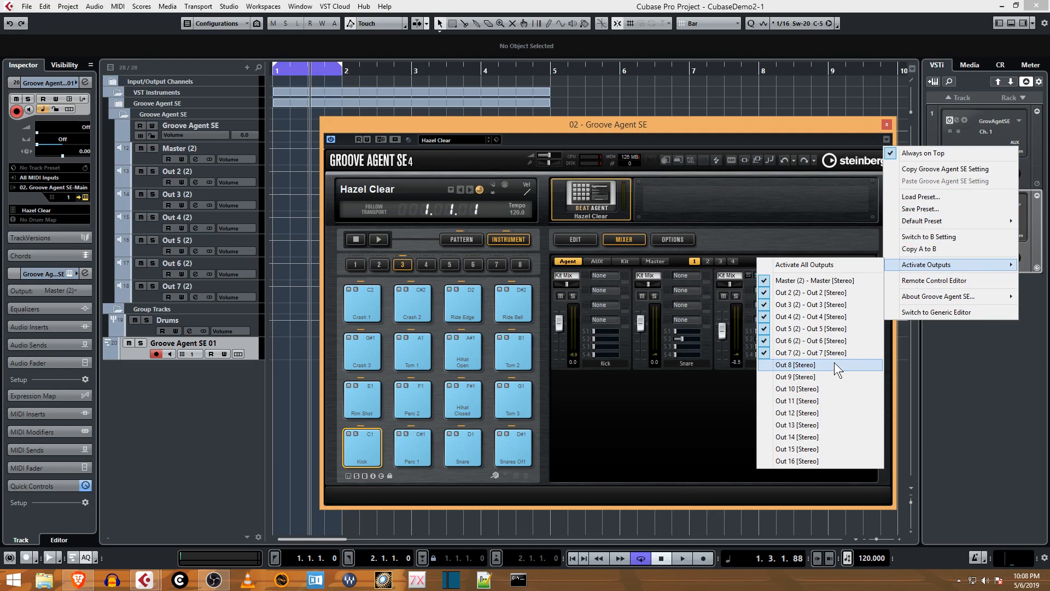
{"action": "left_click", "coordinate": [835, 364]}
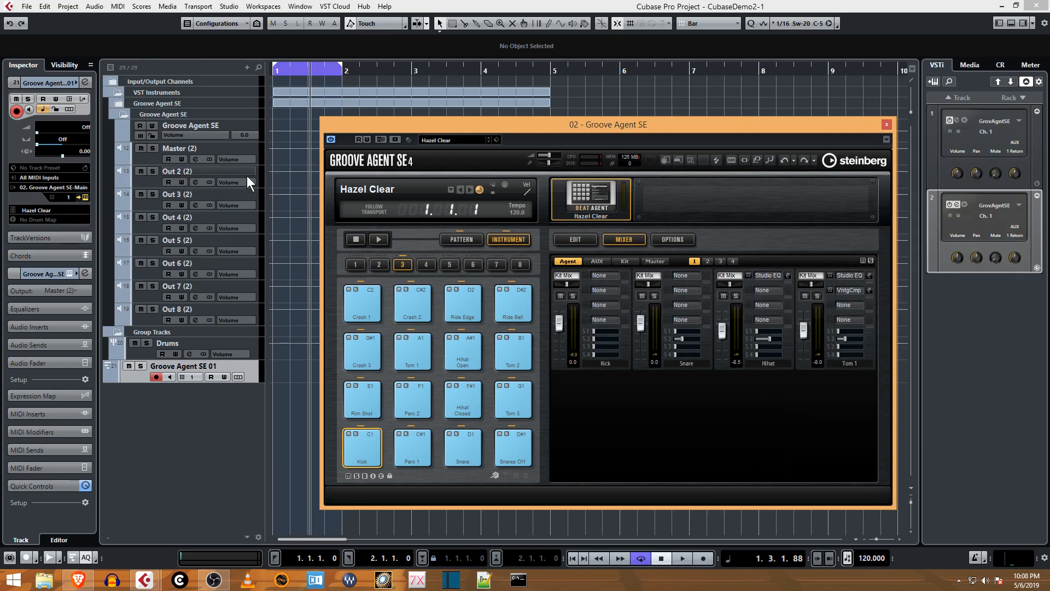
- Rename the Out 2 channel track as Kick and the Out 3 channel track as Hat
{"action": "double_click", "coordinate": [174, 173]}
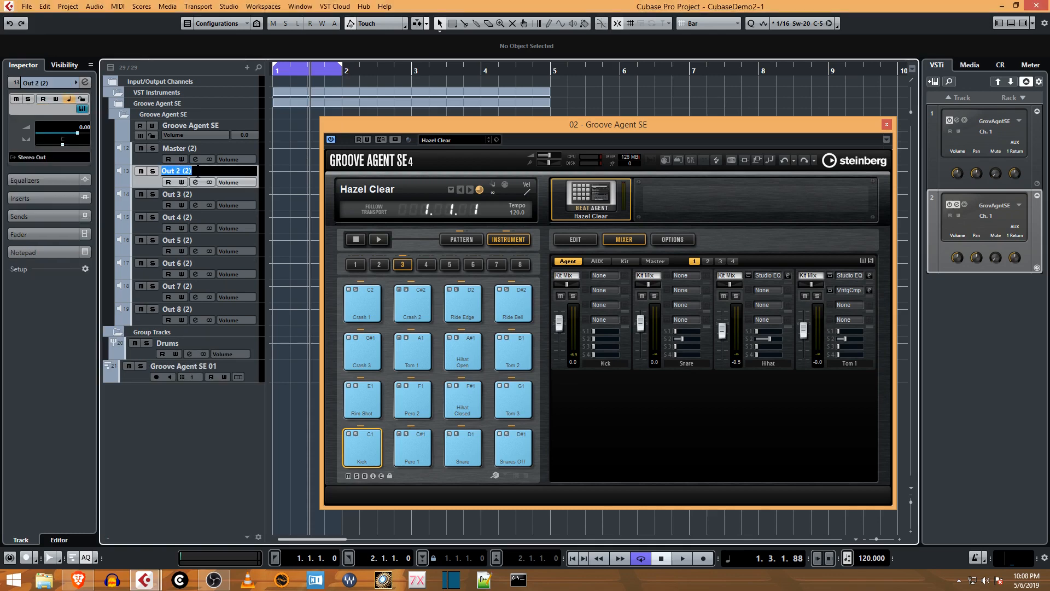
{"action": "type", "text": "Kick"}
{"action": "key", "text": "Return"}
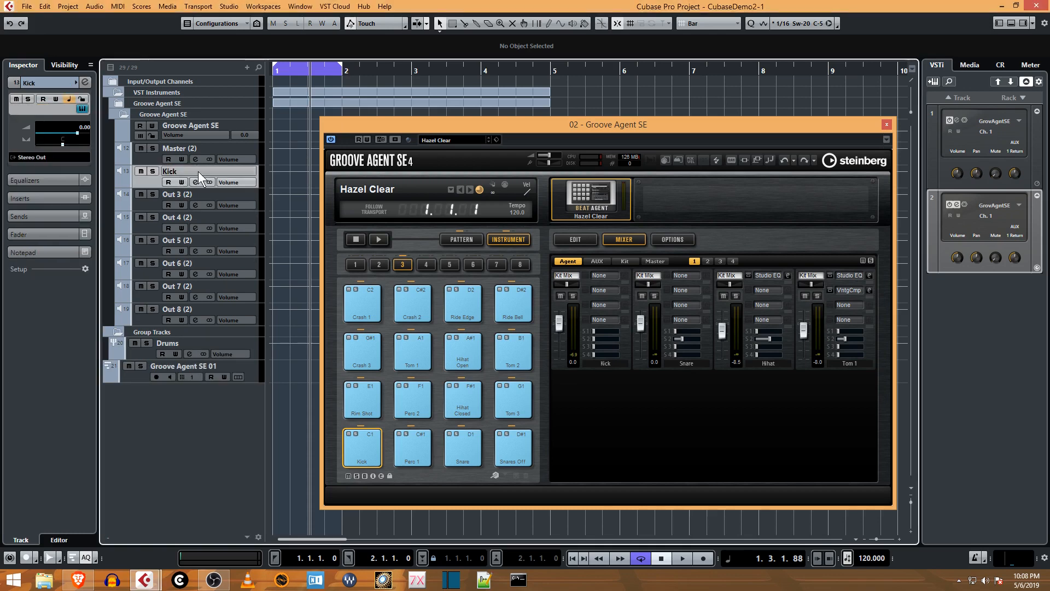
{"action": "double_click", "coordinate": [186, 191]}
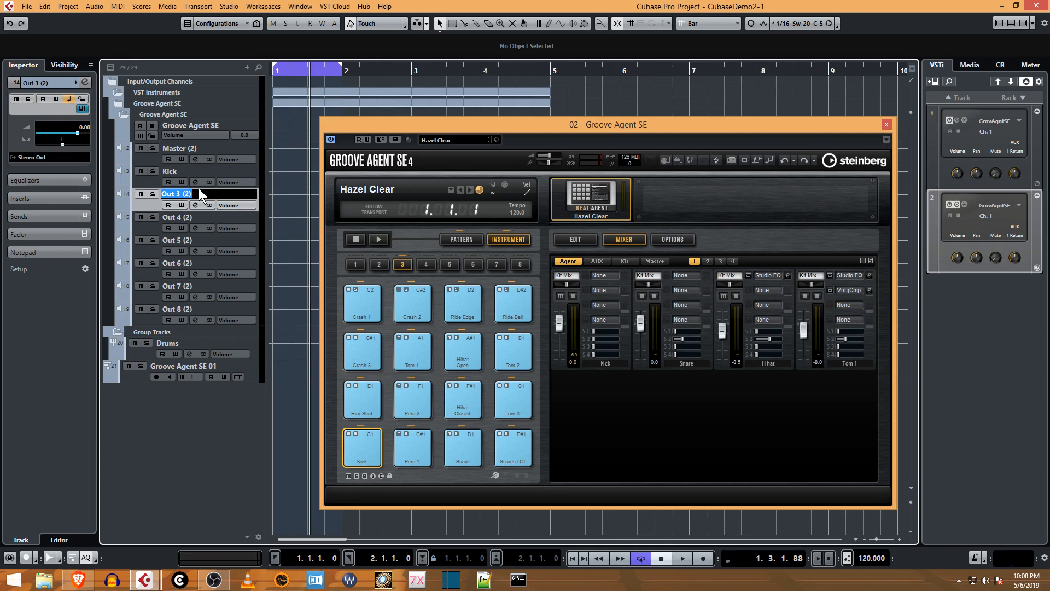
{"action": "type", "text": "Hat"}
{"action": "key", "text": "Return"}
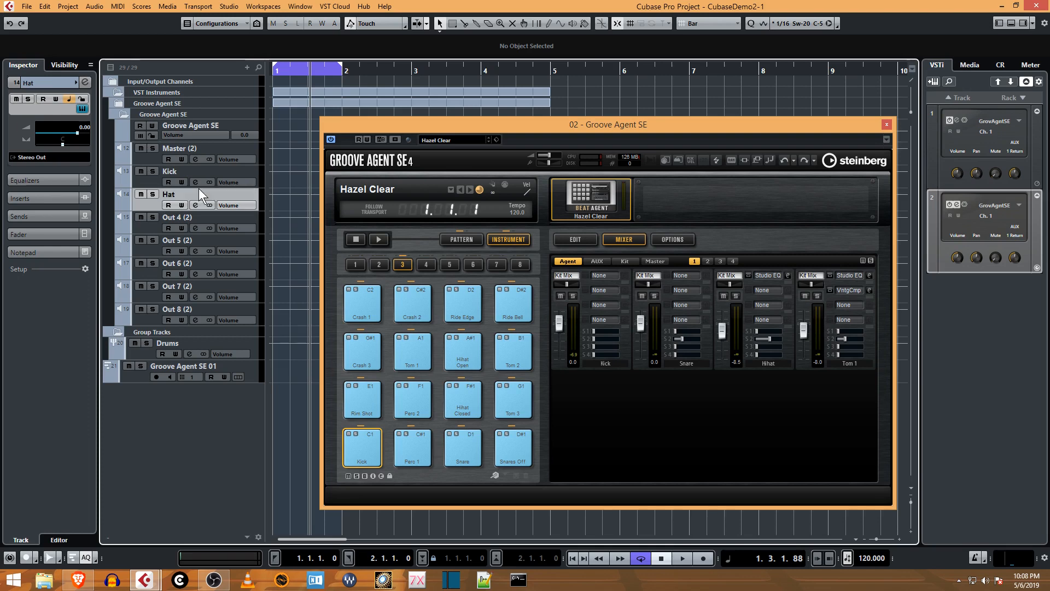
- Rename the Out 4 channel track as Snare and the Out 5 channel track as Shaker
{"action": "double_click", "coordinate": [180, 217]}
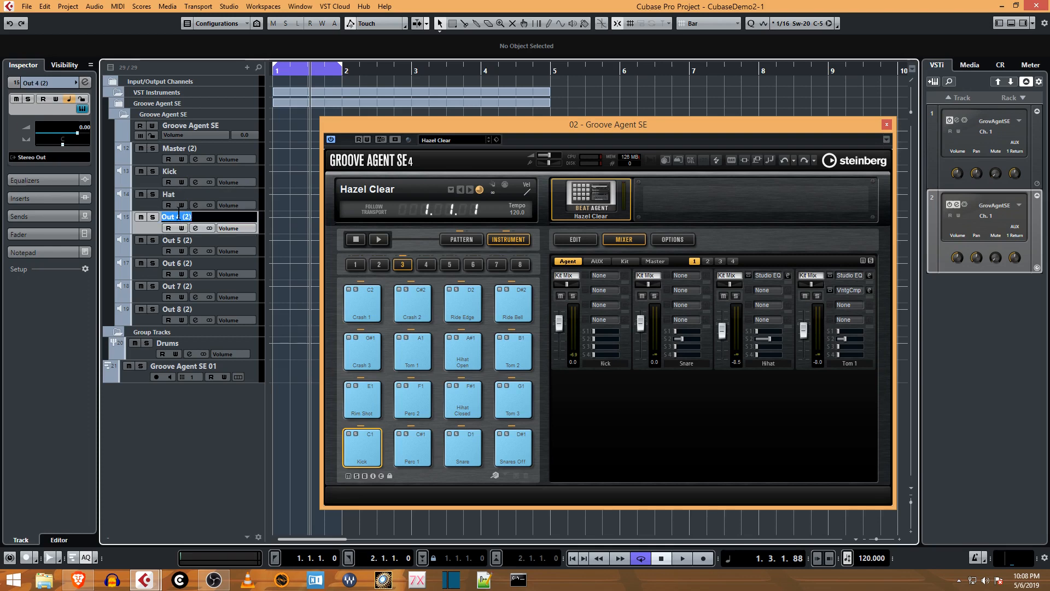
{"action": "type", "text": "Snar"}
{"action": "key", "text": "Return"}
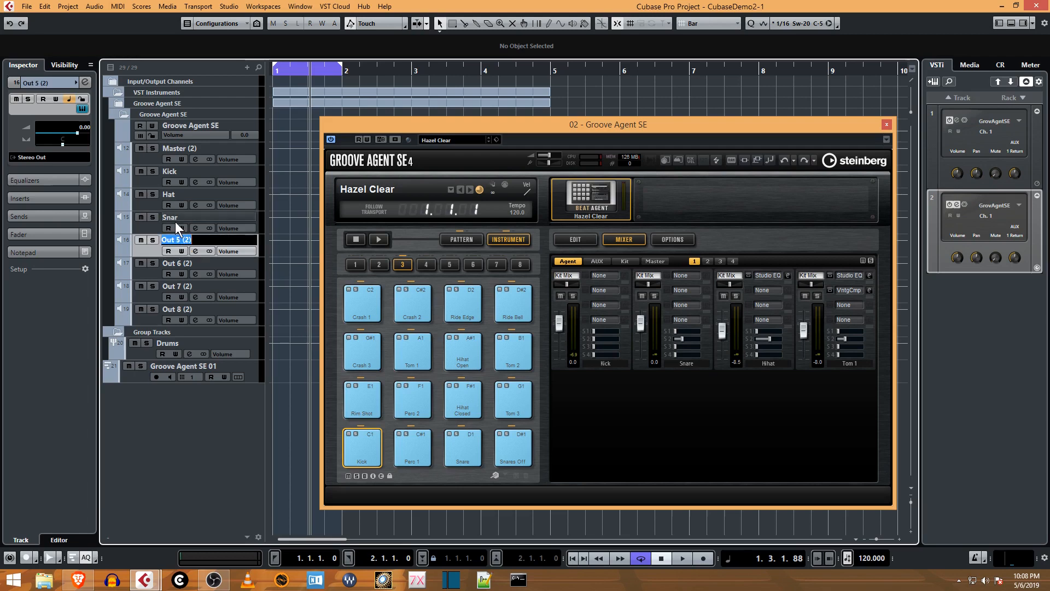
{"action": "double_click", "coordinate": [175, 219]}
{"action": "type", "text": "Snare"}
{"action": "double_click", "coordinate": [185, 240]}
{"action": "type", "text": "Shaker"}
{"action": "key", "text": "Return"}
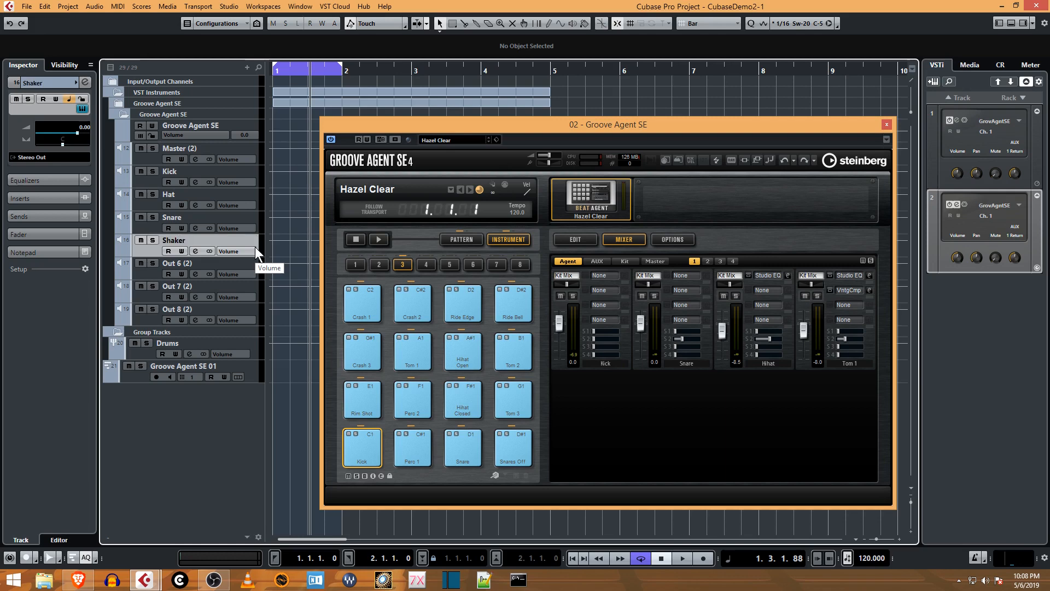
- Rename the Out 6 channel track as Claps and the Out 7 channel track as Percussion
{"action": "double_click", "coordinate": [177, 263]}
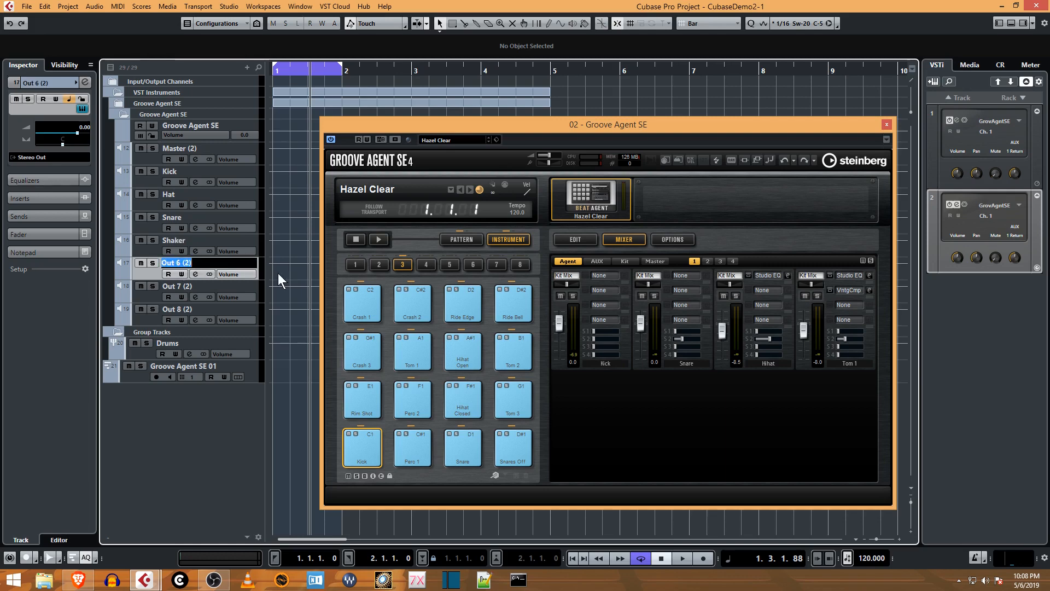
{"action": "type", "text": "Claps"}
{"action": "key", "text": "Return"}
{"action": "double_click", "coordinate": [179, 285]}
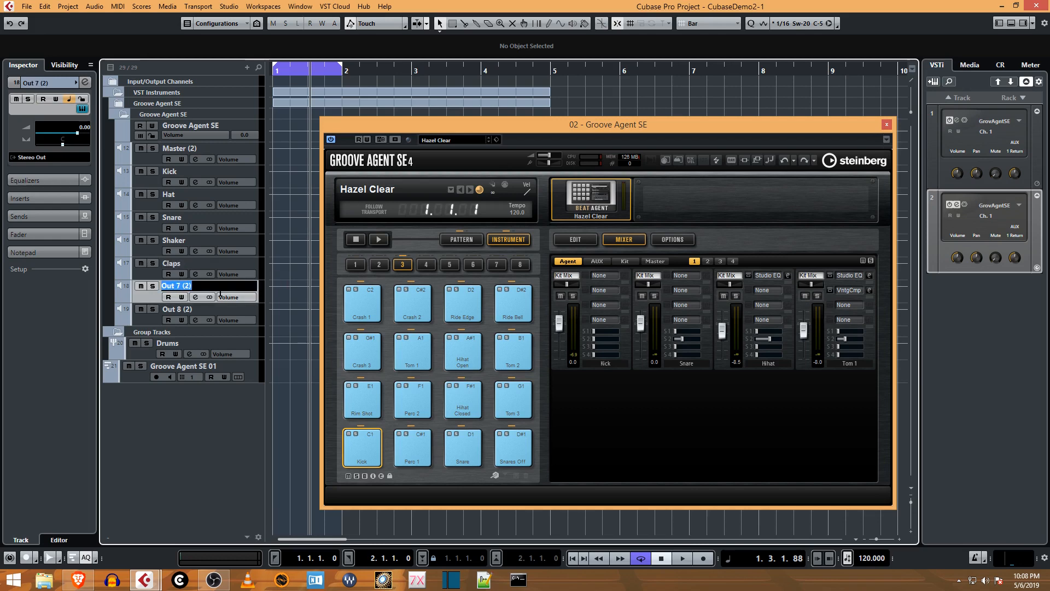
{"action": "type", "text": "Percussion"}
{"action": "key", "text": "Return"}
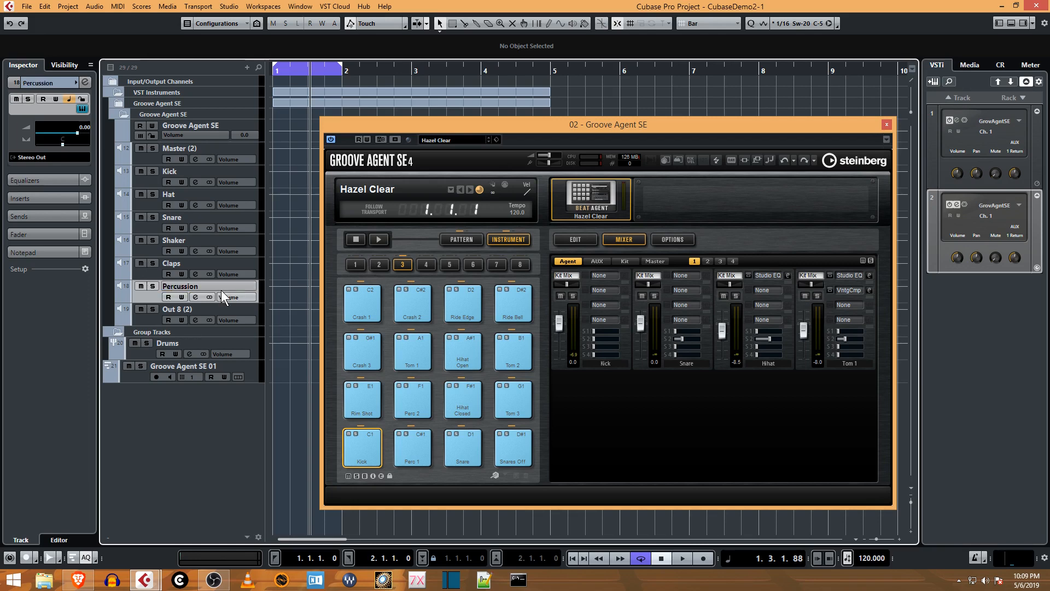
- Rename the Out 8 channel track as Crash, and change that name to Cymbals
{"action": "double_click", "coordinate": [188, 312]}
{"action": "type", "text": "Crash"}
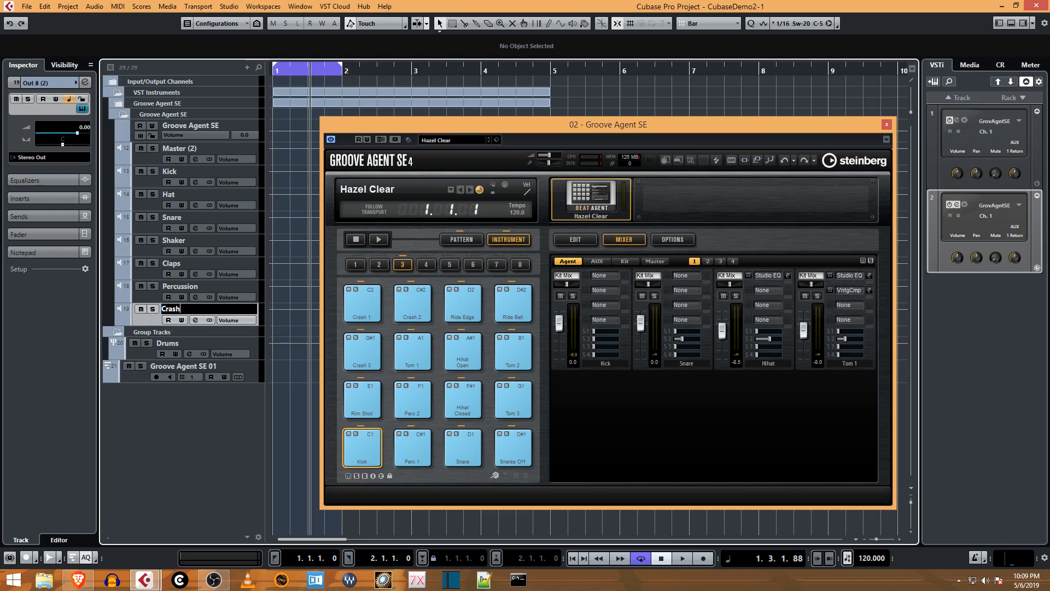
{"action": "key", "text": "Return"}
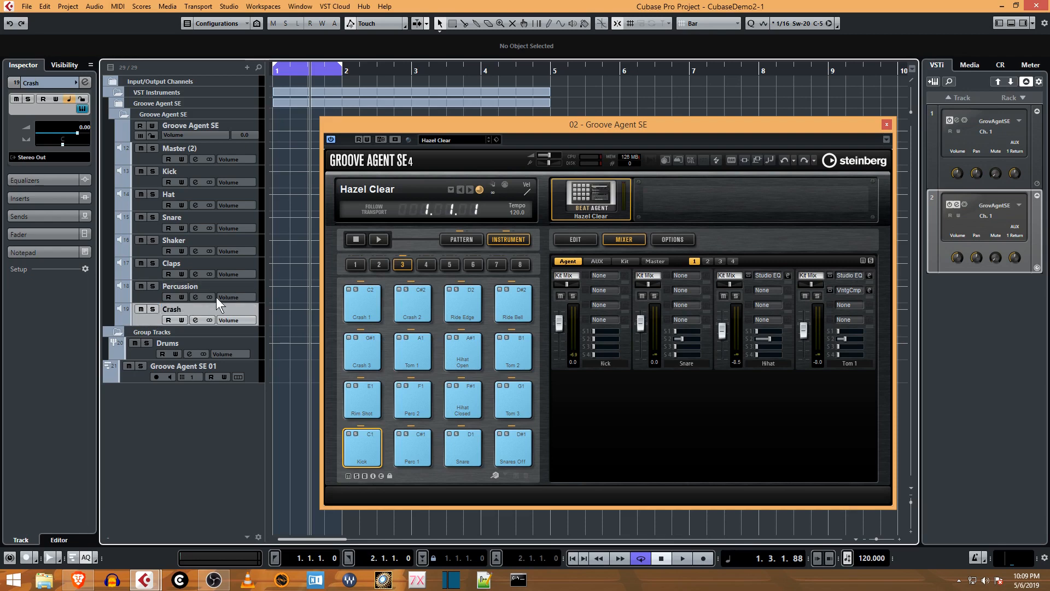
{"action": "double_click", "coordinate": [186, 310]}
{"action": "type", "text": "C"}
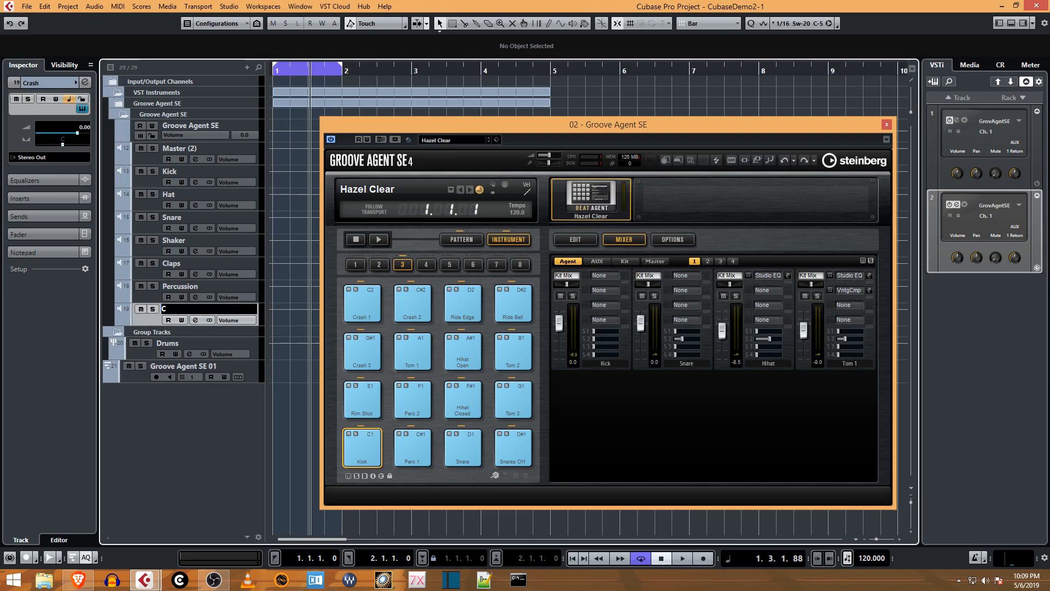
{"action": "type", "text": "ymbals"}
{"action": "key", "text": "Return"}
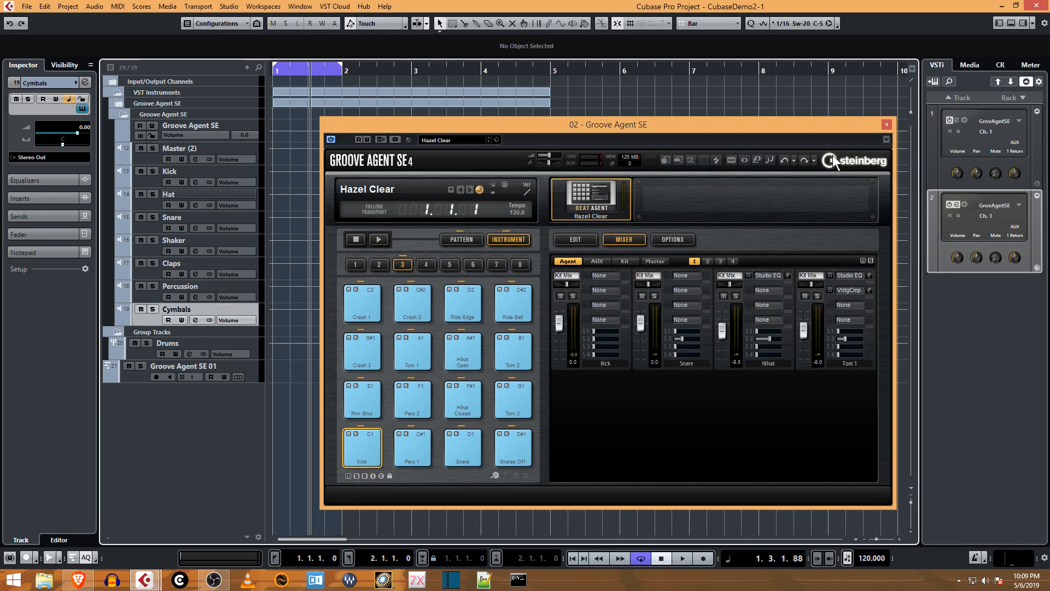
- Rename the Master channel track as Kick and the Out 2 channel track as Kick2
{"action": "double_click", "coordinate": [188, 149]}
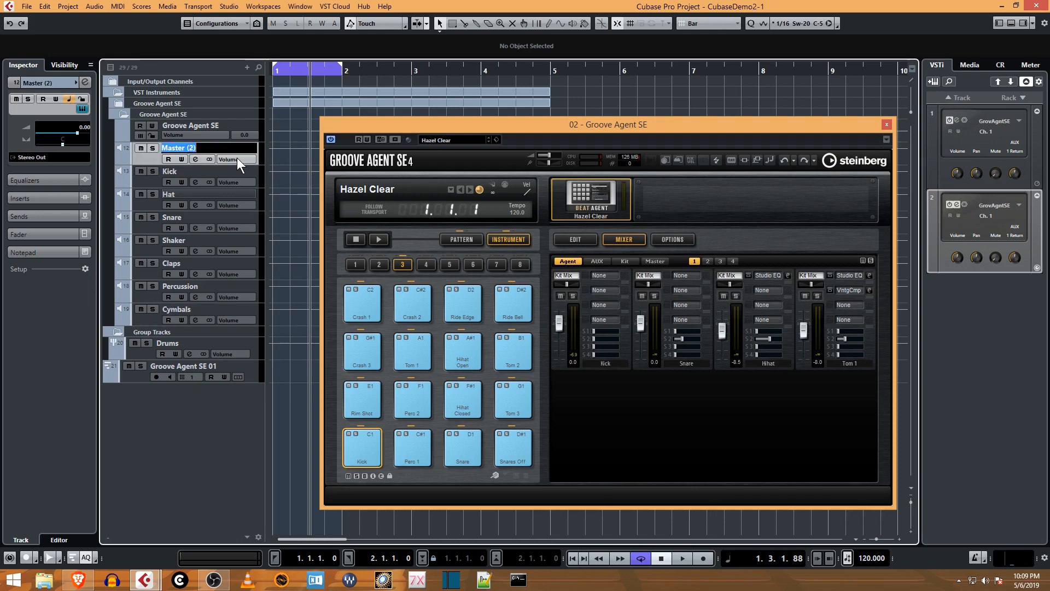
{"action": "type", "text": "Kick"}
{"action": "key", "text": "Return"}
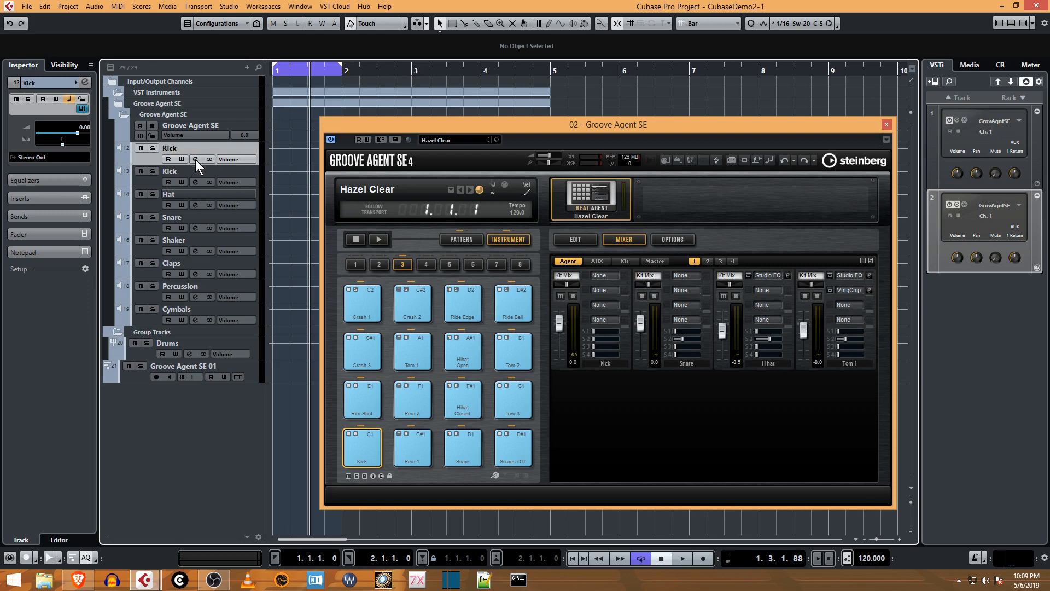
{"action": "double_click", "coordinate": [179, 171]}
{"action": "key", "text": "Right"}
{"action": "type", "text": "2"}
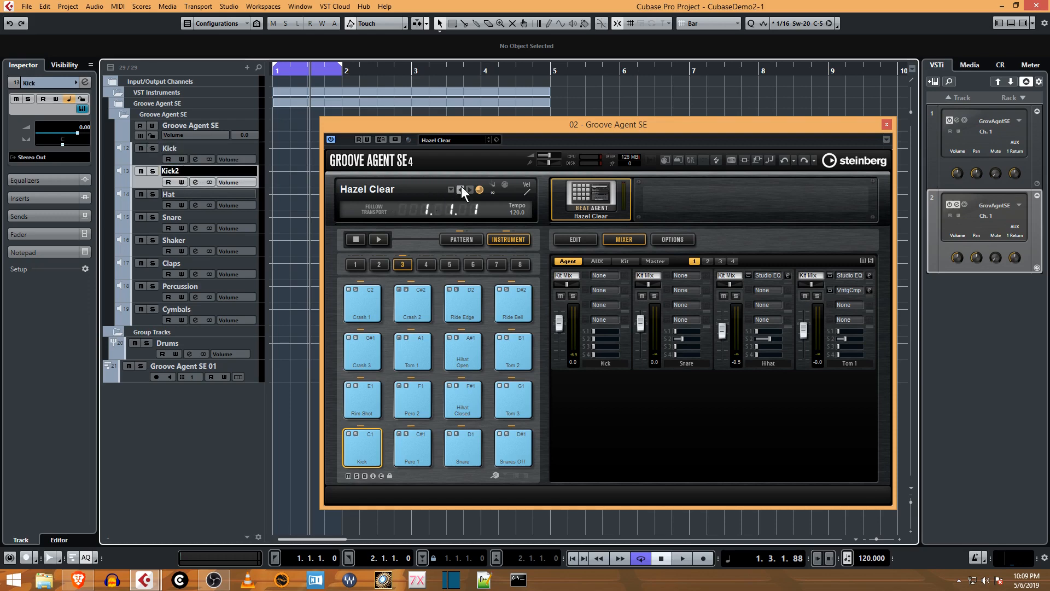
{"action": "key", "text": "Return"}
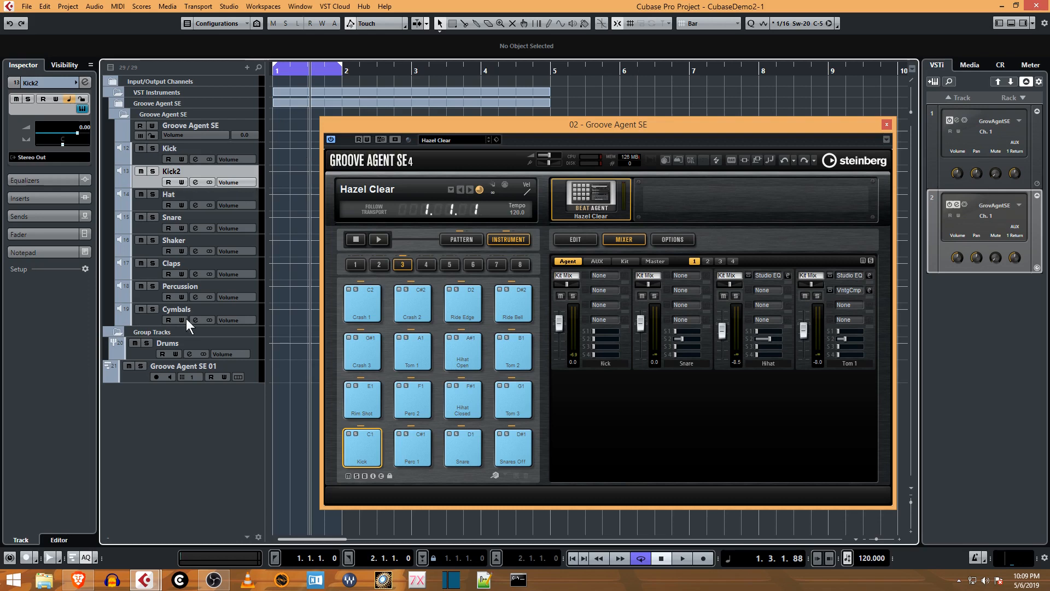
- Check the renamed channels in the instrument's list of activated outputs
{"action": "left_click", "coordinate": [887, 139]}
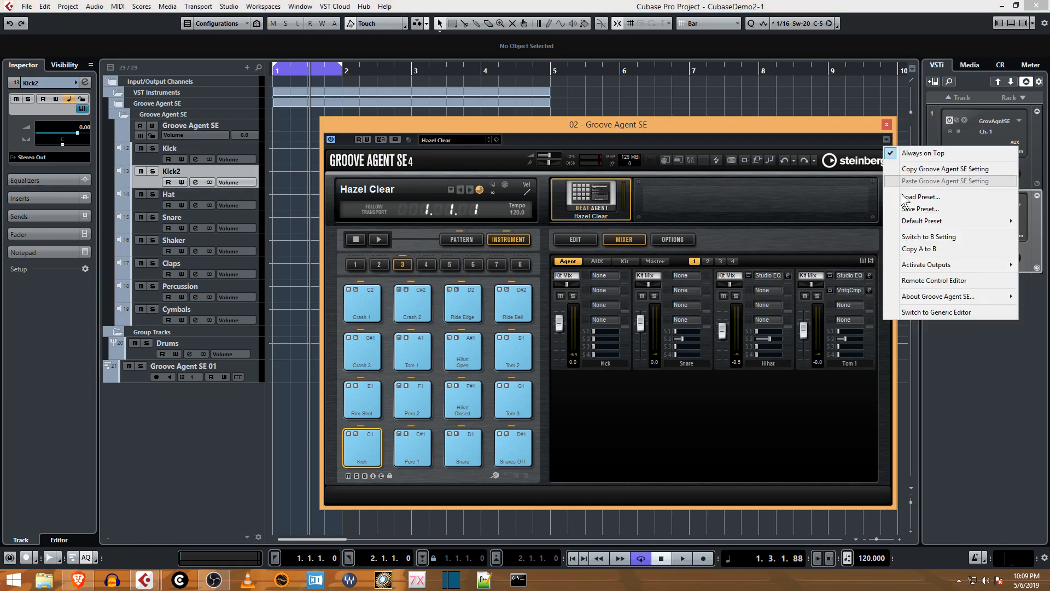
{"action": "mouse_move", "coordinate": [927, 267]}
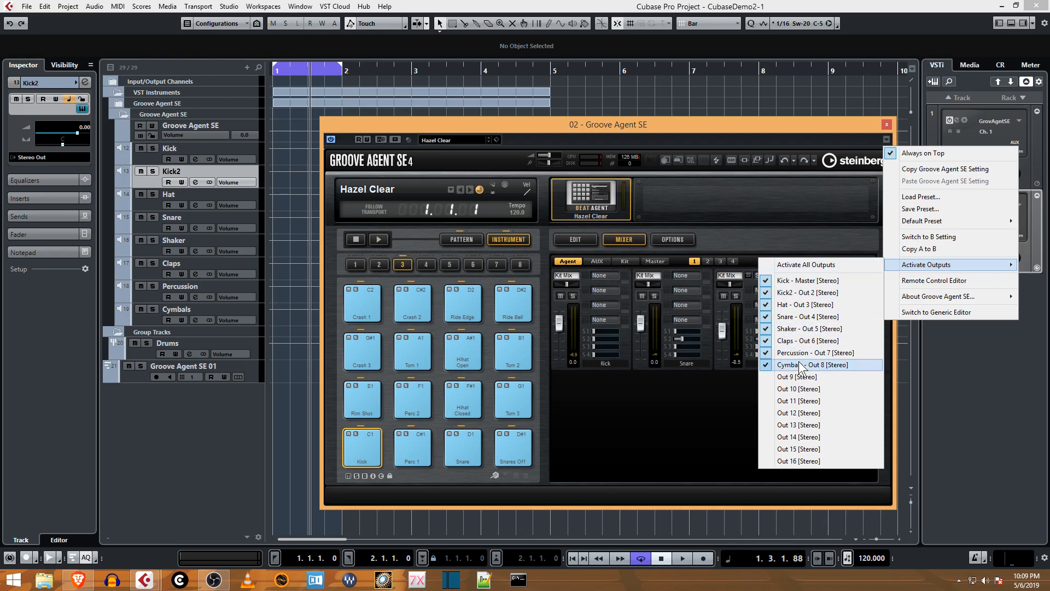
{"action": "left_click", "coordinate": [842, 128]}
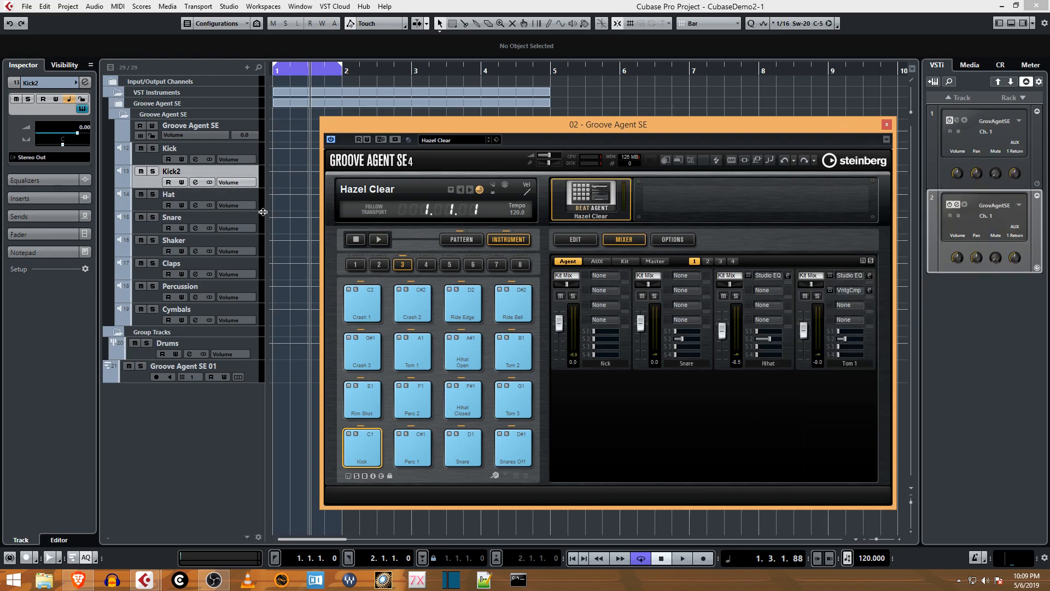
- Audition the Kick pad on C1 at several velocities while watching the Kick channel's meter
{"action": "left_click", "coordinate": [371, 458]}
{"action": "left_click", "coordinate": [373, 439]}
{"action": "left_click", "coordinate": [379, 465]}
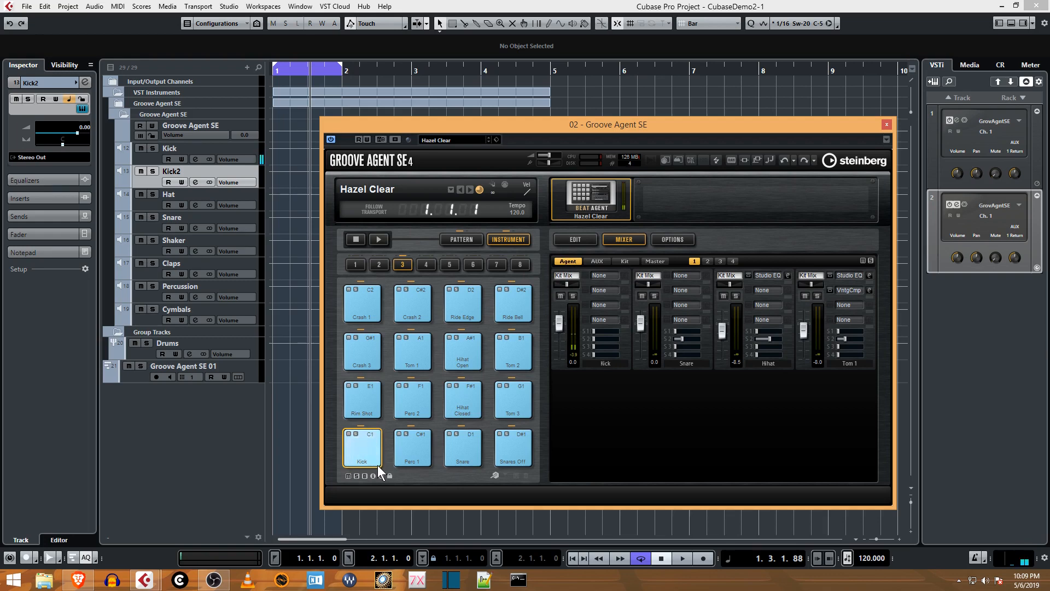
{"action": "left_click", "coordinate": [376, 464]}
{"action": "left_click", "coordinate": [378, 461]}
{"action": "left_click", "coordinate": [379, 452]}
{"action": "left_click", "coordinate": [379, 432]}
{"action": "left_click", "coordinate": [378, 437]}
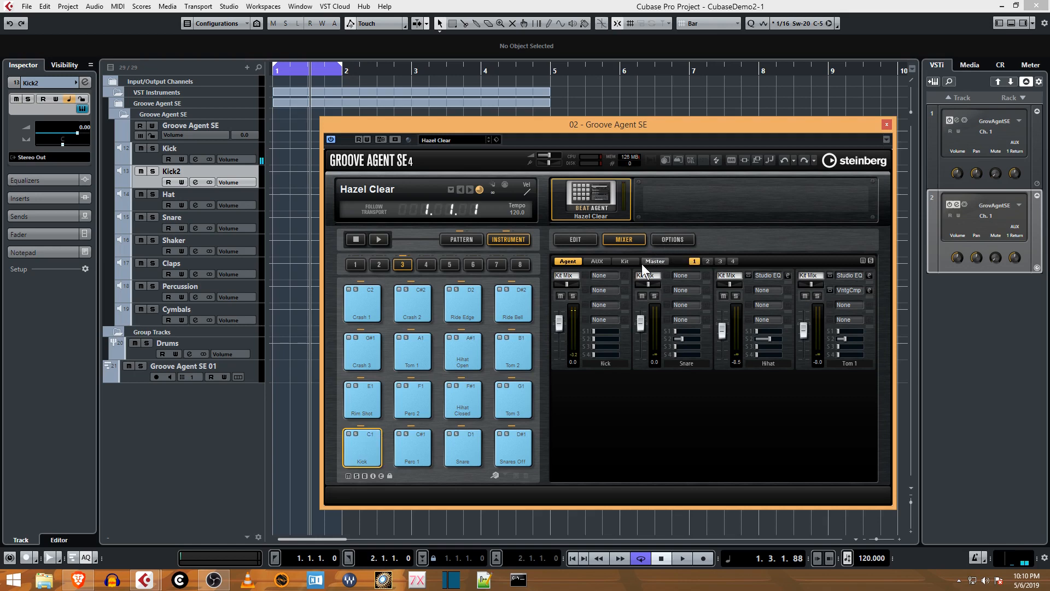
- Show the Kick pad's sample editor and inspect its Kick_v4 and Kick_v3 velocity layers while auditioning the pad
{"action": "left_click", "coordinate": [588, 239]}
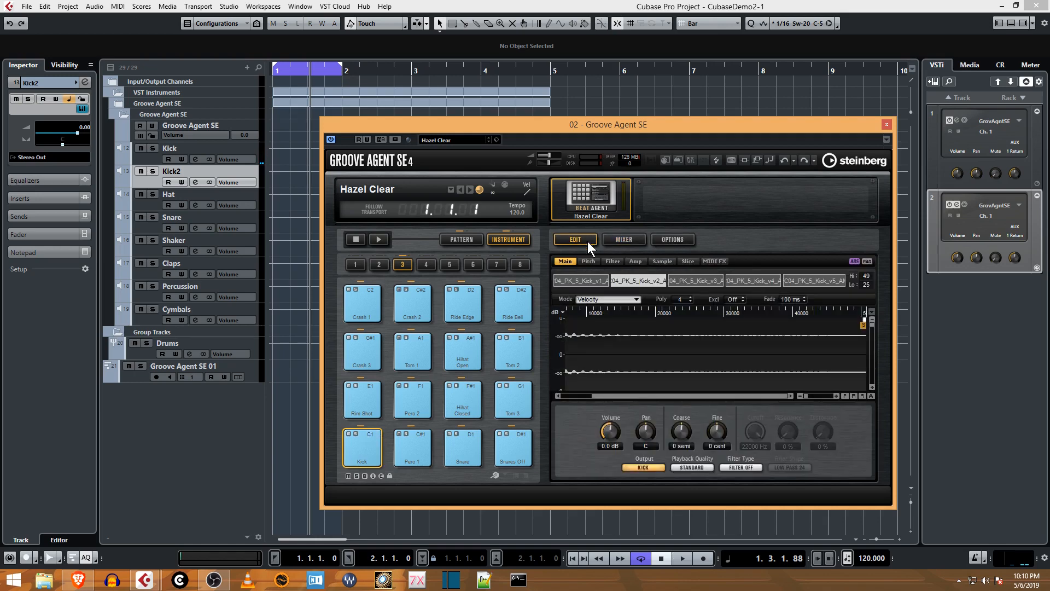
{"action": "left_click", "coordinate": [378, 435]}
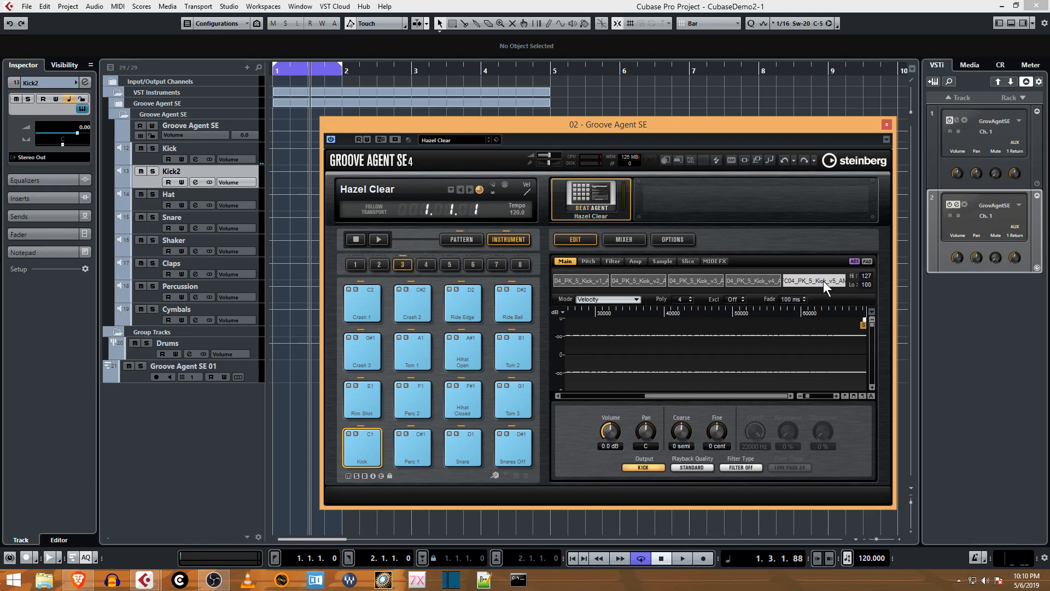
{"action": "left_click", "coordinate": [755, 281]}
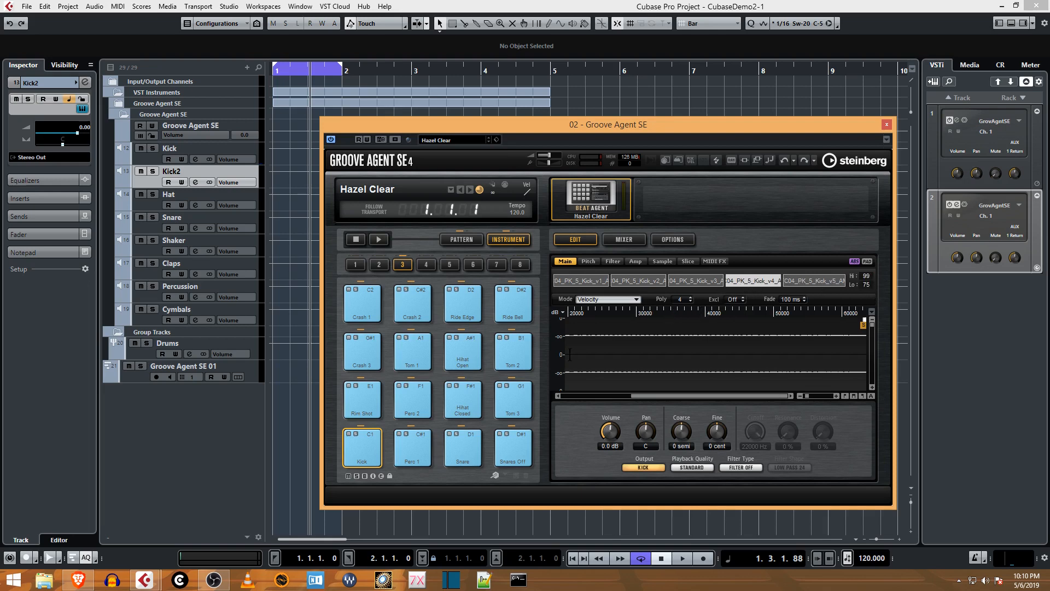
{"action": "left_click", "coordinate": [379, 438]}
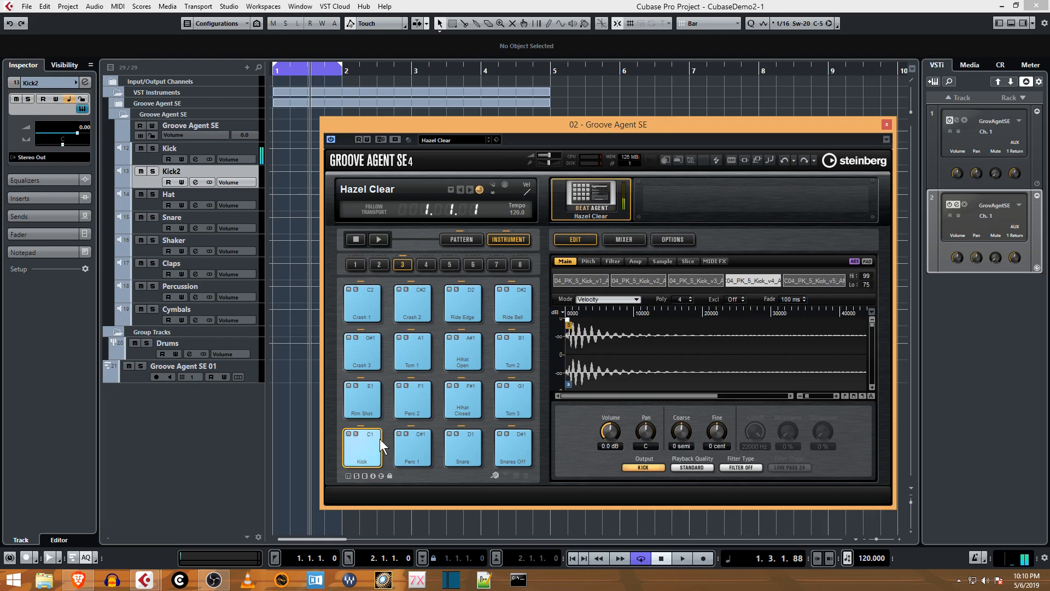
{"action": "left_click", "coordinate": [380, 438]}
{"action": "left_click", "coordinate": [379, 438]}
{"action": "left_click", "coordinate": [381, 446]}
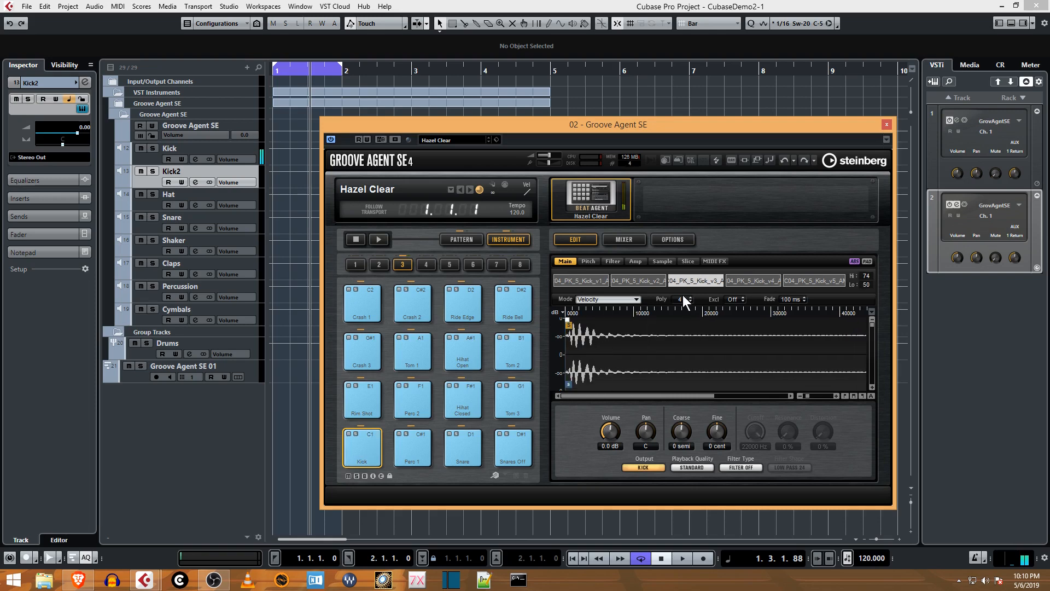
{"action": "left_click", "coordinate": [704, 280]}
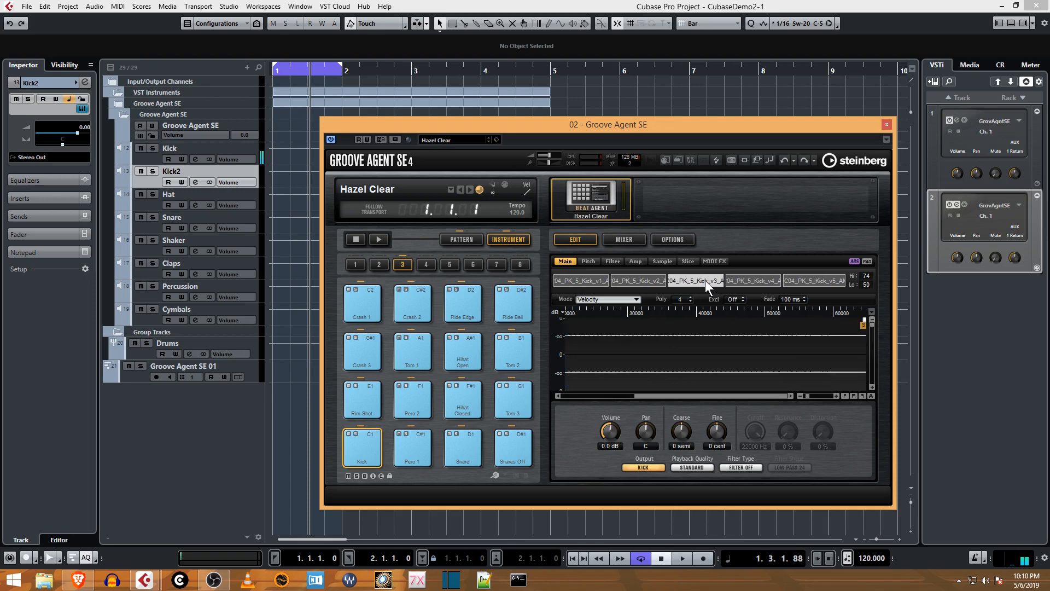
- Audition the Kick pad from soft to hard hits to see which velocity layer each one triggers
{"action": "left_click", "coordinate": [379, 458]}
{"action": "left_click", "coordinate": [379, 448]}
{"action": "left_click", "coordinate": [379, 440]}
{"action": "left_click", "coordinate": [379, 434]}
{"action": "left_click", "coordinate": [378, 440]}
{"action": "left_click", "coordinate": [377, 458]}
{"action": "left_click", "coordinate": [378, 465]}
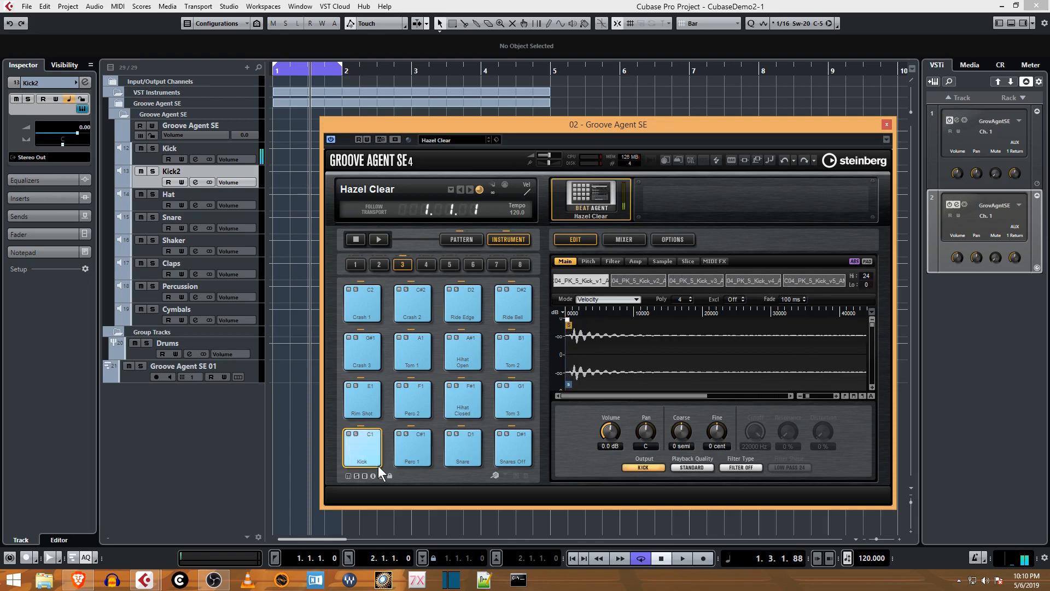
{"action": "left_click", "coordinate": [377, 452]}
{"action": "left_click", "coordinate": [378, 445]}
{"action": "left_click", "coordinate": [379, 439]}
{"action": "left_click", "coordinate": [380, 432]}
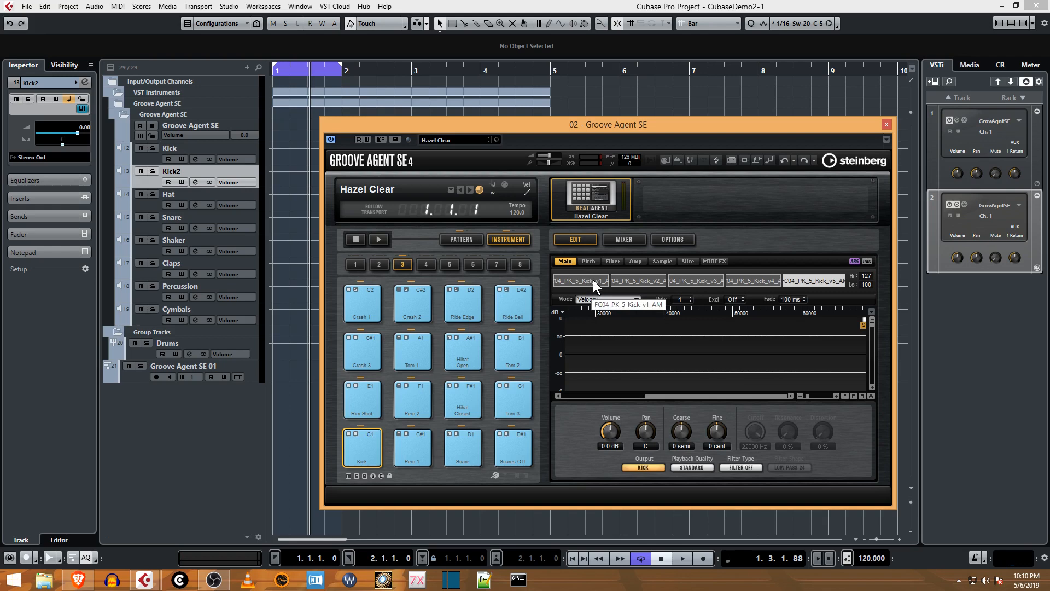
- Inspect the Kick pad's Kick_v4 and Kick_v5 velocity layers and audition the pad with hard hits
{"action": "right_click", "coordinate": [754, 280]}
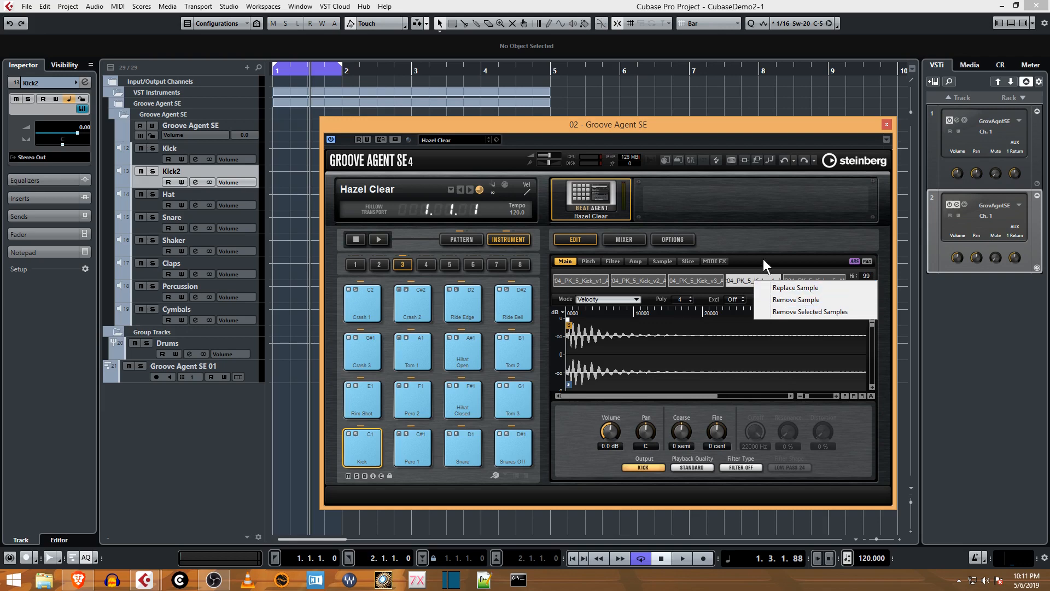
{"action": "left_click", "coordinate": [761, 287]}
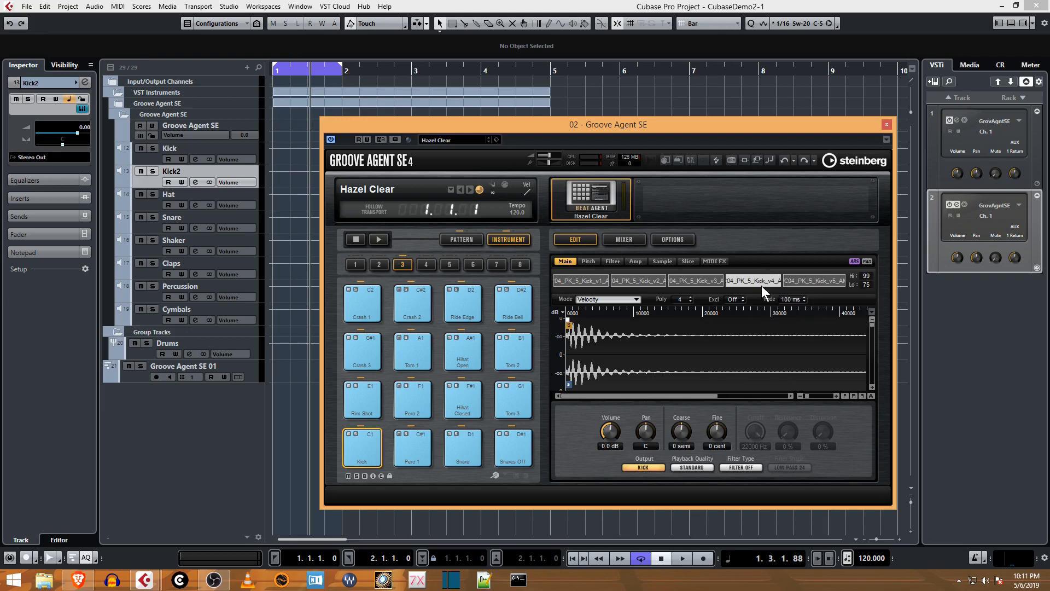
{"action": "left_click", "coordinate": [828, 282]}
{"action": "left_click", "coordinate": [376, 432]}
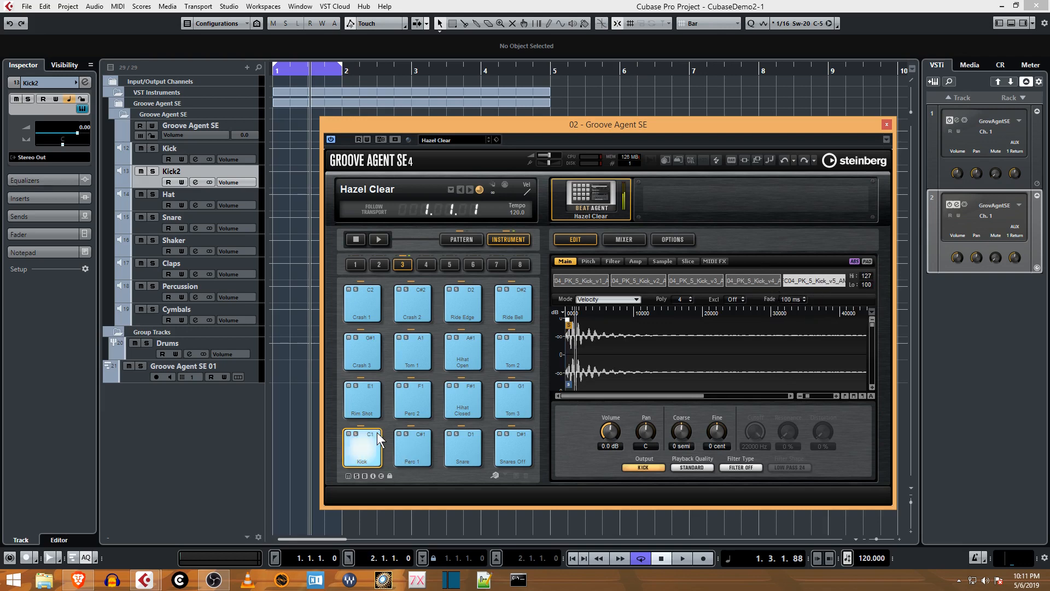
{"action": "left_click", "coordinate": [375, 437]}
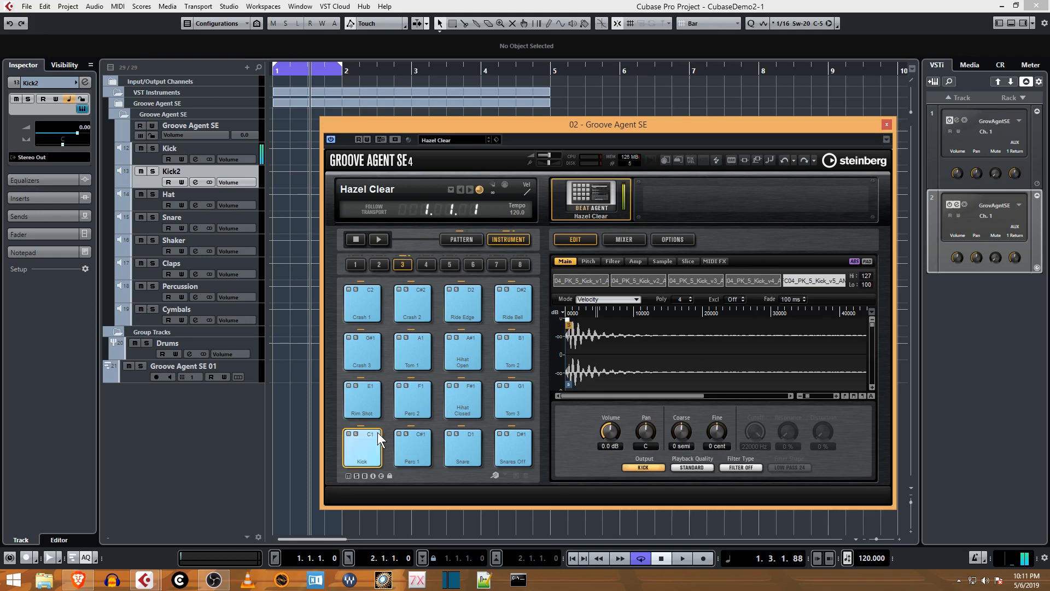
{"action": "right_click", "coordinate": [823, 280]}
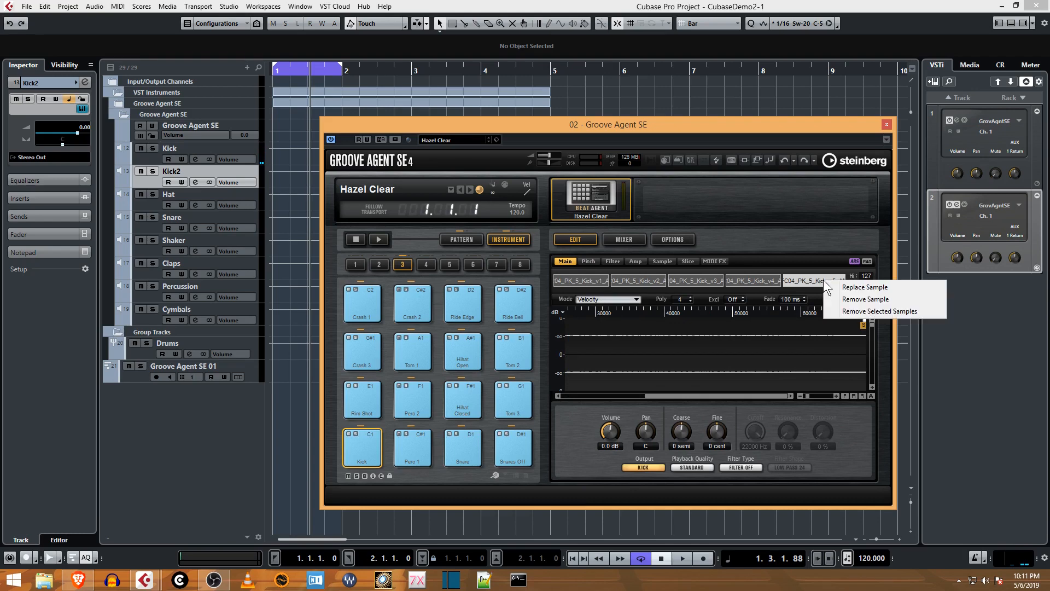
{"action": "left_click", "coordinate": [887, 287]}
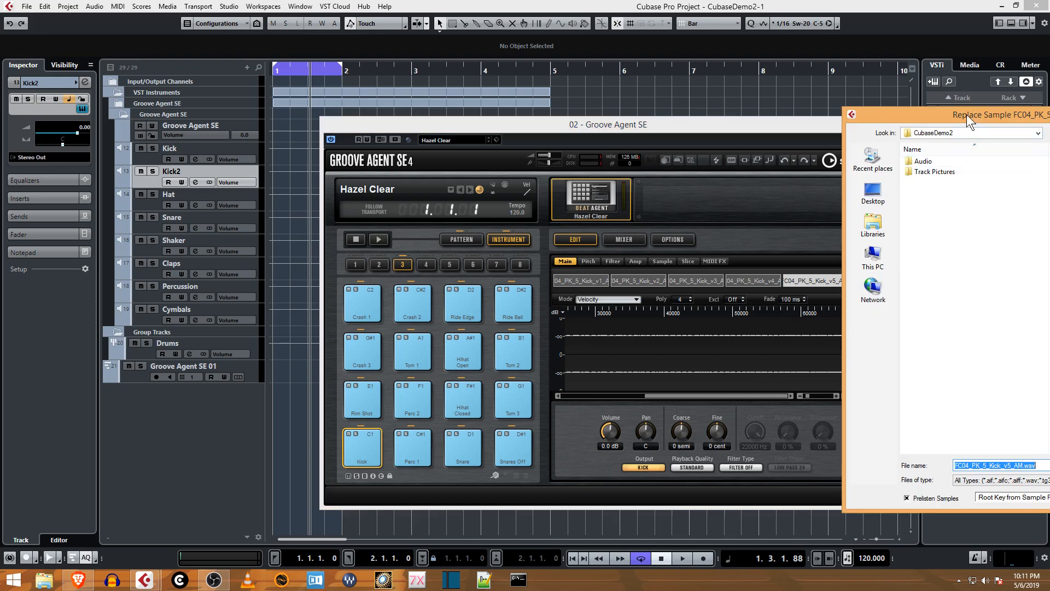
{"action": "left_click_drag", "start_coordinate": [966, 114], "coordinate": [560, 102]}
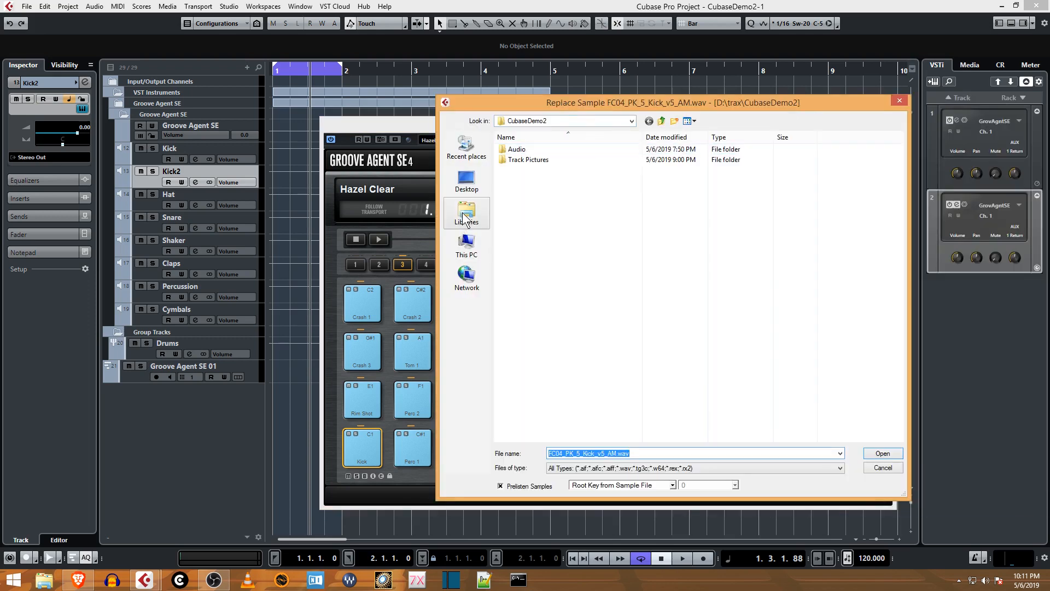
{"action": "left_click", "coordinate": [465, 244]}
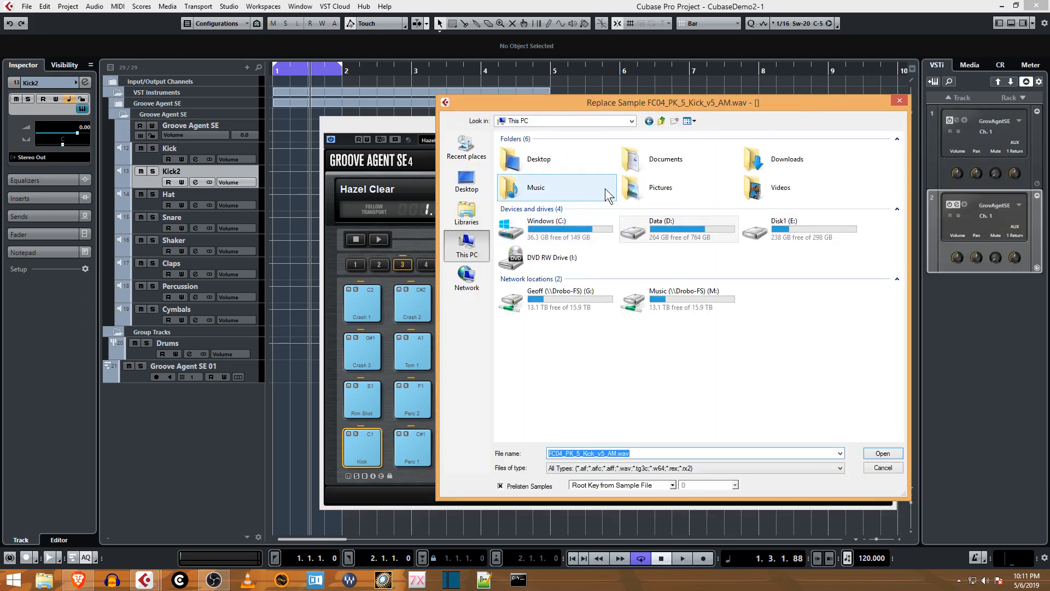
{"action": "double_click", "coordinate": [644, 224]}
{"action": "left_click", "coordinate": [517, 201]}
{"action": "double_click", "coordinate": [521, 204]}
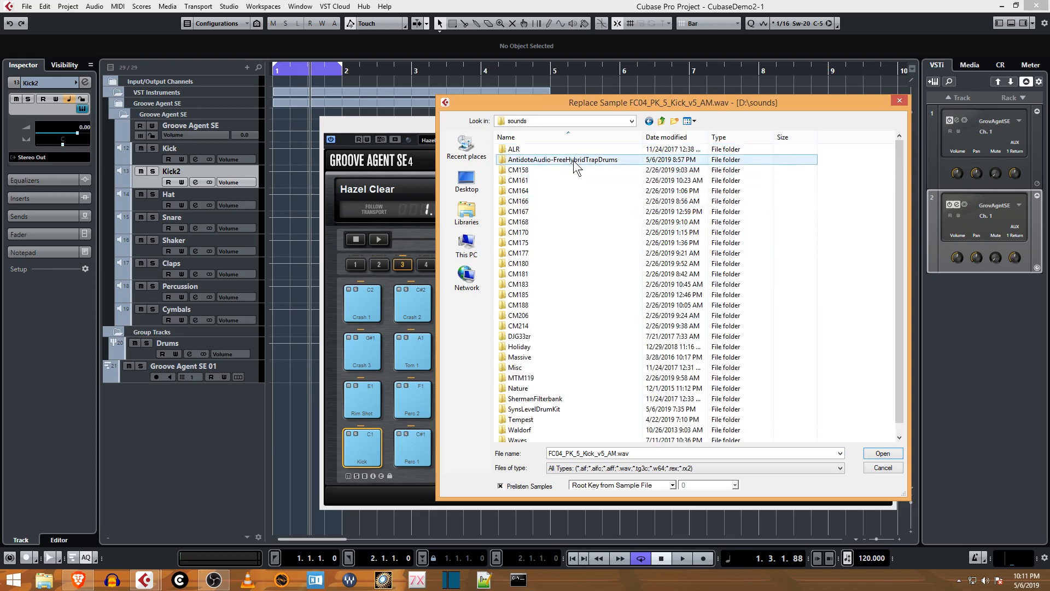
{"action": "double_click", "coordinate": [573, 160]}
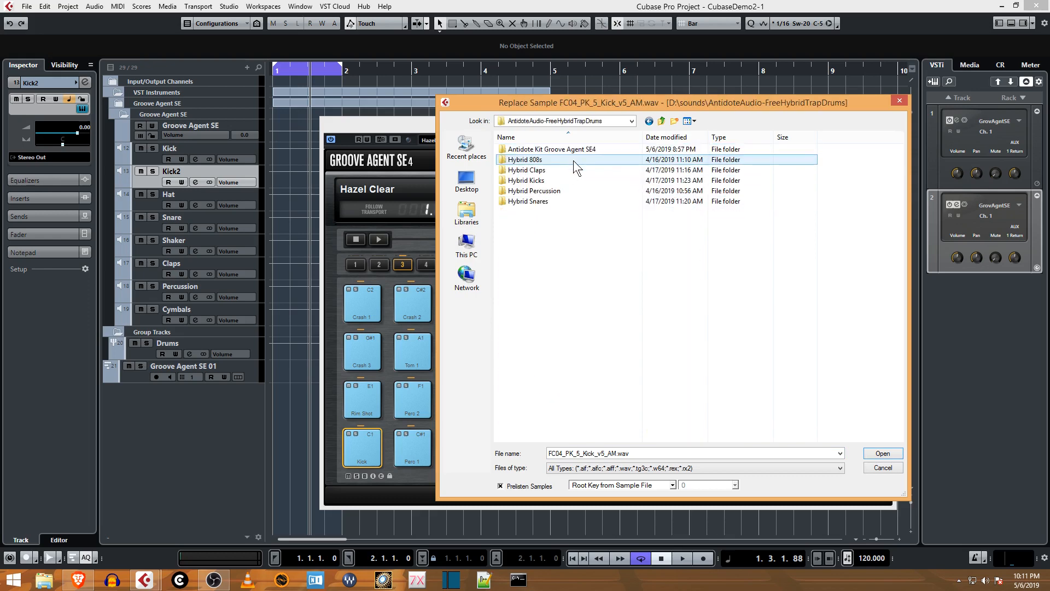
{"action": "double_click", "coordinate": [532, 160]}
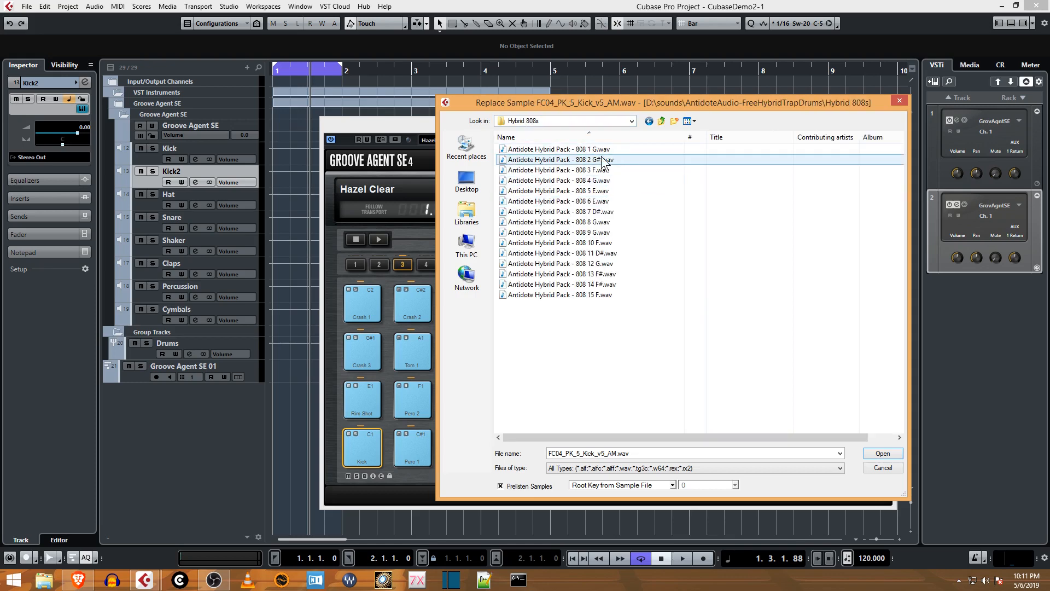
{"action": "left_click_drag", "start_coordinate": [650, 103], "coordinate": [934, 92]}
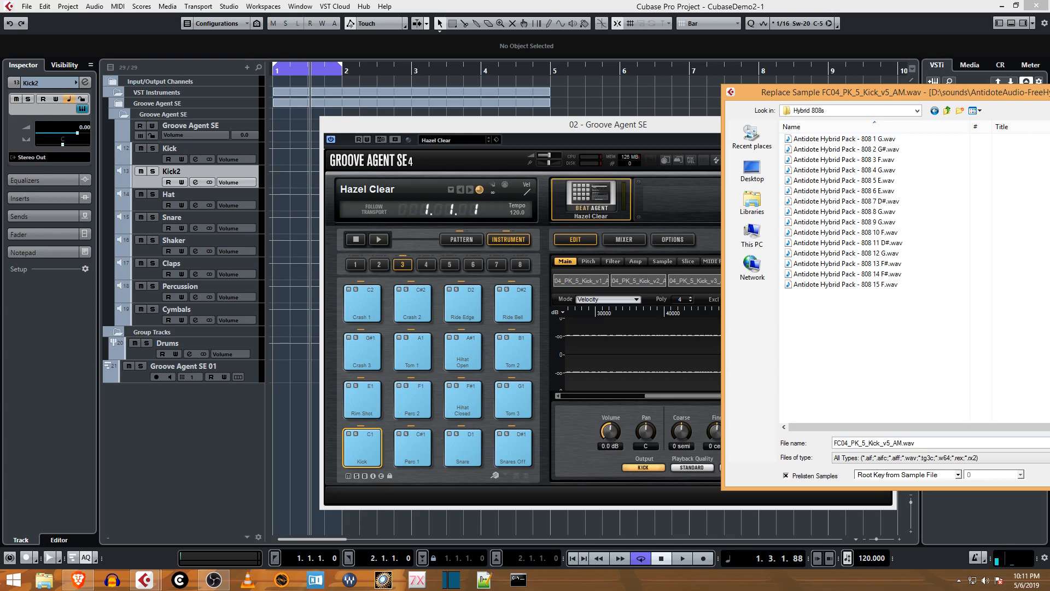
{"action": "key", "text": "Return"}
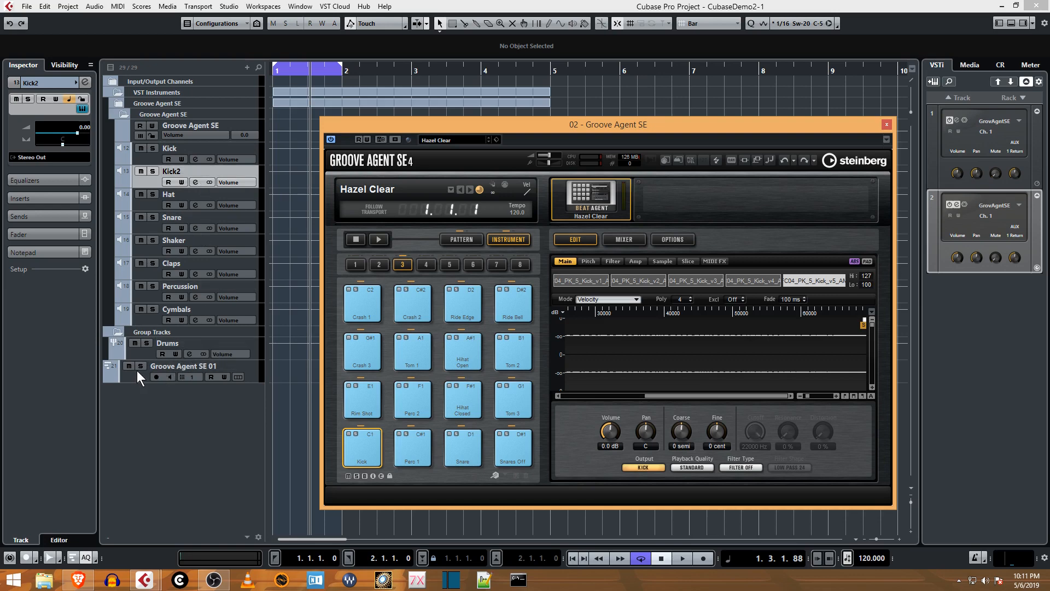
- Move the Groove Agent SE 01 track directly above the Kick channel and audition the Kick pad
{"action": "left_click_drag", "start_coordinate": [143, 374], "coordinate": [178, 146]}
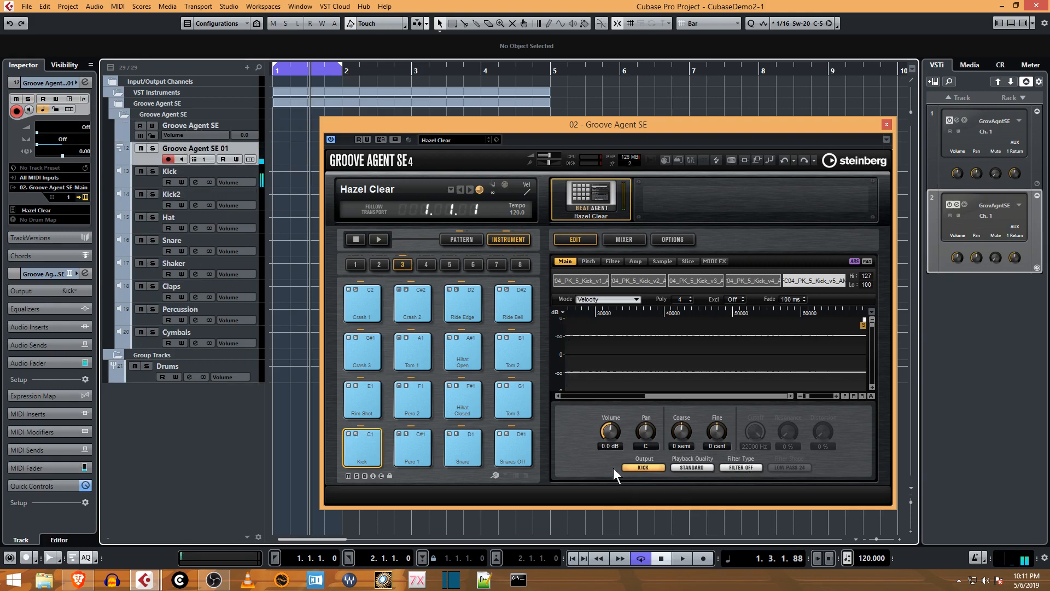
{"action": "left_click", "coordinate": [368, 459]}
{"action": "left_click", "coordinate": [373, 437]}
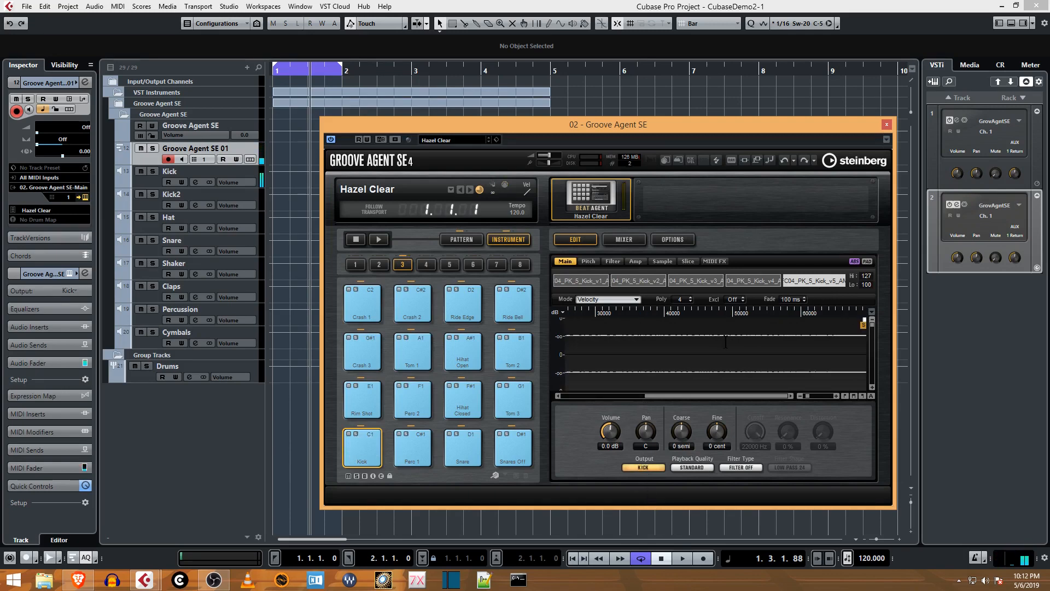
- Preview Antidote Hybrid Pack - 808 1 G.wav from the Hybrid 808s folder as a possible replacement for the Kick_v5 layer, without loading it
{"action": "right_click", "coordinate": [812, 281]}
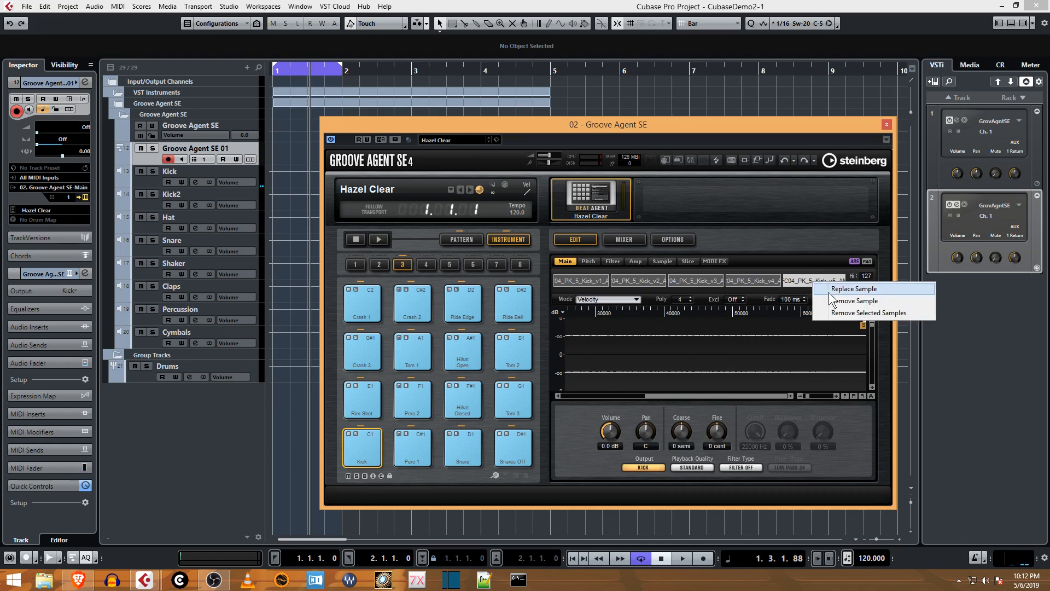
{"action": "left_click", "coordinate": [829, 291]}
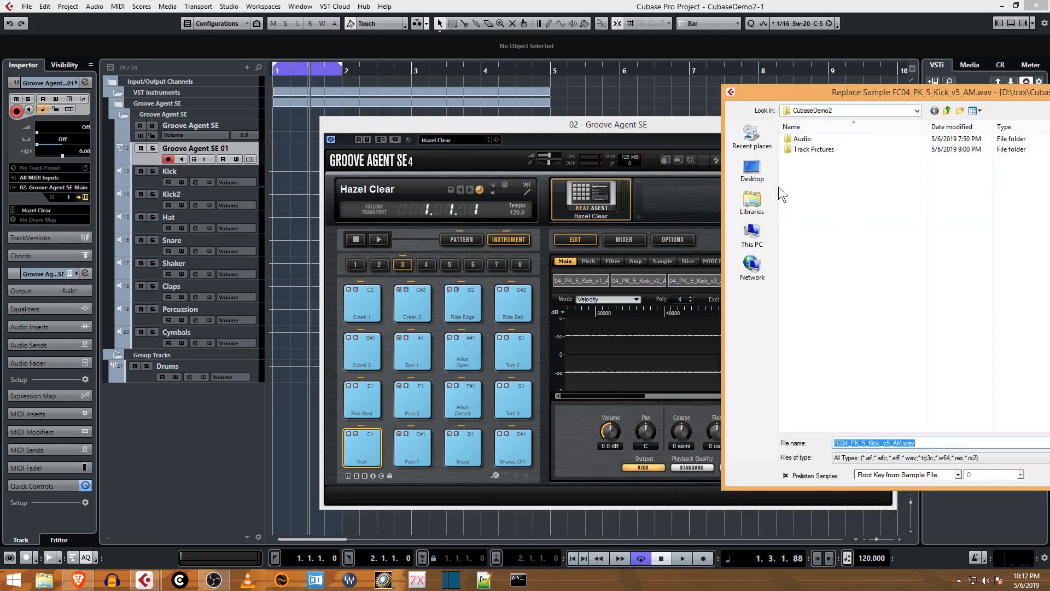
{"action": "left_click", "coordinate": [752, 234]}
{"action": "double_click", "coordinate": [933, 223]}
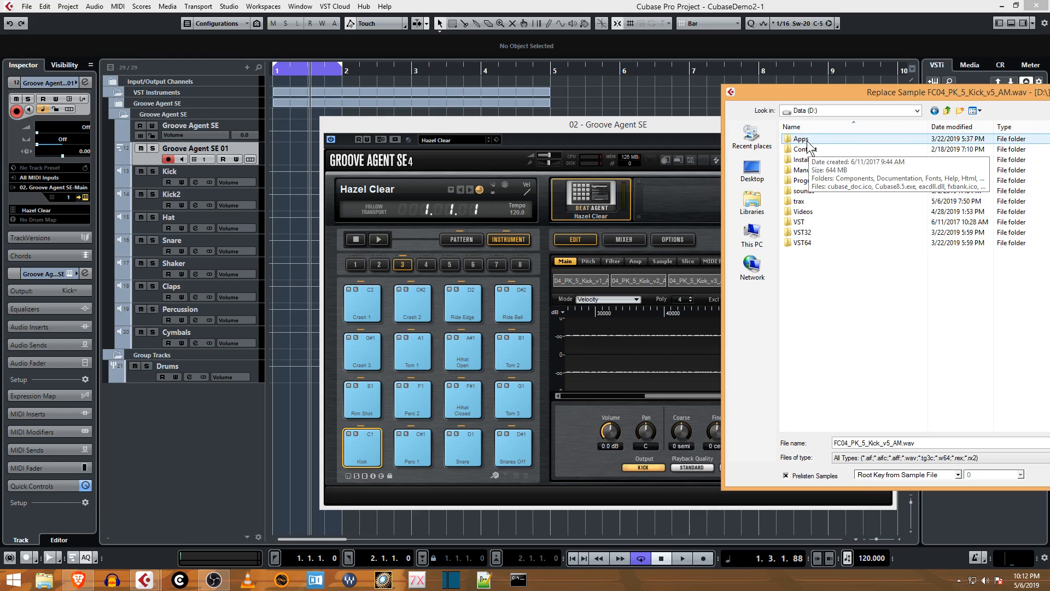
{"action": "left_click", "coordinate": [812, 191]}
{"action": "double_click", "coordinate": [811, 191]}
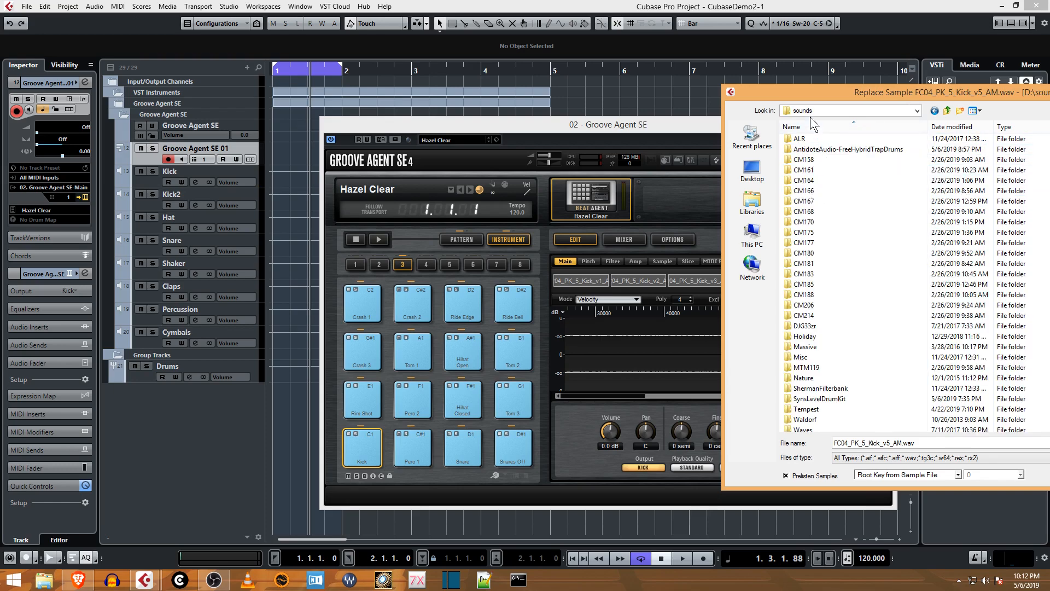
{"action": "double_click", "coordinate": [825, 149]}
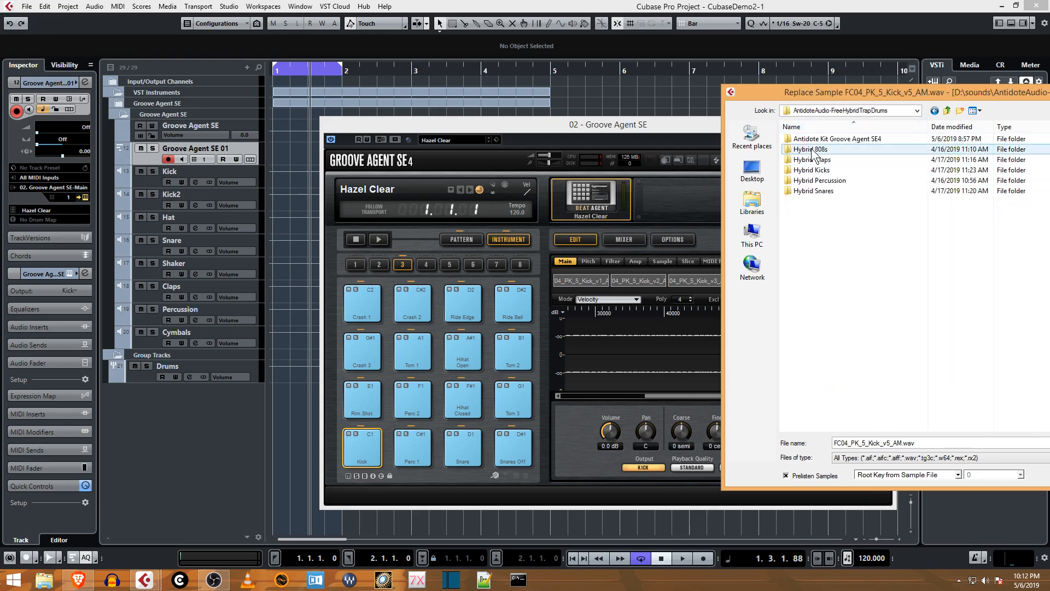
{"action": "double_click", "coordinate": [815, 151]}
{"action": "left_click", "coordinate": [820, 139]}
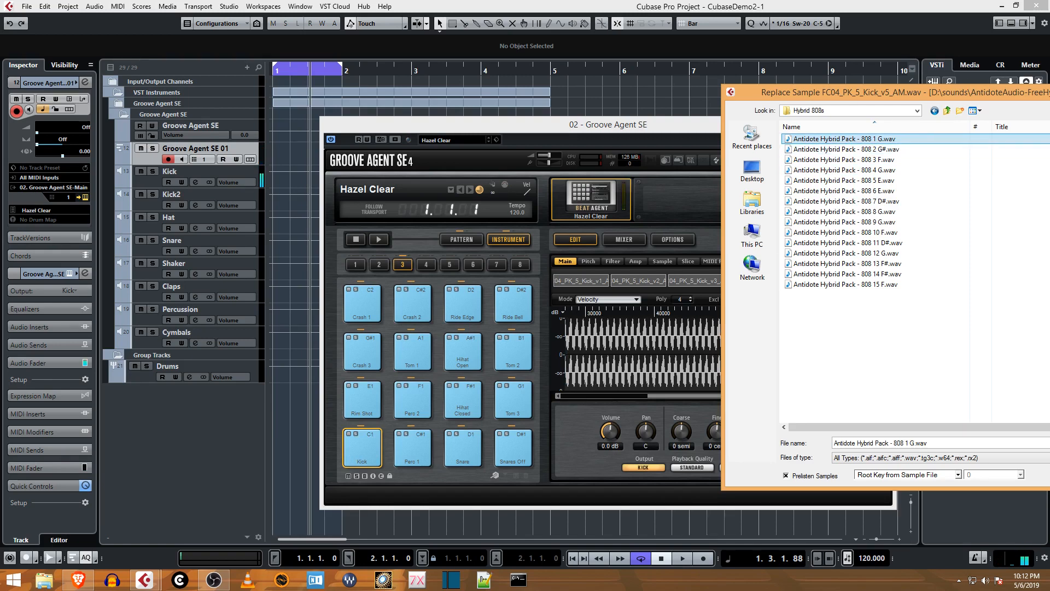
{"action": "key", "text": "Escape"}
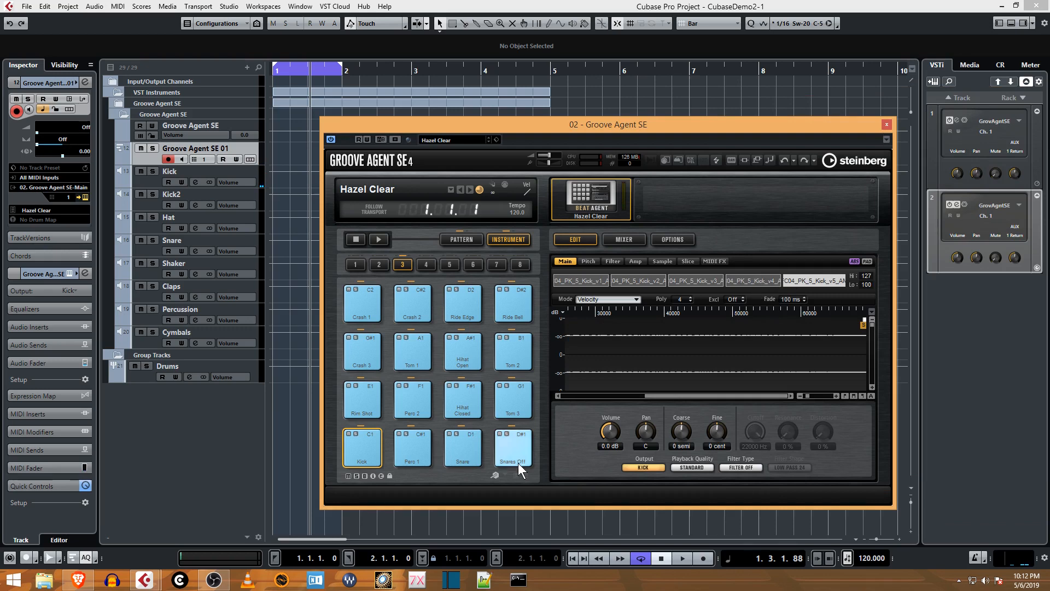
- Audition the Kick pad from soft to hard hits to compare its original velocity layers
{"action": "left_click", "coordinate": [365, 448]}
{"action": "left_click", "coordinate": [378, 451]}
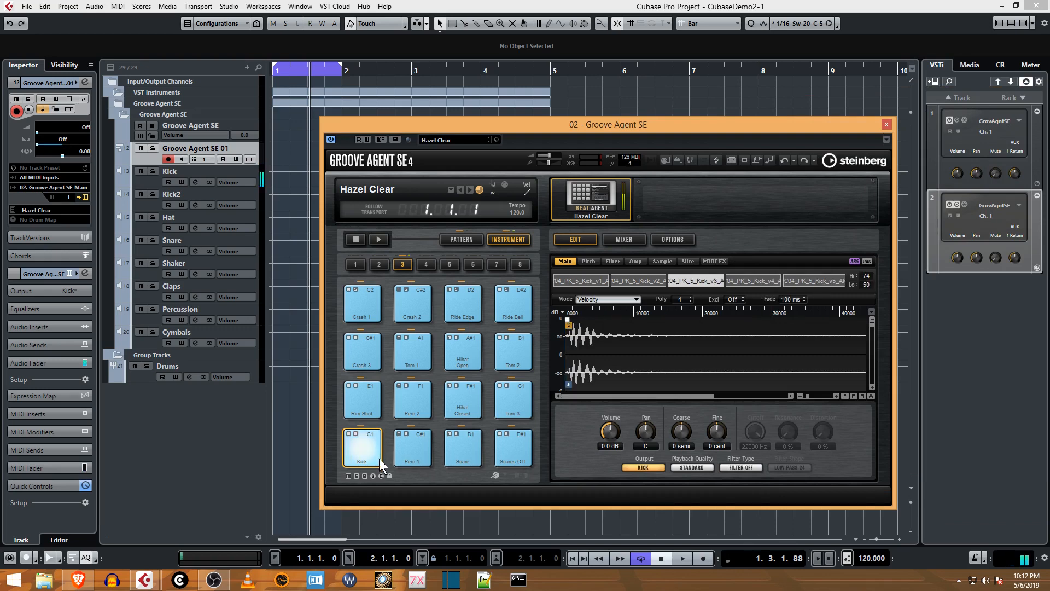
{"action": "left_click", "coordinate": [379, 457]}
{"action": "left_click", "coordinate": [378, 443]}
{"action": "left_click", "coordinate": [378, 434]}
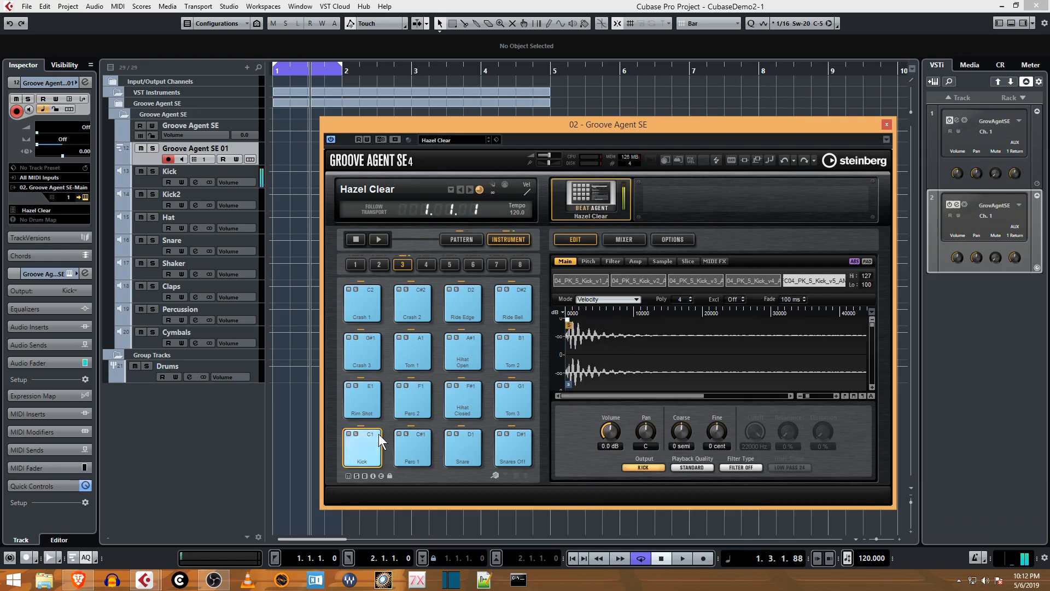
{"action": "left_click", "coordinate": [379, 429]}
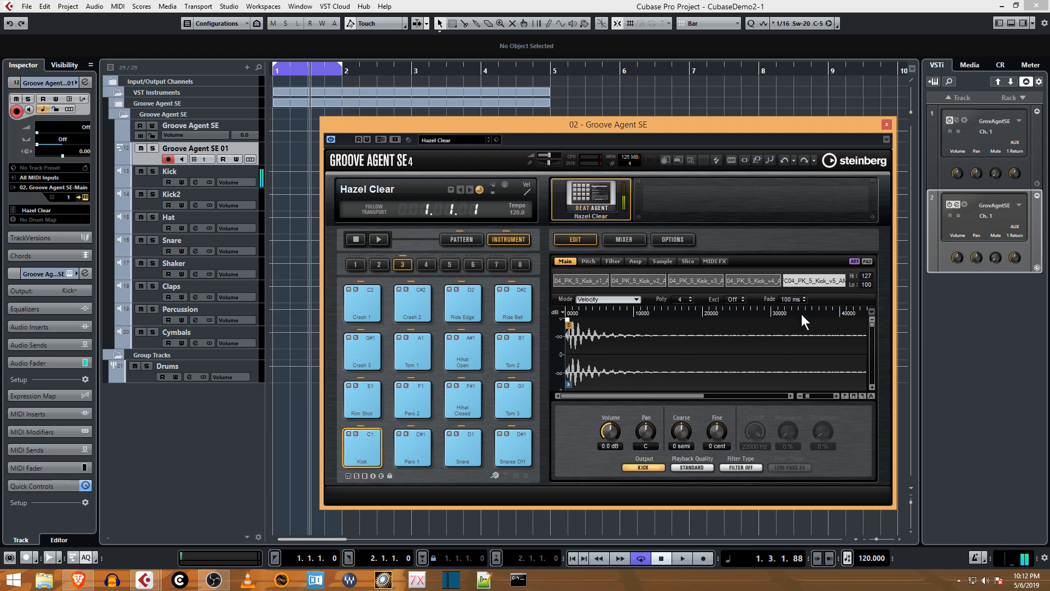
- Replace the Kick_v5 layer's sample with Antidote Hybrid Pack - 808 1 G.wav from AntidoteAudio-FreeHybridTrapDrums in D:\sounds
{"action": "right_click", "coordinate": [829, 280]}
{"action": "left_click", "coordinate": [859, 287]}
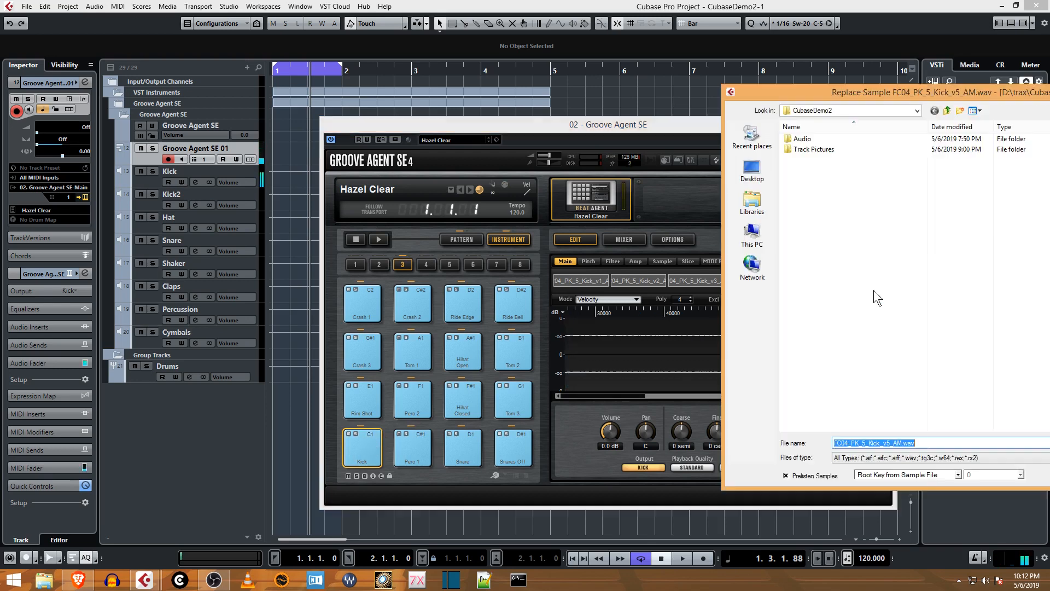
{"action": "left_click", "coordinate": [947, 111]}
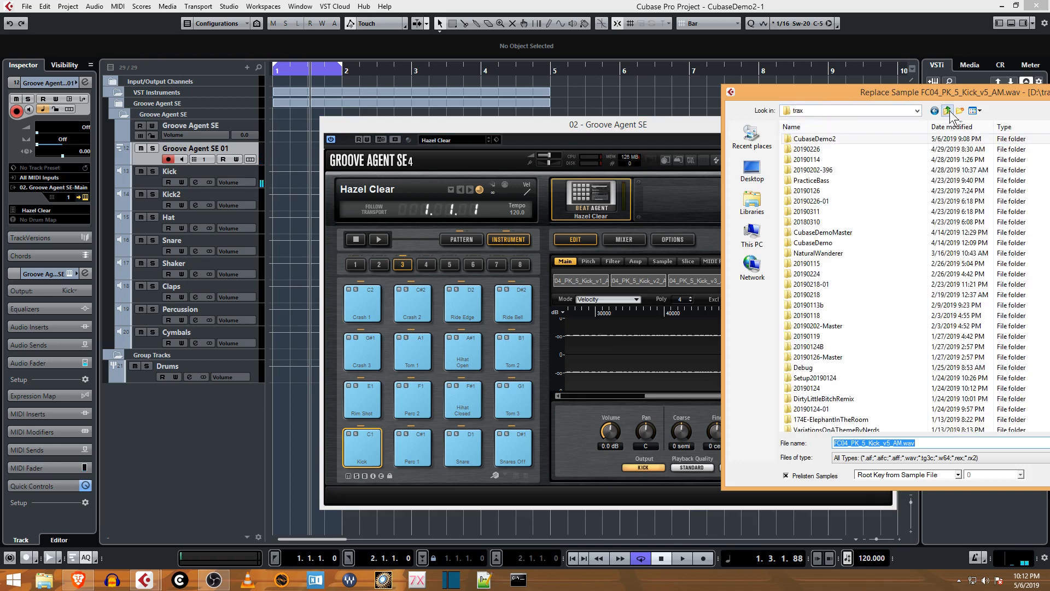
{"action": "left_click", "coordinate": [760, 240]}
{"action": "double_click", "coordinate": [921, 274]}
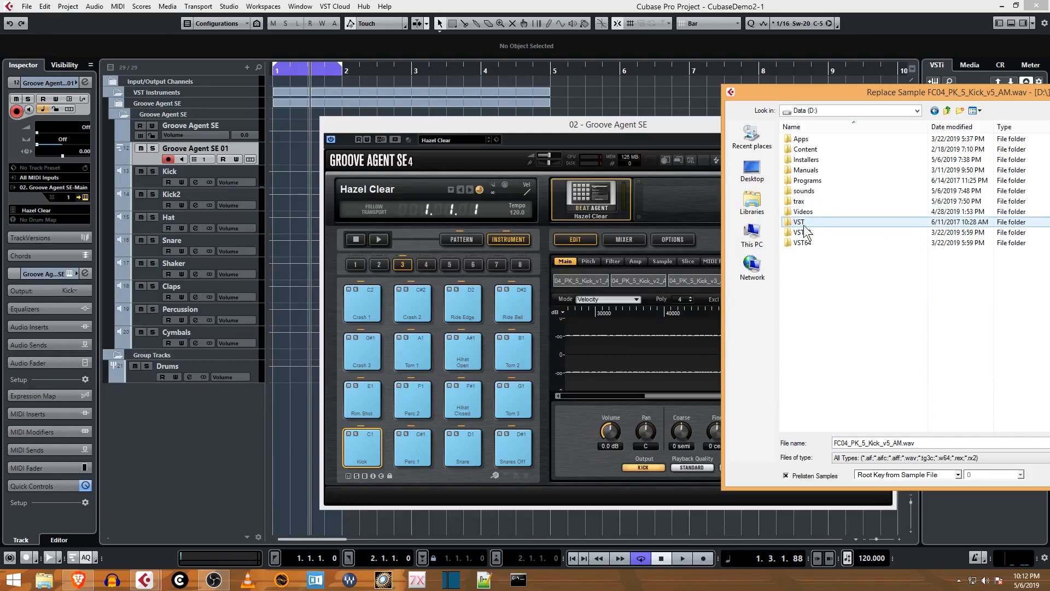
{"action": "double_click", "coordinate": [804, 191]}
{"action": "double_click", "coordinate": [827, 146]}
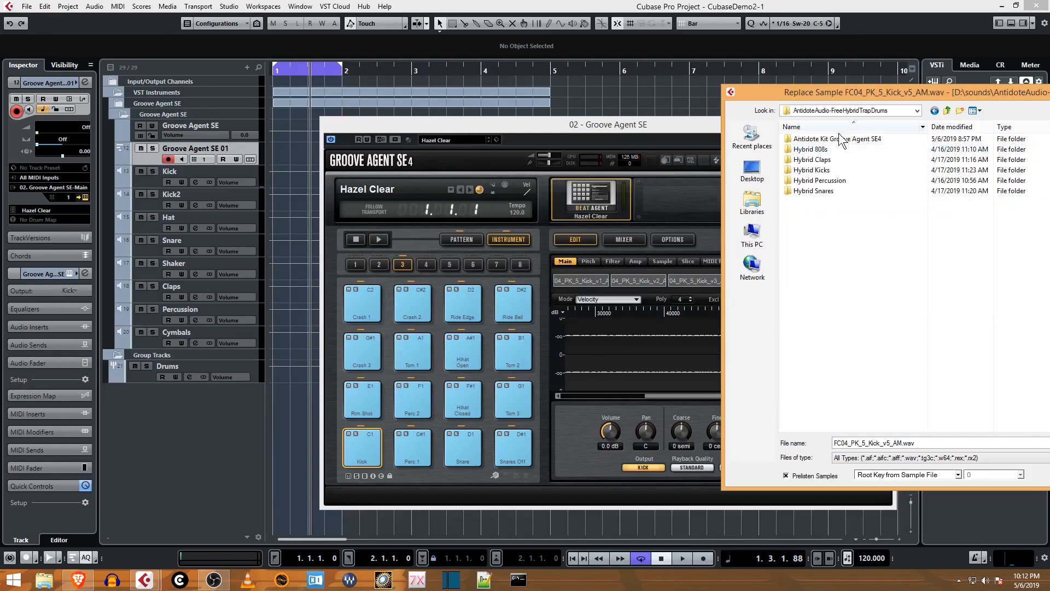
{"action": "double_click", "coordinate": [839, 139]}
{"action": "left_click", "coordinate": [848, 137]}
{"action": "double_click", "coordinate": [848, 140]}
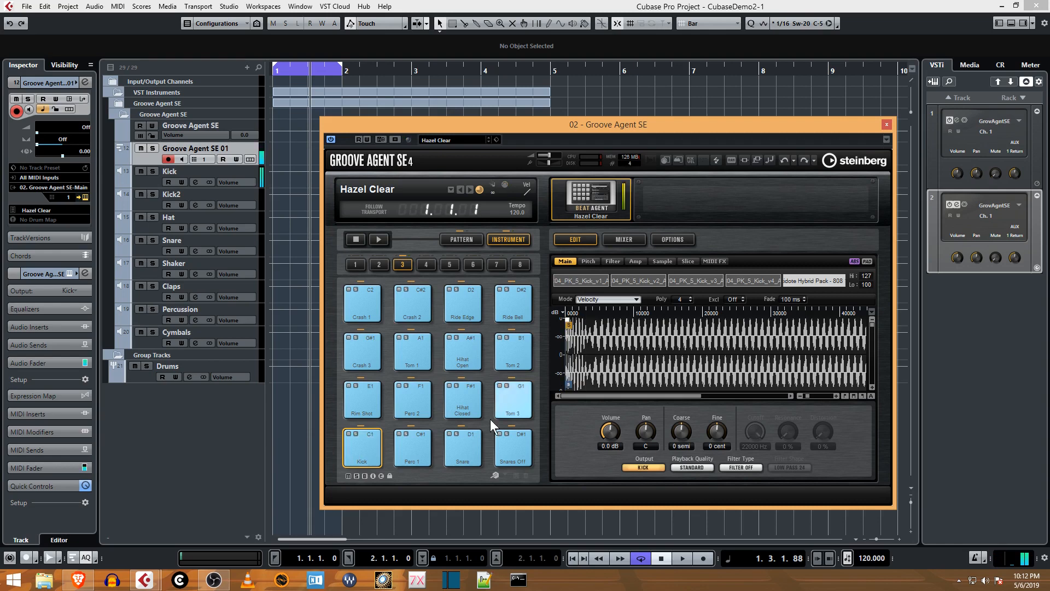
- Audition the Kick pad at several velocities to compare the new 808 layer with the others, and inspect its waveform to the end
{"action": "left_click", "coordinate": [379, 451]}
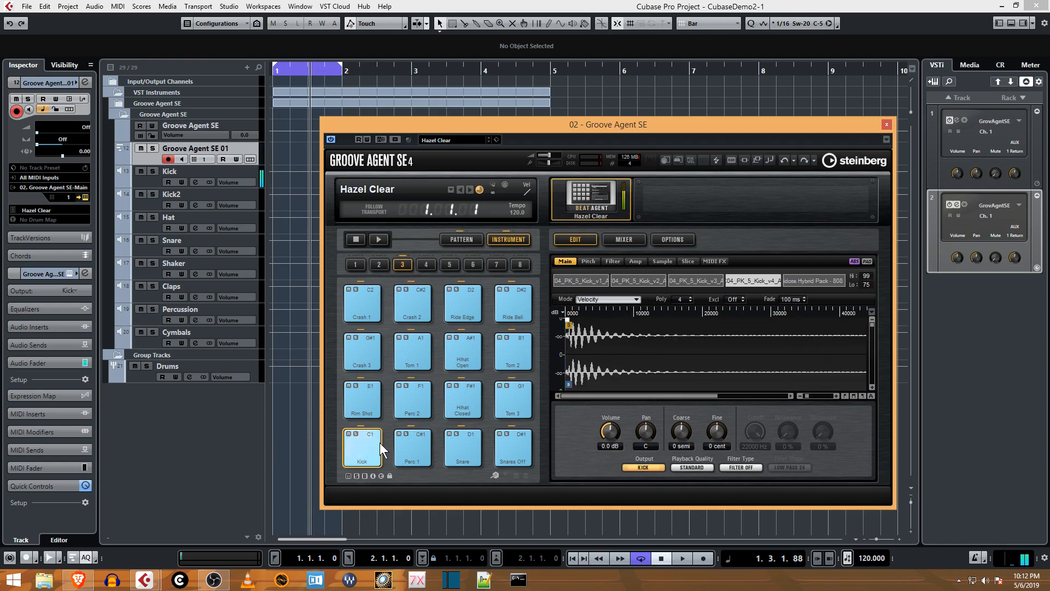
{"action": "left_click", "coordinate": [381, 446]}
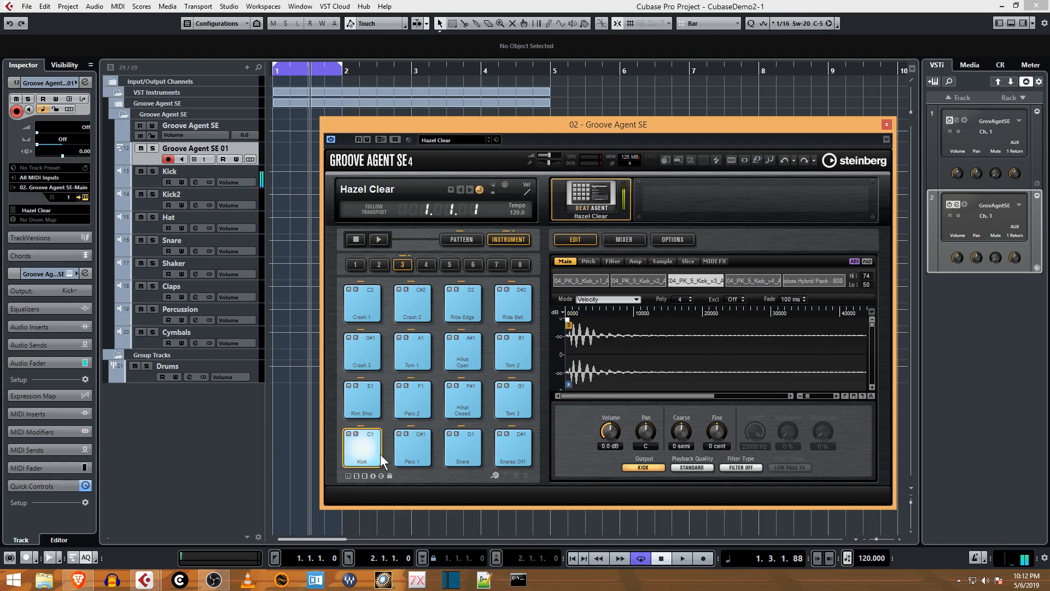
{"action": "left_click", "coordinate": [379, 447]}
{"action": "left_click", "coordinate": [379, 431]}
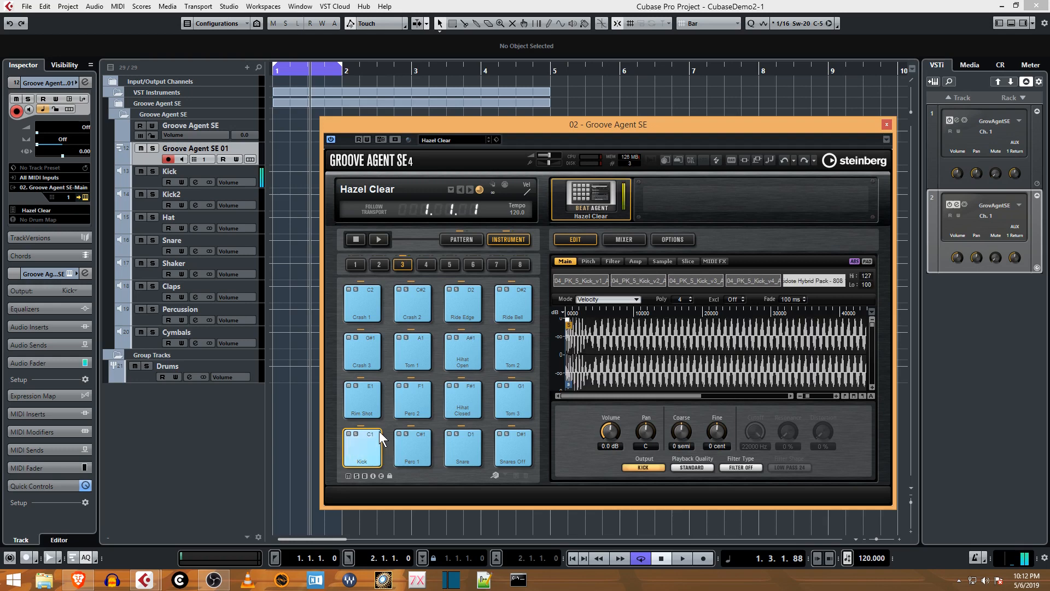
{"action": "left_click_drag", "start_coordinate": [567, 322], "coordinate": [880, 315]}
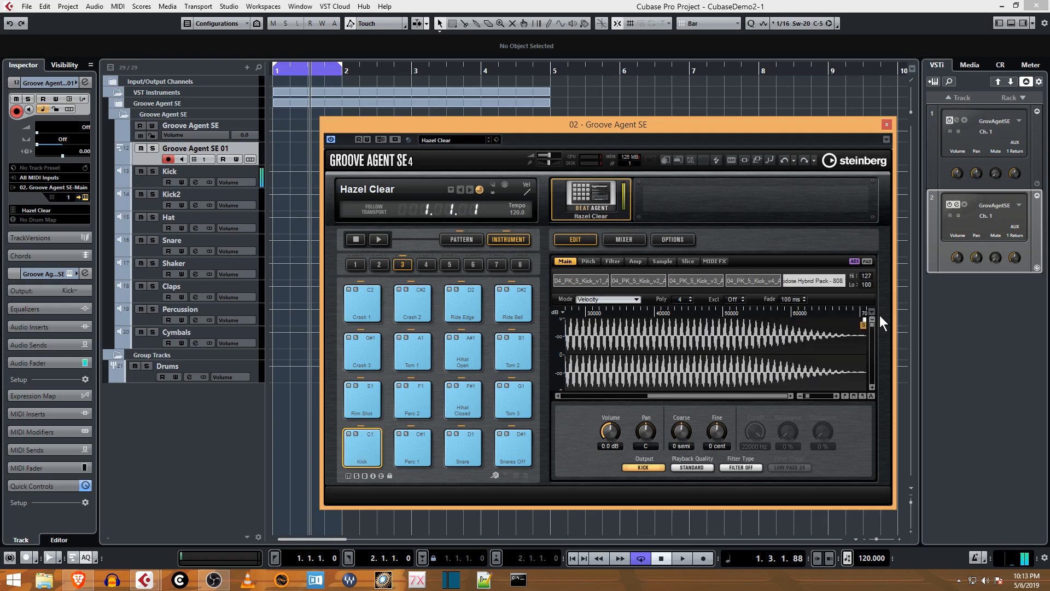
- Remove the Kick_v4, Kick_v3 and Kick_v2 layers, and split the velocity range at 68/69 between Kick_v1 and the 808 layer
{"action": "right_click", "coordinate": [743, 281]}
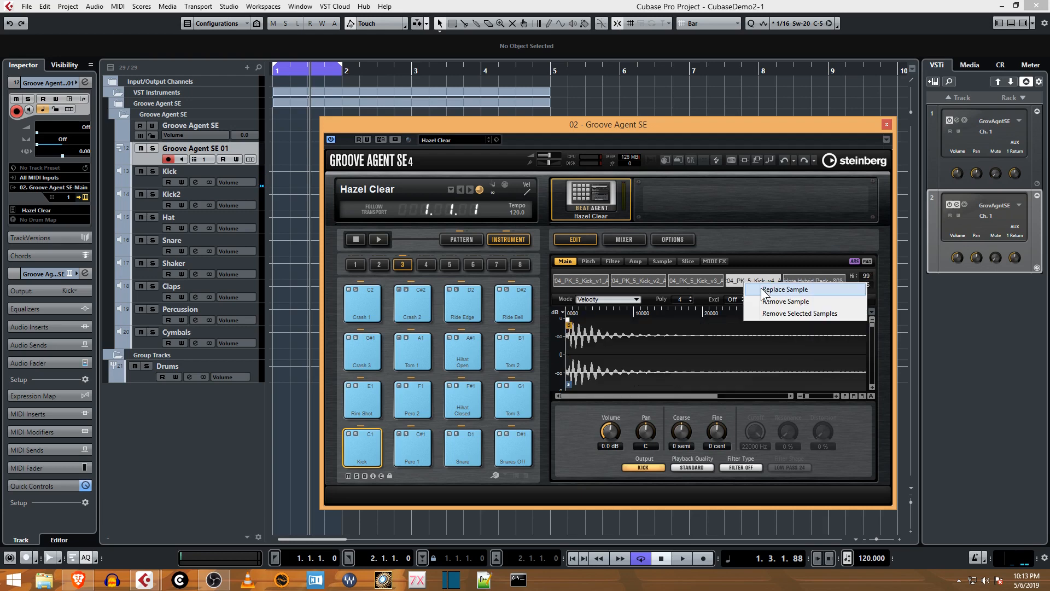
{"action": "left_click", "coordinate": [766, 301]}
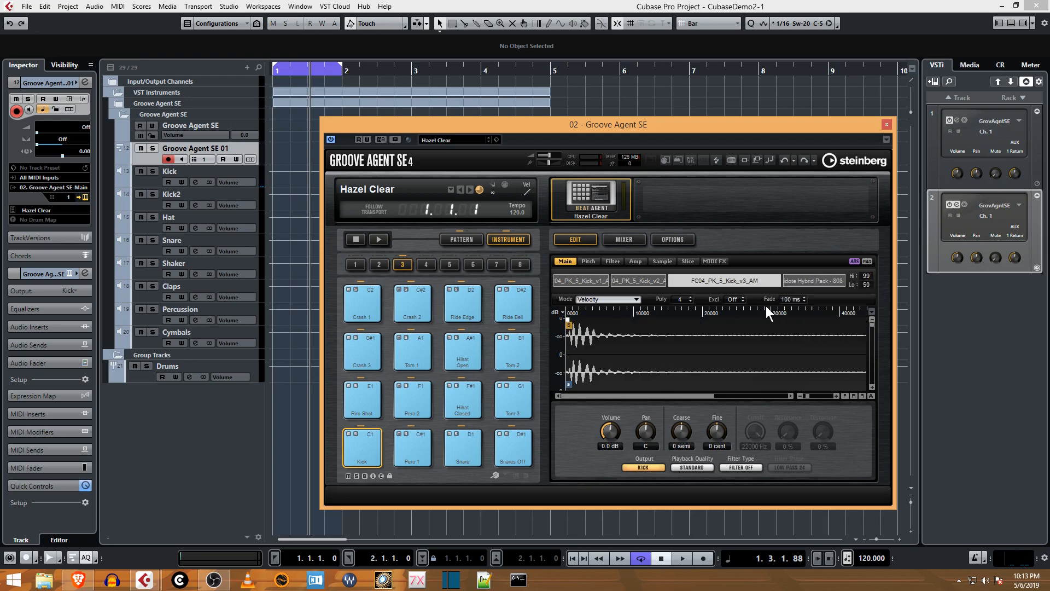
{"action": "right_click", "coordinate": [710, 281]}
{"action": "left_click", "coordinate": [737, 300]}
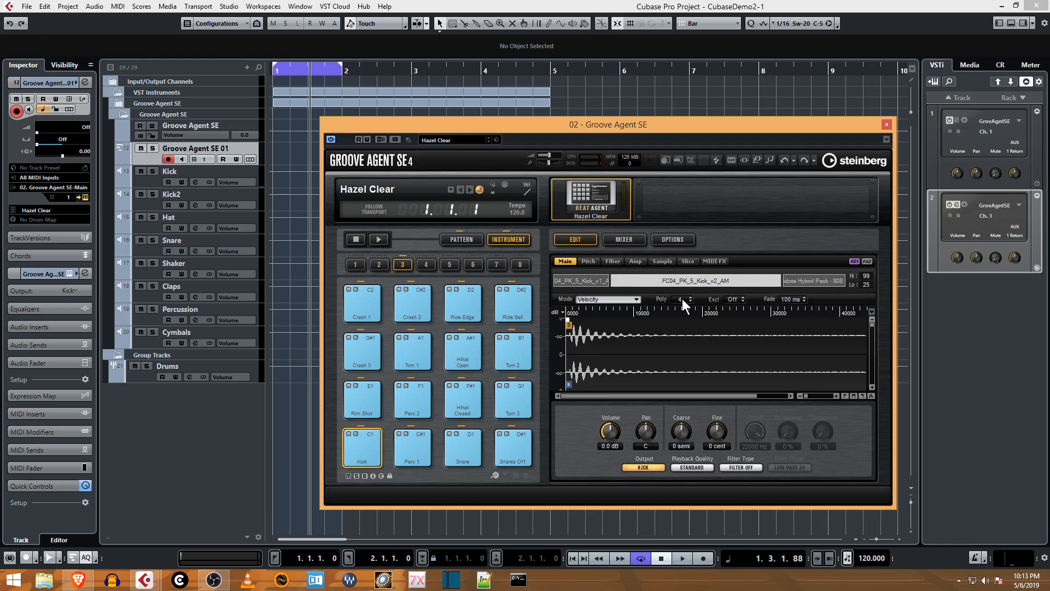
{"action": "right_click", "coordinate": [737, 281]}
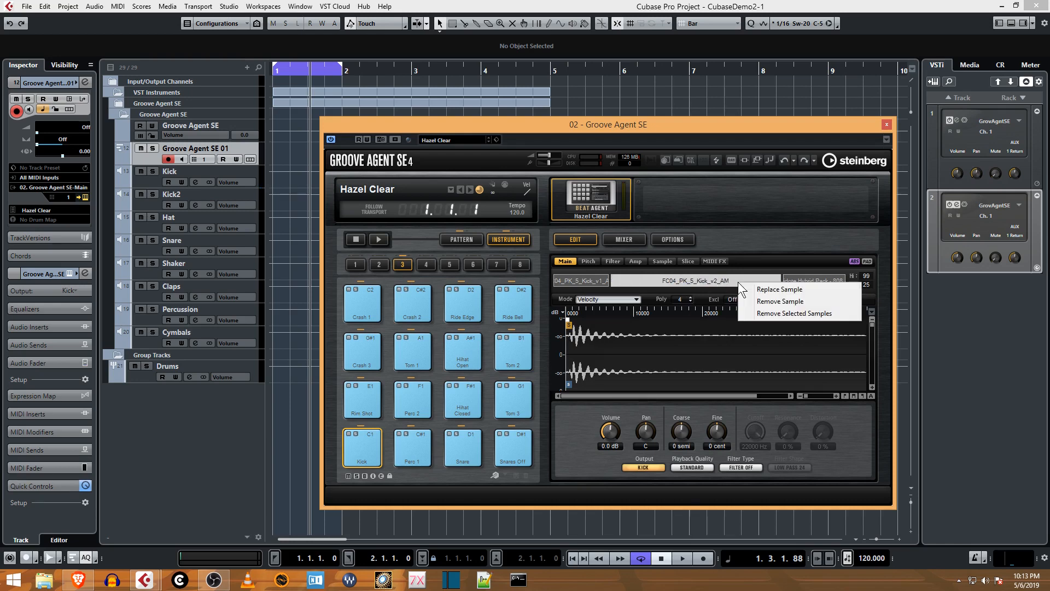
{"action": "left_click", "coordinate": [775, 302]}
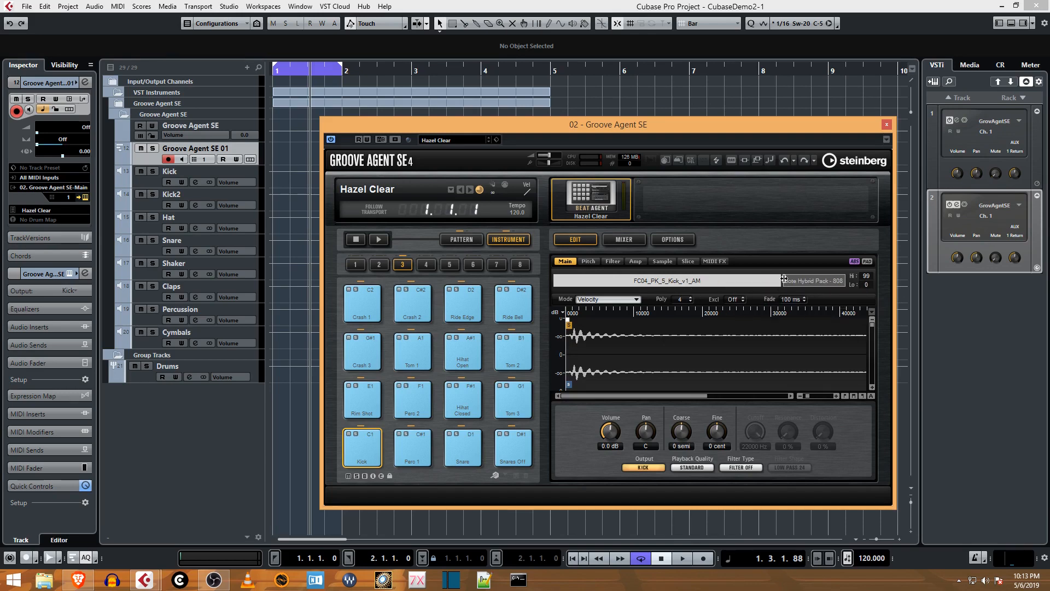
{"action": "left_click_drag", "start_coordinate": [783, 279], "coordinate": [711, 280]}
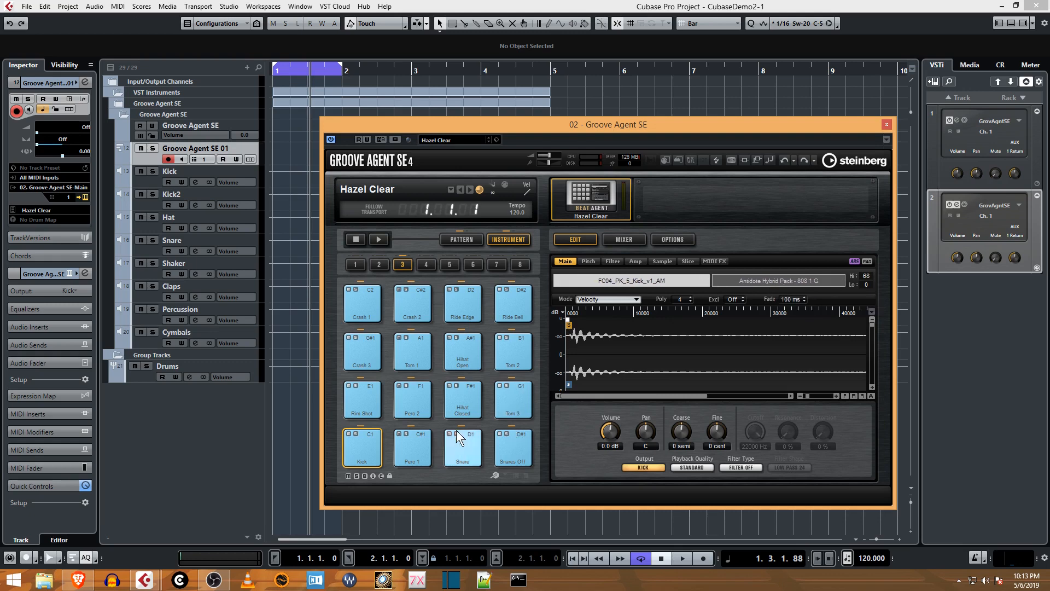
- Audition the Kick pad with soft and hard hits to compare the Kick_v1 and 808 layers across the velocity split
{"action": "left_click", "coordinate": [379, 452]}
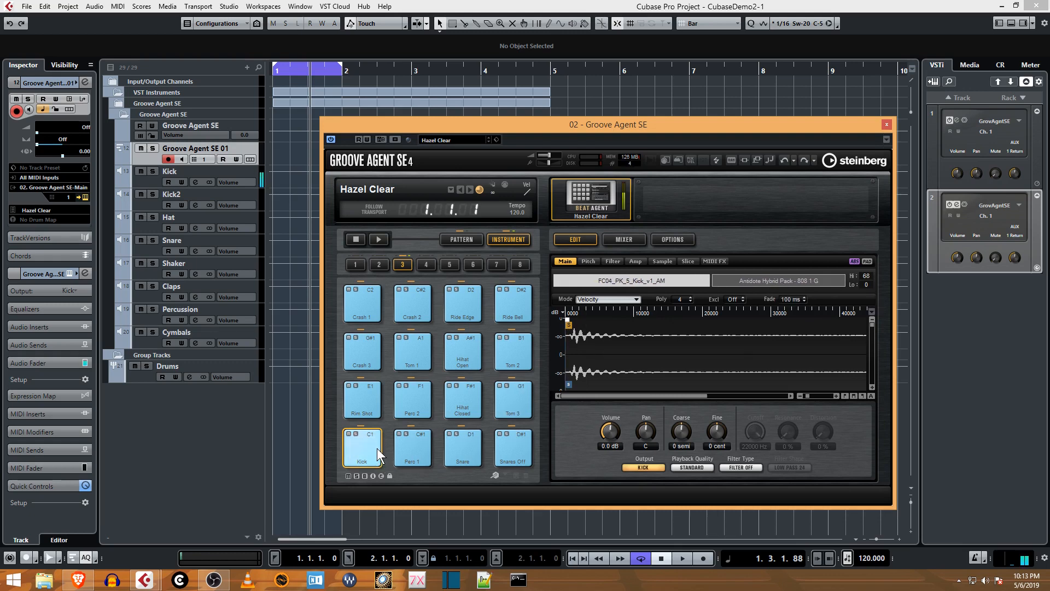
{"action": "left_click", "coordinate": [377, 448]}
{"action": "left_click", "coordinate": [378, 458]}
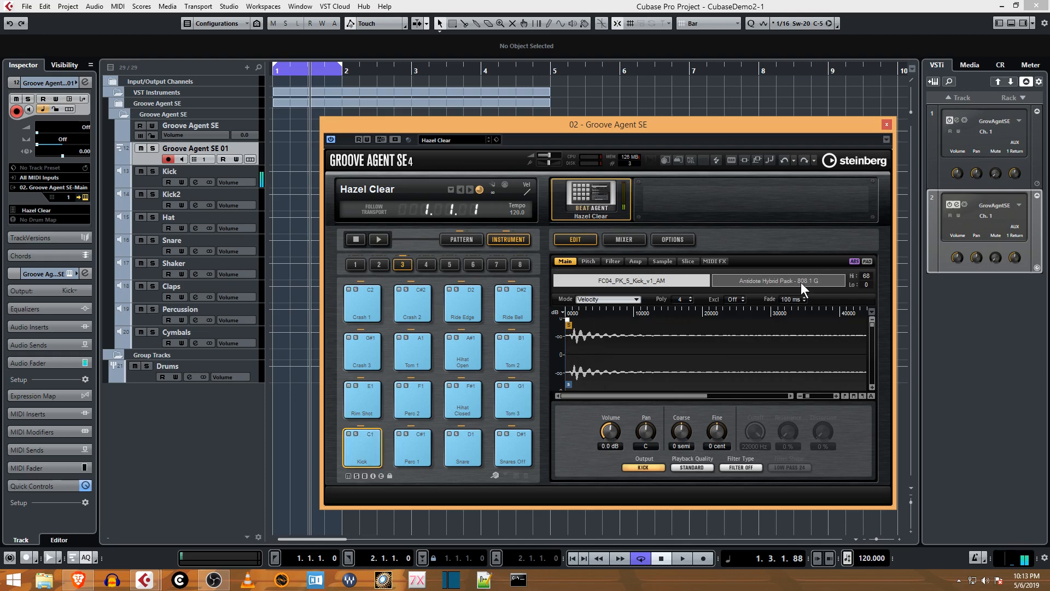
{"action": "left_click", "coordinate": [773, 281]}
{"action": "left_click", "coordinate": [691, 281]}
{"action": "left_click", "coordinate": [759, 283]}
{"action": "left_click", "coordinate": [685, 284]}
{"action": "left_click", "coordinate": [372, 456]}
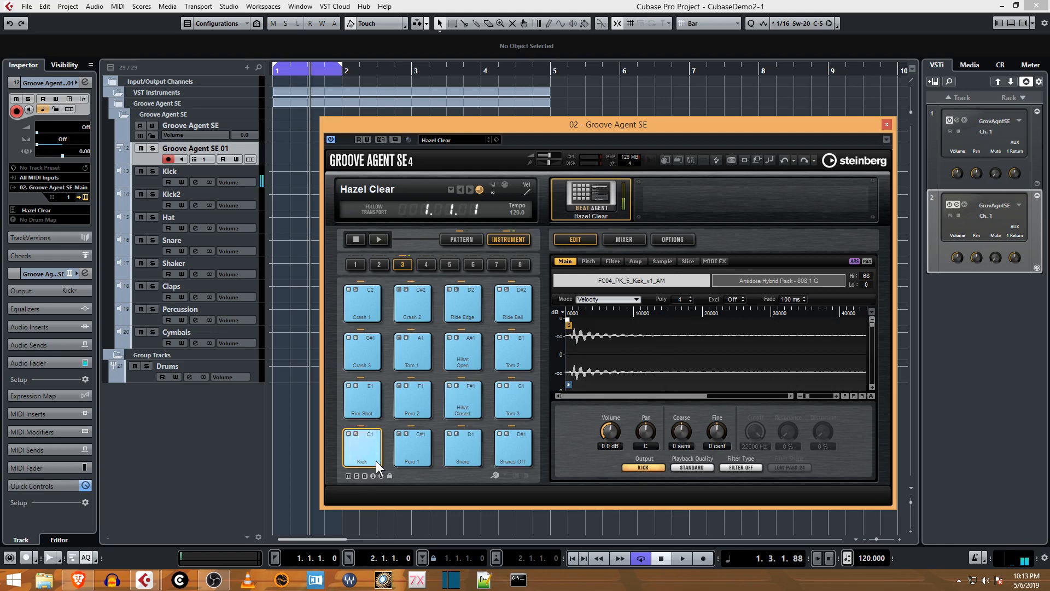
{"action": "left_click", "coordinate": [764, 283]}
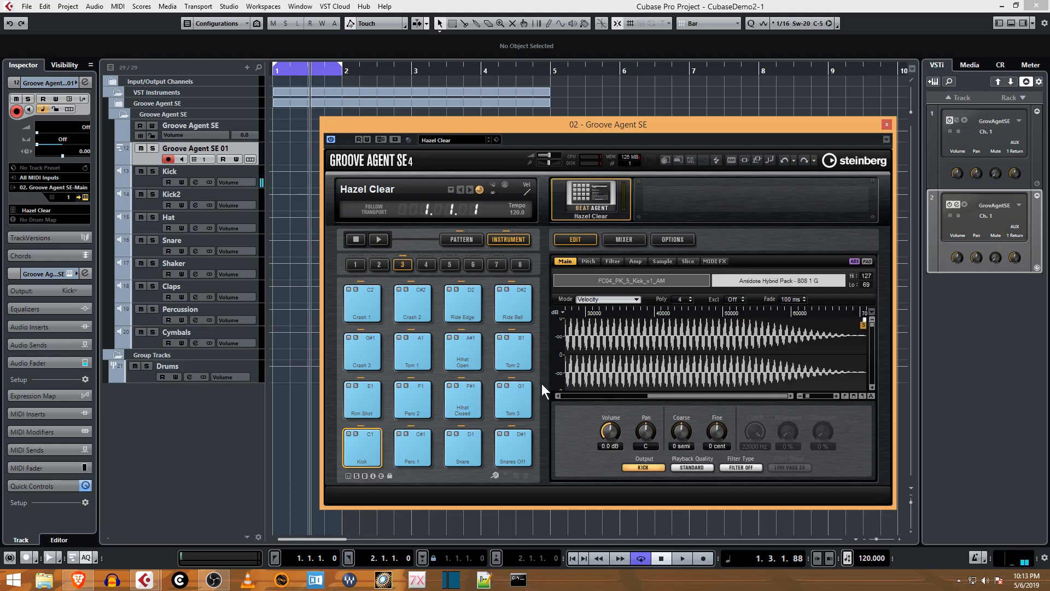
{"action": "left_click", "coordinate": [376, 442]}
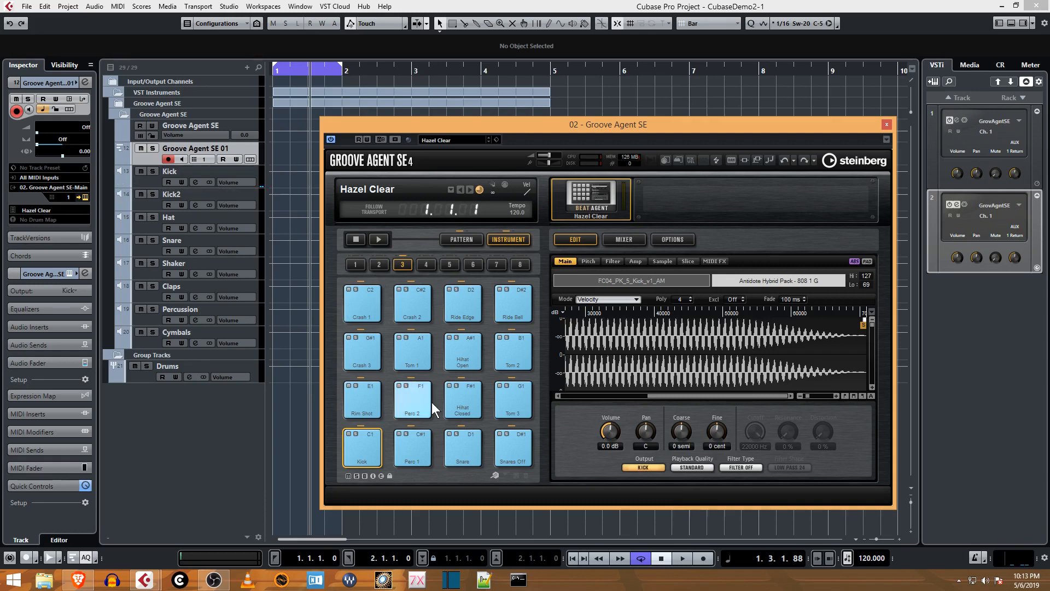
- Route the Kick pad's 808 layer to the Master output instead of the agent's Kick bus, and view its whole waveform
{"action": "left_click", "coordinate": [651, 468]}
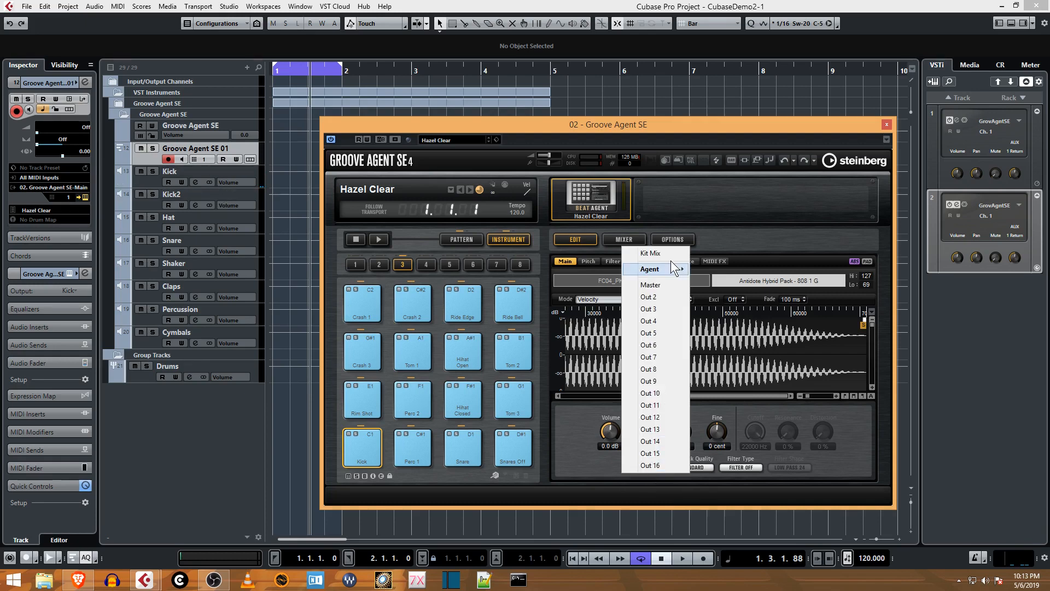
{"action": "mouse_move", "coordinate": [674, 272]}
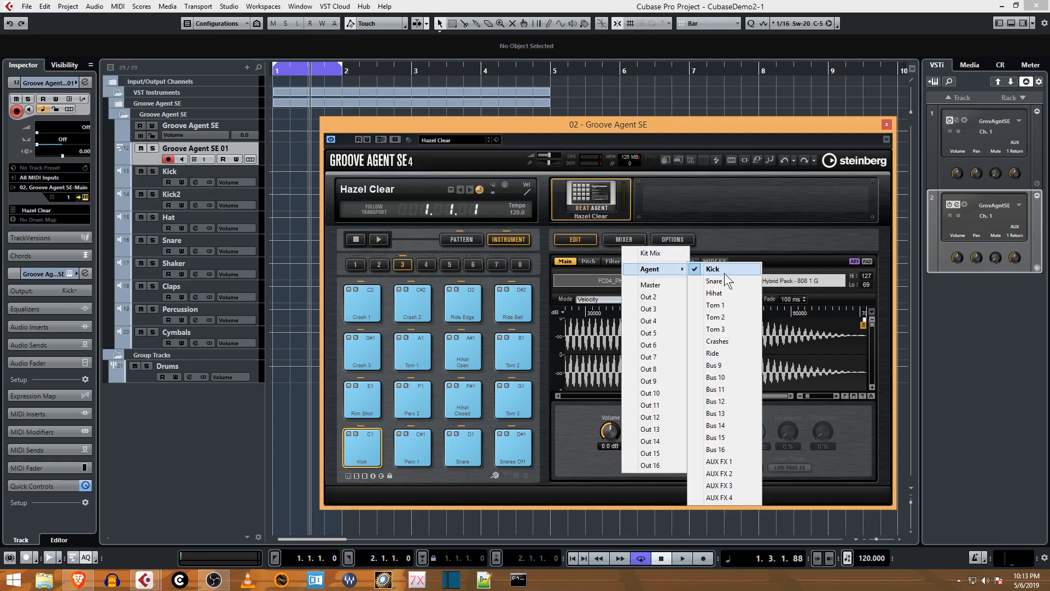
{"action": "left_click", "coordinate": [661, 285]}
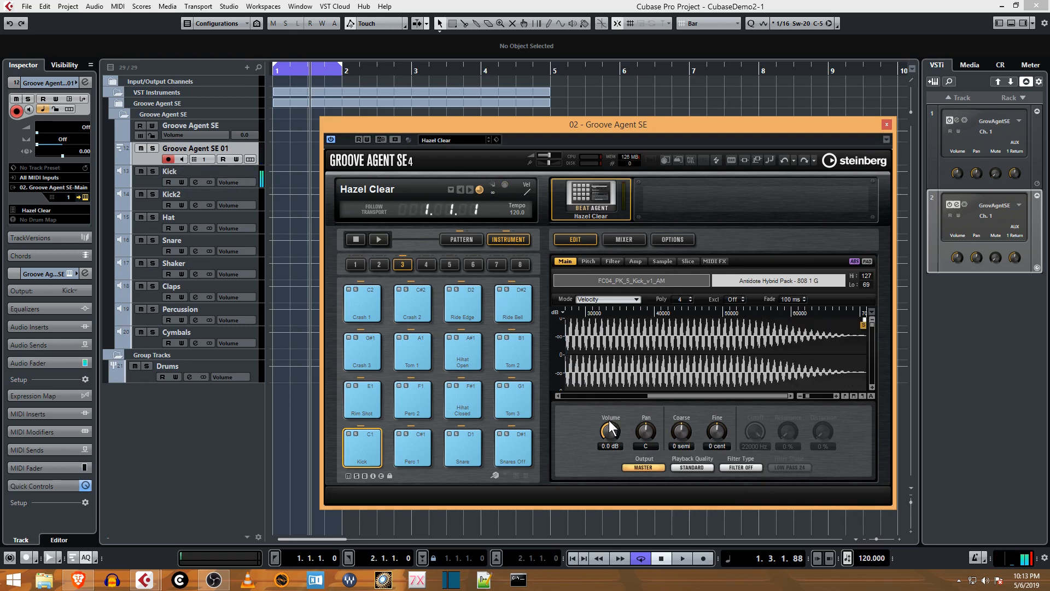
{"action": "left_click", "coordinate": [648, 469]}
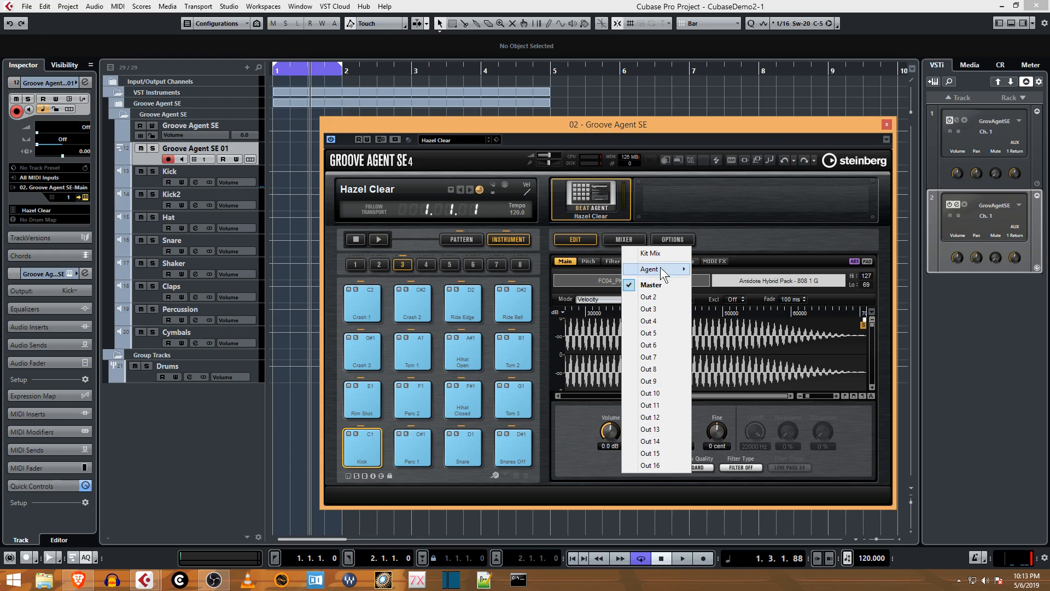
{"action": "left_click", "coordinate": [576, 428]}
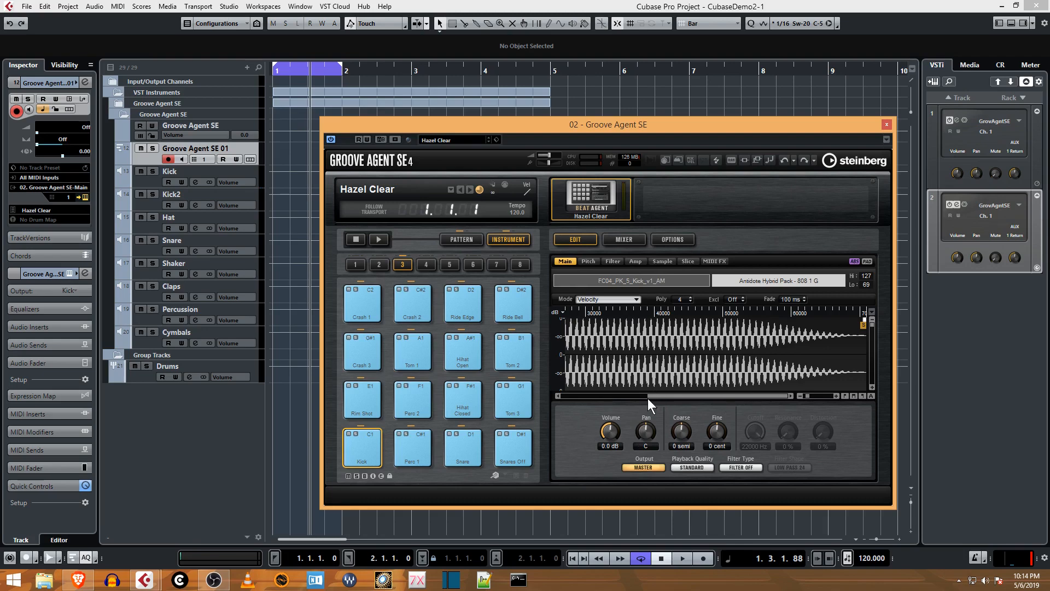
{"action": "left_click", "coordinate": [799, 396]}
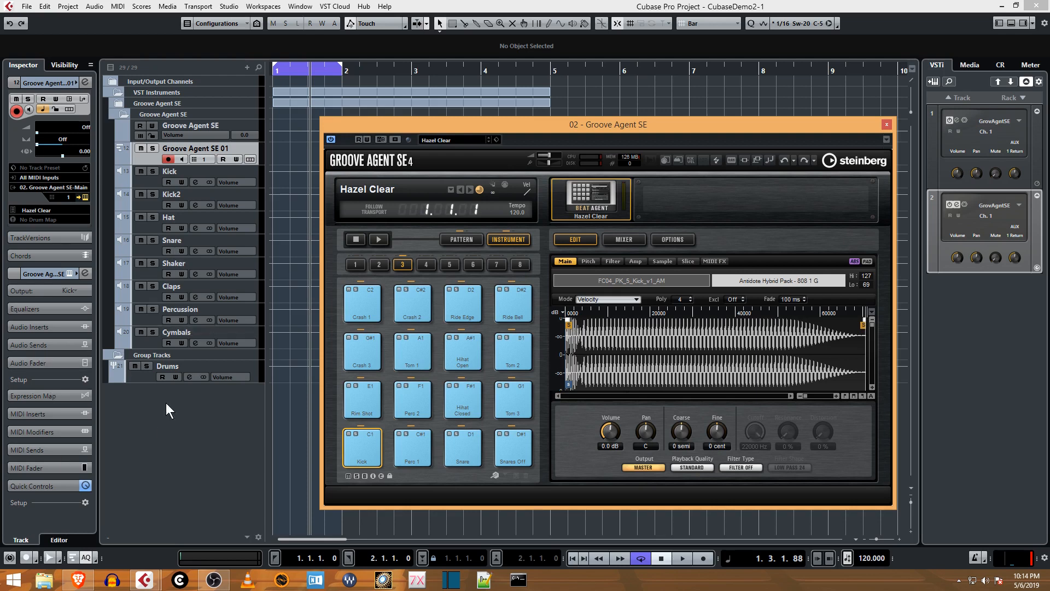
- Route the Kick, Kick2, Hat and Snare output channels to the Drums group
{"action": "left_click", "coordinate": [150, 181]}
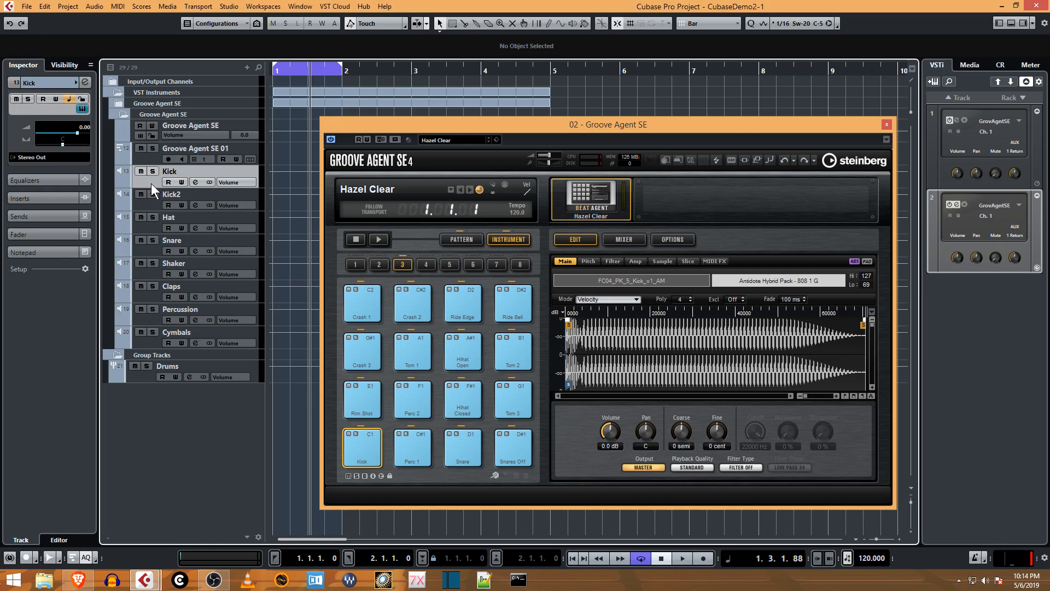
{"action": "left_click", "coordinate": [47, 160]}
{"action": "left_click", "coordinate": [75, 241]}
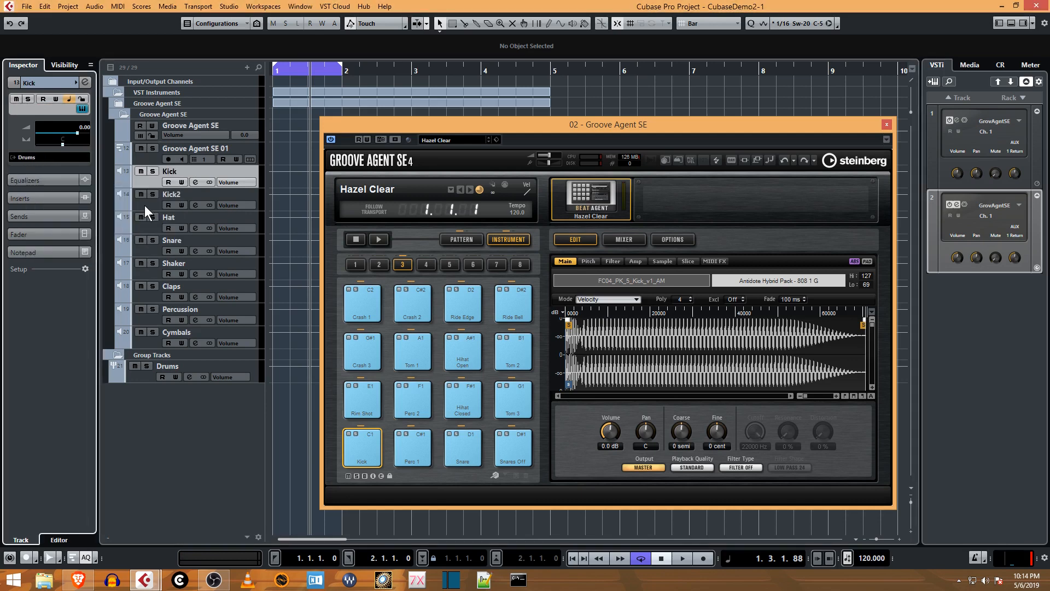
{"action": "left_click", "coordinate": [145, 205]}
{"action": "left_click", "coordinate": [48, 157]}
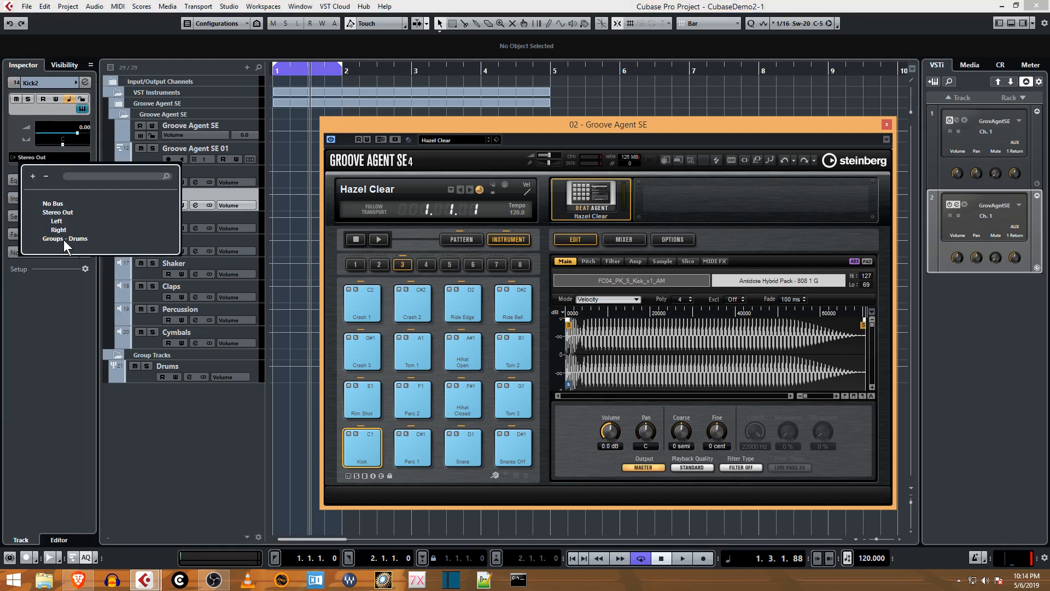
{"action": "left_click", "coordinate": [64, 239]}
{"action": "left_click", "coordinate": [141, 226]}
{"action": "left_click", "coordinate": [57, 157]}
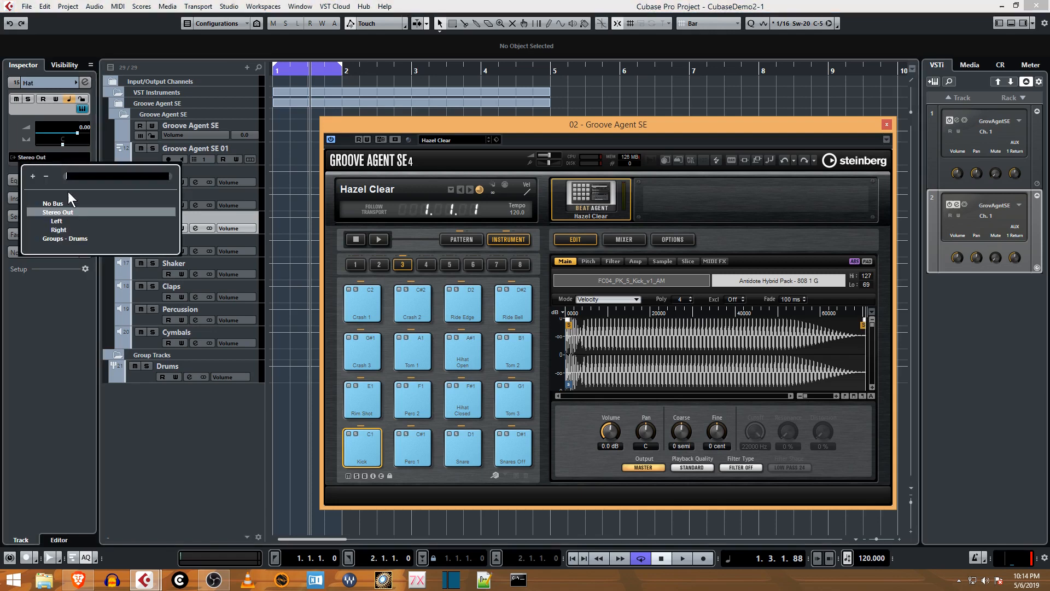
{"action": "left_click", "coordinate": [70, 240]}
{"action": "left_click", "coordinate": [143, 250]}
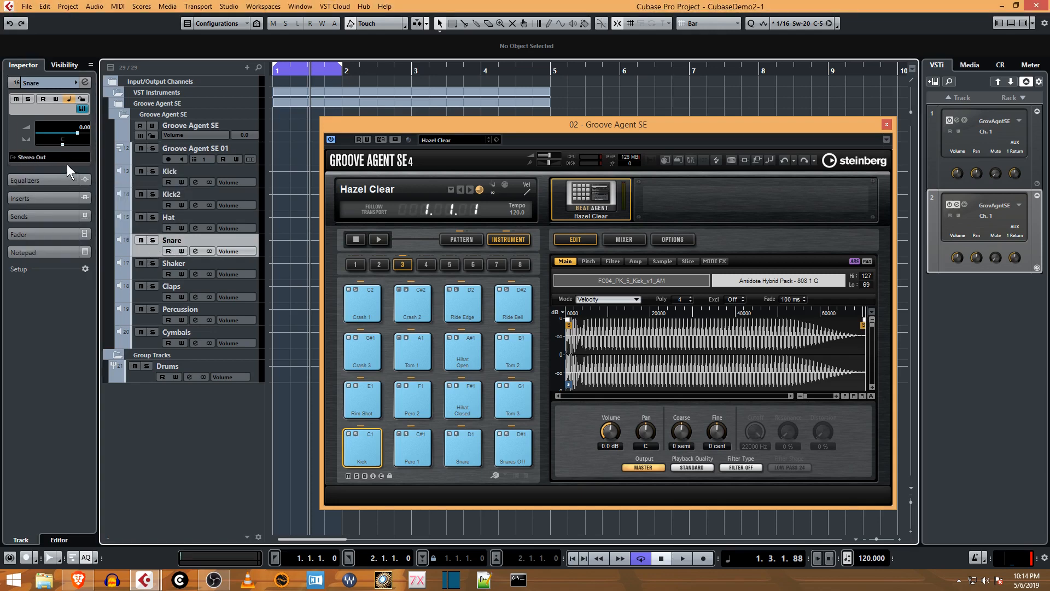
{"action": "left_click", "coordinate": [61, 158]}
{"action": "left_click", "coordinate": [67, 238]}
- Route the Shaker, Claps, Percussion and Cymbals output channels to the Drums group
{"action": "left_click", "coordinate": [139, 270]}
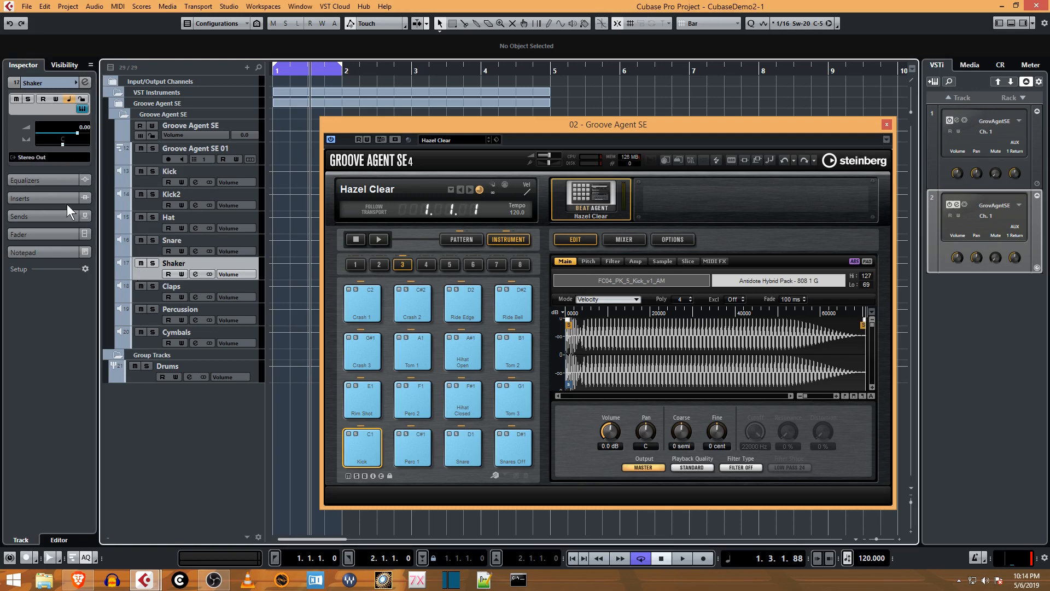
{"action": "left_click", "coordinate": [53, 162]}
{"action": "left_click", "coordinate": [71, 238]}
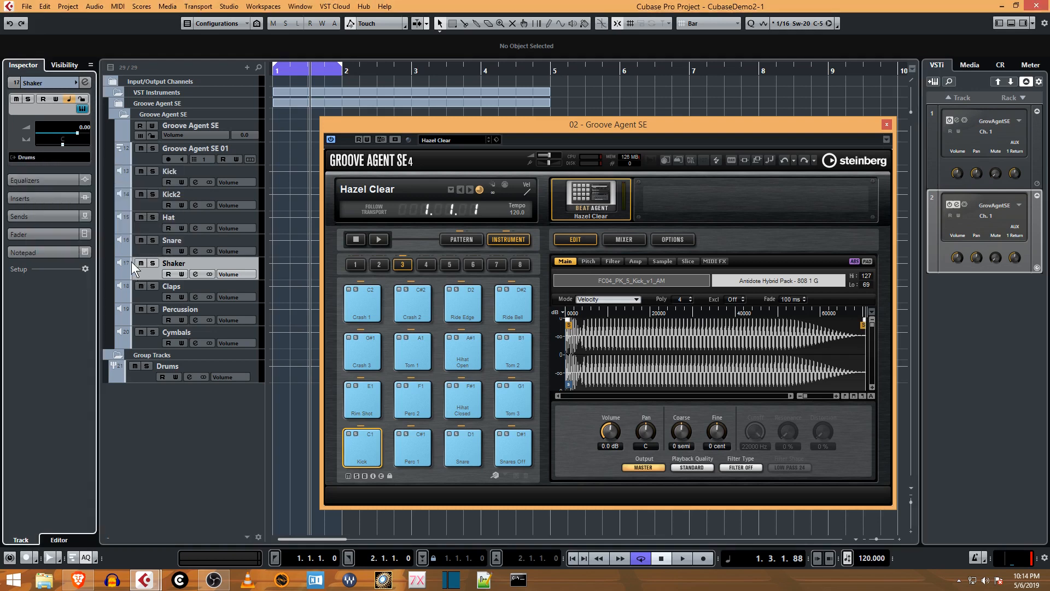
{"action": "left_click", "coordinate": [147, 291]}
{"action": "left_click", "coordinate": [51, 157]}
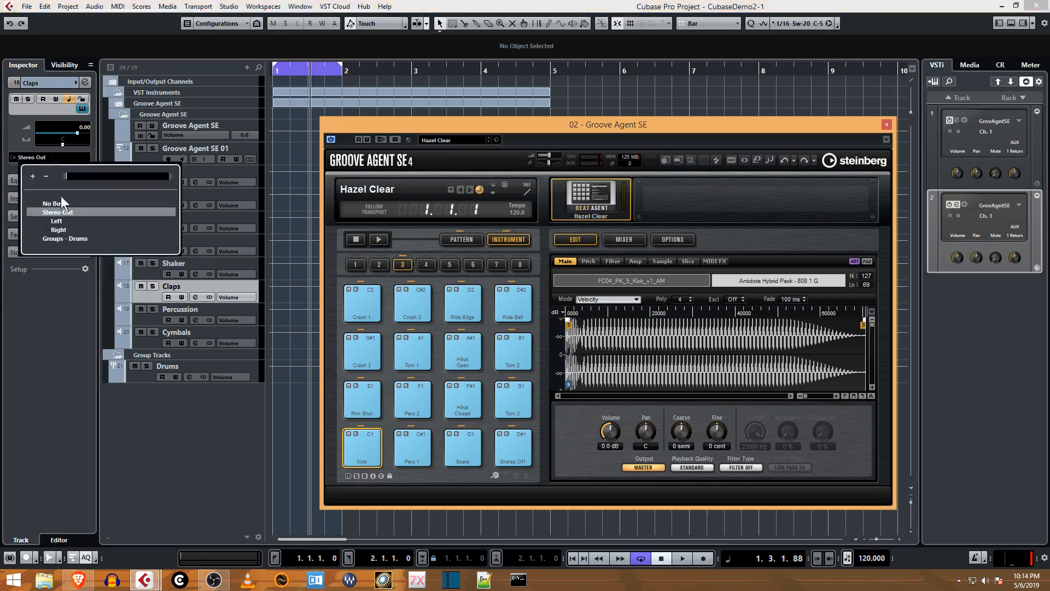
{"action": "left_click", "coordinate": [64, 238]}
{"action": "left_click", "coordinate": [143, 310]}
{"action": "left_click", "coordinate": [47, 157]}
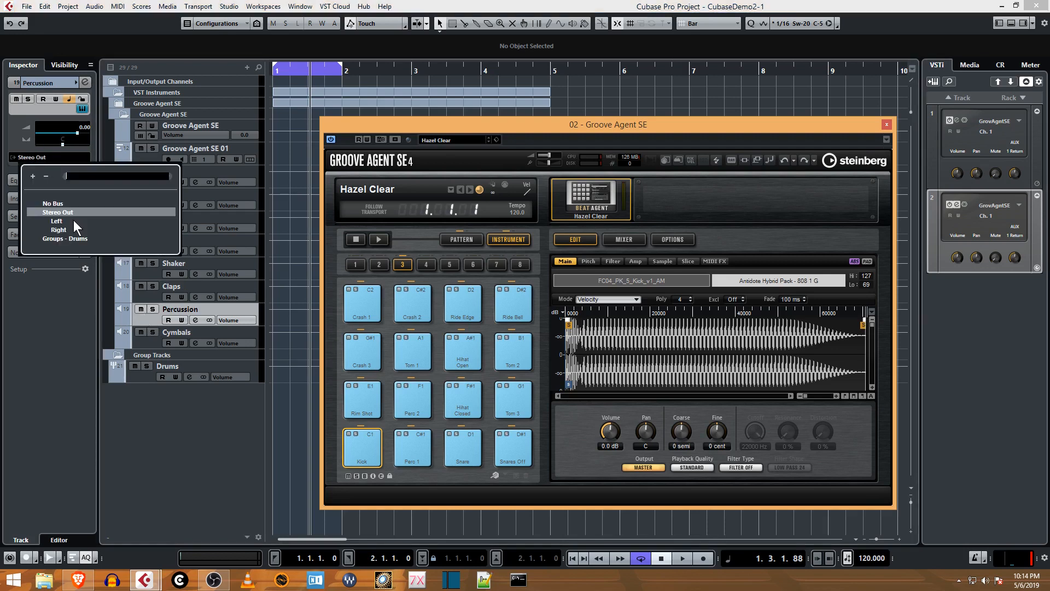
{"action": "left_click", "coordinate": [77, 238]}
{"action": "left_click", "coordinate": [143, 343]}
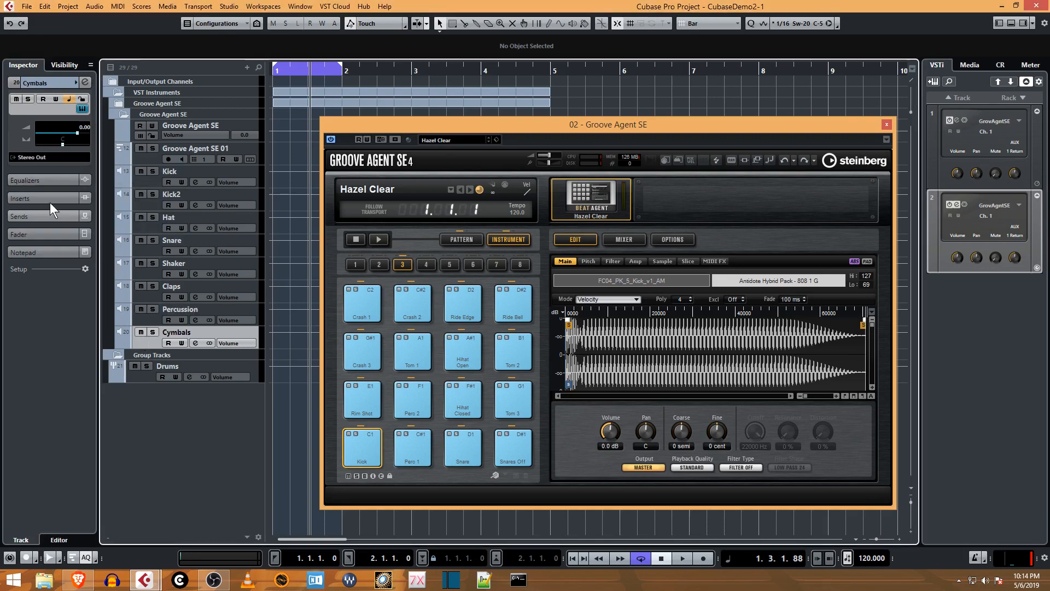
{"action": "left_click", "coordinate": [45, 159]}
{"action": "left_click", "coordinate": [57, 239]}
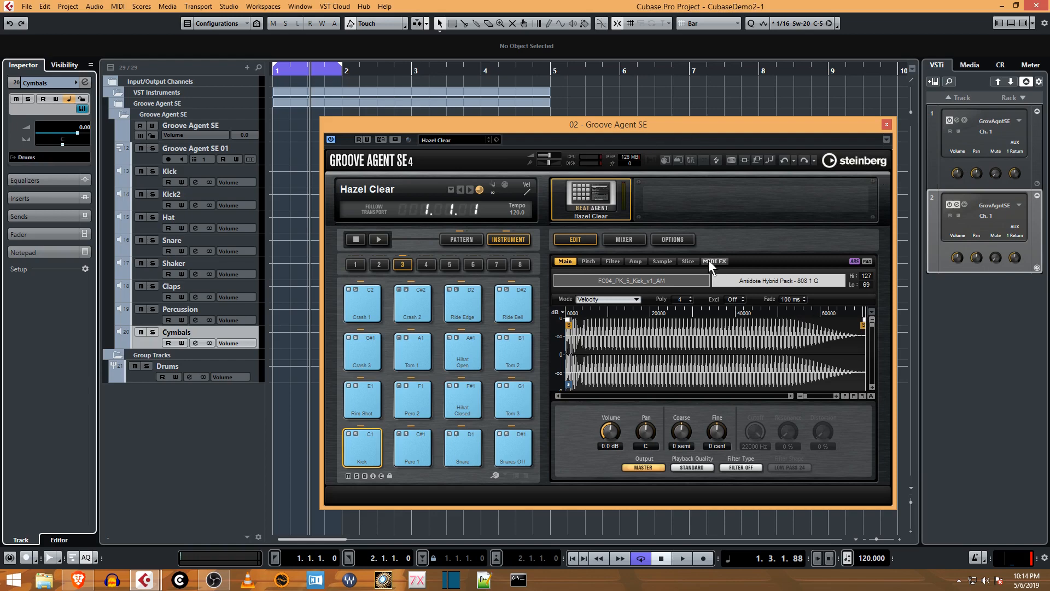
- Examine Groove Agent's Agent, Master and Kit mixers, then return to editing the Kick pad
{"action": "left_click", "coordinate": [643, 236]}
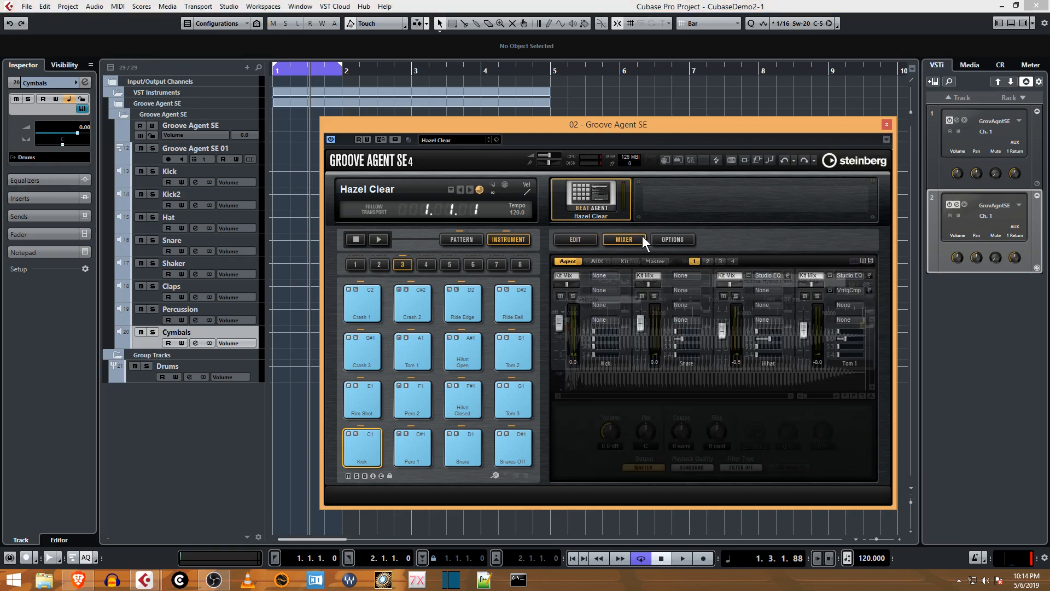
{"action": "left_click", "coordinate": [660, 261]}
{"action": "left_click", "coordinate": [627, 261]}
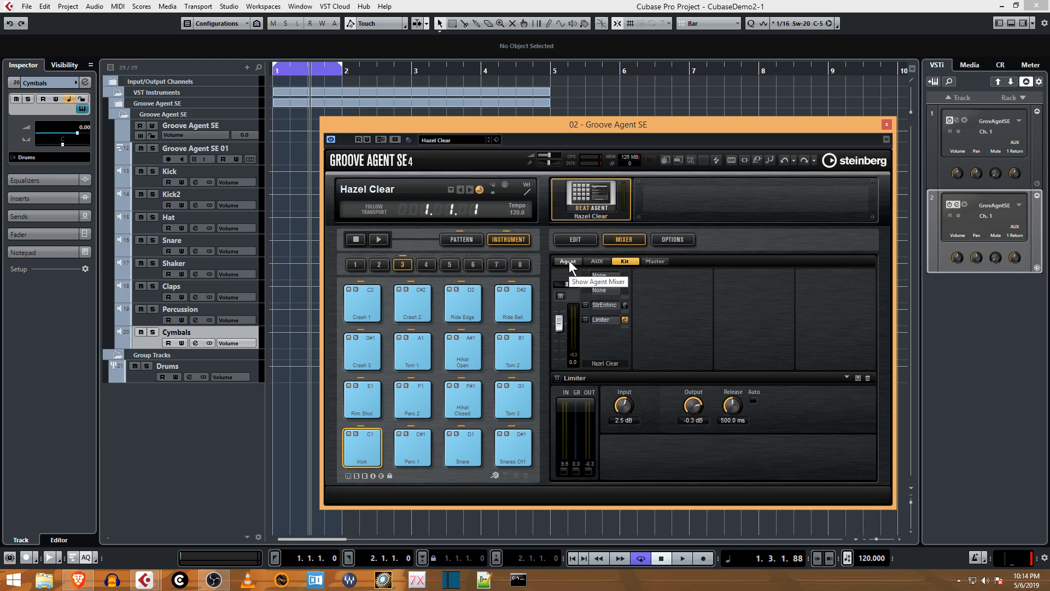
{"action": "left_click", "coordinate": [594, 239]}
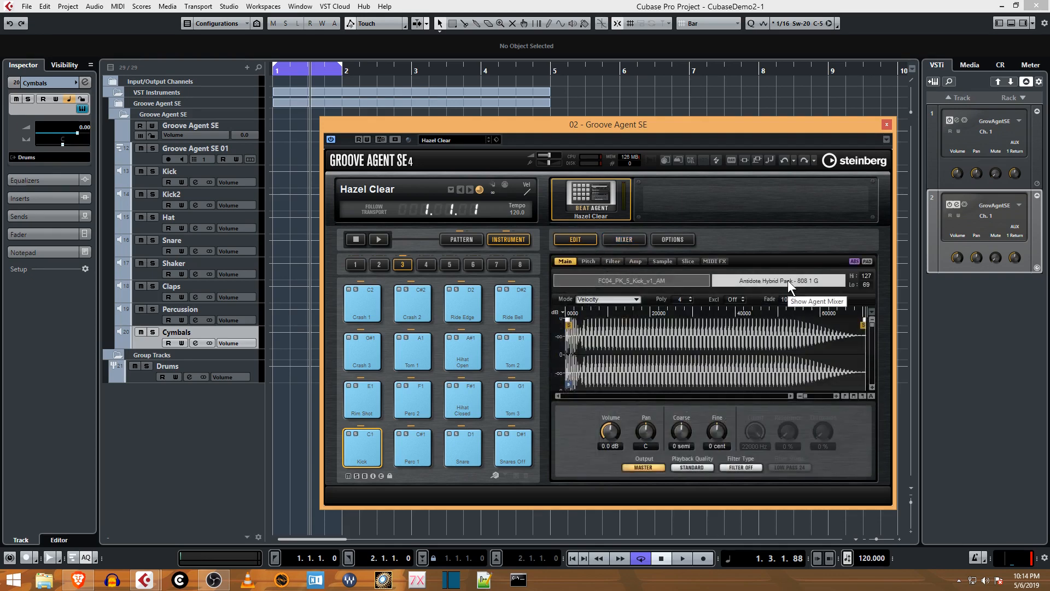
- Compare the 808 layer's output choices with the plug-in's activated Cubase outputs, keeping the layer on Master
{"action": "left_click", "coordinate": [649, 467]}
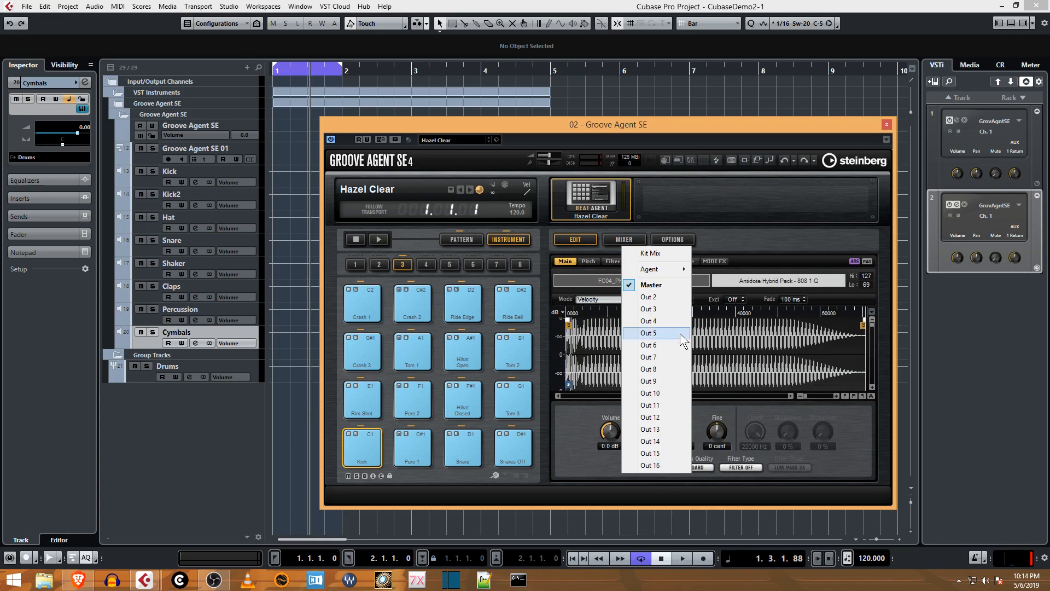
{"action": "left_click", "coordinate": [681, 287]}
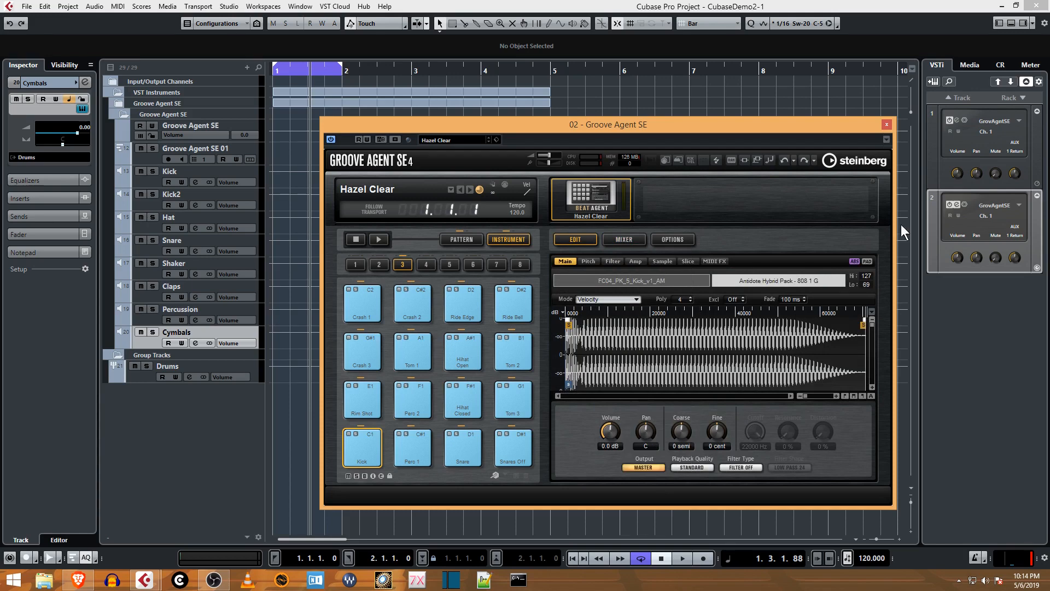
{"action": "left_click", "coordinate": [885, 139]}
{"action": "mouse_move", "coordinate": [948, 262]}
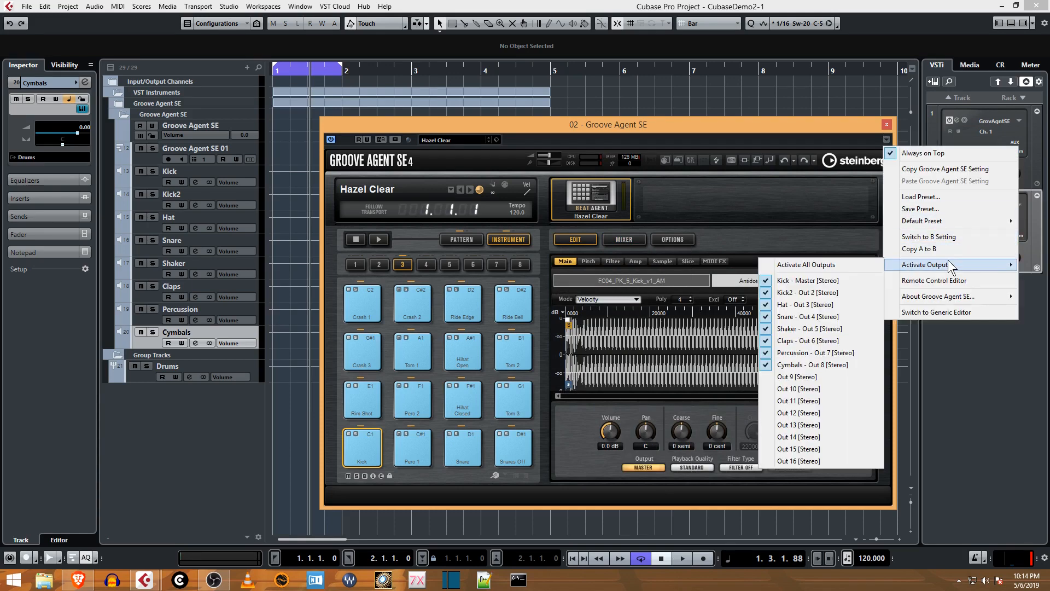
{"action": "left_click", "coordinate": [782, 281]}
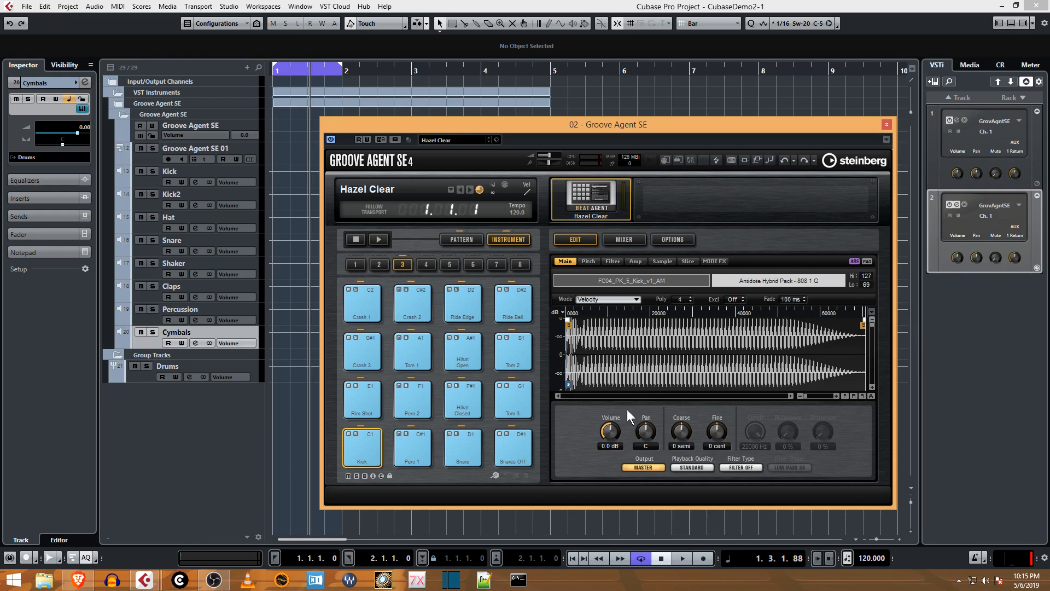
- Close Groove Agent and examine the Drums group's channel settings, along with the track types that can be added to the project
{"action": "left_click", "coordinate": [156, 382]}
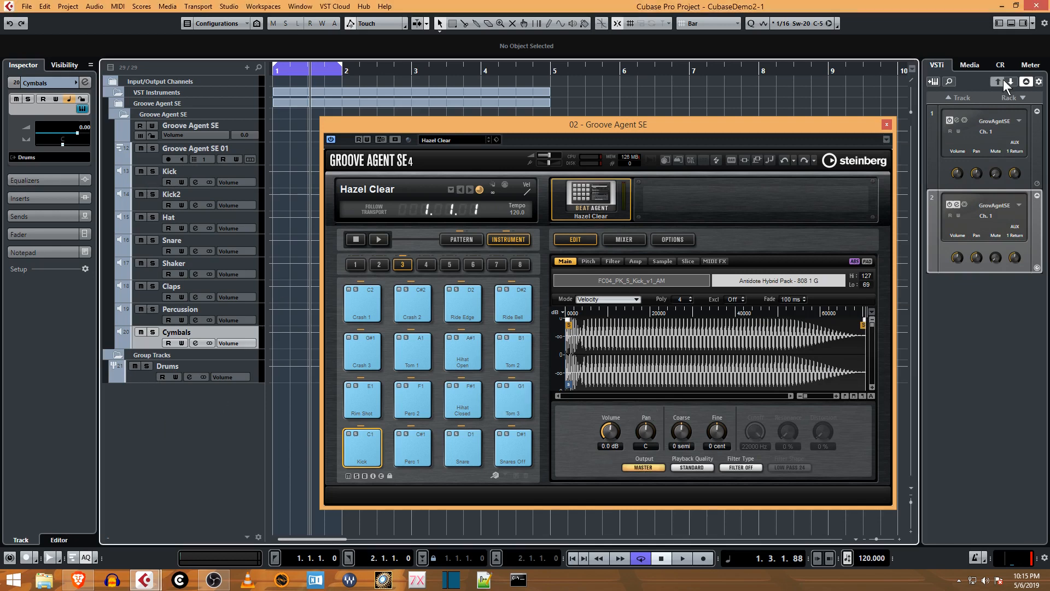
{"action": "left_click", "coordinate": [886, 125]}
{"action": "left_click", "coordinate": [134, 375]}
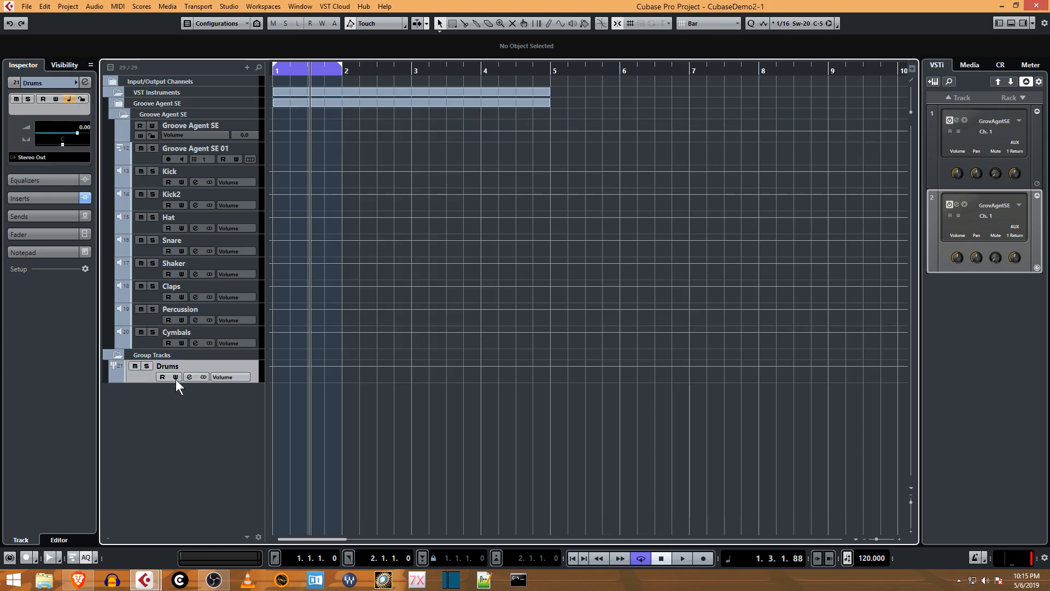
{"action": "left_click_drag", "start_coordinate": [1049, 109], "coordinate": [421, 154]}
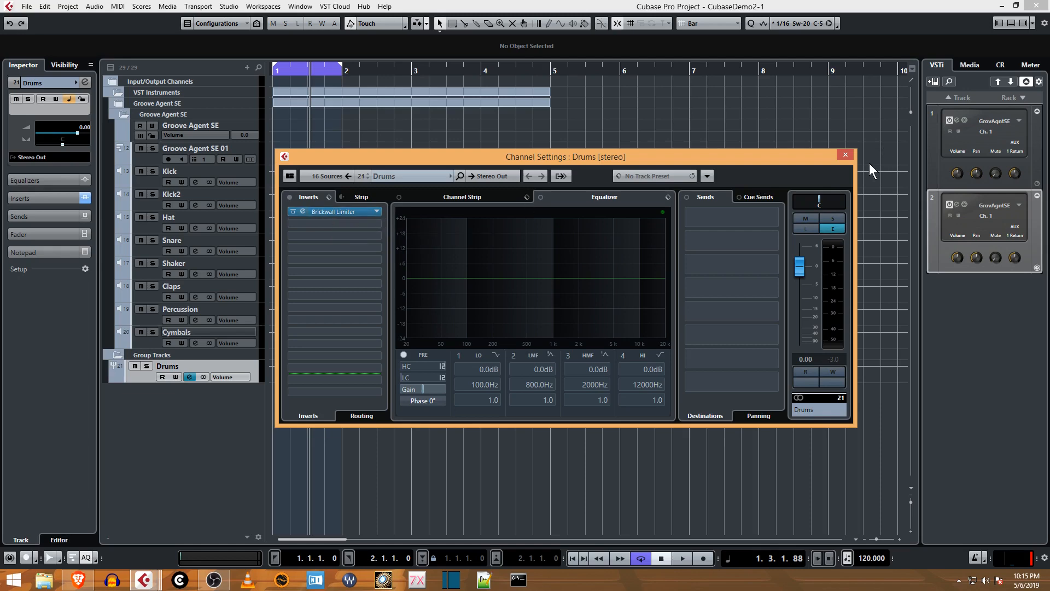
{"action": "left_click", "coordinate": [845, 155]}
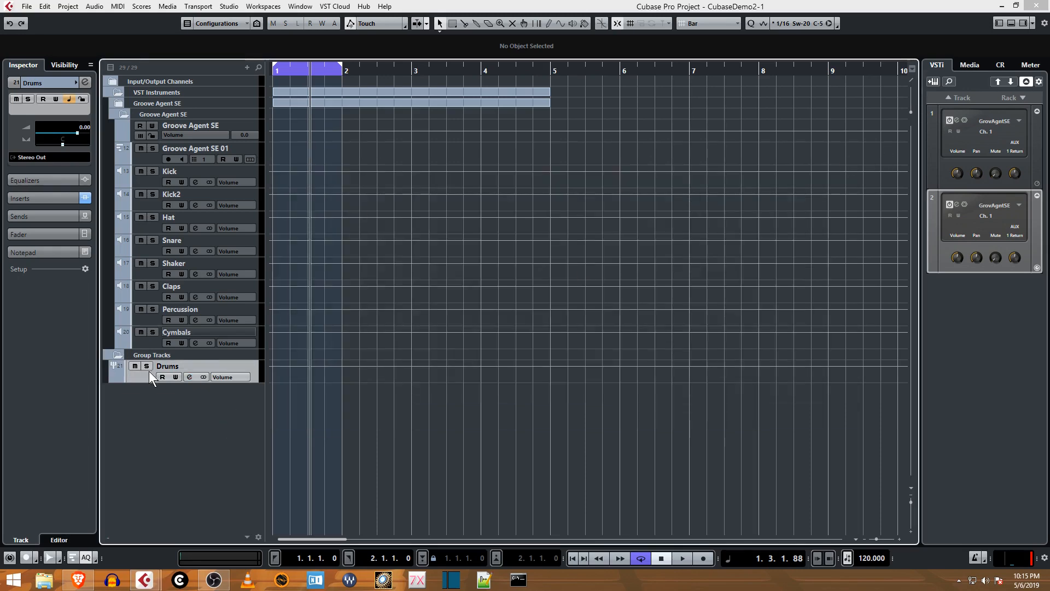
{"action": "right_click", "coordinate": [151, 385]}
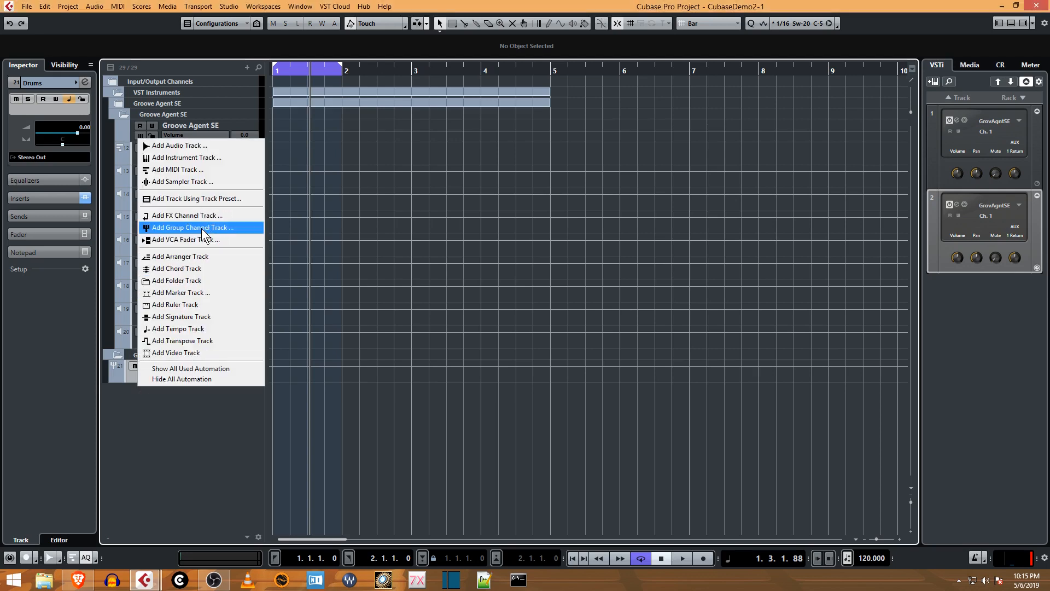
{"action": "left_click", "coordinate": [207, 401]}
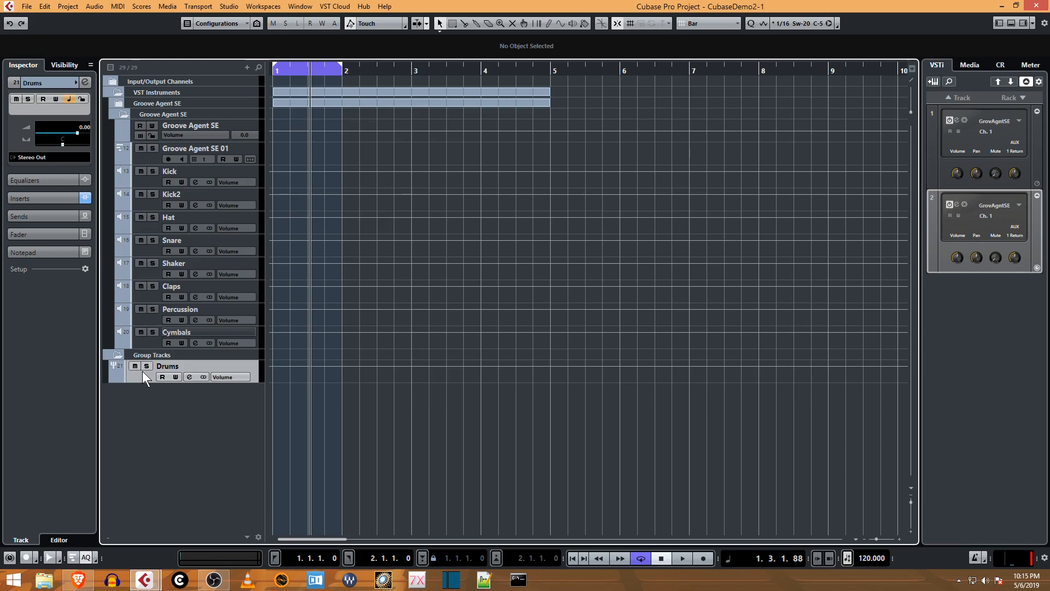
- Check the effects available for the Drums group's first insert slot, then close its channel settings
{"action": "left_click", "coordinate": [189, 377]}
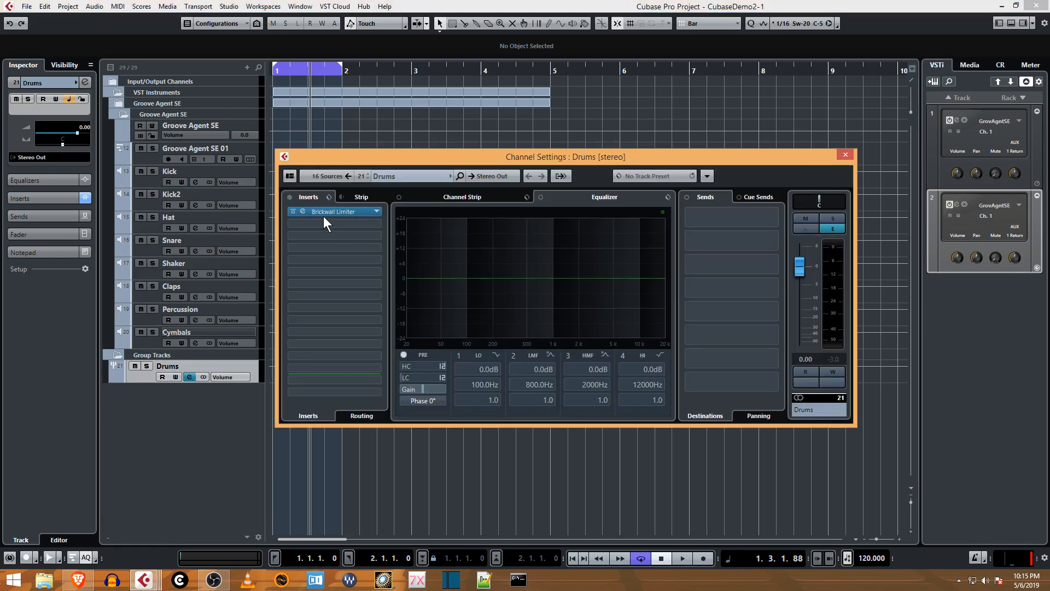
{"action": "left_click", "coordinate": [376, 212]}
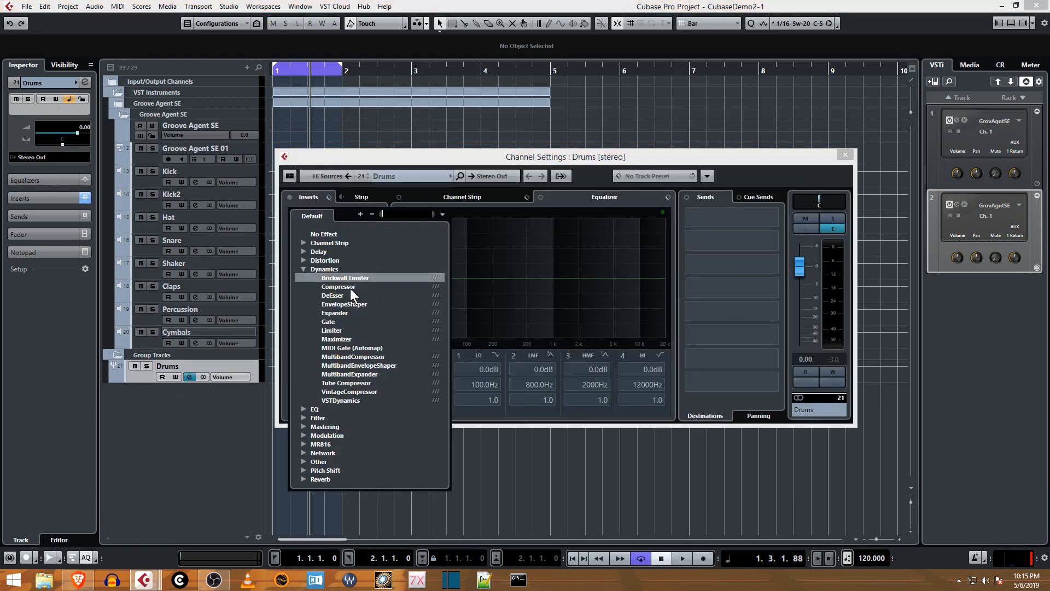
{"action": "left_click", "coordinate": [600, 178]}
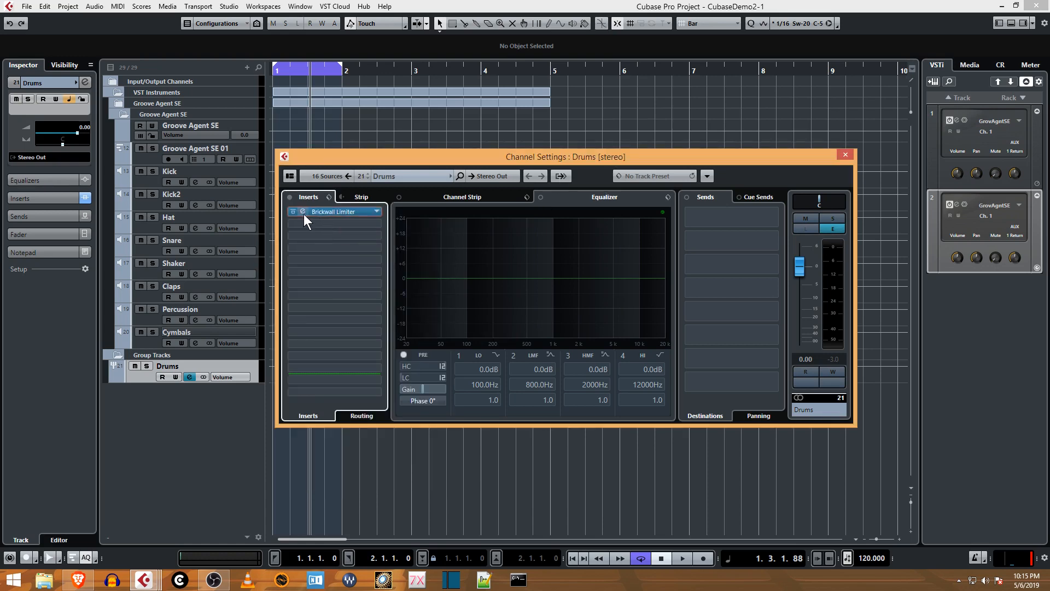
{"action": "left_click", "coordinate": [845, 157]}
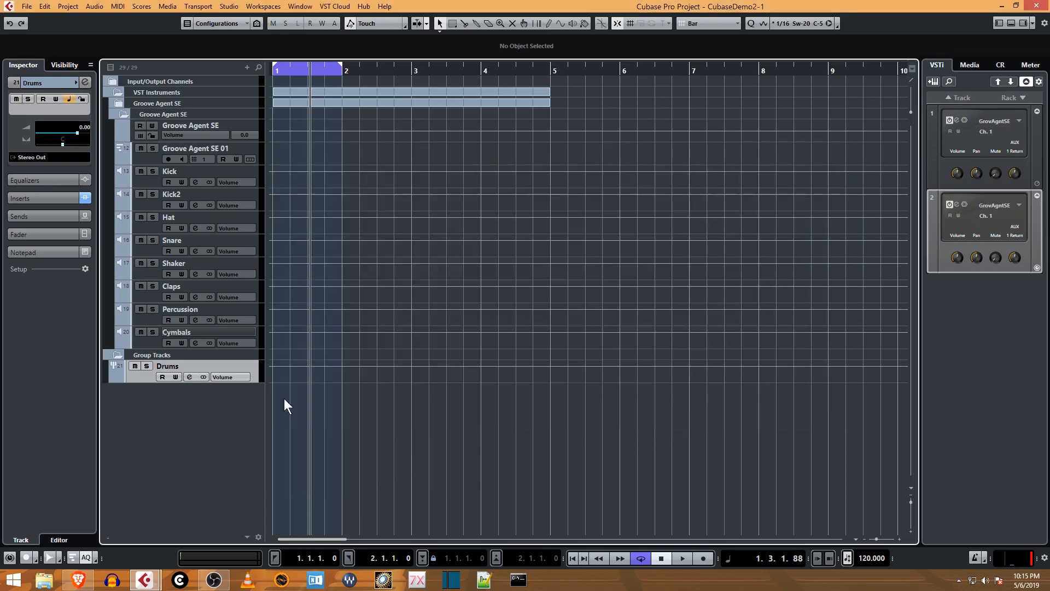
- Look at the separate Kick, Kick2, Hat and Snare output tracks one after another
{"action": "left_click", "coordinate": [146, 186]}
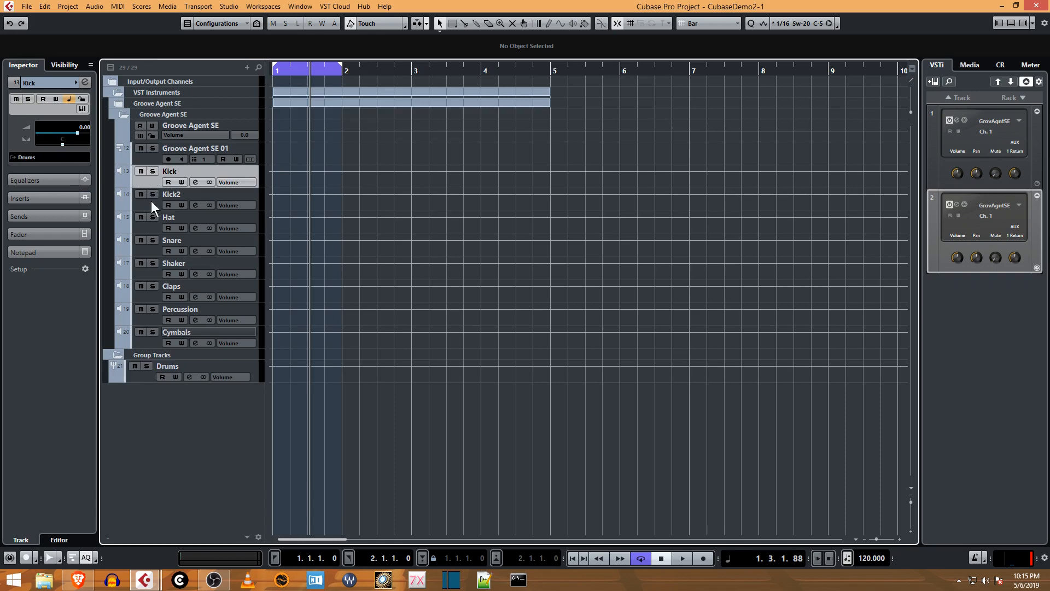
{"action": "left_click", "coordinate": [151, 202]}
{"action": "left_click", "coordinate": [146, 222]}
{"action": "left_click", "coordinate": [148, 240]}
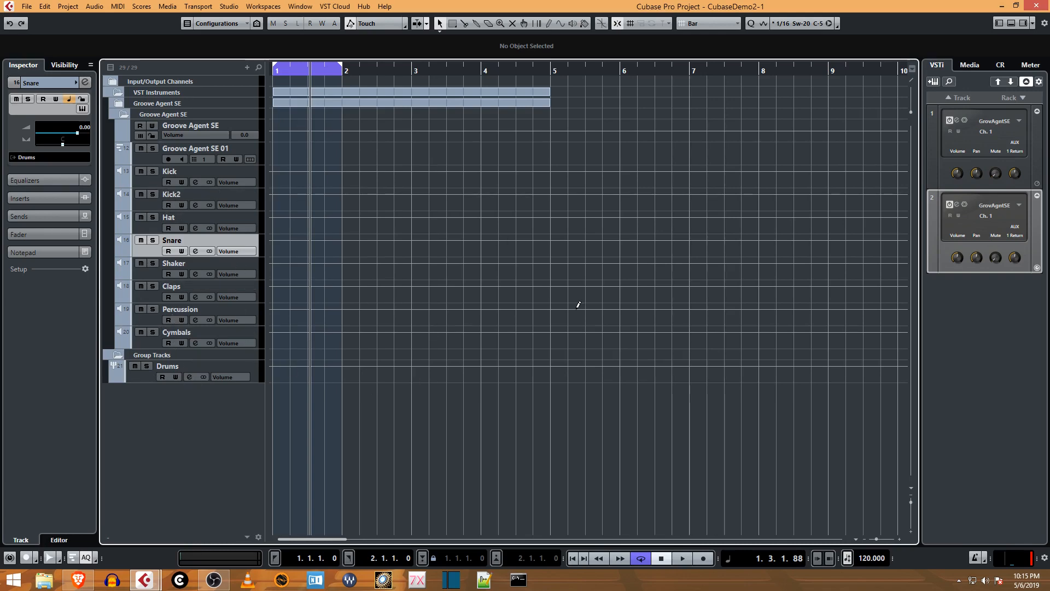
- Select the Groove Agent SE 01 track and reopen its instrument to edit the Kick pad
{"action": "left_click", "coordinate": [150, 156]}
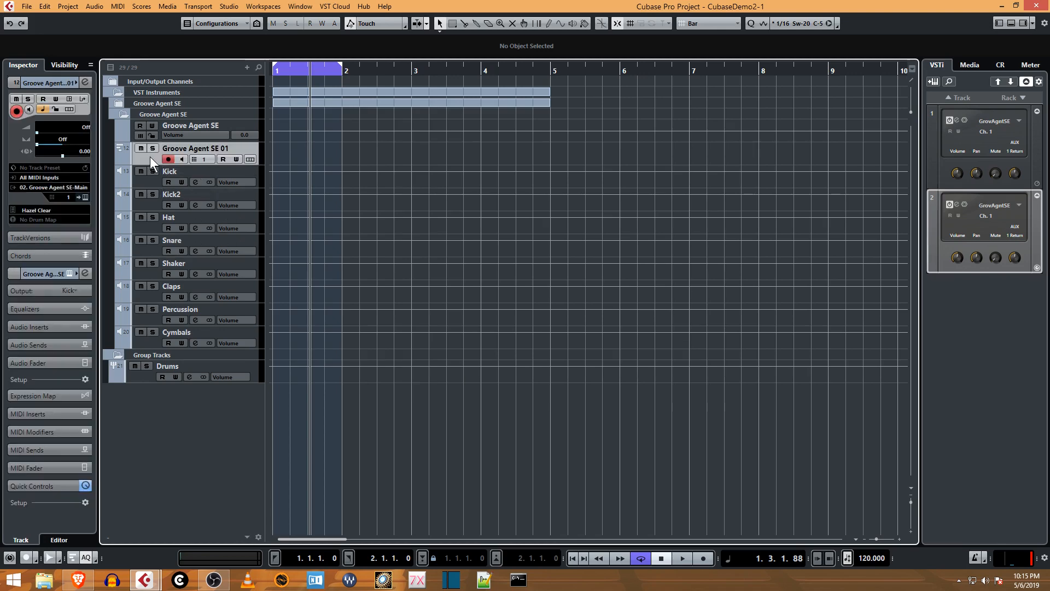
{"action": "left_click", "coordinate": [957, 205]}
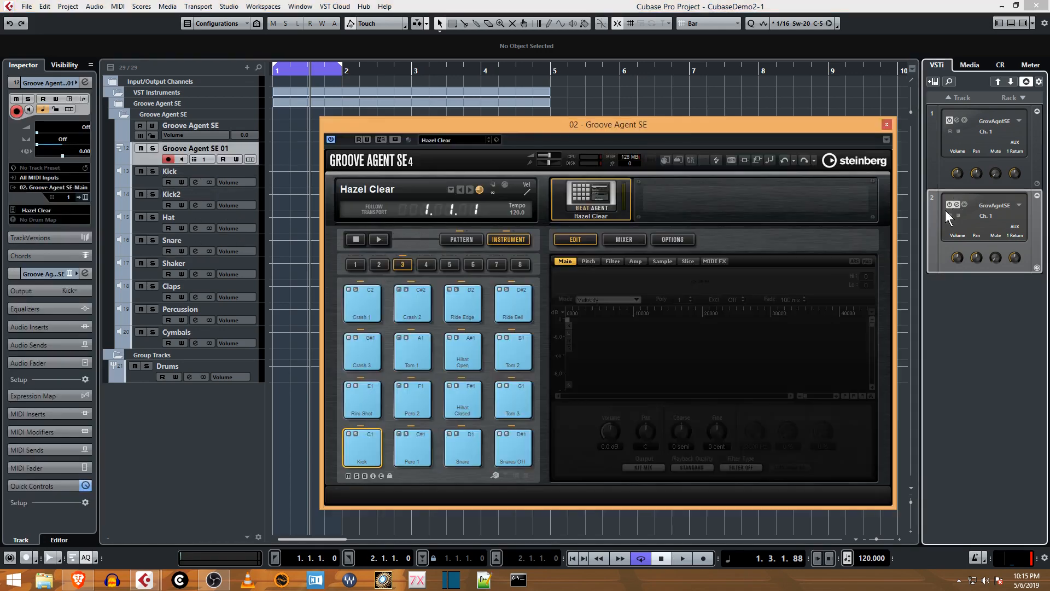
{"action": "left_click", "coordinate": [366, 445]}
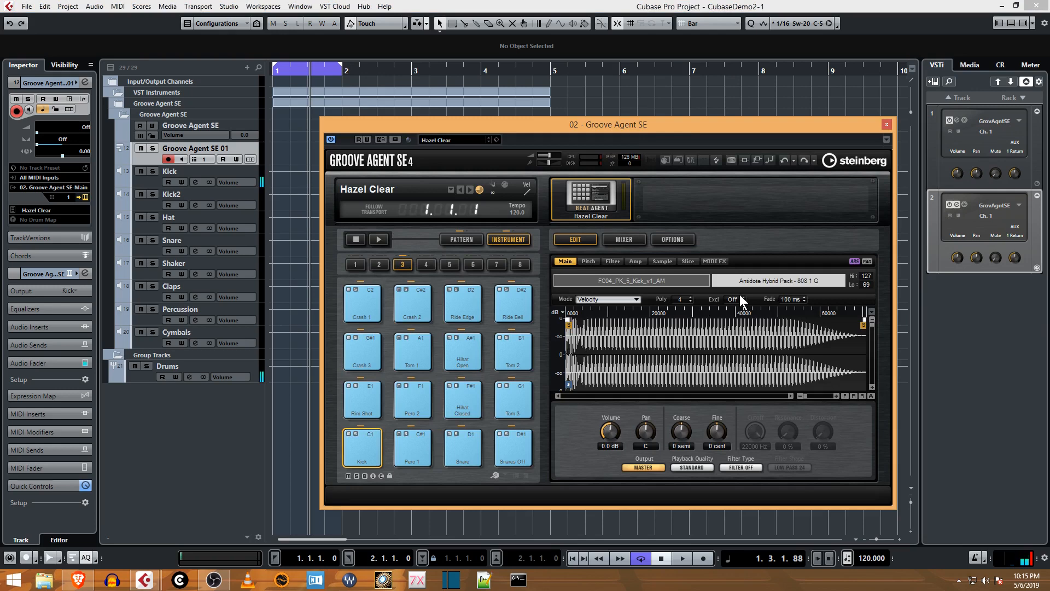
- Set the Kick pad's first layer to an upper velocity of 62 and replace its sample with Antidote Hybrid Pack - 808 2 G#.wav
{"action": "left_click", "coordinate": [668, 280]}
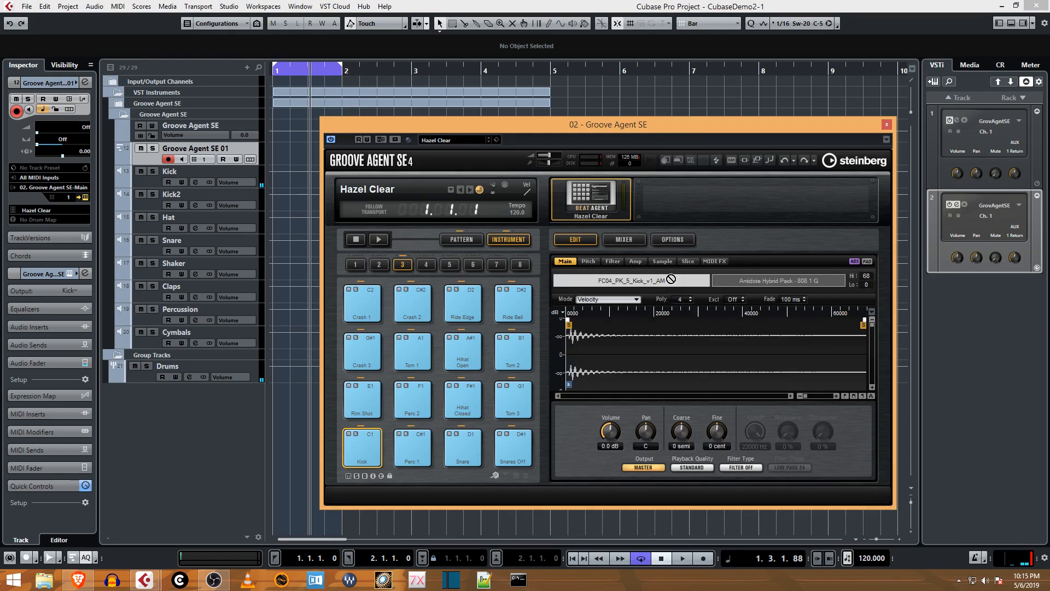
{"action": "left_click_drag", "start_coordinate": [710, 279], "coordinate": [696, 280]}
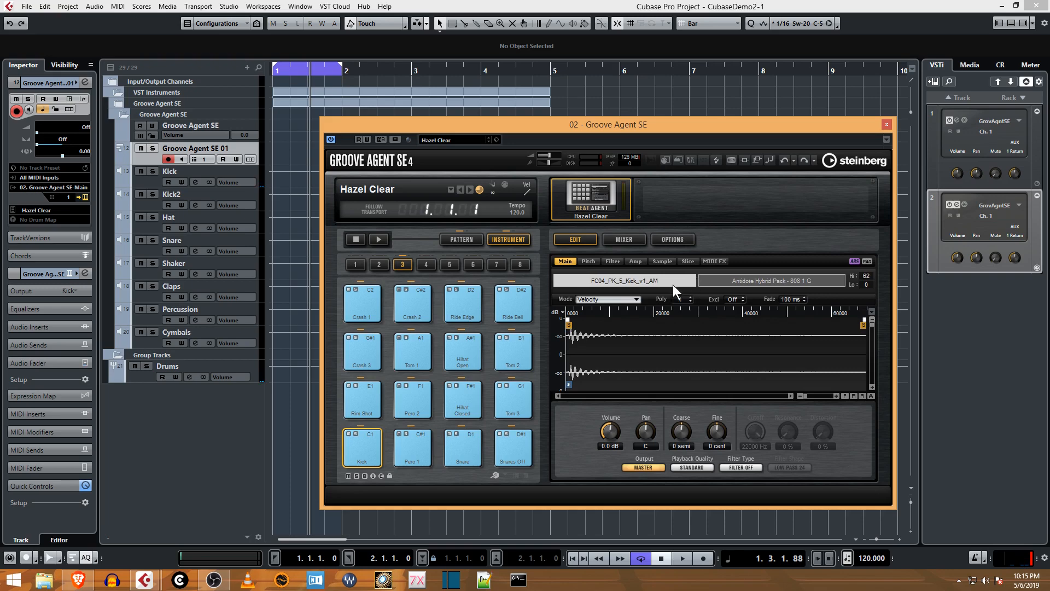
{"action": "right_click", "coordinate": [674, 281]}
{"action": "left_click", "coordinate": [698, 290]}
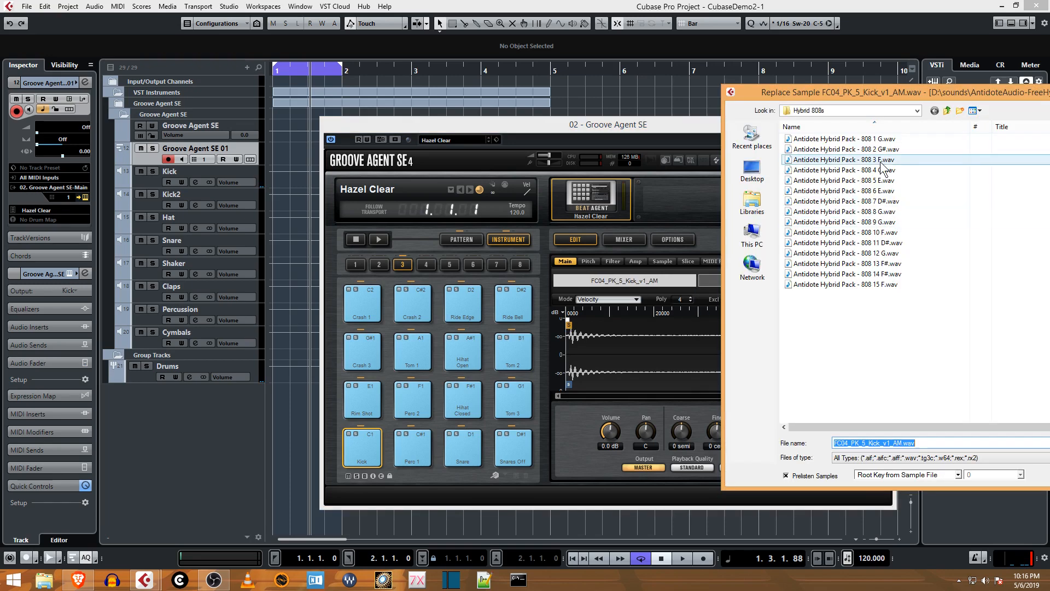
{"action": "left_click", "coordinate": [868, 150]}
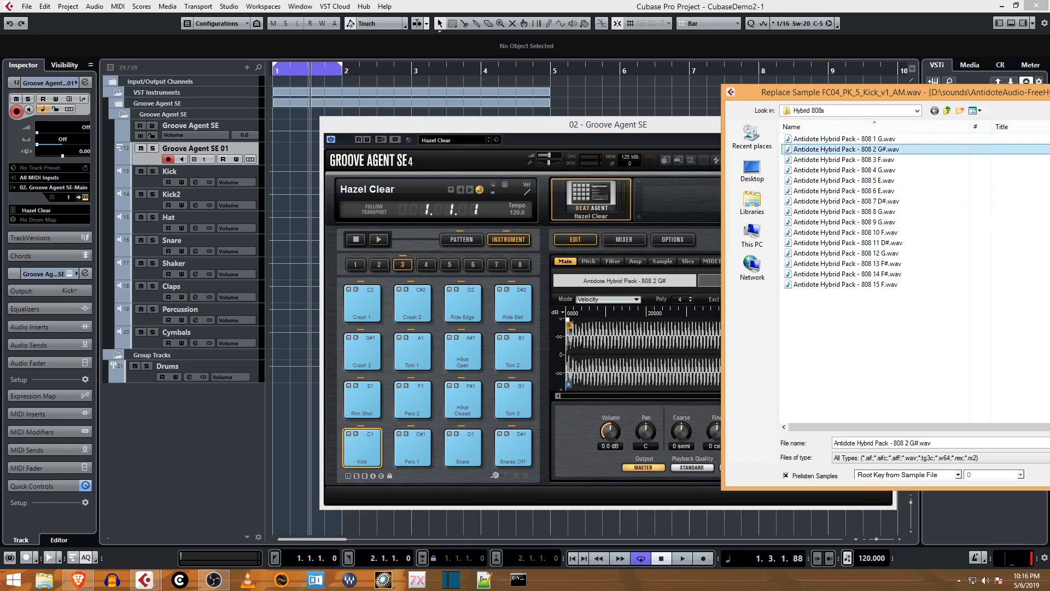
{"action": "key", "text": "Return"}
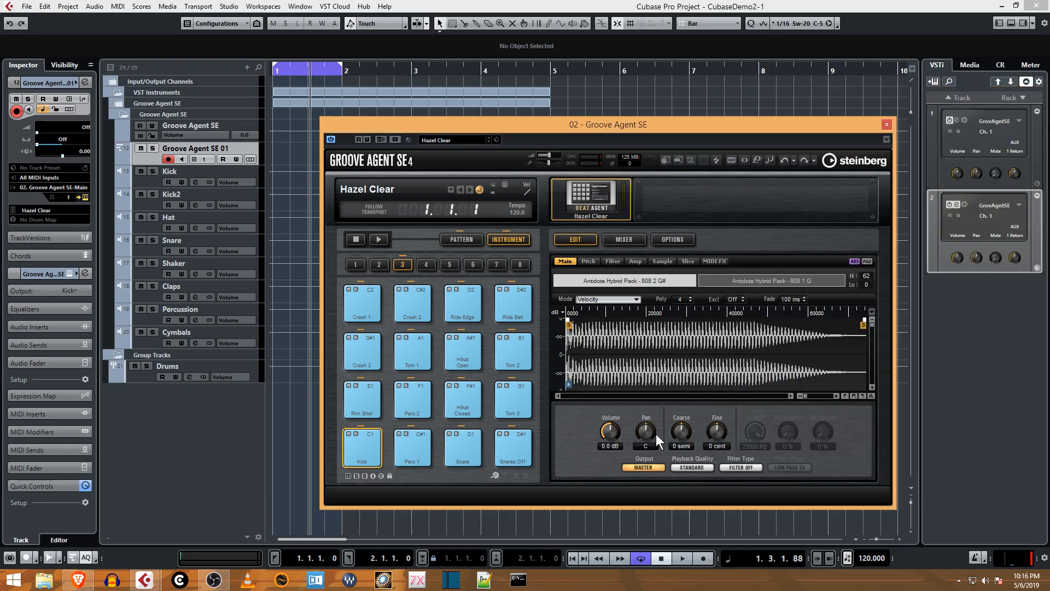
- Audition the Kick pad at different velocities to compare its two 808 layers
{"action": "left_click", "coordinate": [376, 456]}
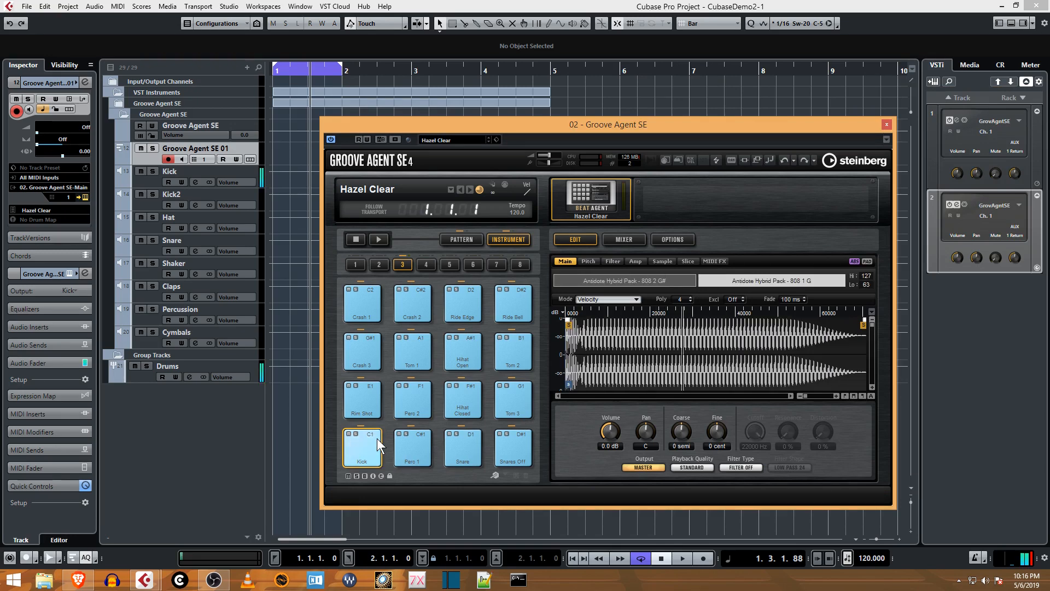
{"action": "left_click", "coordinate": [376, 460]}
{"action": "left_click", "coordinate": [377, 435]}
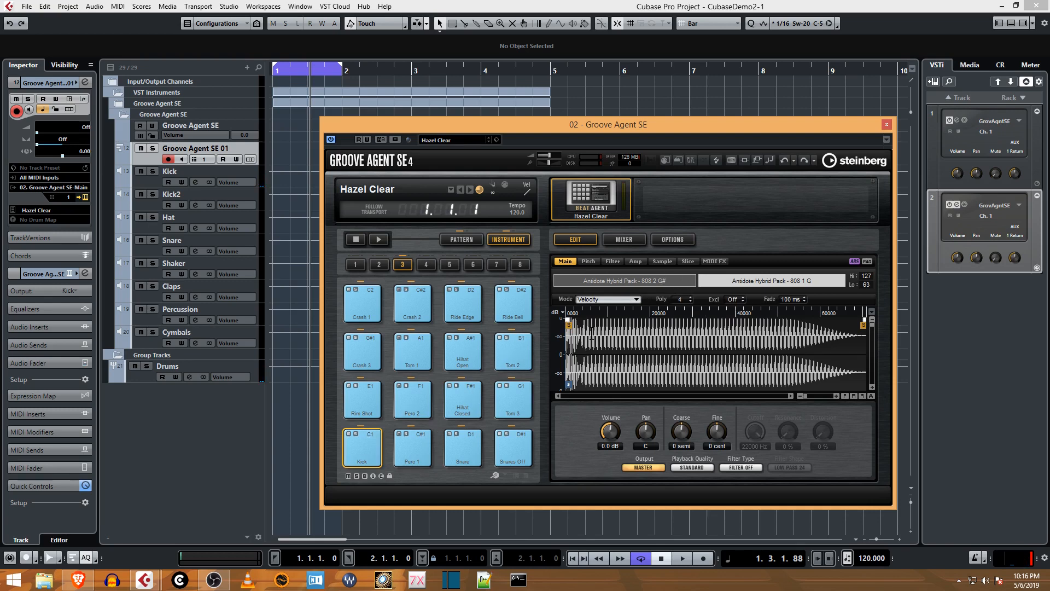
- Set the 808 2 G# layer's upper velocity to 65 and check the sample replacement and removal options
{"action": "mouse_move", "coordinate": [699, 281]}
{"action": "left_mouse_down"}
{"action": "mouse_move", "coordinate": [671, 281]}
{"action": "mouse_move", "coordinate": [721, 281]}
{"action": "mouse_move", "coordinate": [704, 281]}
{"action": "left_mouse_up"}
{"action": "right_click", "coordinate": [693, 280]}
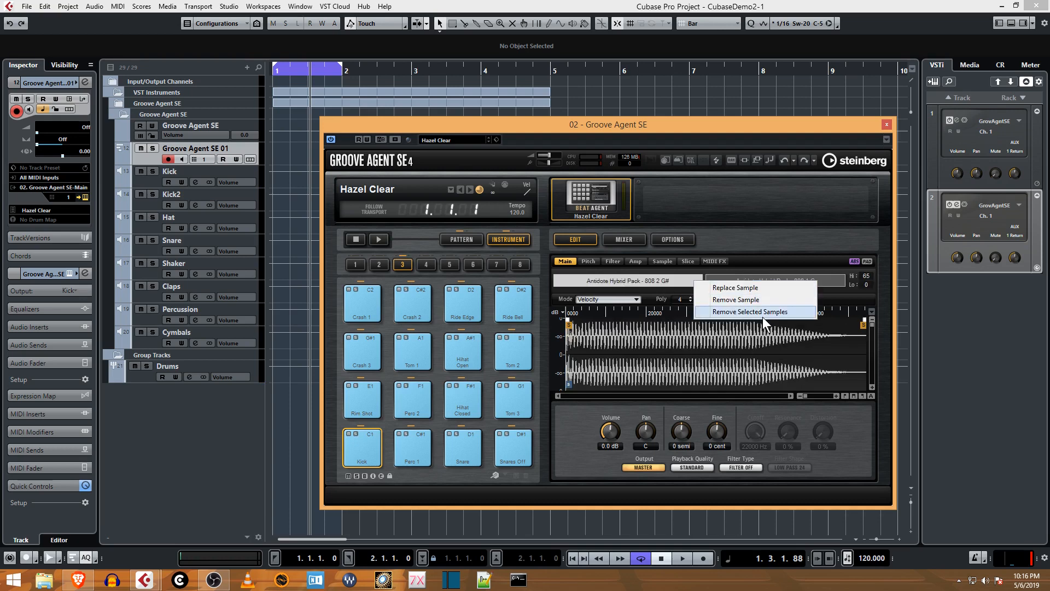
{"action": "left_click", "coordinate": [767, 244]}
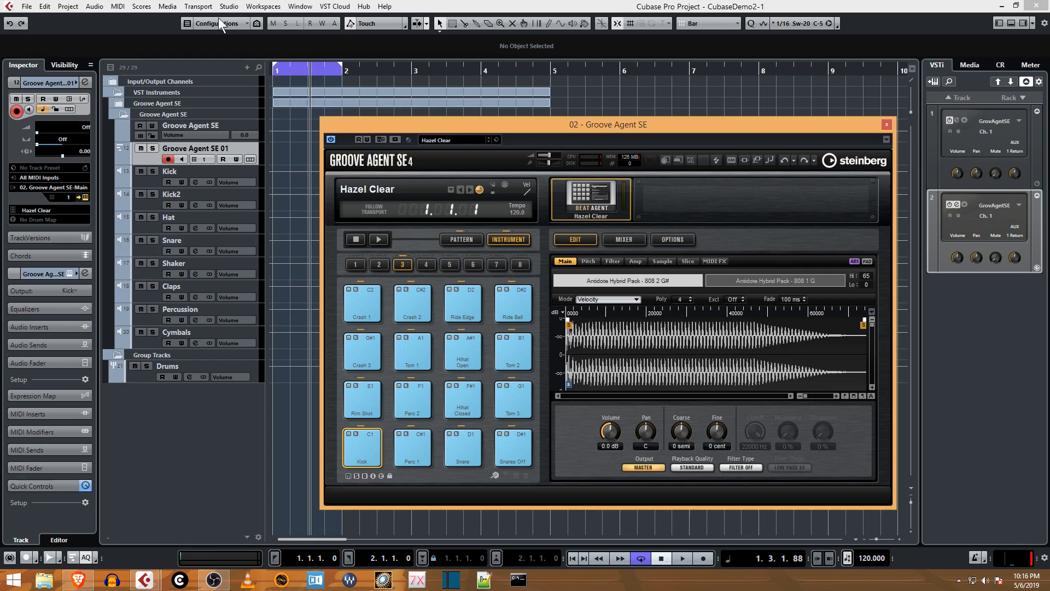
- Save the project and review the Beat Agent kit's saving and export options
{"action": "left_click", "coordinate": [31, 5]}
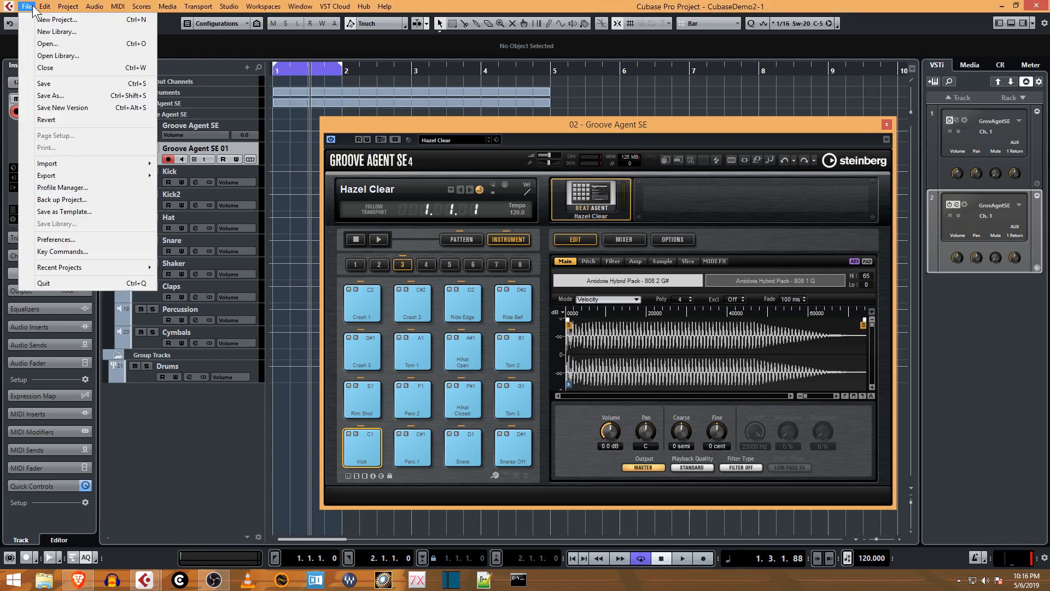
{"action": "left_click", "coordinate": [62, 87]}
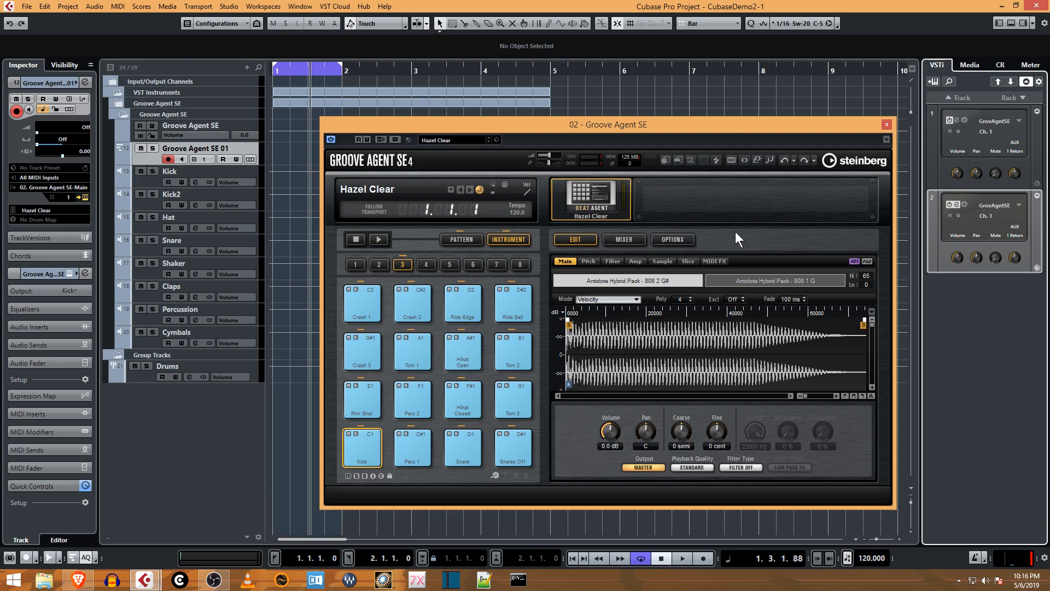
{"action": "right_click", "coordinate": [595, 202]}
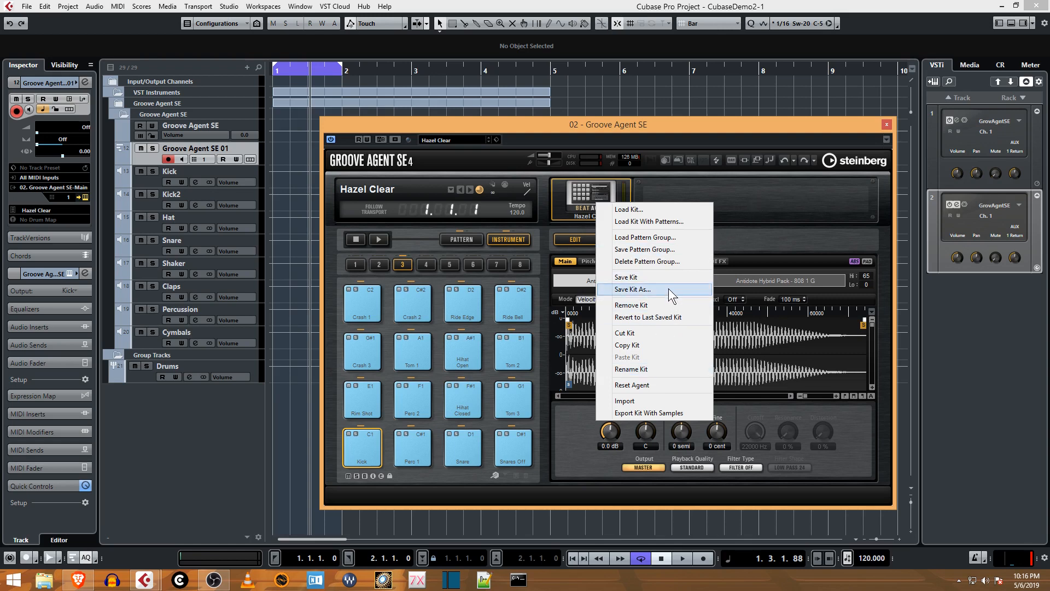
{"action": "left_click", "coordinate": [748, 217]}
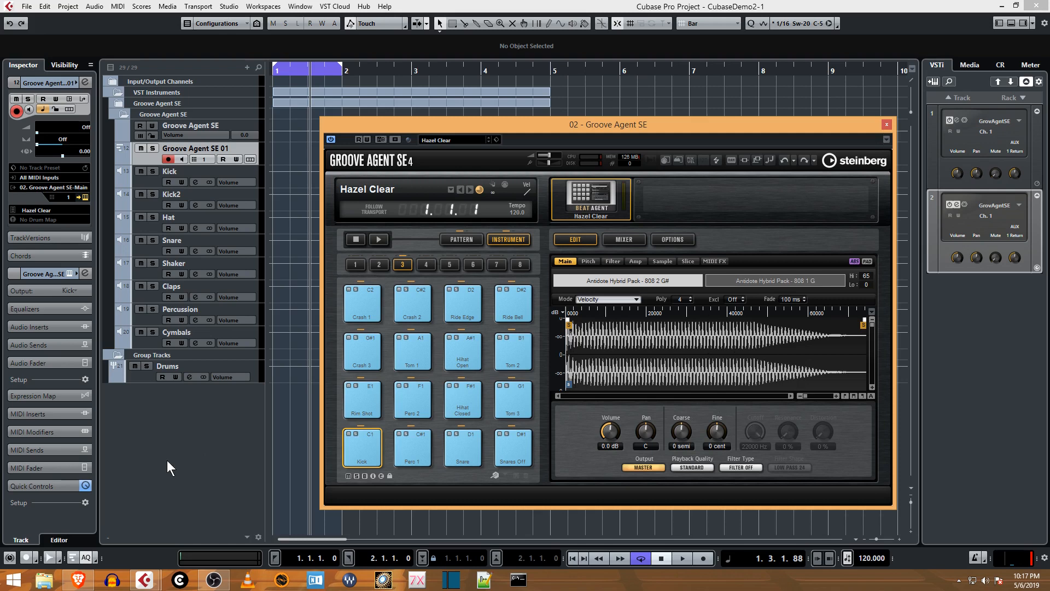
- Remove the 808 2 G# sample from the Kick pad and audition the remaining 808 1 G layer
{"action": "right_click", "coordinate": [623, 279]}
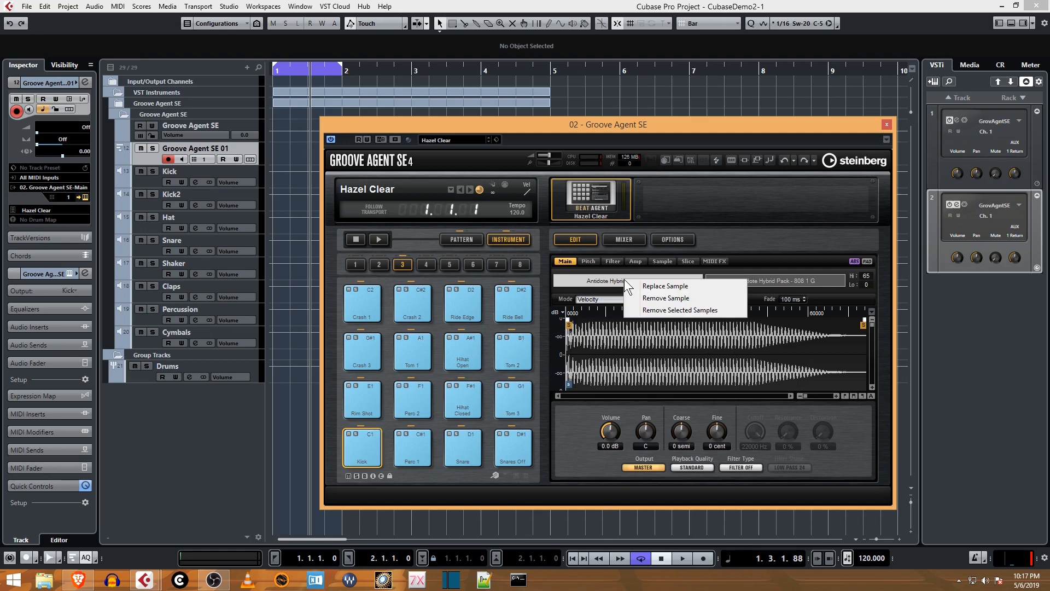
{"action": "left_click", "coordinate": [674, 298]}
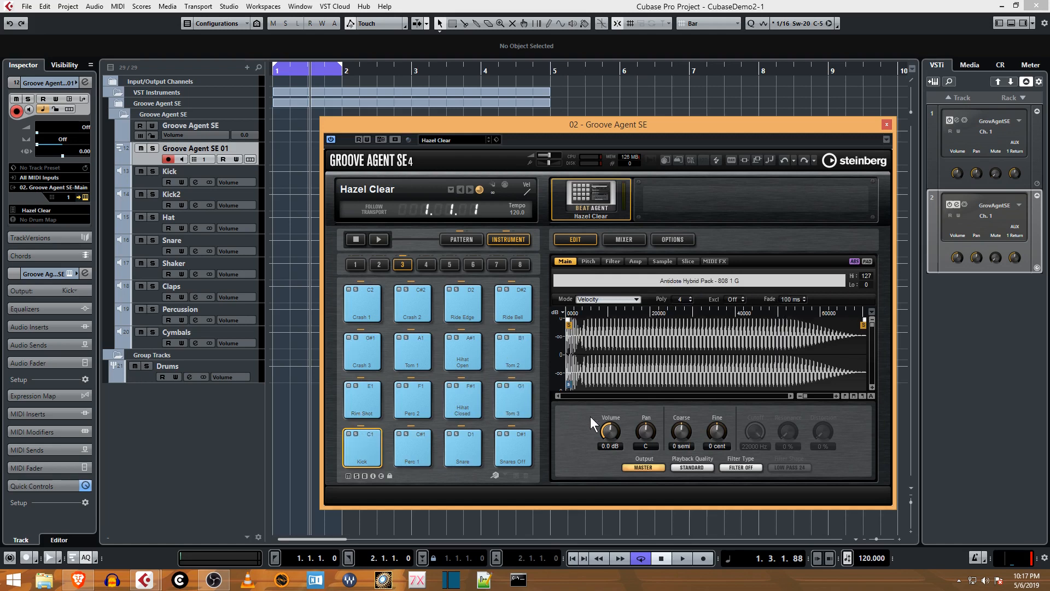
{"action": "left_click", "coordinate": [379, 464]}
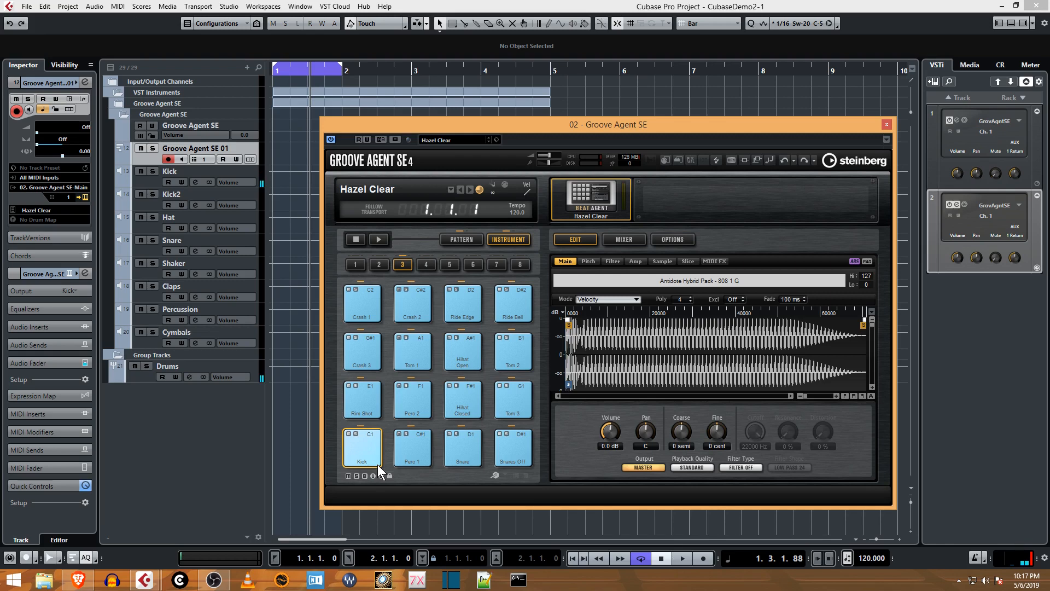
{"action": "left_click", "coordinate": [377, 465]}
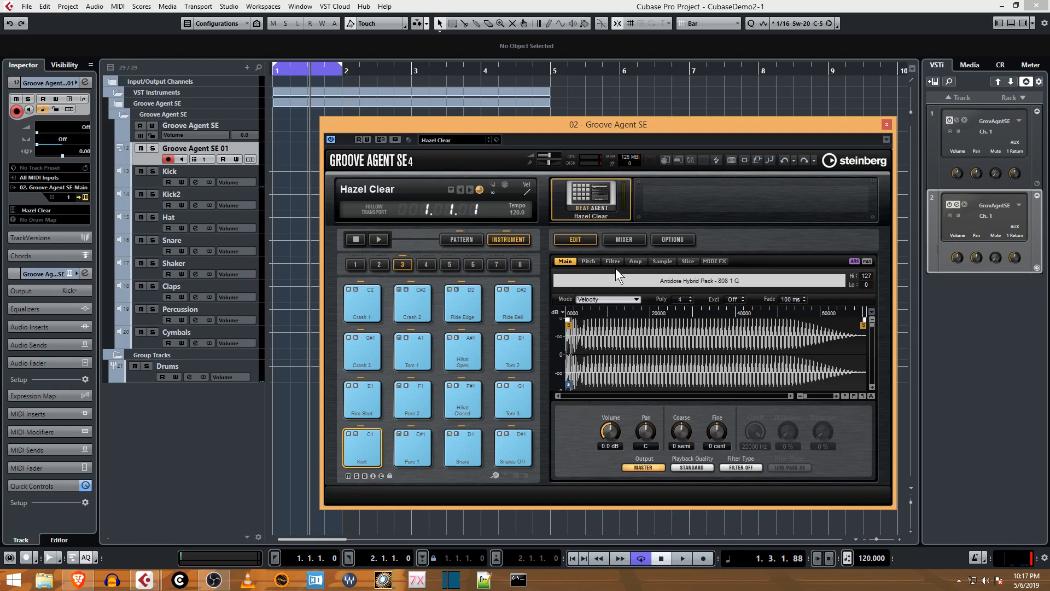
- Shorten the Kick pad's 808 1 G sample by moving its end to about 7590, auditioning the cut along the way
{"action": "left_click", "coordinate": [660, 262]}
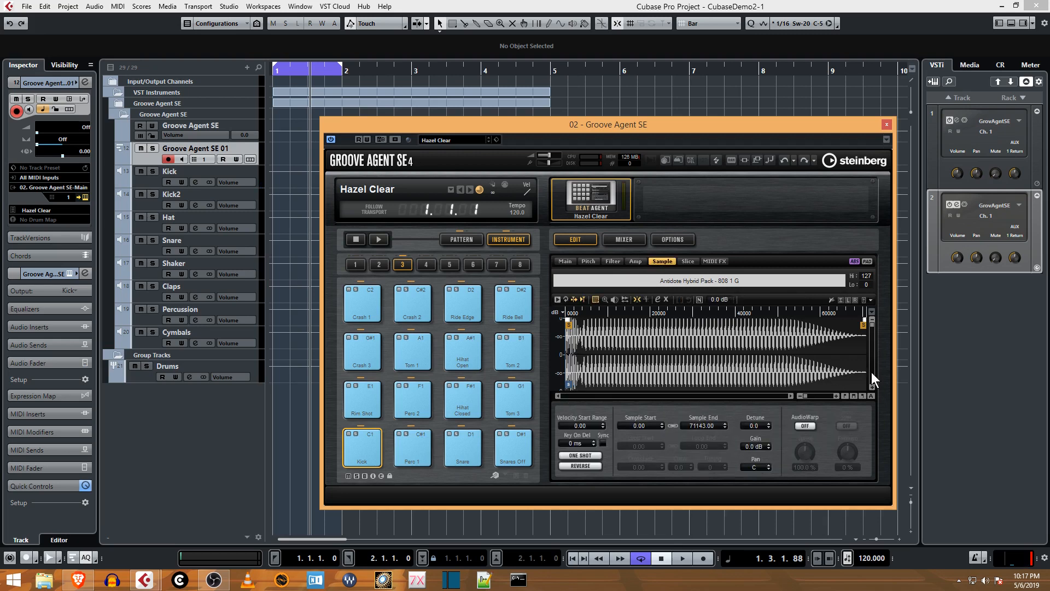
{"action": "left_click_drag", "start_coordinate": [864, 325], "coordinate": [578, 328]}
{"action": "left_click", "coordinate": [362, 454]}
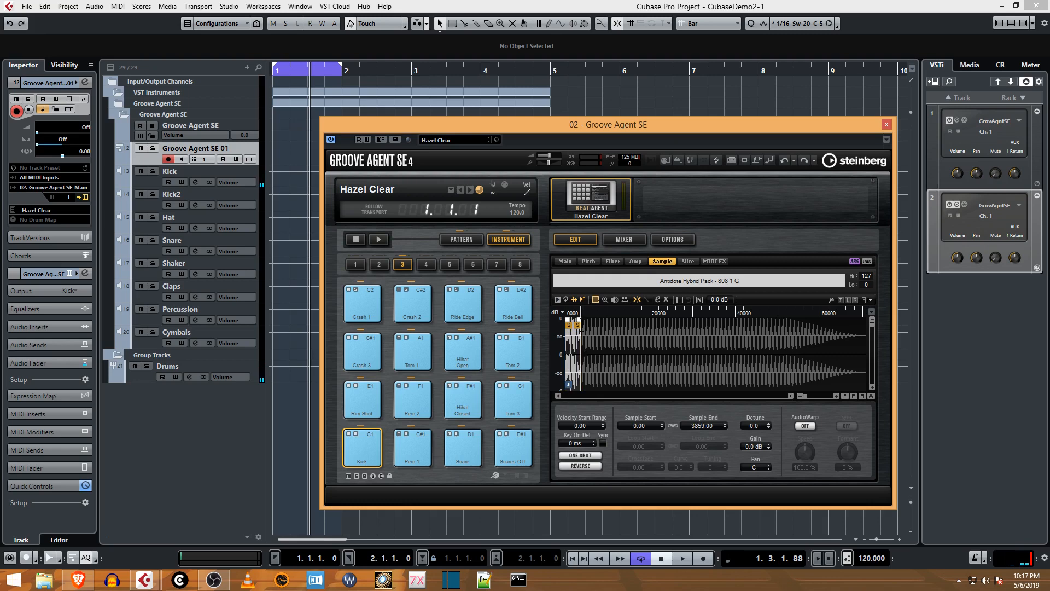
{"action": "left_click_drag", "start_coordinate": [578, 326], "coordinate": [595, 326]}
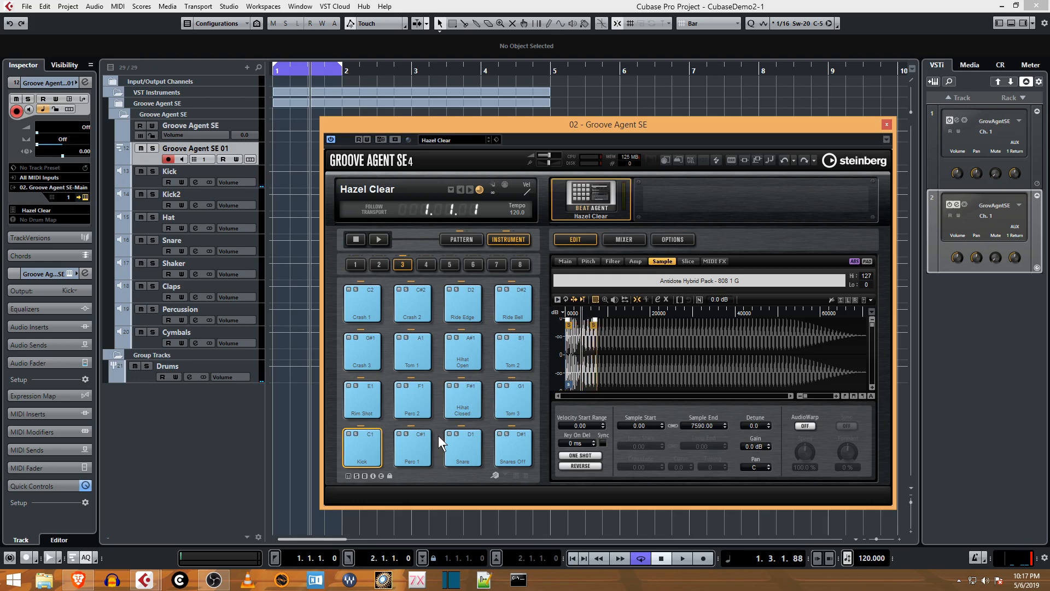
- Move the end of the Kick pad's 808 1 G sample out to about 13894, auditioning and checking the amp envelope along the way
{"action": "left_click", "coordinate": [359, 449]}
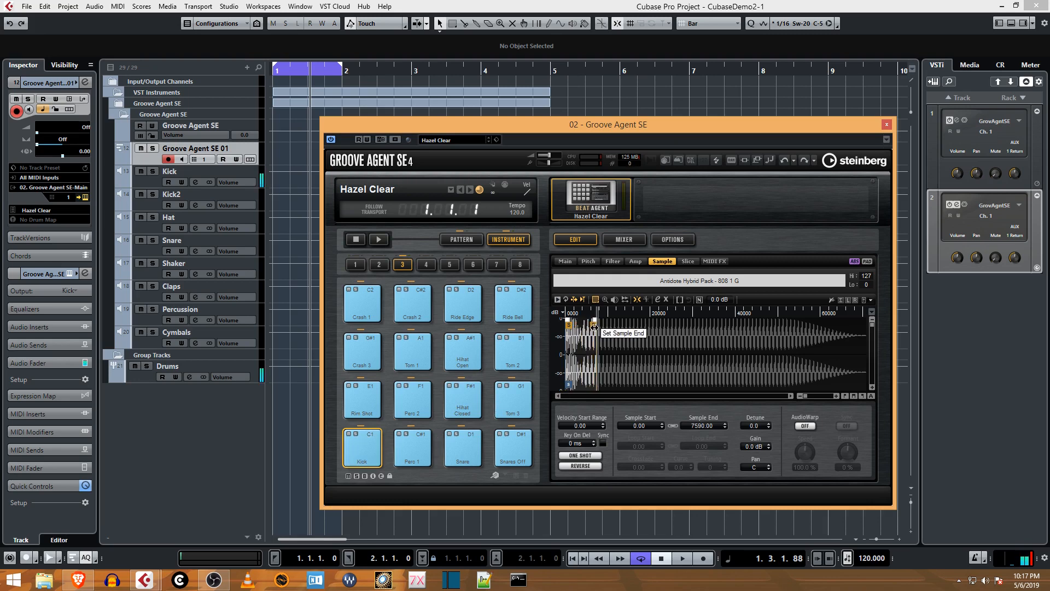
{"action": "mouse_move", "coordinate": [594, 326]}
{"action": "left_mouse_down"}
{"action": "mouse_move", "coordinate": [626, 331]}
{"action": "mouse_move", "coordinate": [619, 338]}
{"action": "left_mouse_up"}
{"action": "left_click", "coordinate": [636, 261]}
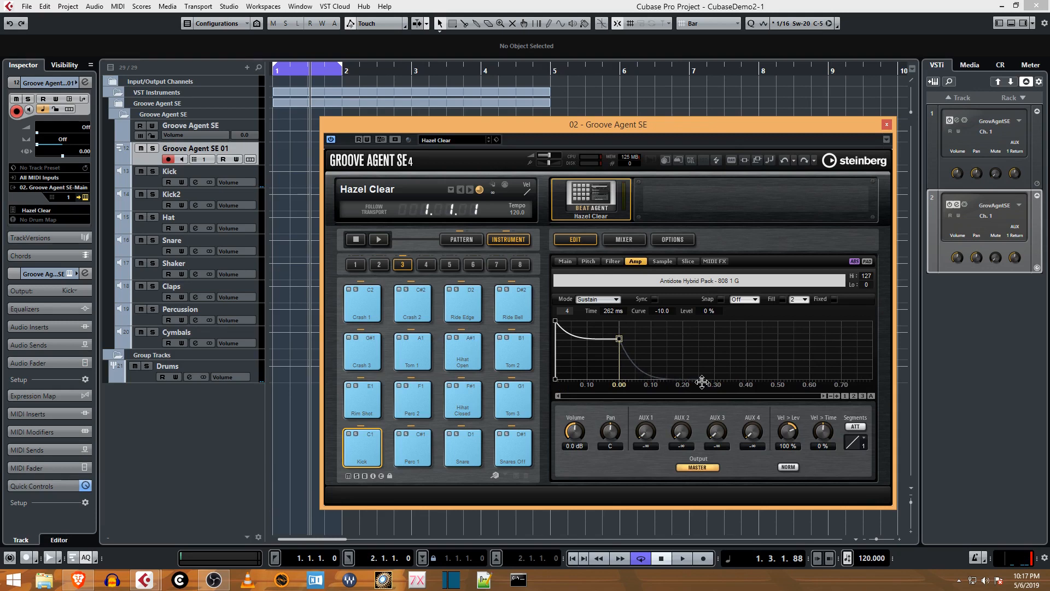
{"action": "left_click", "coordinate": [365, 449]}
{"action": "left_click", "coordinate": [661, 262]}
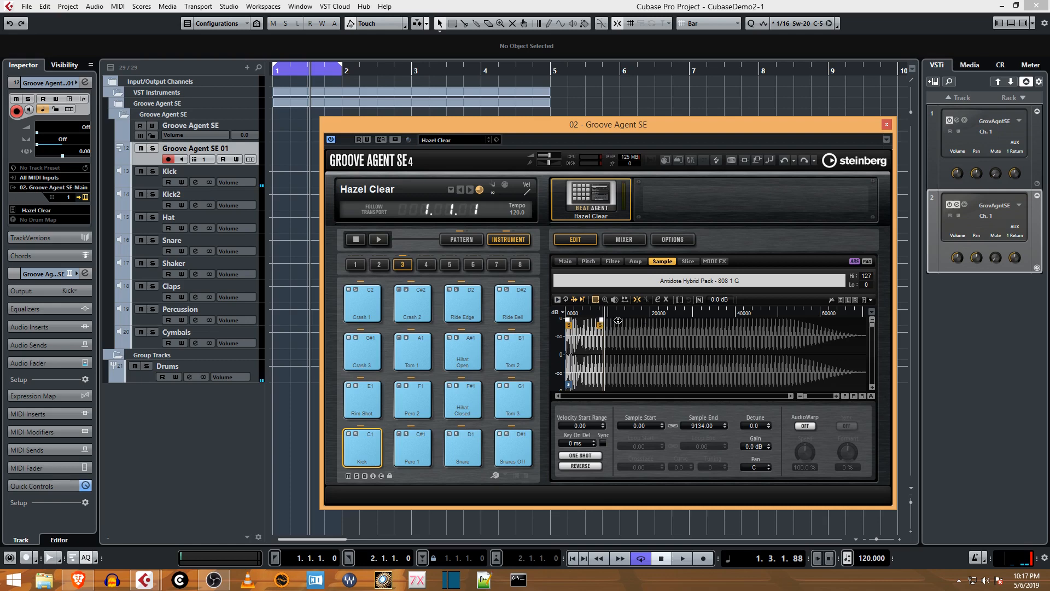
{"action": "left_click_drag", "start_coordinate": [600, 325], "coordinate": [622, 325]}
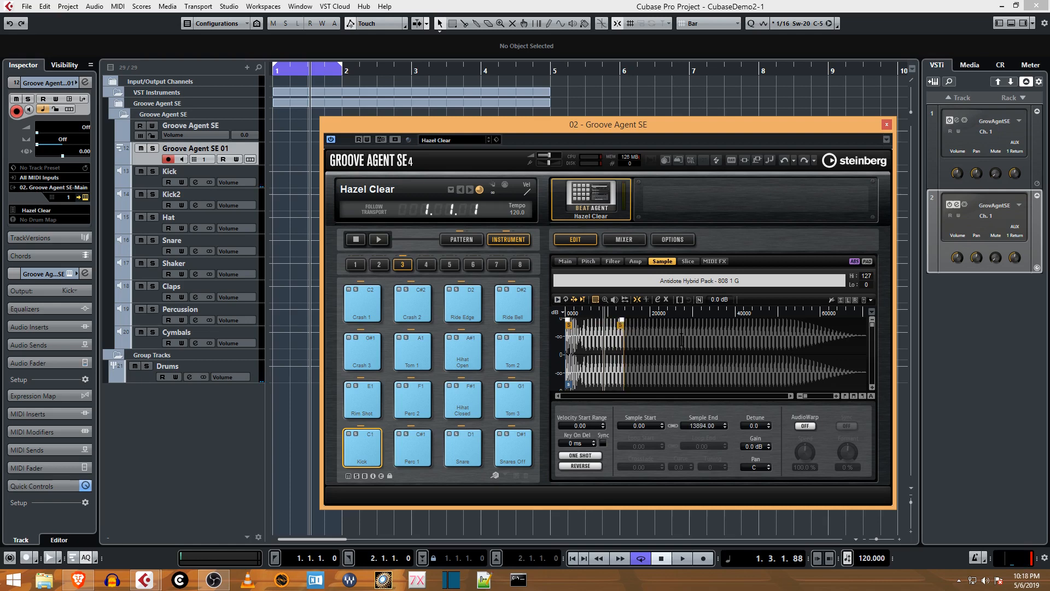
- Extend the Kick pad's 808 1 G sample end to about 71143, near the end of the waveform, and audition it
{"action": "left_click_drag", "start_coordinate": [813, 395], "coordinate": [793, 394]}
{"action": "left_click_drag", "start_coordinate": [622, 328], "coordinate": [863, 347]}
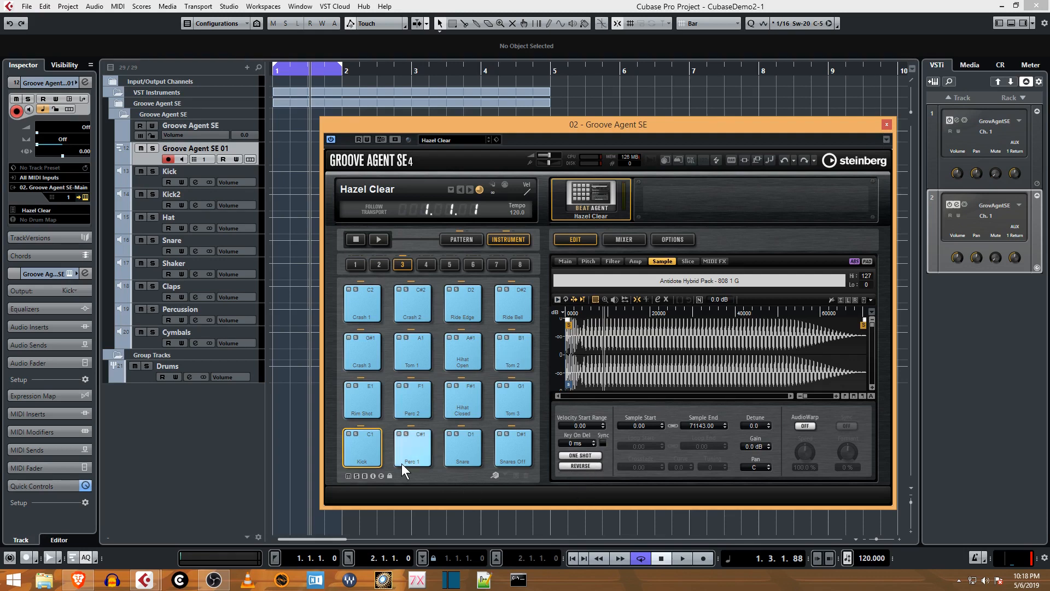
{"action": "left_click", "coordinate": [379, 434]}
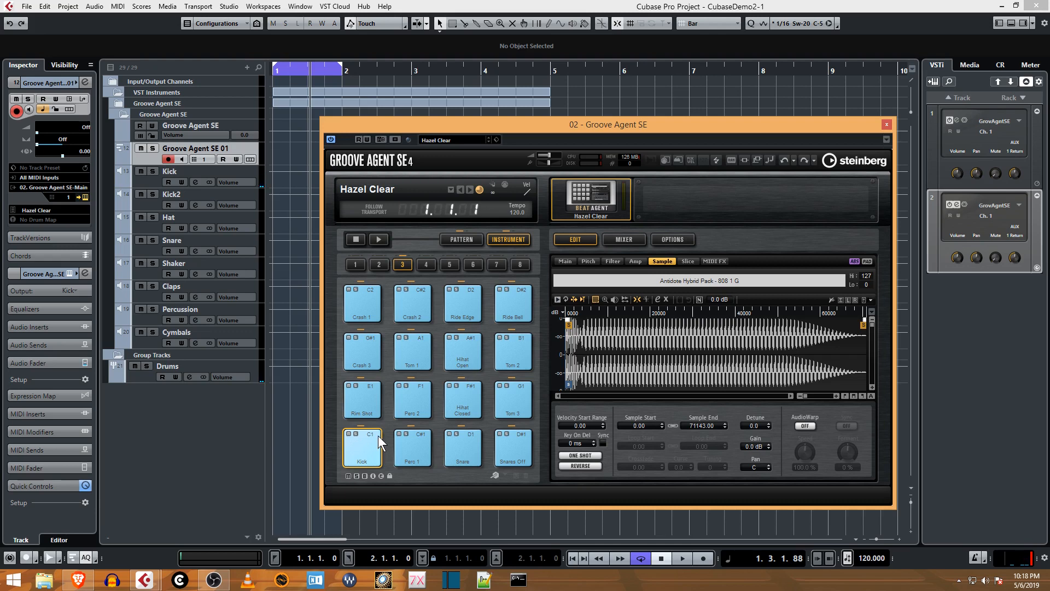
{"action": "left_click", "coordinate": [377, 436]}
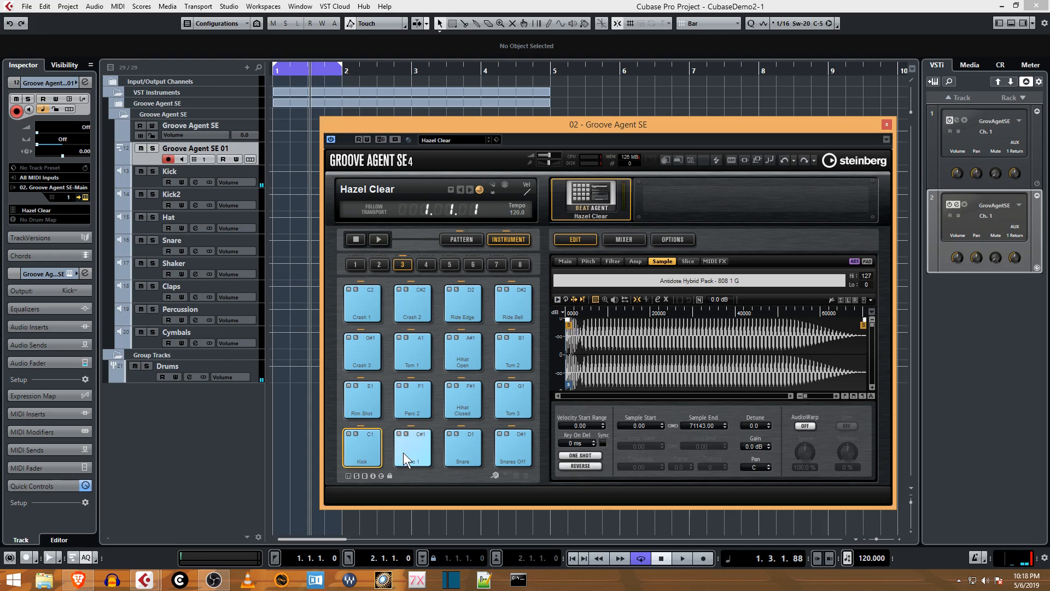
- Change the 808 1 G sample's playback mode to No Loop and audition the Kick pad
{"action": "left_click", "coordinate": [593, 454]}
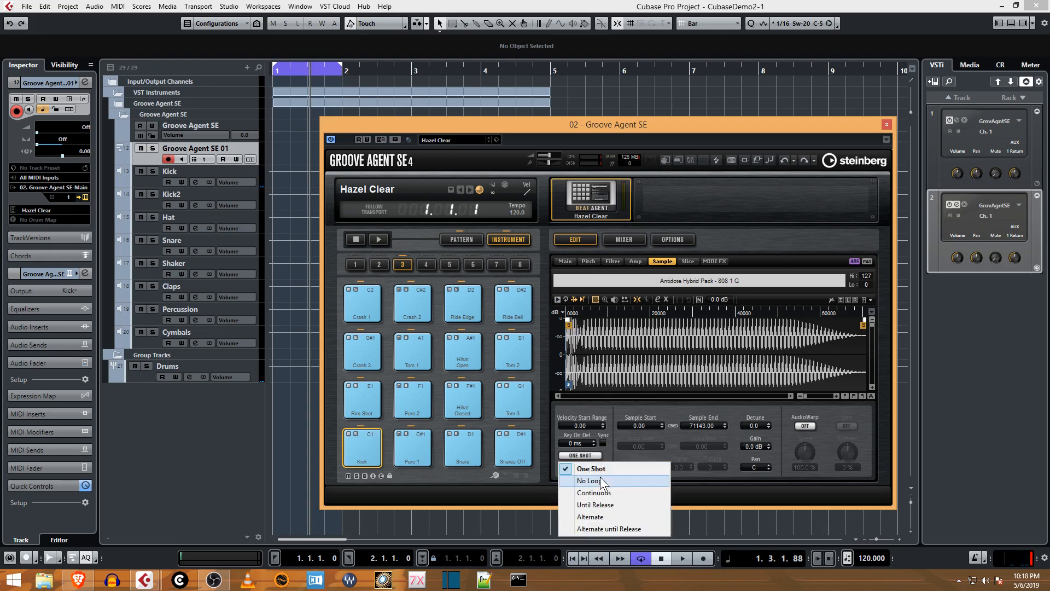
{"action": "left_click", "coordinate": [599, 479]}
{"action": "left_click", "coordinate": [365, 448]}
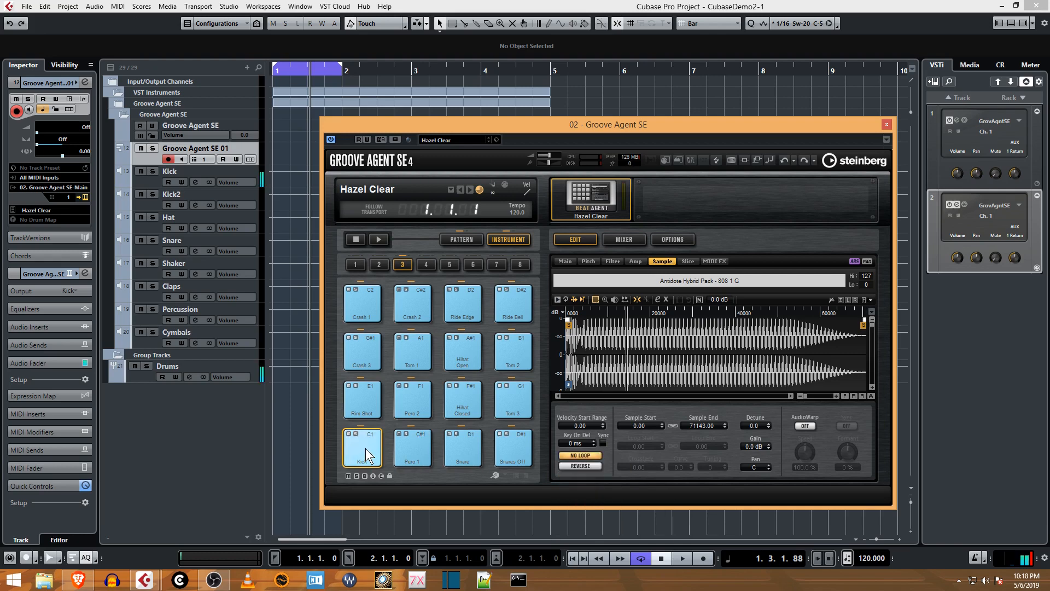
- Stretch the Kick's amp envelope, moving the sustain node's time to about 410 ms and the release to 474 ms, and audition it
{"action": "left_click", "coordinate": [635, 261]}
{"action": "left_click_drag", "start_coordinate": [638, 339], "coordinate": [683, 339]}
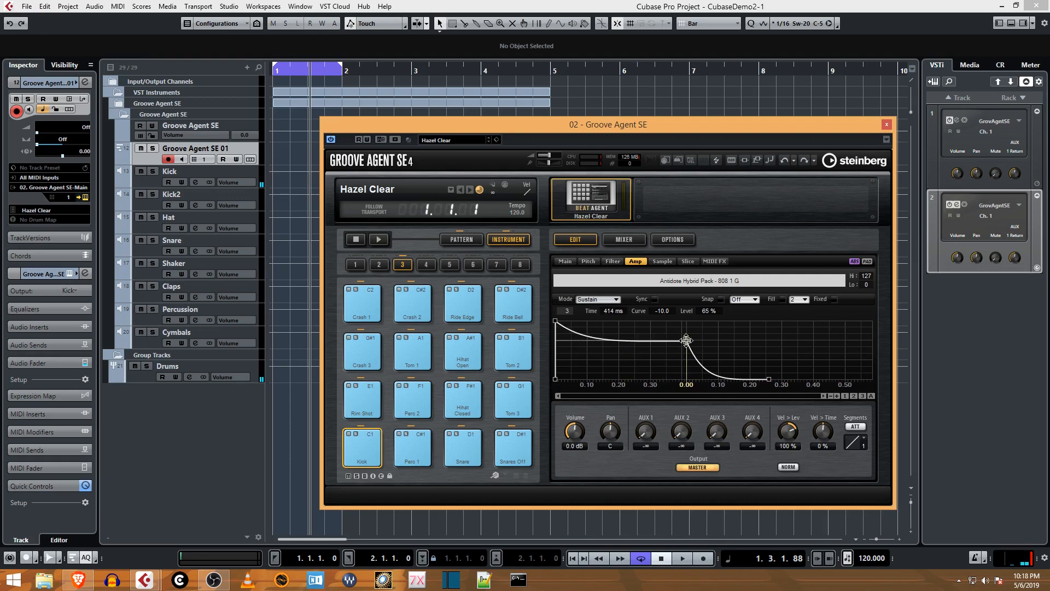
{"action": "left_click_drag", "start_coordinate": [770, 379], "coordinate": [830, 375]}
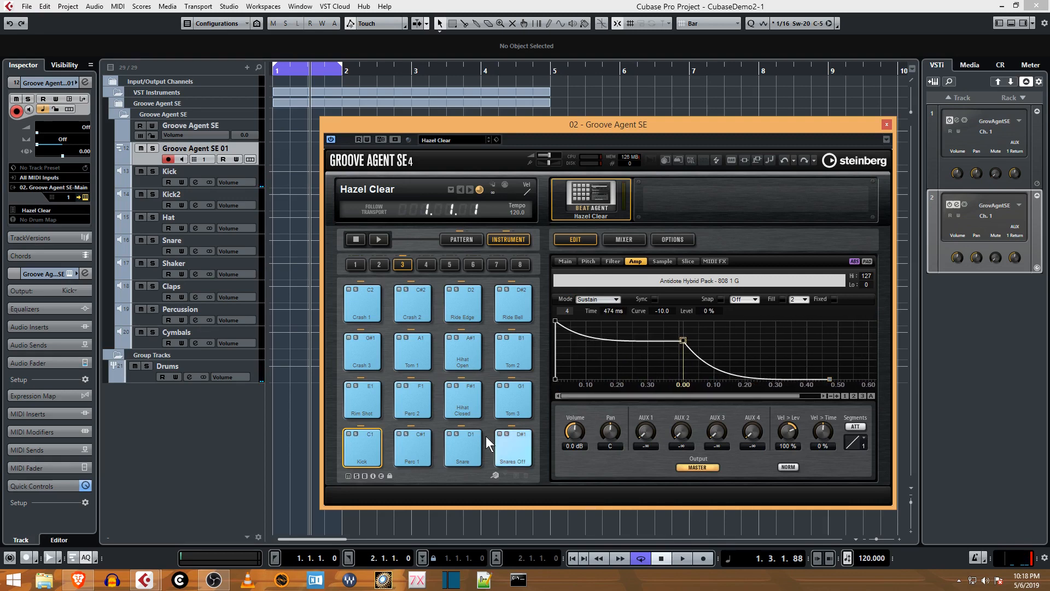
{"action": "left_click", "coordinate": [380, 449]}
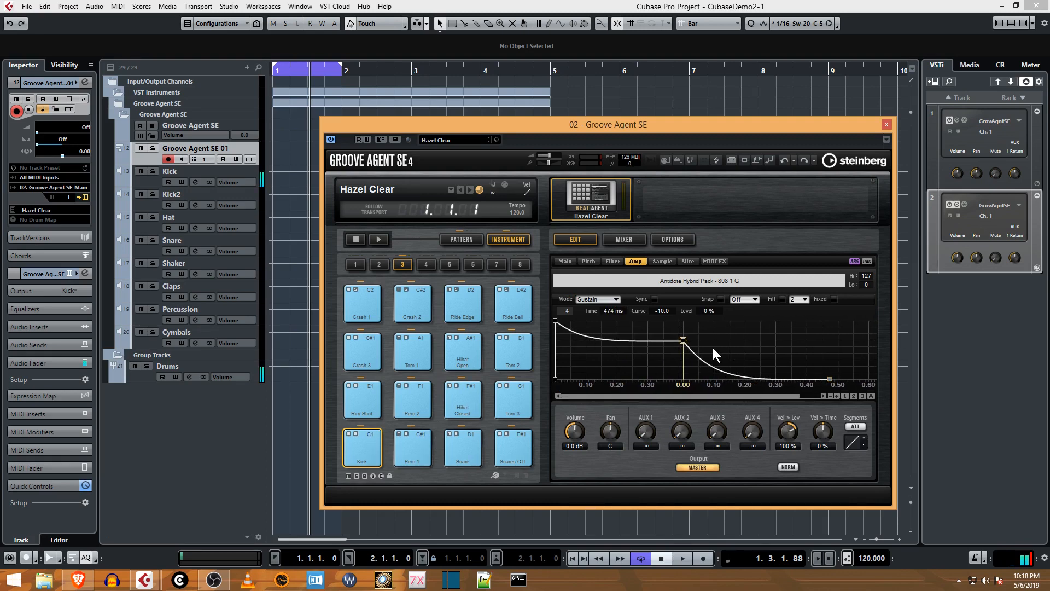
- Lengthen the kick's amp envelope release to about 1157 ms, move the sustain node to about 460 ms at 89% level, and audition the pad
{"action": "left_click_drag", "start_coordinate": [829, 379], "coordinate": [828, 414]}
{"action": "left_click", "coordinate": [364, 447]}
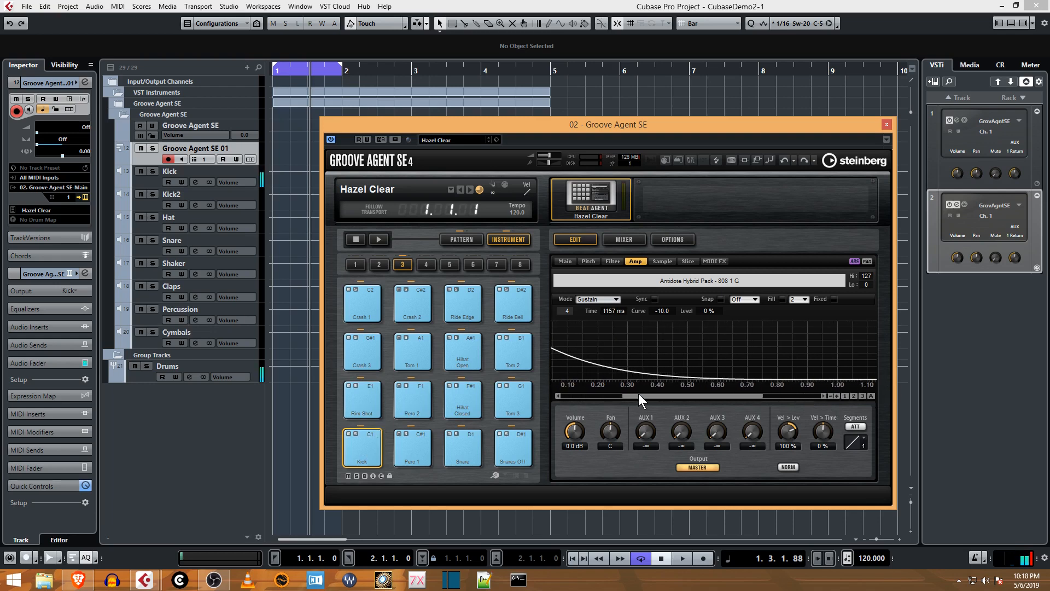
{"action": "left_click_drag", "start_coordinate": [641, 395], "coordinate": [609, 394]}
{"action": "left_click_drag", "start_coordinate": [600, 341], "coordinate": [614, 327]}
{"action": "left_click", "coordinate": [375, 440]}
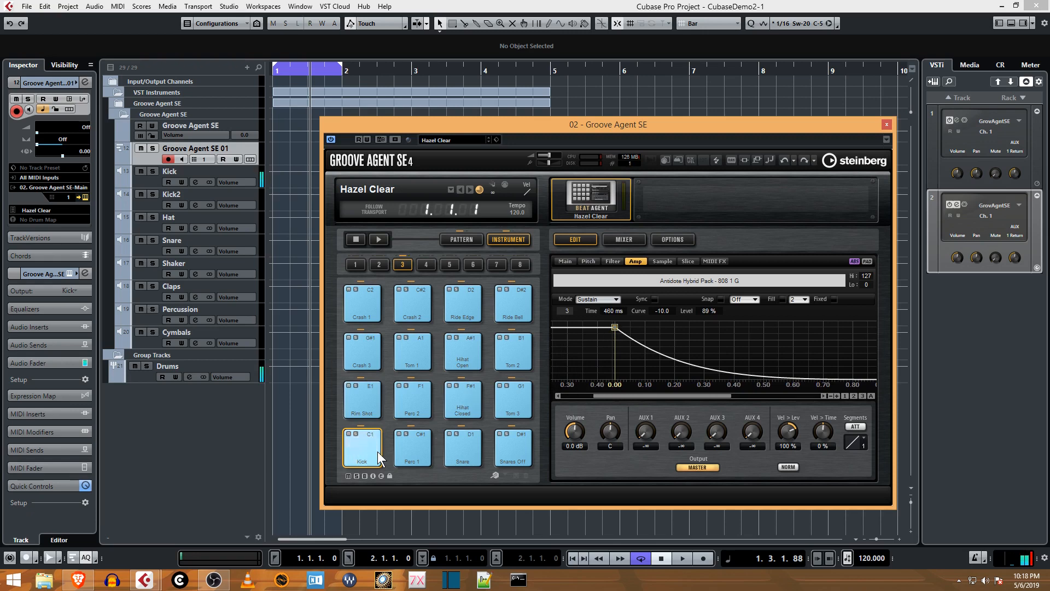
{"action": "left_click", "coordinate": [380, 441]}
- Reposition the Groove Agent window, zoom out to the full amp envelope, and set the kick's sustain node to about 510 ms at 86% level
{"action": "left_click_drag", "start_coordinate": [545, 126], "coordinate": [665, 143]}
{"action": "left_click", "coordinate": [484, 463]}
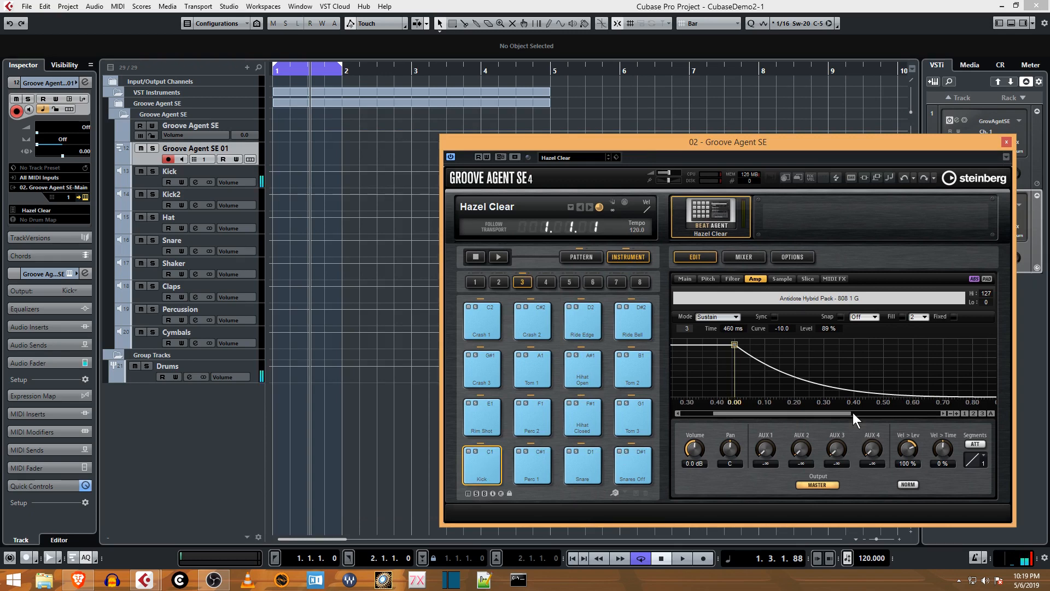
{"action": "left_click", "coordinate": [950, 414]}
{"action": "left_click", "coordinate": [950, 414]}
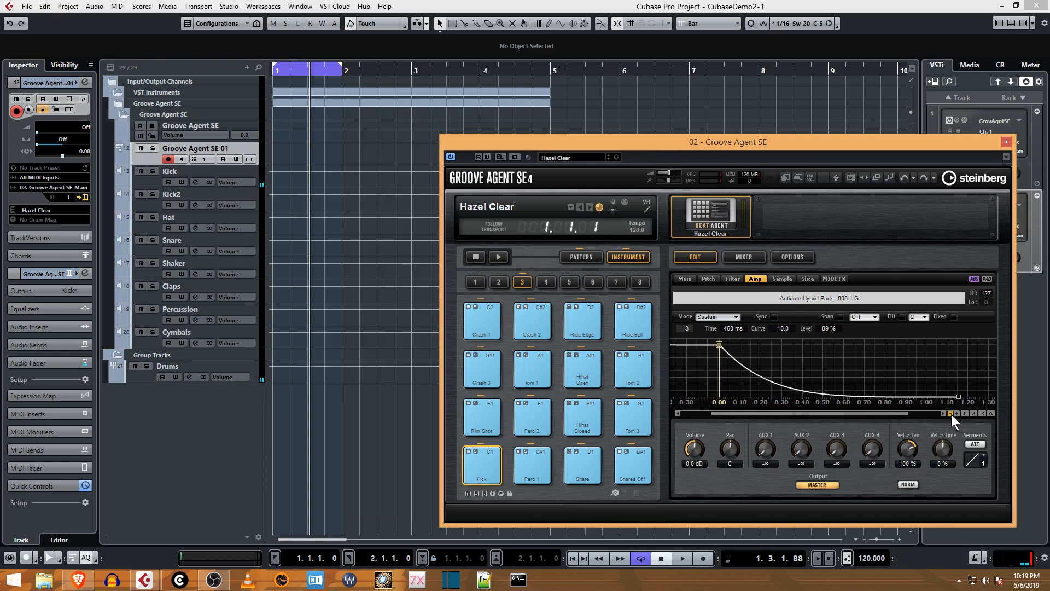
{"action": "left_click", "coordinate": [950, 414]}
{"action": "left_click_drag", "start_coordinate": [740, 344], "coordinate": [747, 346]}
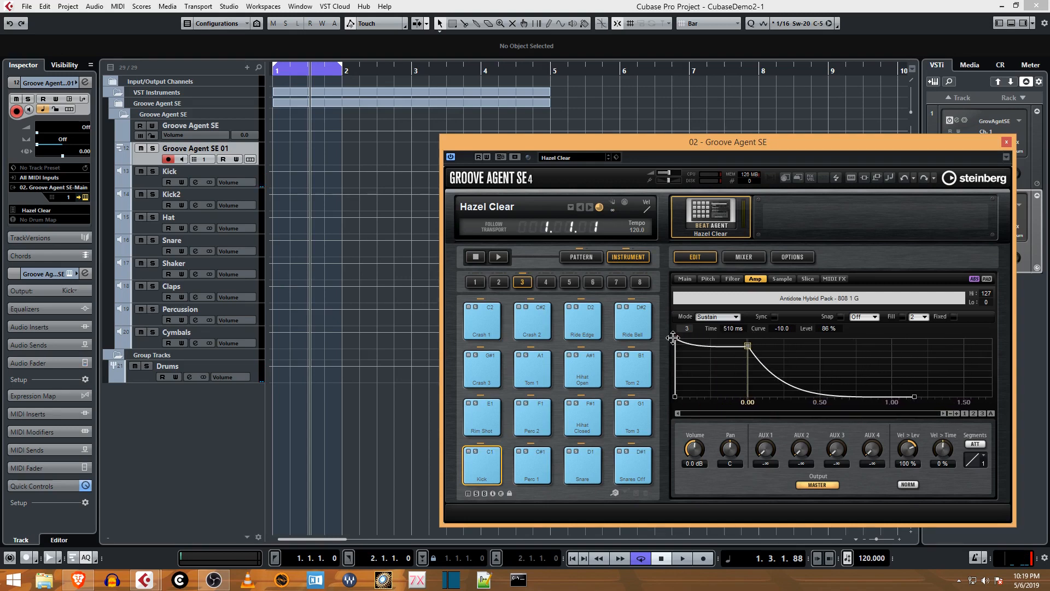
- Try a slow attack of about 506 ms at 95% on the kick's amp envelope, and restore that node to 0 ms at 100%
{"action": "left_click_drag", "start_coordinate": [675, 339], "coordinate": [744, 341]}
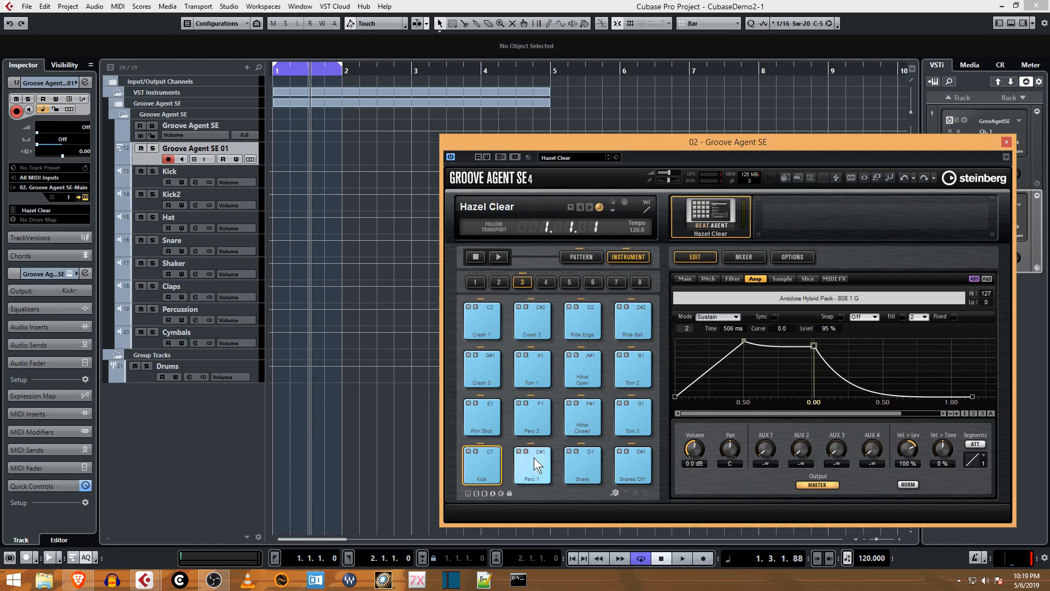
{"action": "left_click", "coordinate": [492, 464]}
{"action": "left_click", "coordinate": [492, 464]}
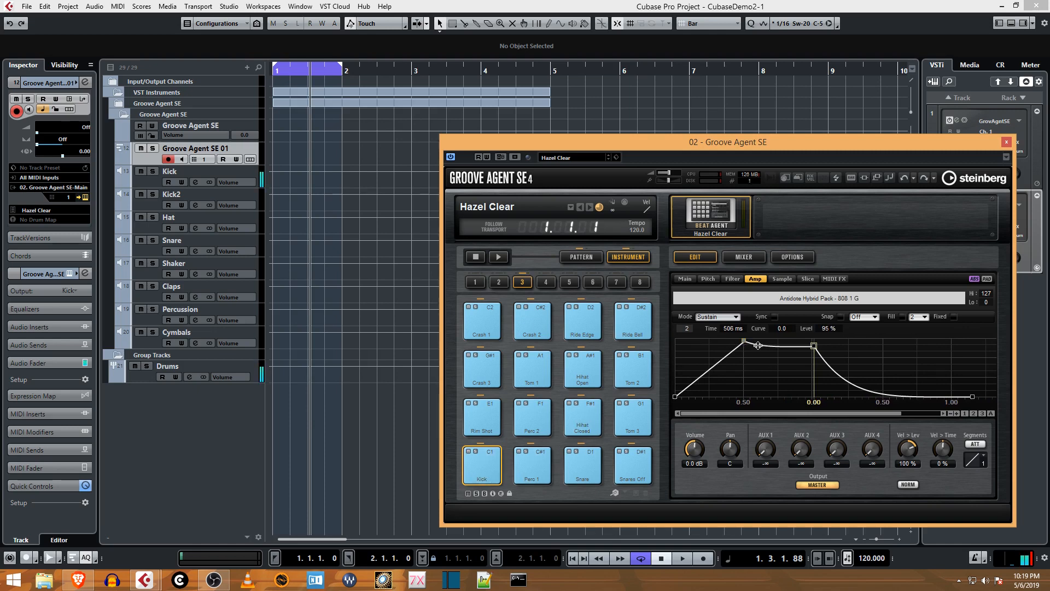
{"action": "left_click_drag", "start_coordinate": [743, 341], "coordinate": [664, 330]}
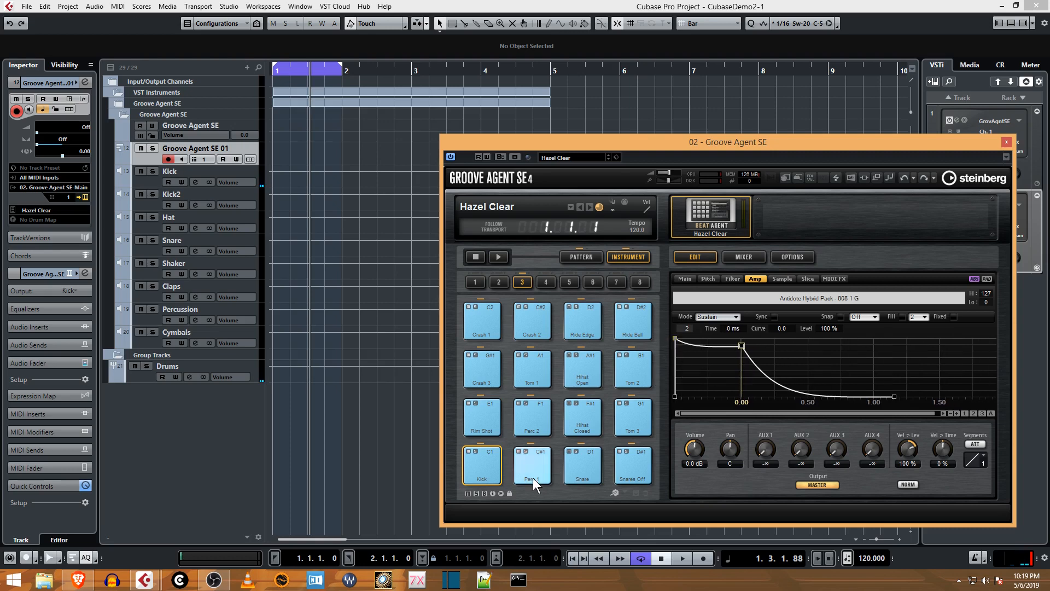
{"action": "left_click", "coordinate": [497, 473]}
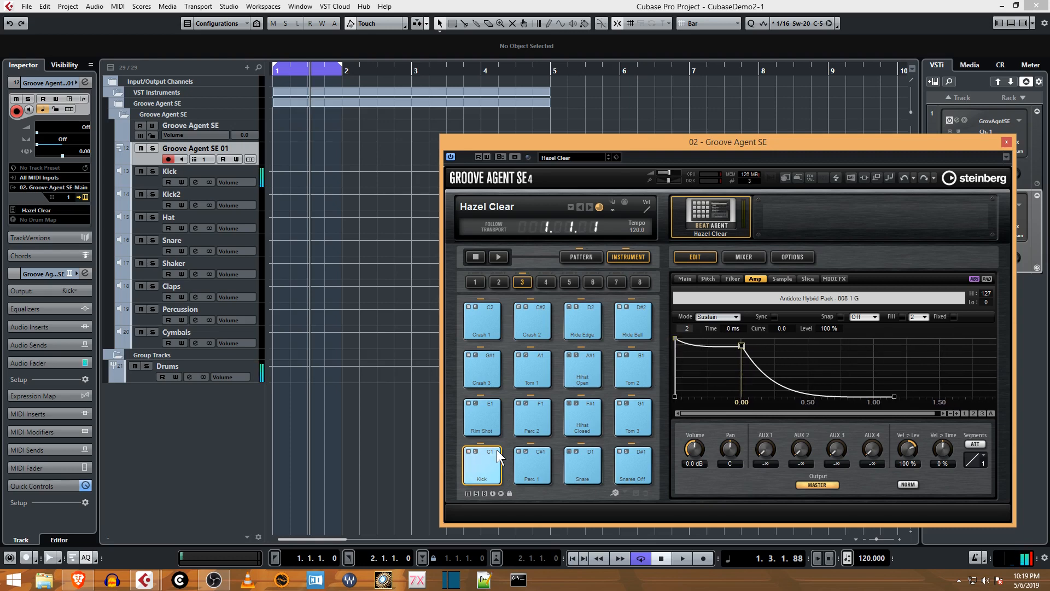
- Shorten the kick's amp envelope release and move the sustain node to about 544 ms at 83% level
{"action": "left_click_drag", "start_coordinate": [894, 395], "coordinate": [841, 396]}
{"action": "left_click", "coordinate": [742, 346]}
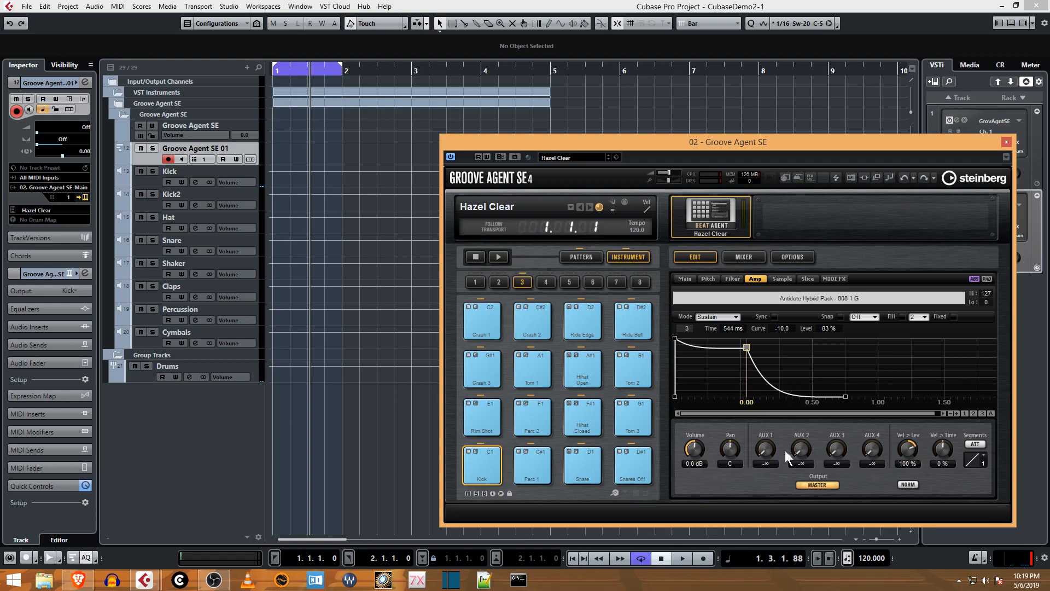
- Try the Squared velocity curve for the kick's amp envelope, settle on Squared Inverse, and audition the pad
{"action": "left_click", "coordinate": [982, 461]}
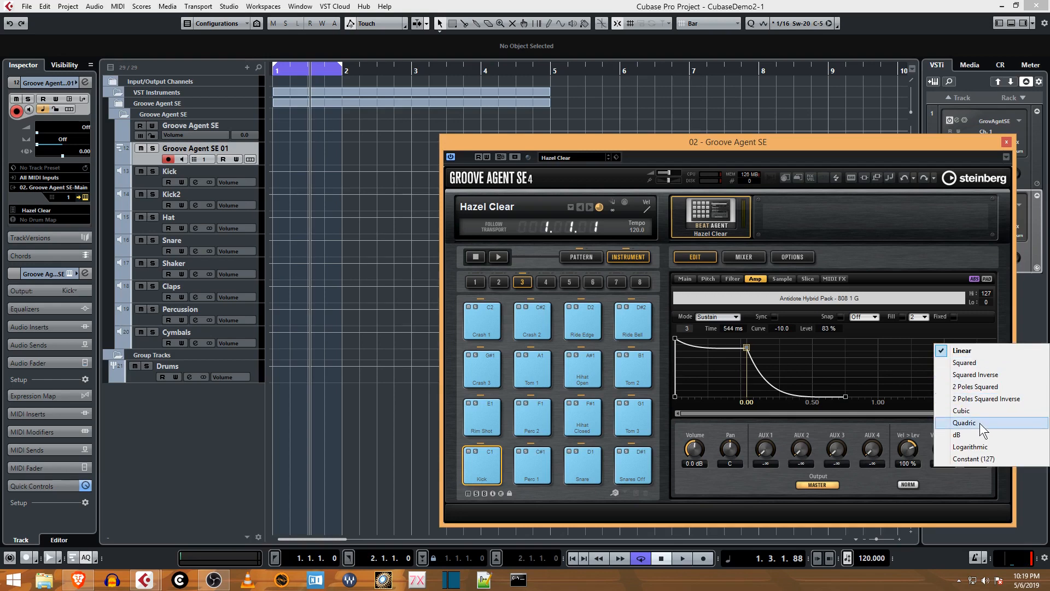
{"action": "left_click", "coordinate": [982, 362]}
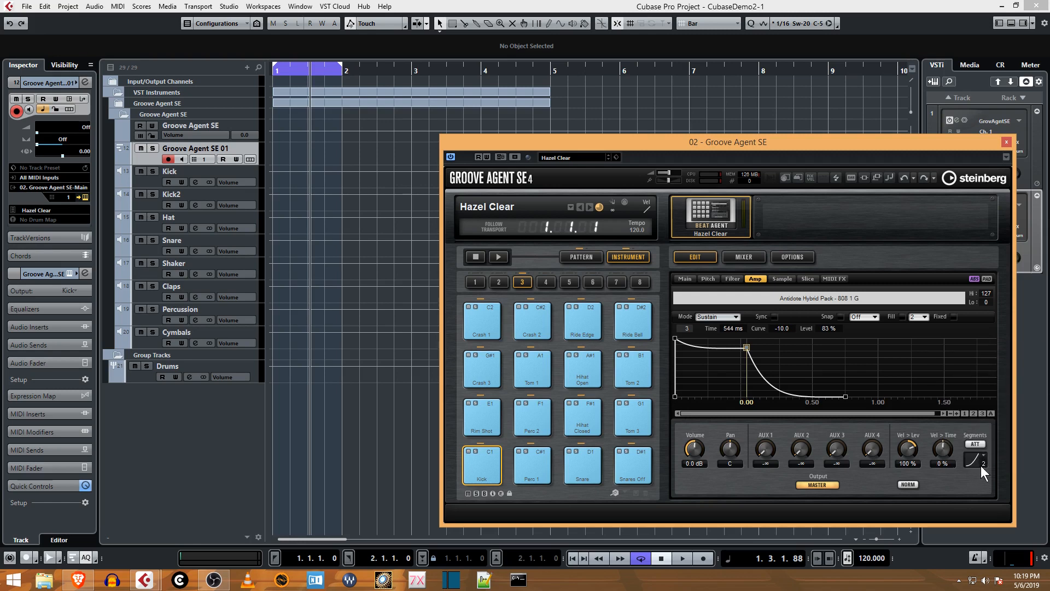
{"action": "left_click", "coordinate": [983, 463]}
{"action": "left_click", "coordinate": [979, 379]}
{"action": "left_click", "coordinate": [479, 462]}
{"action": "left_click", "coordinate": [817, 485]}
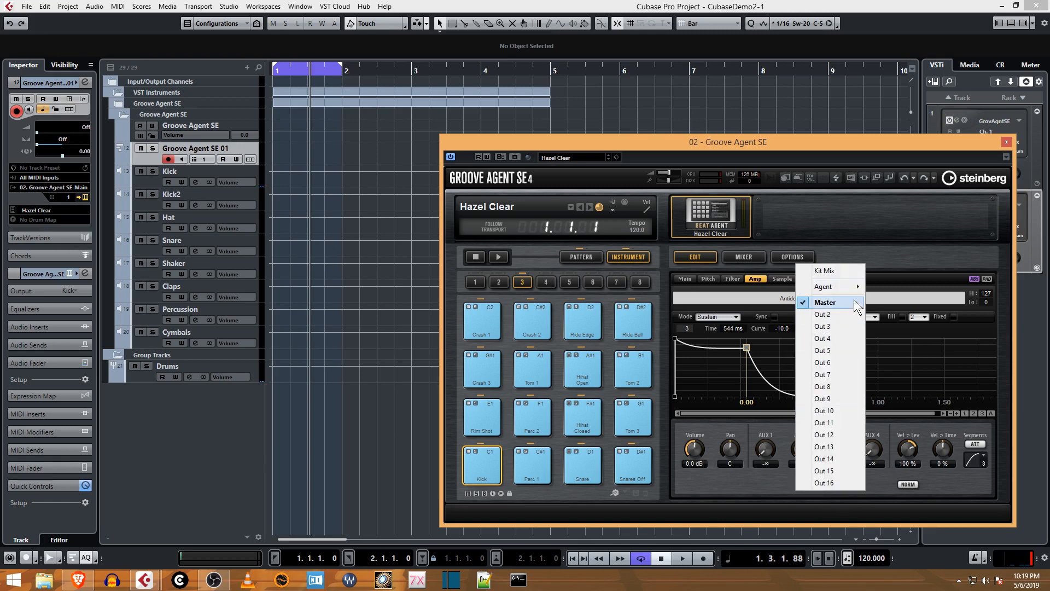
{"action": "left_click", "coordinate": [928, 260]}
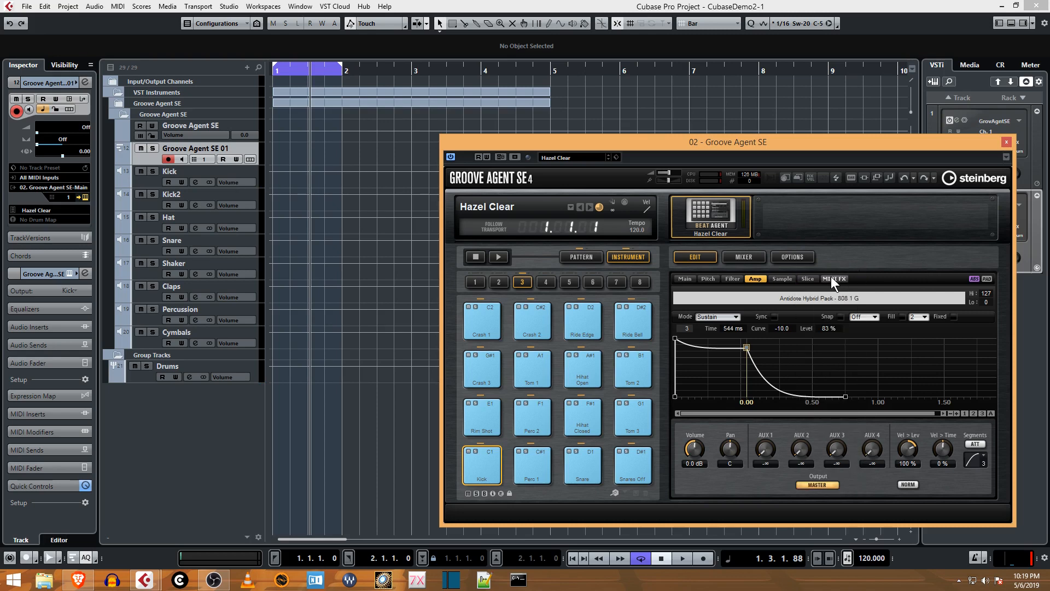
- Move the kick's sustain node to about 494 ms, compare 100% with 74% level, and audition the pad at each level
{"action": "mouse_move", "coordinate": [752, 349]}
{"action": "left_mouse_down"}
{"action": "mouse_move", "coordinate": [711, 336]}
{"action": "mouse_move", "coordinate": [741, 338]}
{"action": "left_mouse_up"}
{"action": "left_click", "coordinate": [483, 471]}
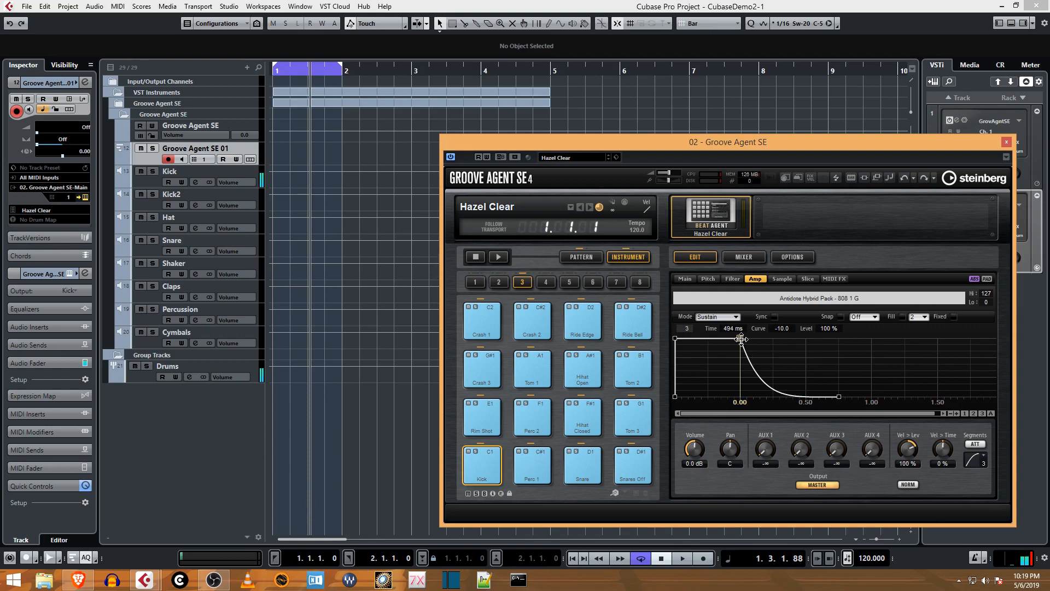
{"action": "left_click_drag", "start_coordinate": [741, 339], "coordinate": [740, 353]}
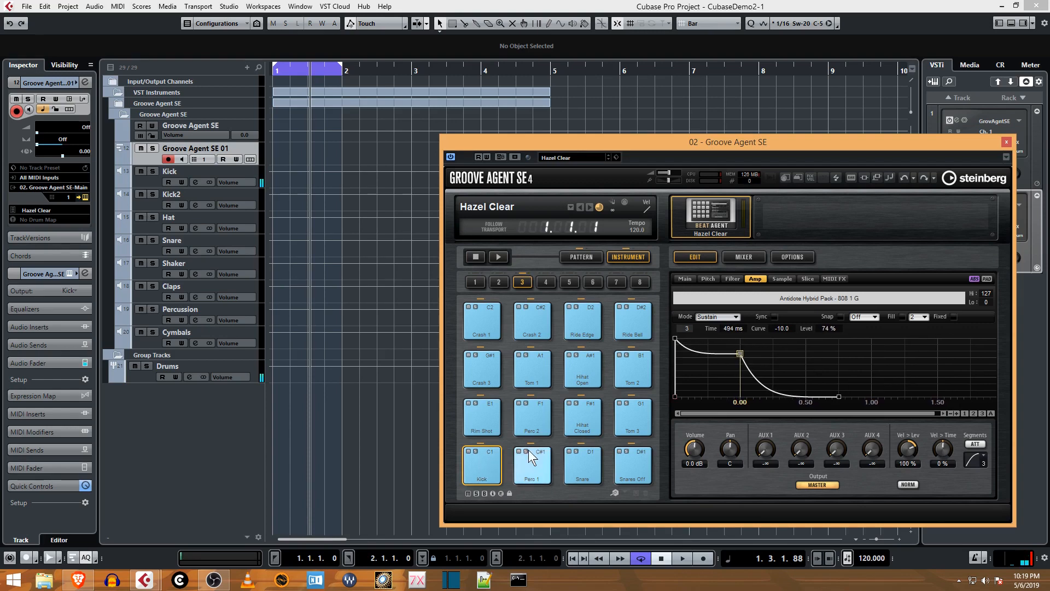
{"action": "left_click", "coordinate": [494, 465]}
- Switch the kick's amp envelope mode to Loop and audition the pad
{"action": "left_click", "coordinate": [732, 317]}
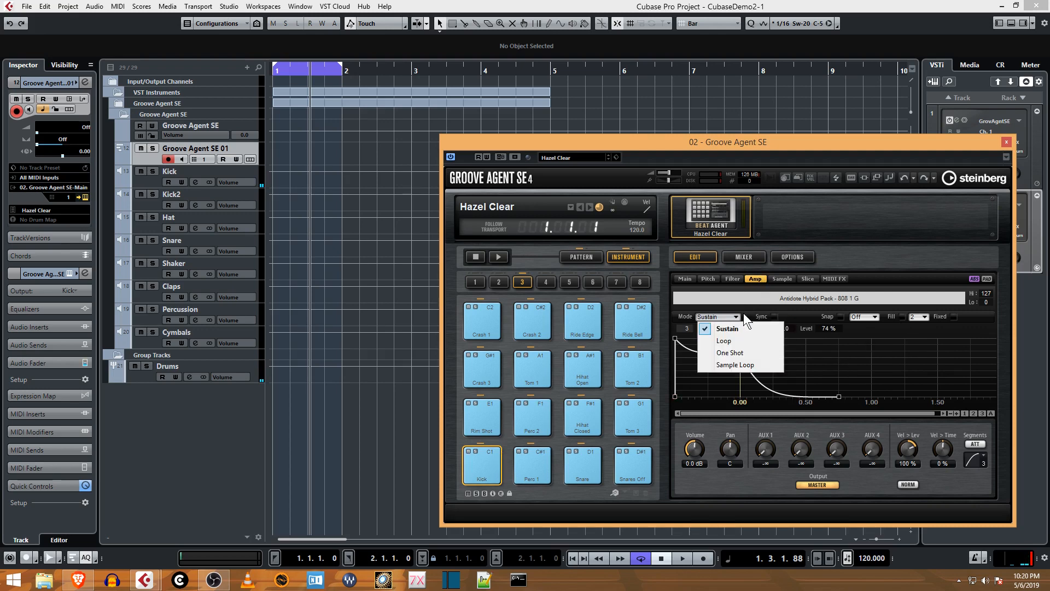
{"action": "left_click", "coordinate": [744, 341]}
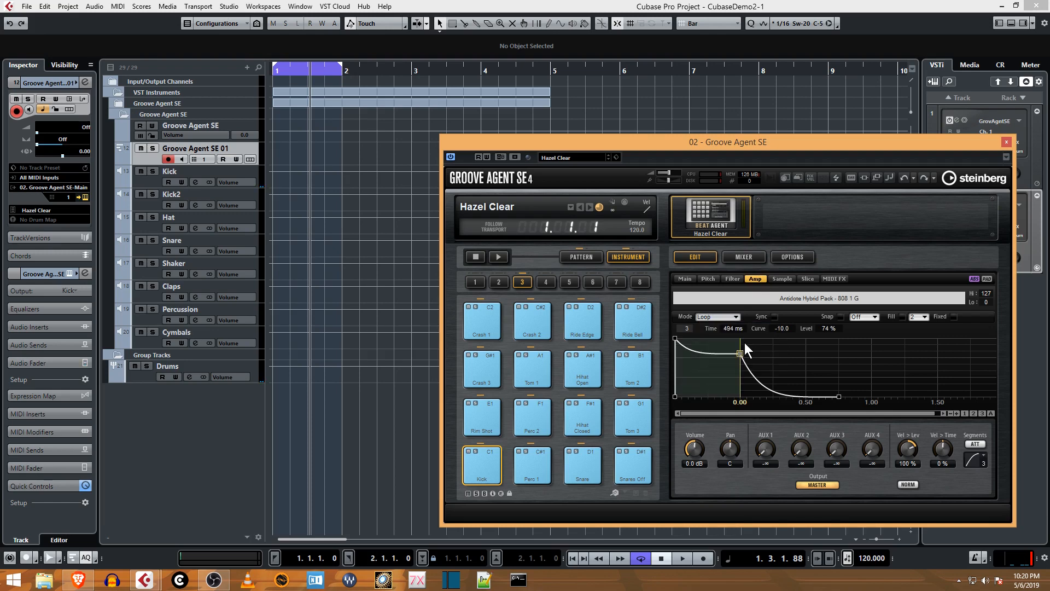
{"action": "left_click", "coordinate": [495, 459]}
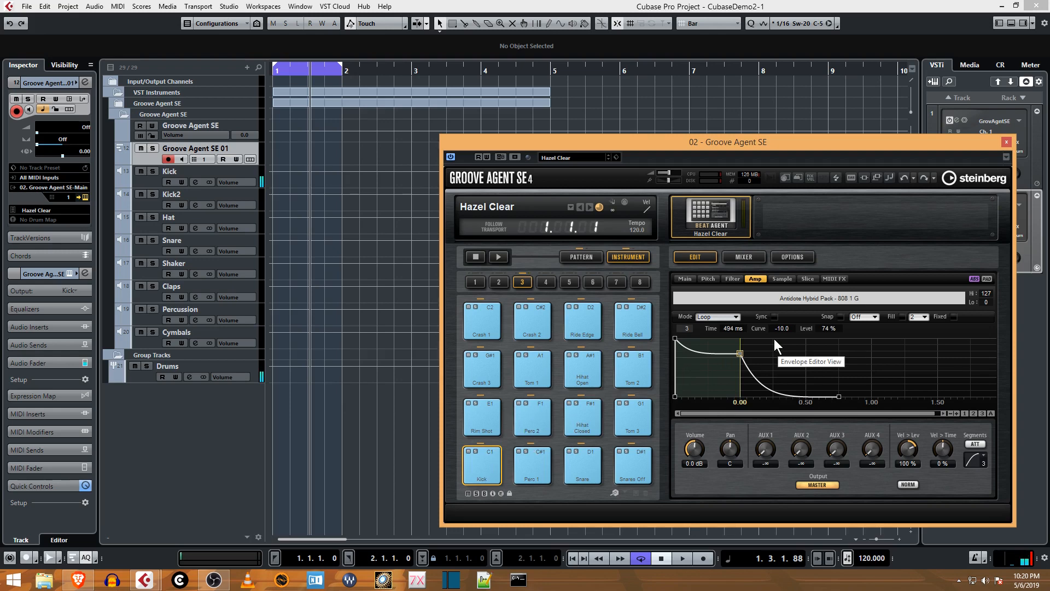
- Set the kick sample's loop mode to Continuous and audition the pad
{"action": "left_click", "coordinate": [782, 279]}
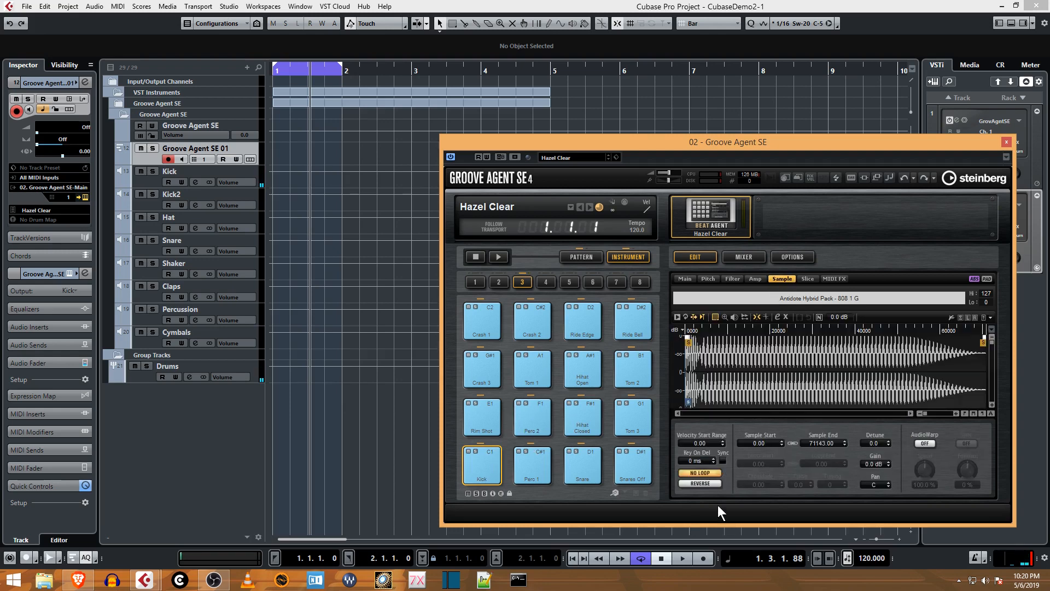
{"action": "left_click", "coordinate": [714, 474]}
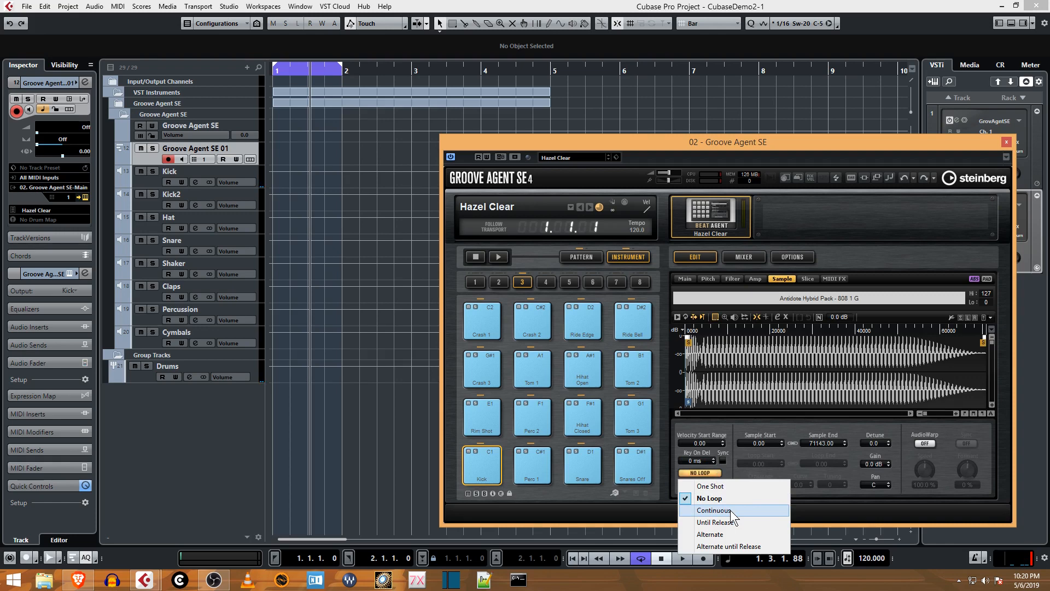
{"action": "left_click", "coordinate": [714, 510]}
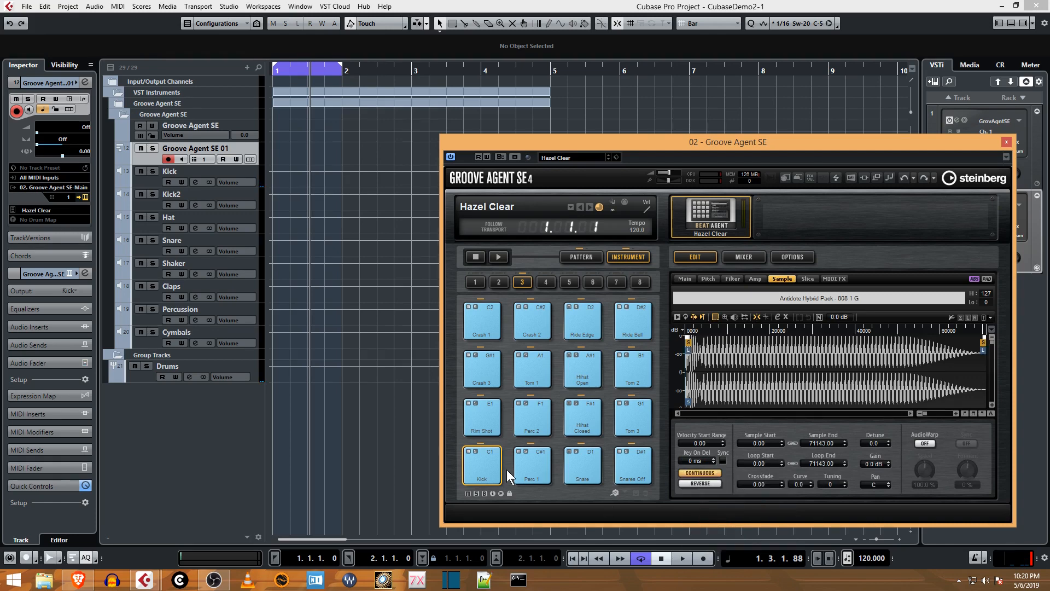
{"action": "left_click", "coordinate": [492, 461]}
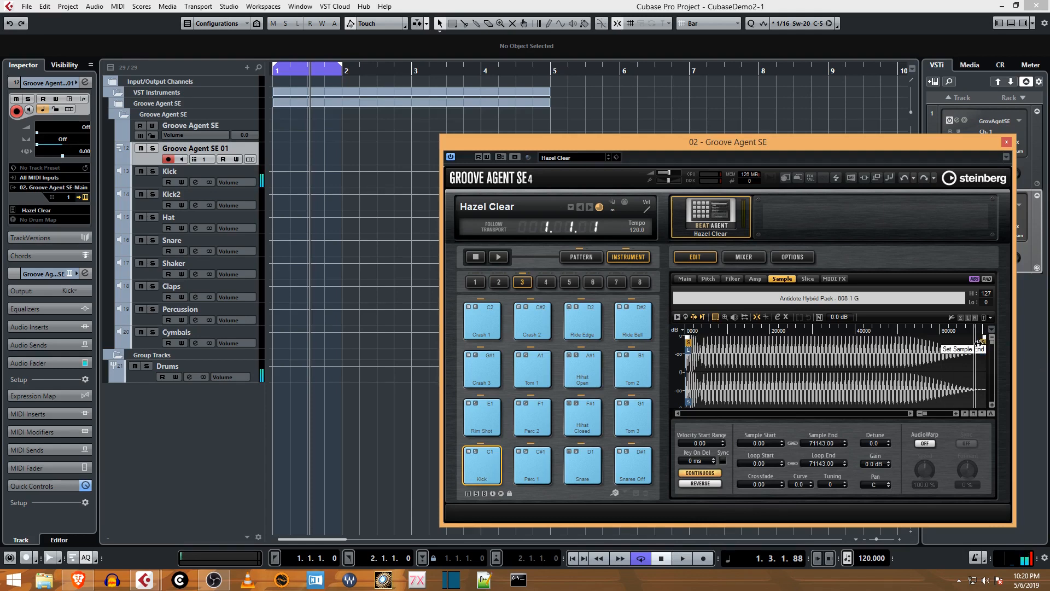
- Try shortening the kick sample's end to about 7590 and audition the pad
{"action": "left_click_drag", "start_coordinate": [982, 355], "coordinate": [707, 355]}
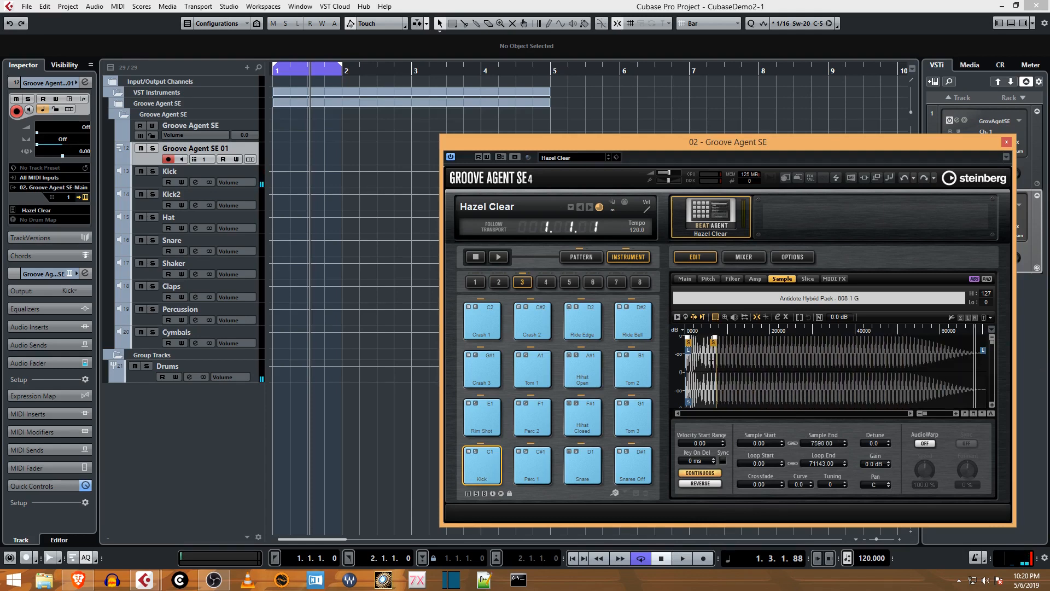
{"action": "left_click", "coordinate": [496, 456]}
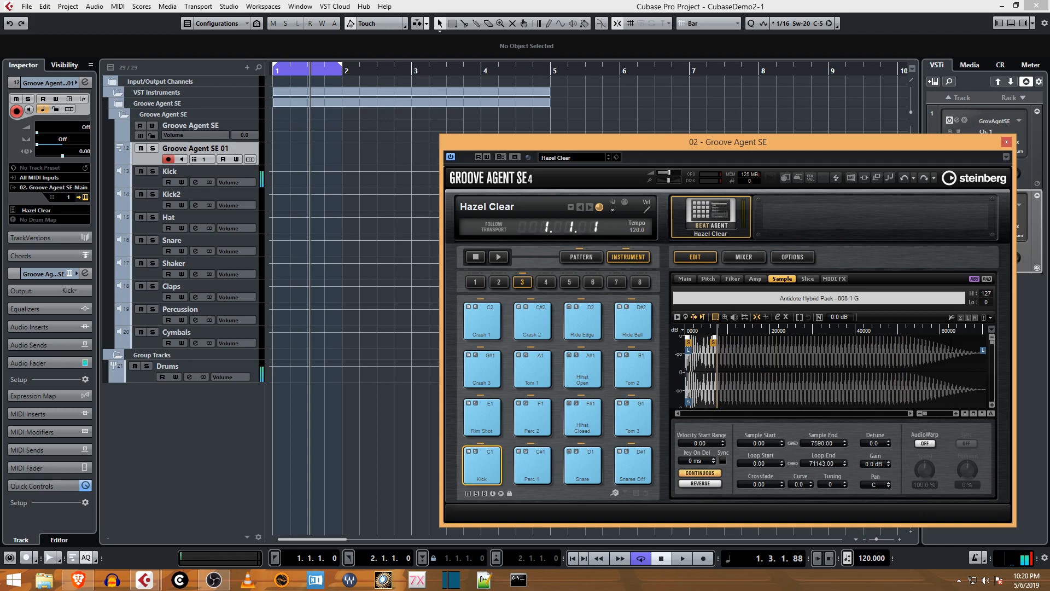
- Restore the kick's sample end to 71143, set the loop end to about 6432, and audition the short loop
{"action": "mouse_move", "coordinate": [712, 345]}
{"action": "left_mouse_down"}
{"action": "mouse_move", "coordinate": [984, 346]}
{"action": "mouse_move", "coordinate": [711, 348]}
{"action": "left_mouse_up"}
{"action": "left_click", "coordinate": [494, 466]}
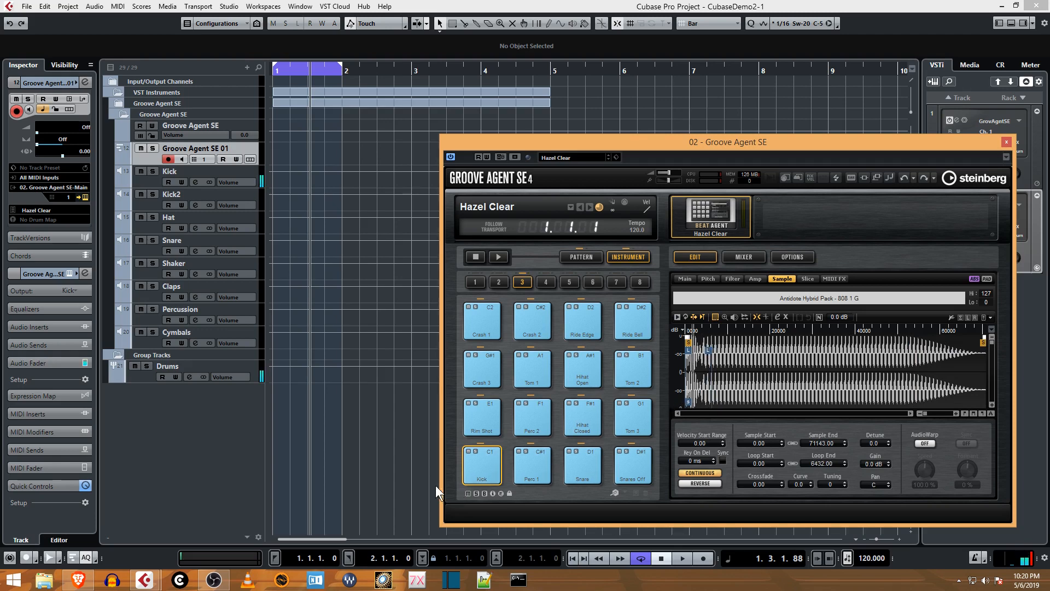
{"action": "left_click", "coordinate": [496, 455]}
- Set the kick's amp envelope release to about 1005 ms and the sustain node to about 644 ms at 70% level, and audition the pad
{"action": "left_click", "coordinate": [755, 279]}
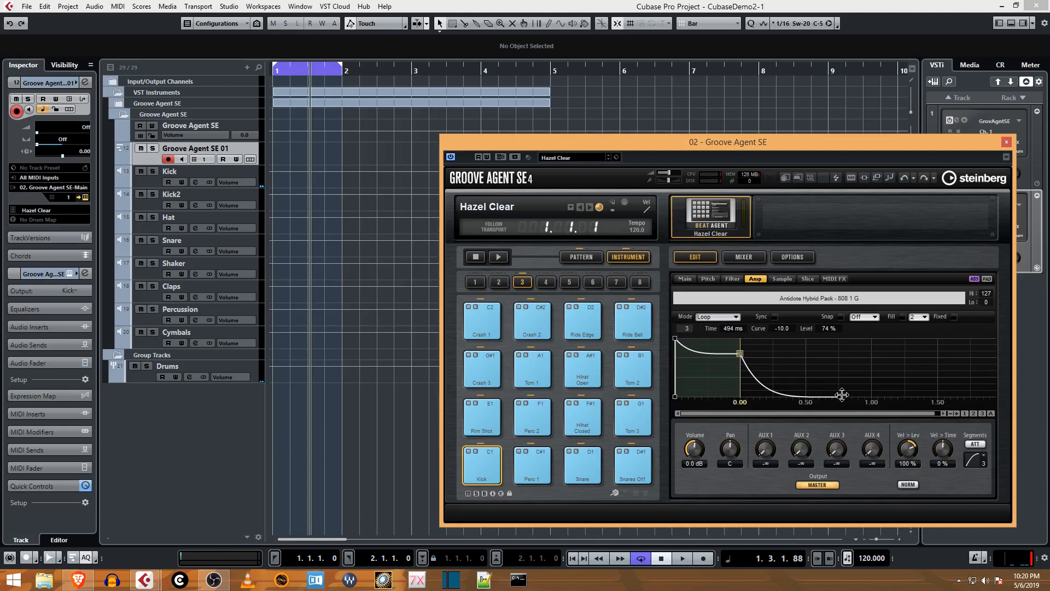
{"action": "left_click_drag", "start_coordinate": [838, 395], "coordinate": [871, 396]}
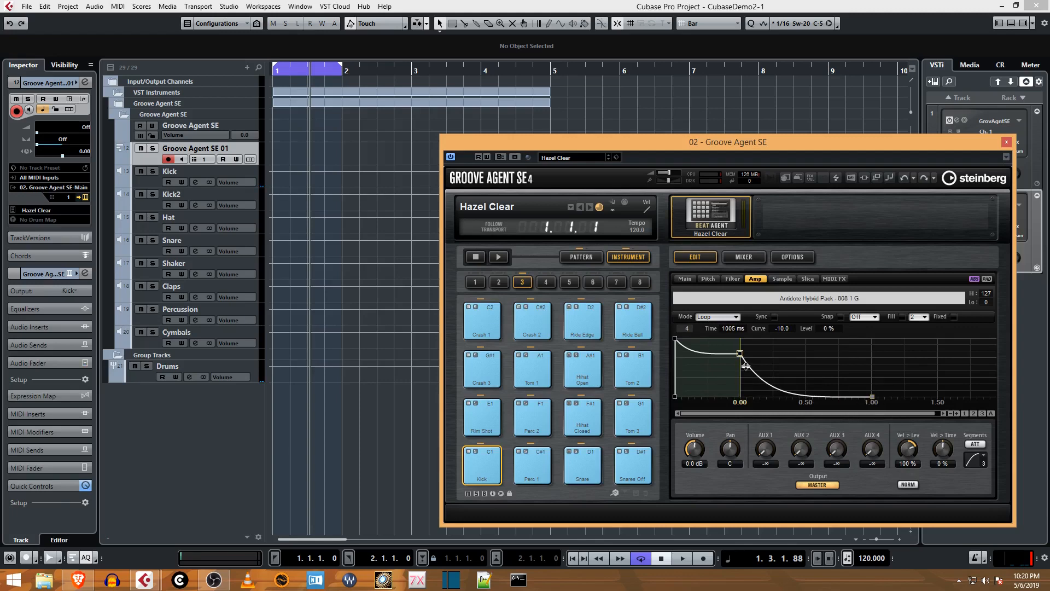
{"action": "left_click_drag", "start_coordinate": [740, 354], "coordinate": [759, 355]}
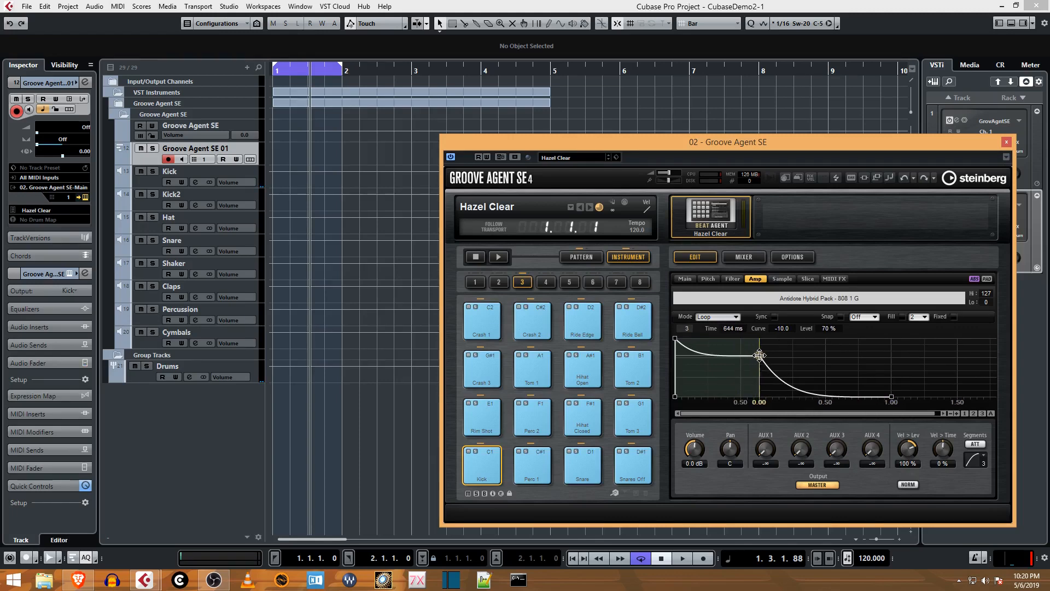
{"action": "left_click", "coordinate": [498, 464]}
{"action": "left_click", "coordinate": [497, 463]}
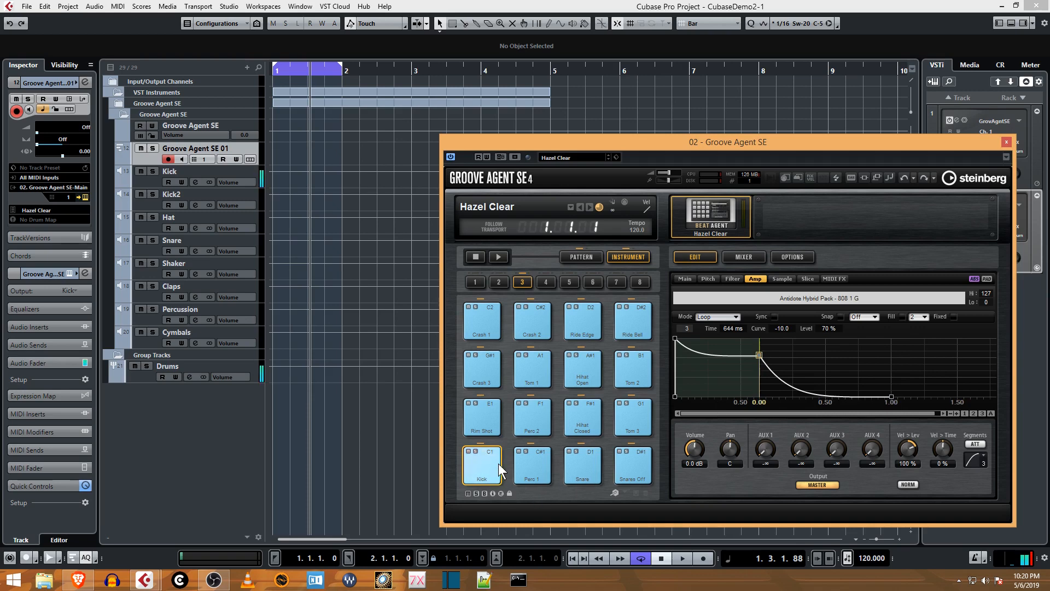
- Set the kick sample's loop end to about 52875 and its loop start to about 10163
{"action": "left_click", "coordinate": [787, 281]}
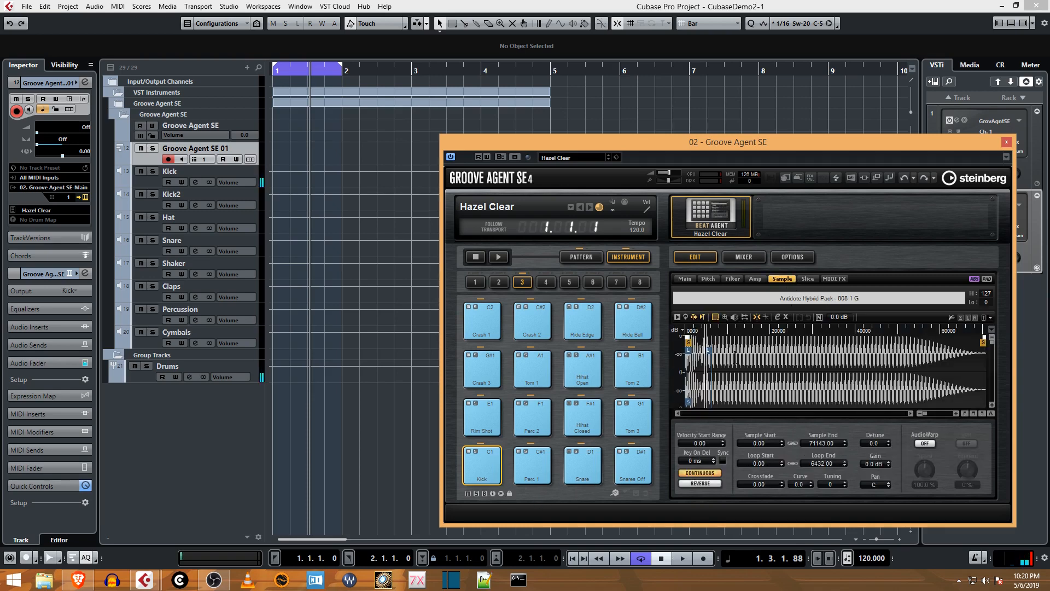
{"action": "mouse_move", "coordinate": [711, 352]}
{"action": "left_mouse_down"}
{"action": "mouse_move", "coordinate": [942, 355]}
{"action": "mouse_move", "coordinate": [906, 355]}
{"action": "left_mouse_up"}
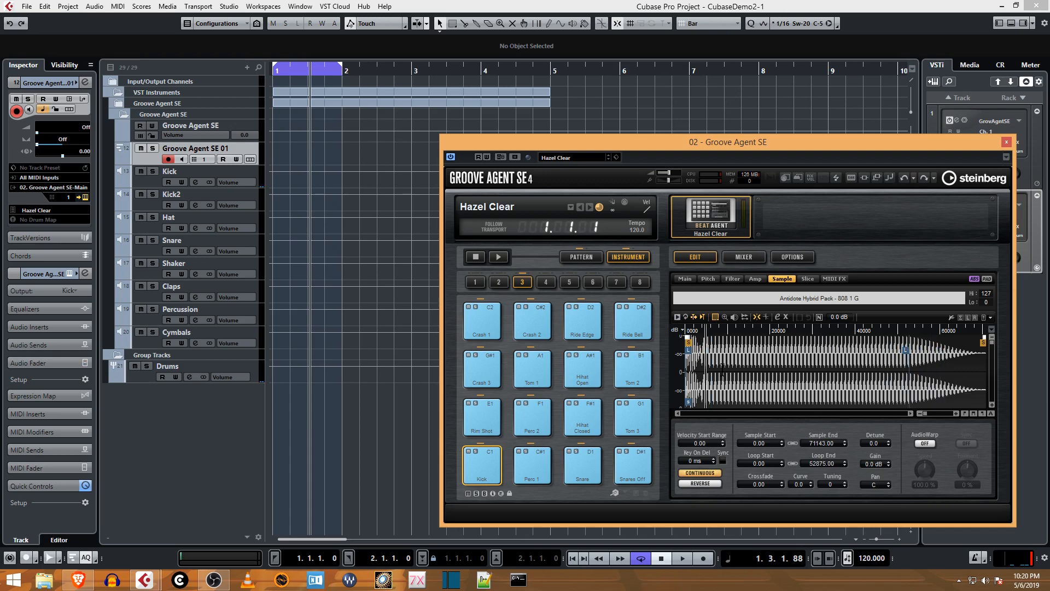
{"action": "mouse_move", "coordinate": [688, 353]}
{"action": "left_mouse_down"}
{"action": "mouse_move", "coordinate": [745, 361]}
{"action": "mouse_move", "coordinate": [733, 367]}
{"action": "left_mouse_up"}
- Inspect the kick's looped waveform up close and open the instrument's global options
{"action": "left_click_drag", "start_coordinate": [929, 414], "coordinate": [934, 411]}
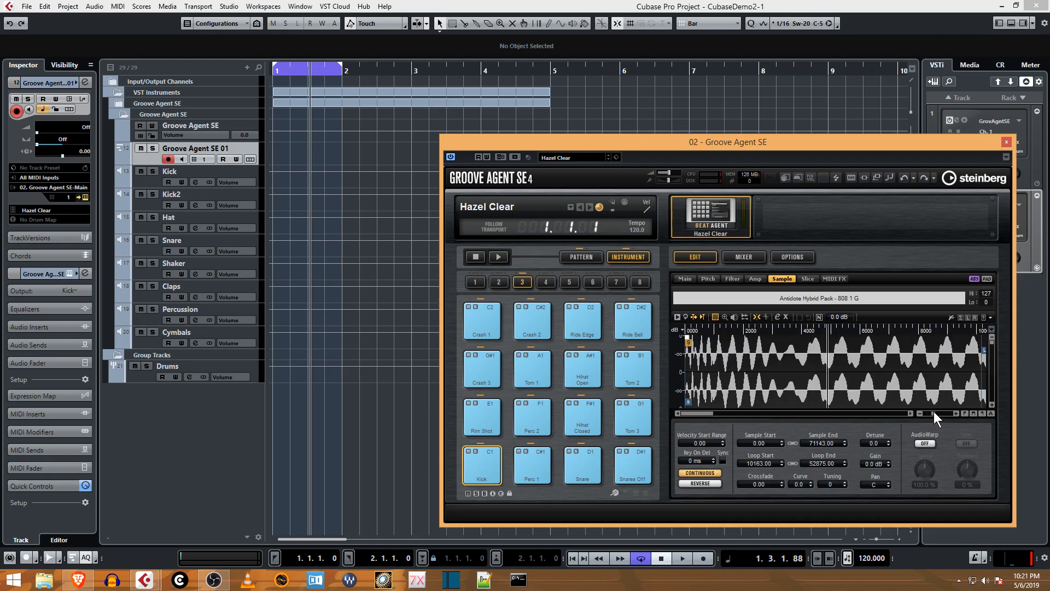
{"action": "left_click_drag", "start_coordinate": [700, 414], "coordinate": [750, 422]}
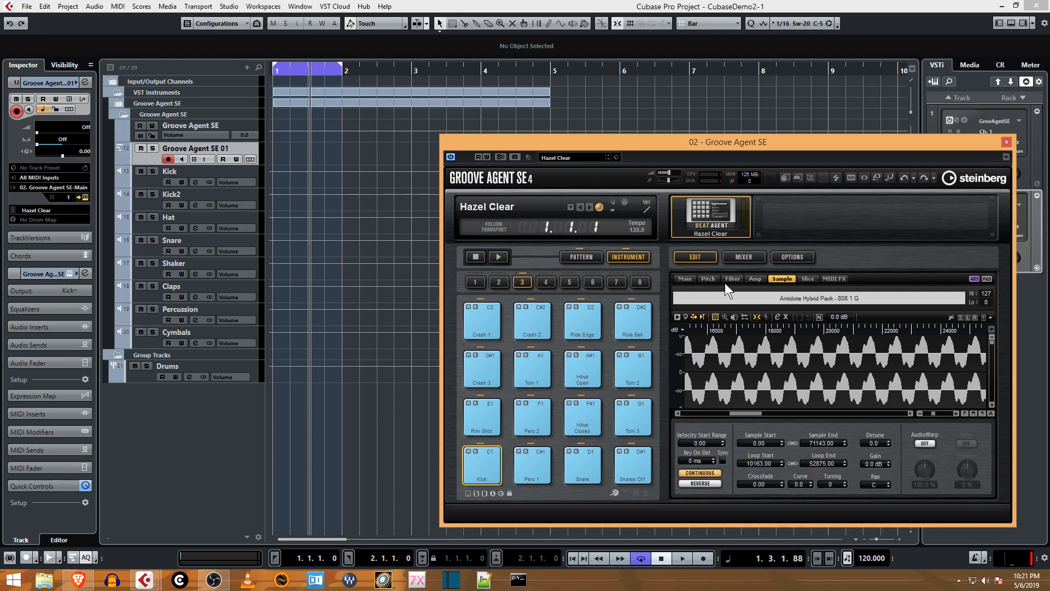
{"action": "left_click", "coordinate": [797, 257]}
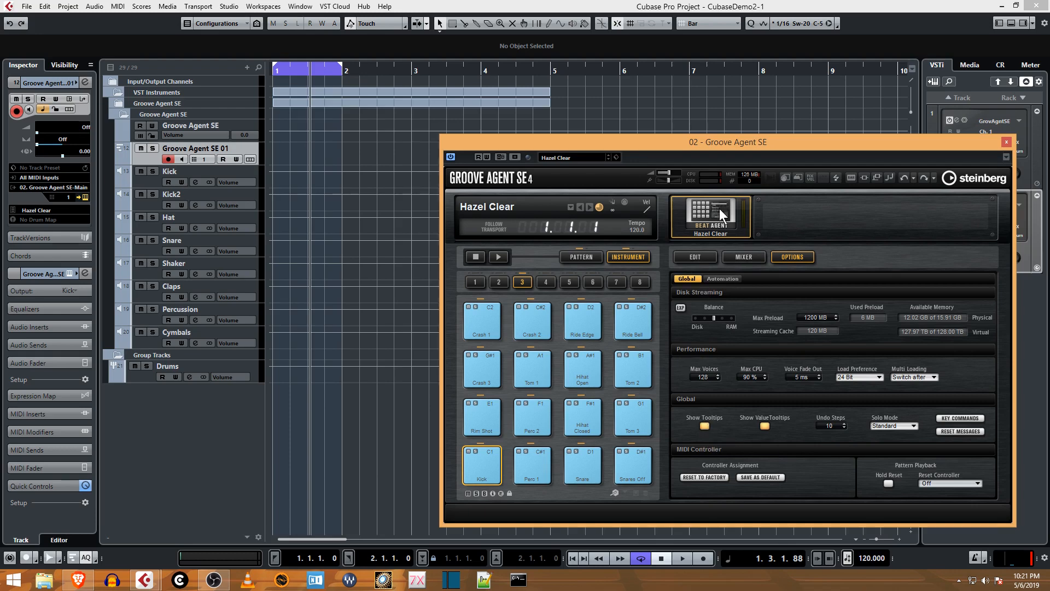
- Inspect the beginning of the kick's sample waveform up to its loop start and audition that part by scrubbing
{"action": "left_click", "coordinate": [700, 257]}
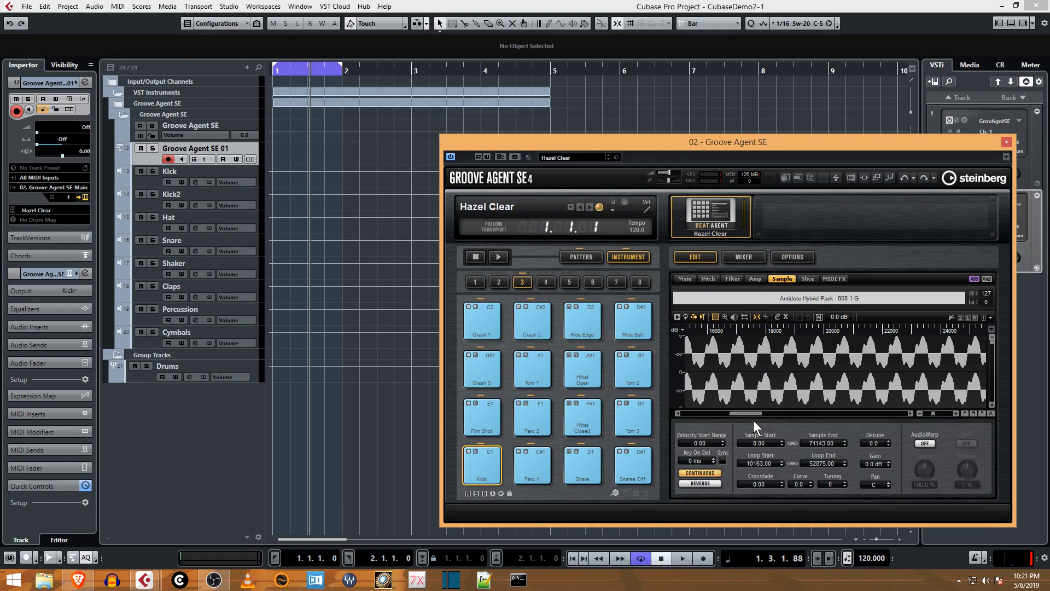
{"action": "left_click_drag", "start_coordinate": [751, 412], "coordinate": [690, 425]}
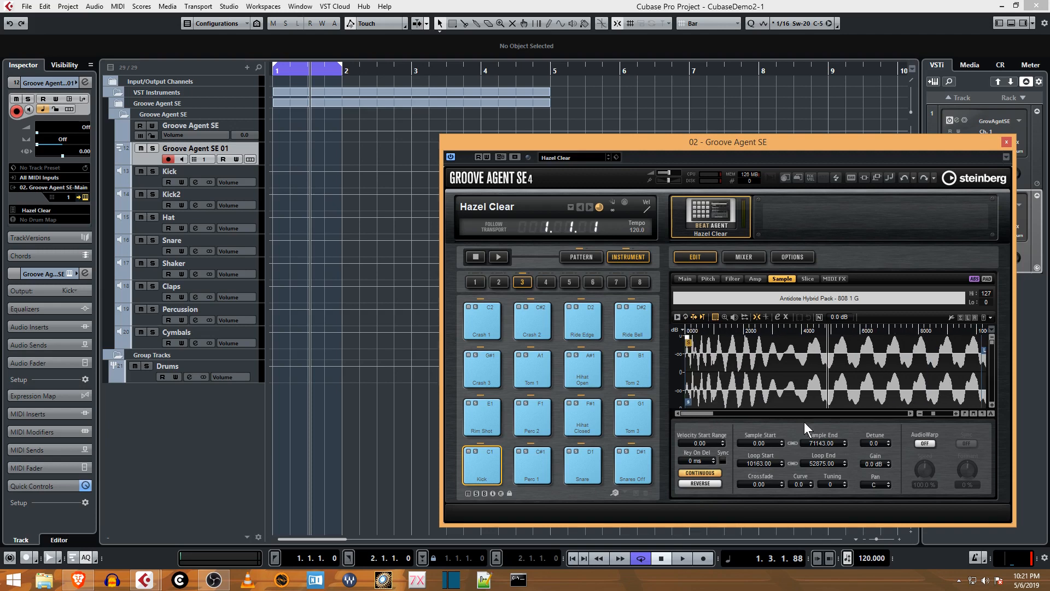
{"action": "left_click", "coordinate": [956, 413]}
{"action": "left_click", "coordinate": [957, 414]}
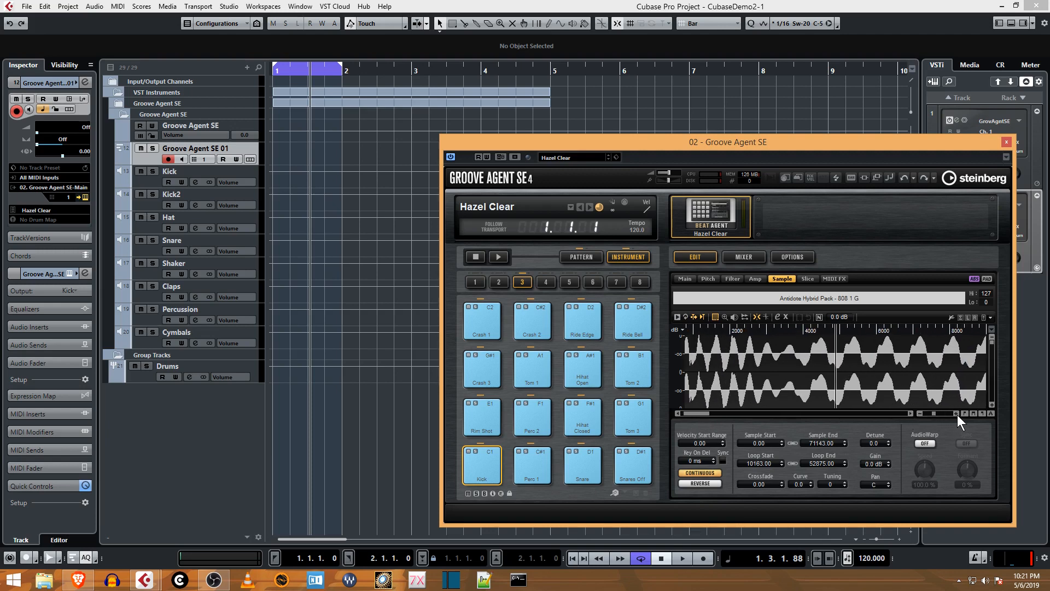
{"action": "left_click", "coordinate": [920, 413]}
{"action": "left_click", "coordinate": [921, 413]}
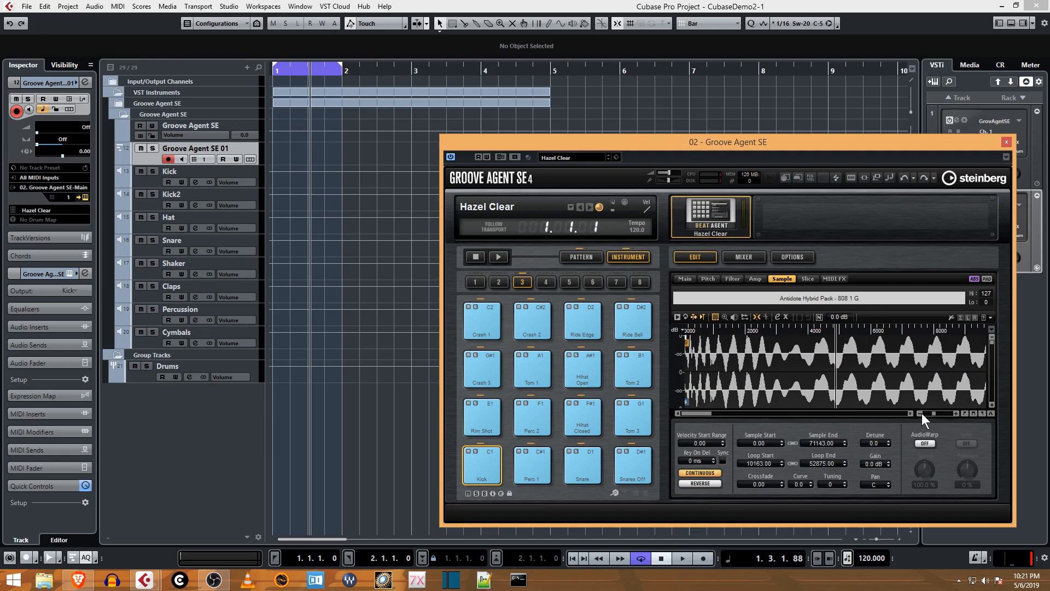
{"action": "left_click", "coordinate": [921, 413]}
{"action": "left_click", "coordinate": [921, 413]}
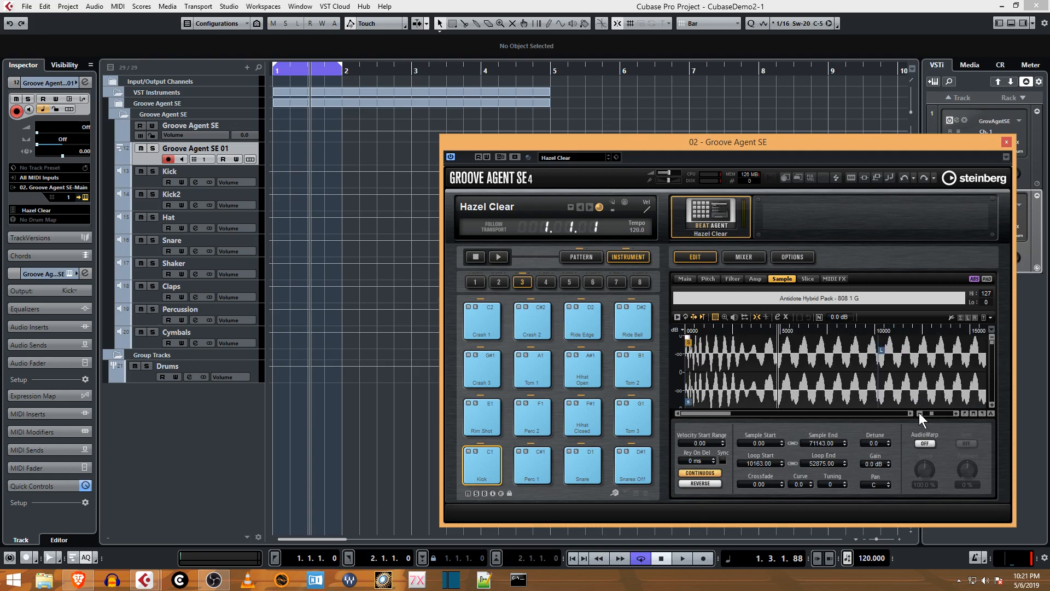
{"action": "left_click", "coordinate": [920, 413]}
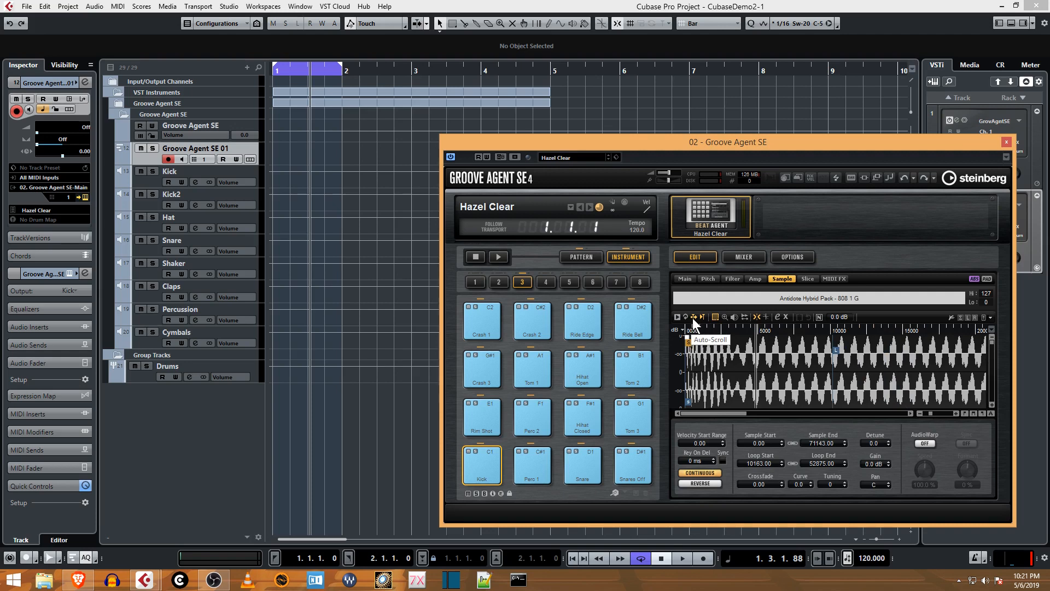
{"action": "left_click", "coordinate": [744, 317]}
{"action": "left_click", "coordinate": [710, 361]}
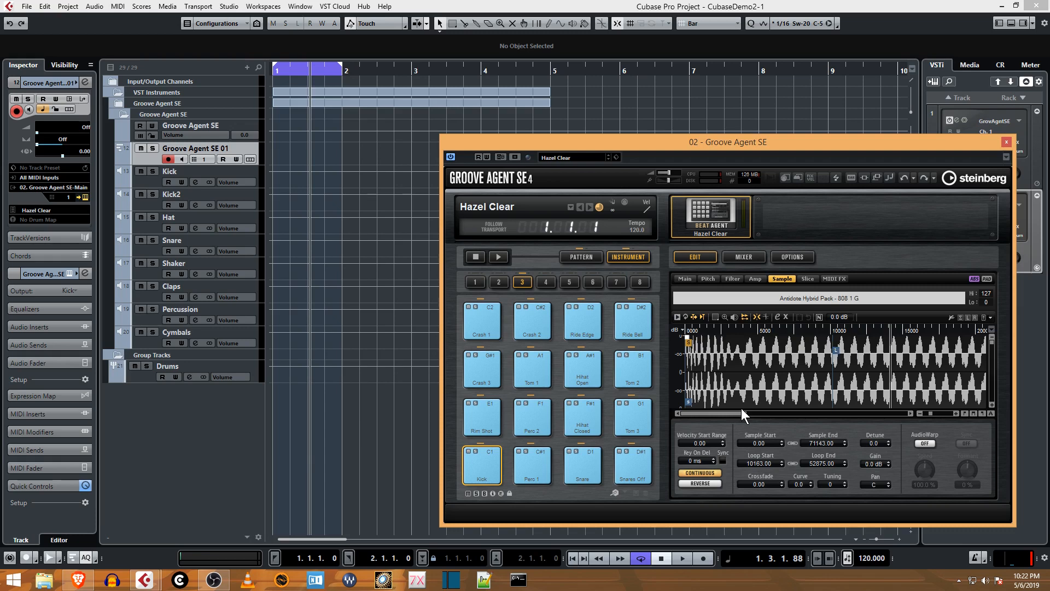
- Show the resulting loop crossfade and set the kick's loop crossfade length to about 1125.60 at the loop start
{"action": "left_click_drag", "start_coordinate": [742, 411], "coordinate": [756, 412]}
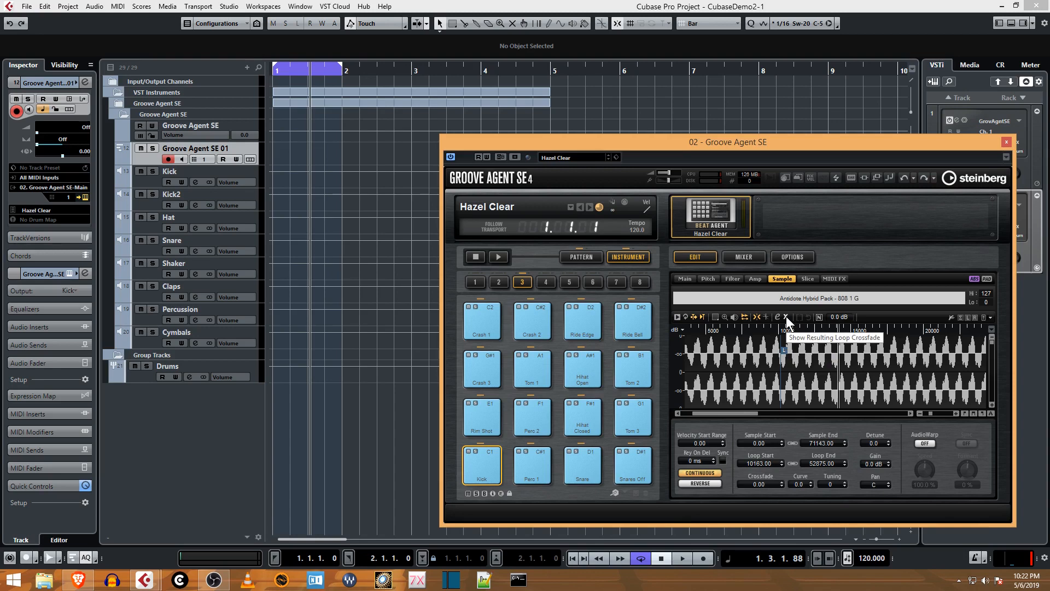
{"action": "left_click", "coordinate": [786, 317]}
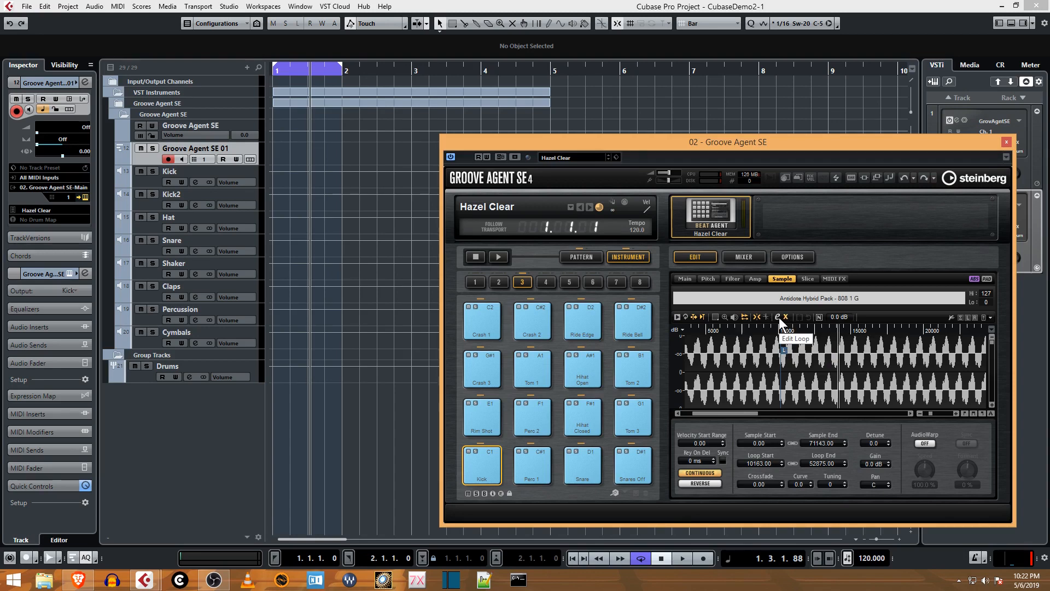
{"action": "left_click", "coordinate": [780, 321]}
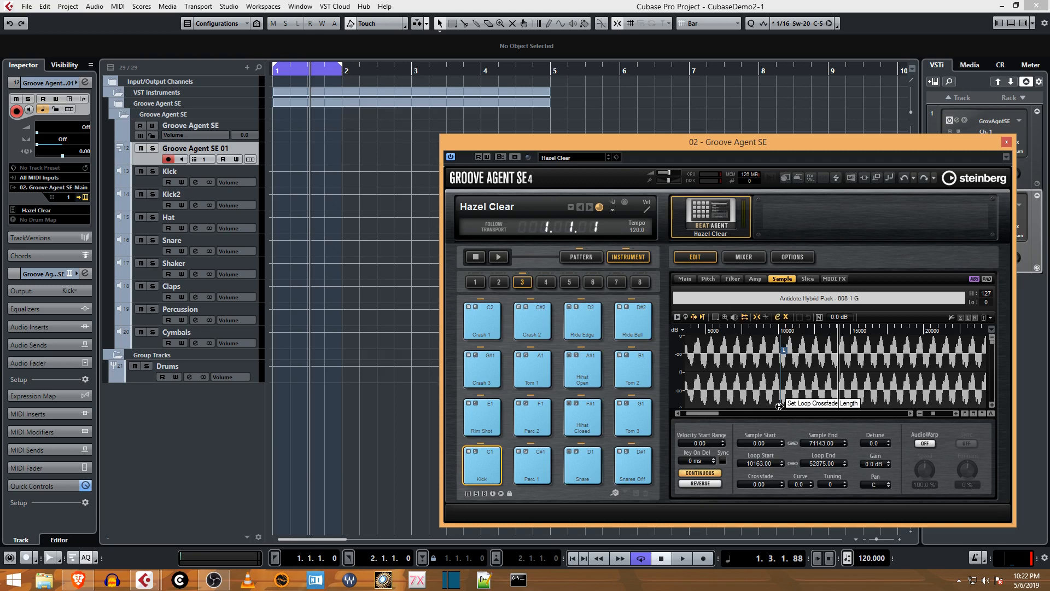
{"action": "mouse_move", "coordinate": [779, 405]}
{"action": "left_mouse_down"}
{"action": "mouse_move", "coordinate": [759, 406]}
{"action": "mouse_move", "coordinate": [768, 404]}
{"action": "left_mouse_up"}
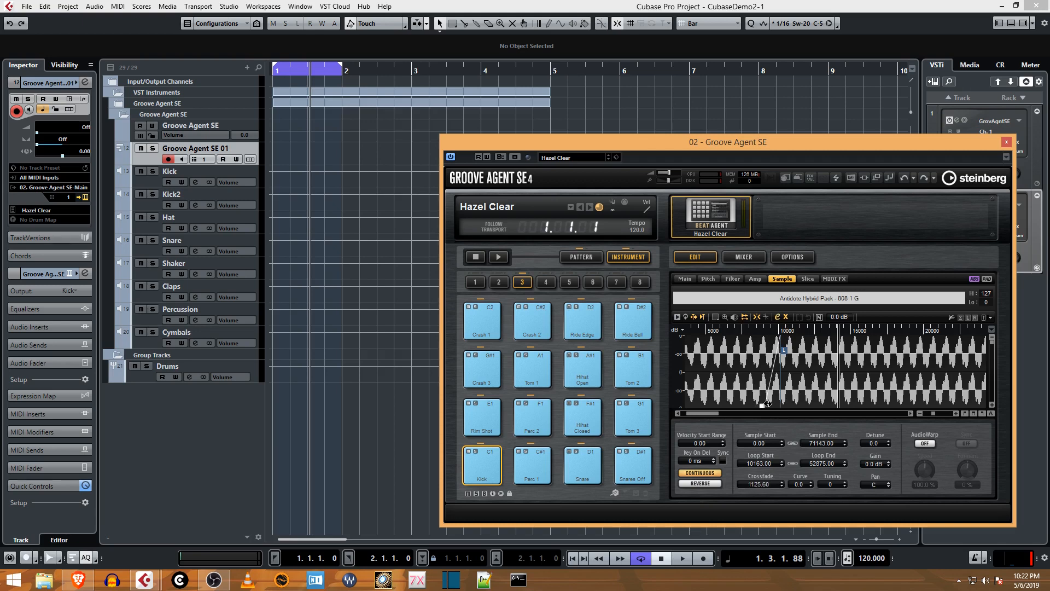
{"action": "left_click", "coordinate": [779, 320]}
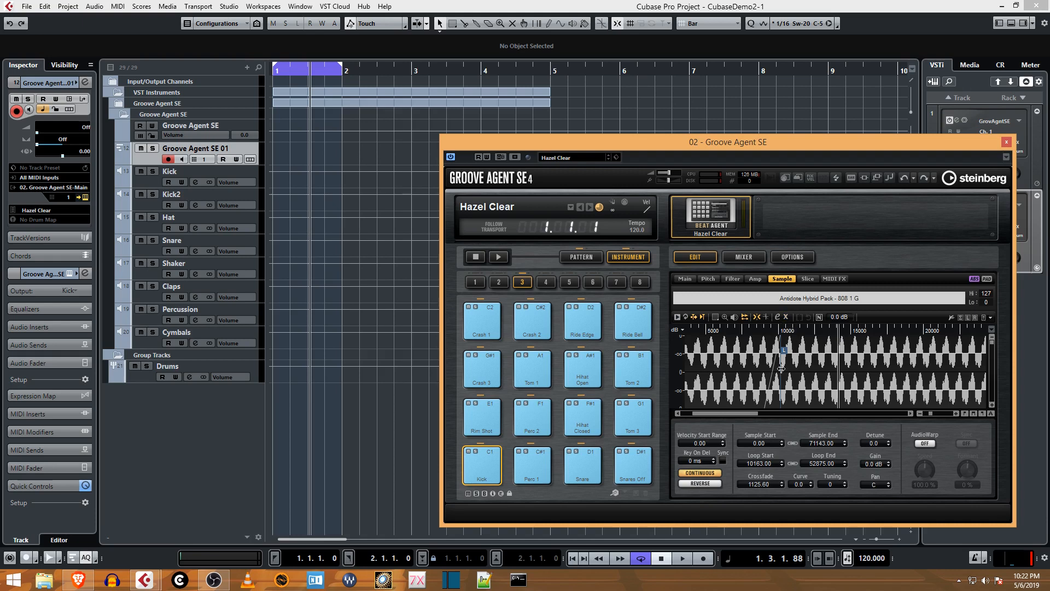
- Reset the kick's loop crossfade length to 0 and leave loop editing
{"action": "left_click", "coordinate": [779, 317]}
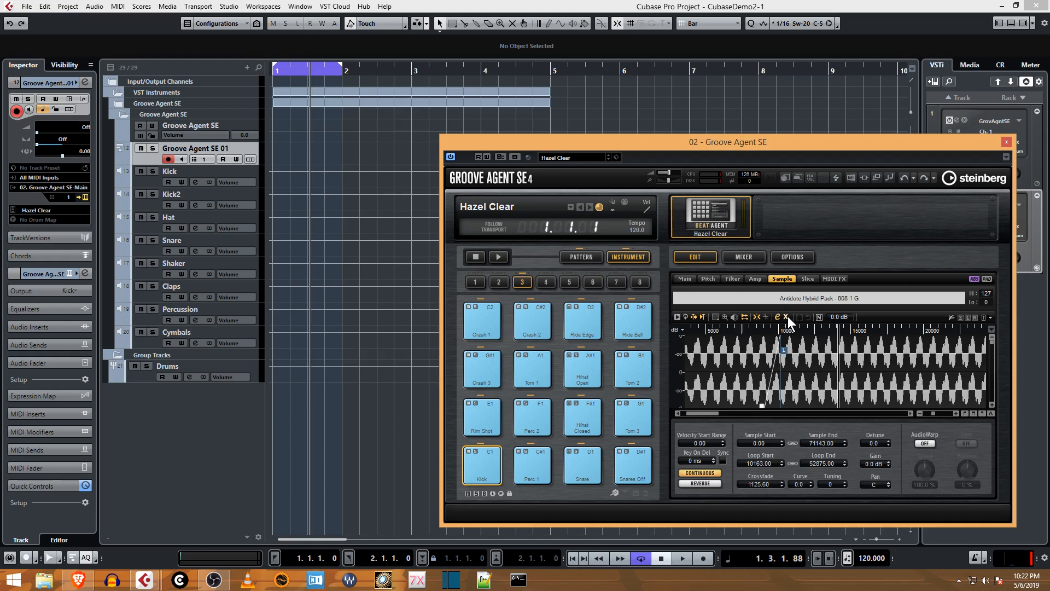
{"action": "left_click_drag", "start_coordinate": [761, 405], "coordinate": [787, 405]}
{"action": "left_click", "coordinate": [778, 318]}
- Loop the kick sample from about 8877 to about 50045 in Until Release mode, and audition the pad
{"action": "left_click_drag", "start_coordinate": [932, 413], "coordinate": [923, 413]}
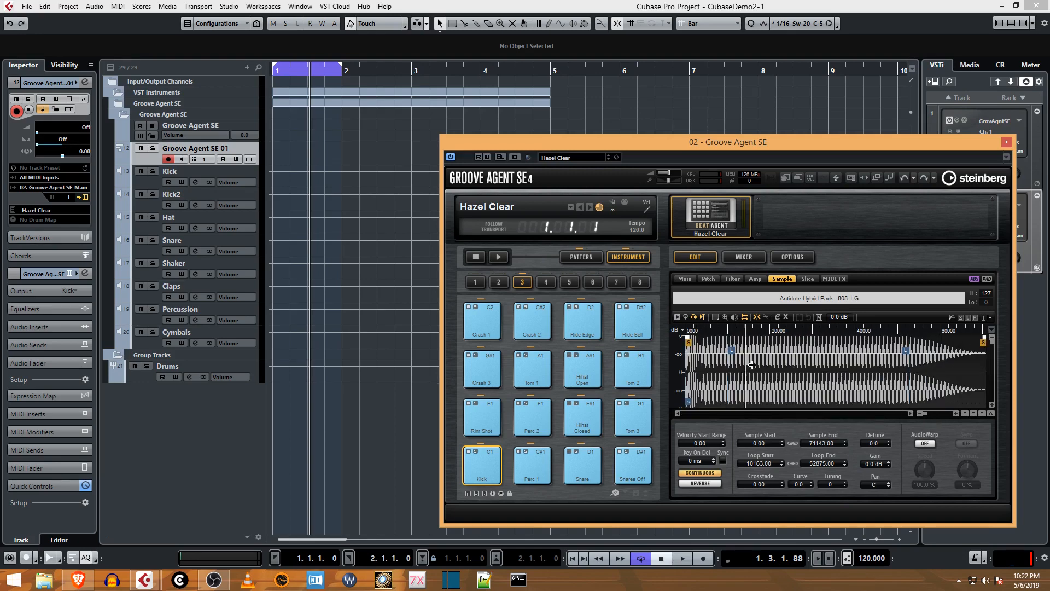
{"action": "left_click_drag", "start_coordinate": [731, 350], "coordinate": [728, 350]}
{"action": "left_click", "coordinate": [713, 469]}
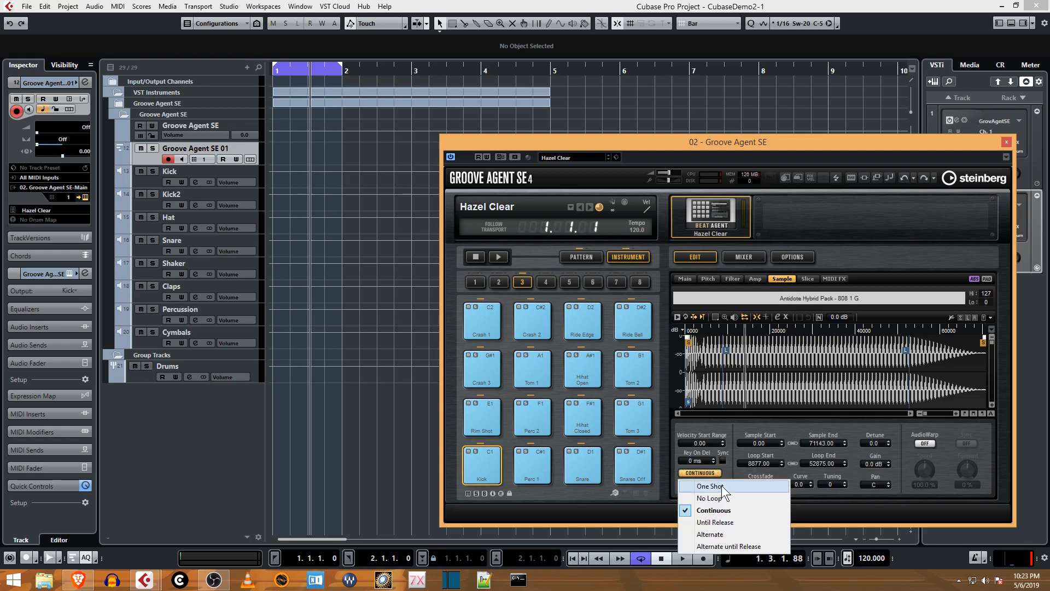
{"action": "left_click", "coordinate": [733, 524]}
{"action": "mouse_move", "coordinate": [911, 350]}
{"action": "left_mouse_down"}
{"action": "mouse_move", "coordinate": [880, 349]}
{"action": "mouse_move", "coordinate": [894, 349]}
{"action": "left_mouse_up"}
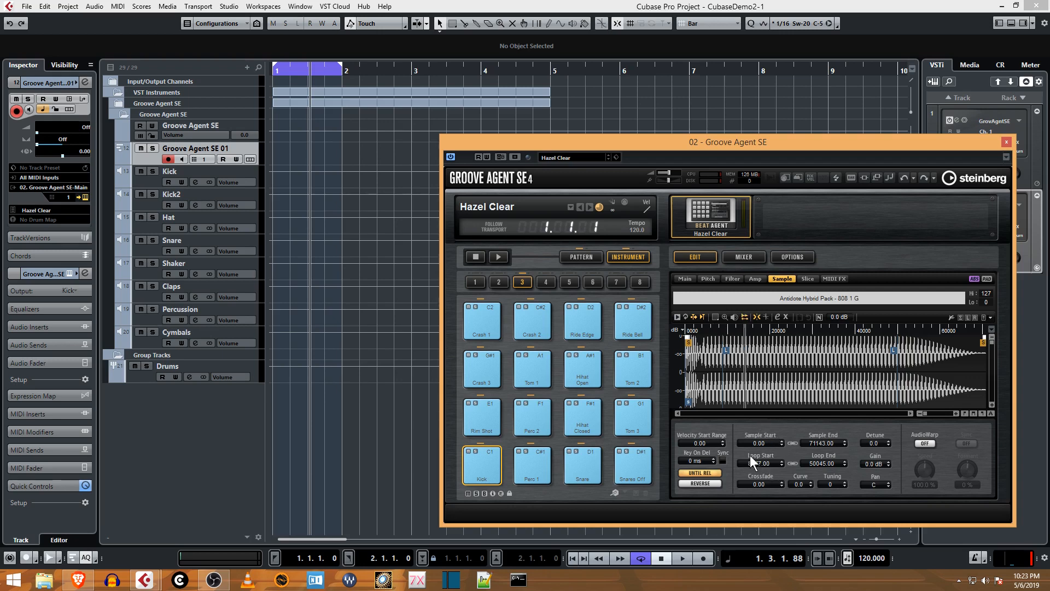
{"action": "left_click", "coordinate": [498, 451]}
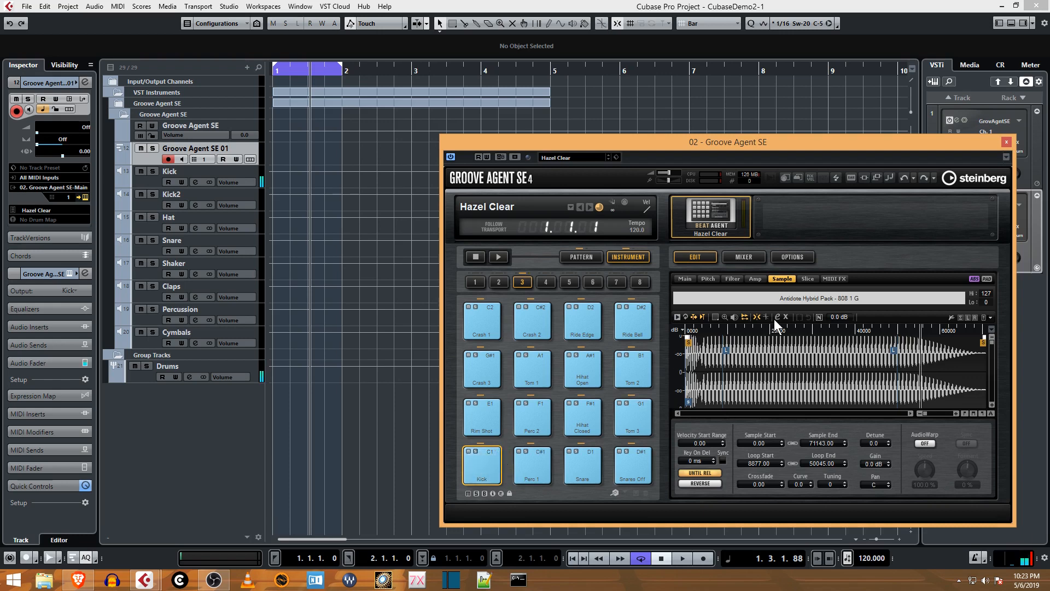
- Set the kick's amp envelope mode to Sustain and its sustain node to about 561 ms at 75% level
{"action": "left_click", "coordinate": [757, 279]}
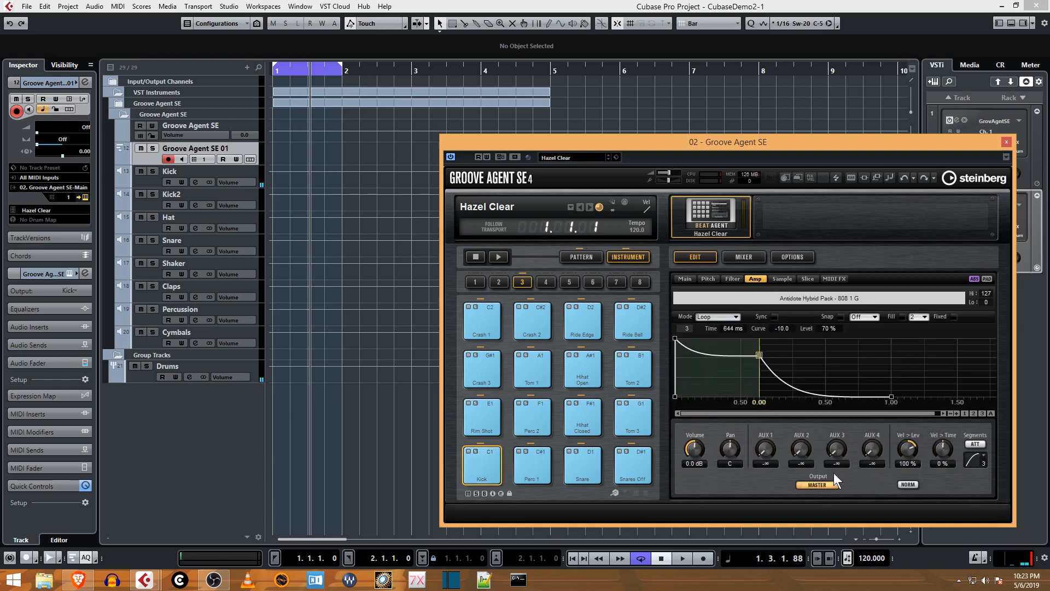
{"action": "left_click", "coordinate": [730, 317]}
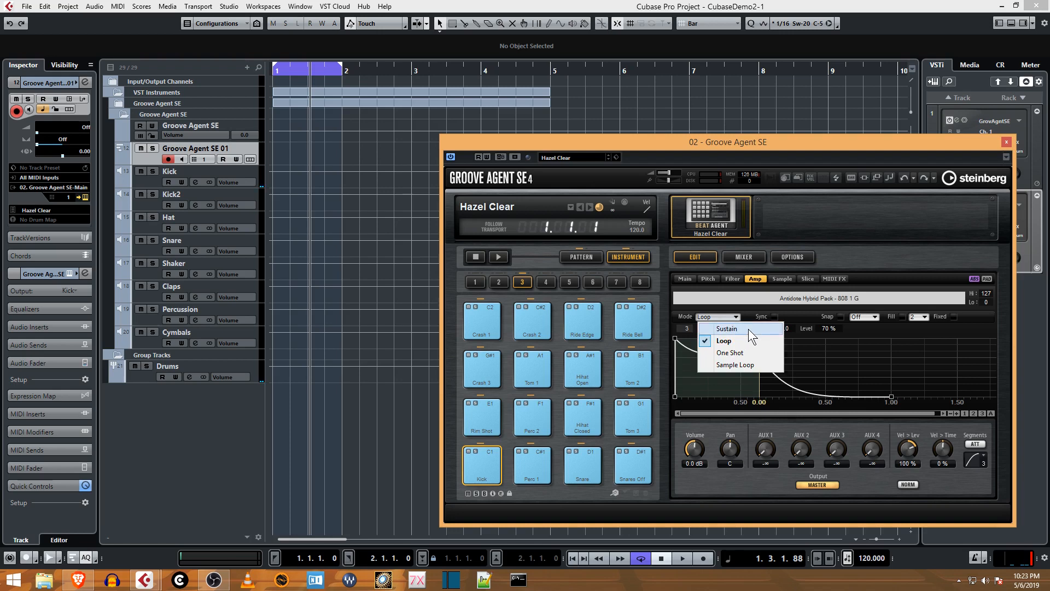
{"action": "left_click", "coordinate": [748, 329]}
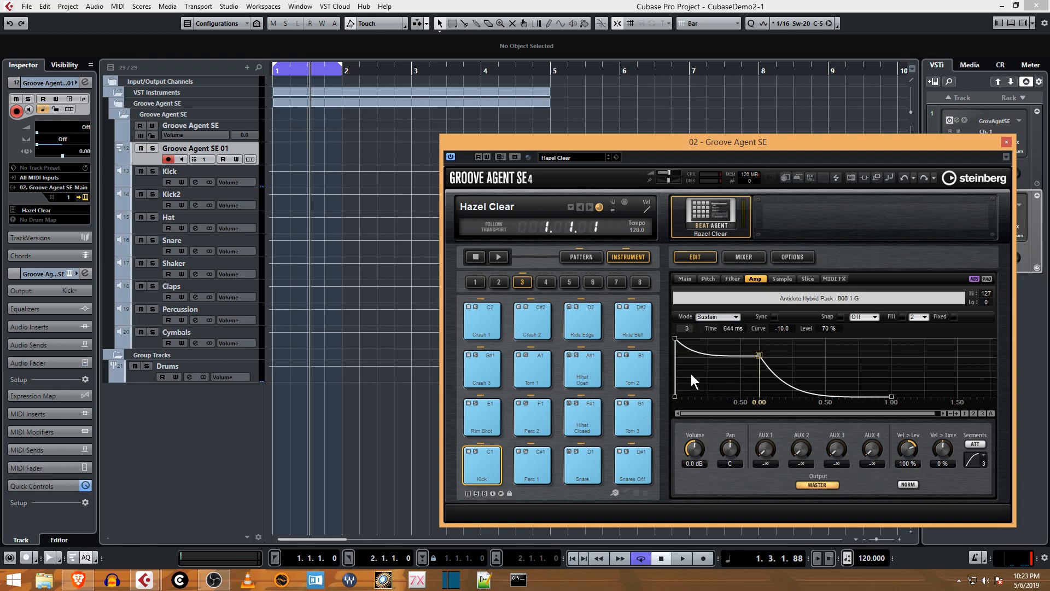
{"action": "left_click_drag", "start_coordinate": [759, 355], "coordinate": [760, 359]}
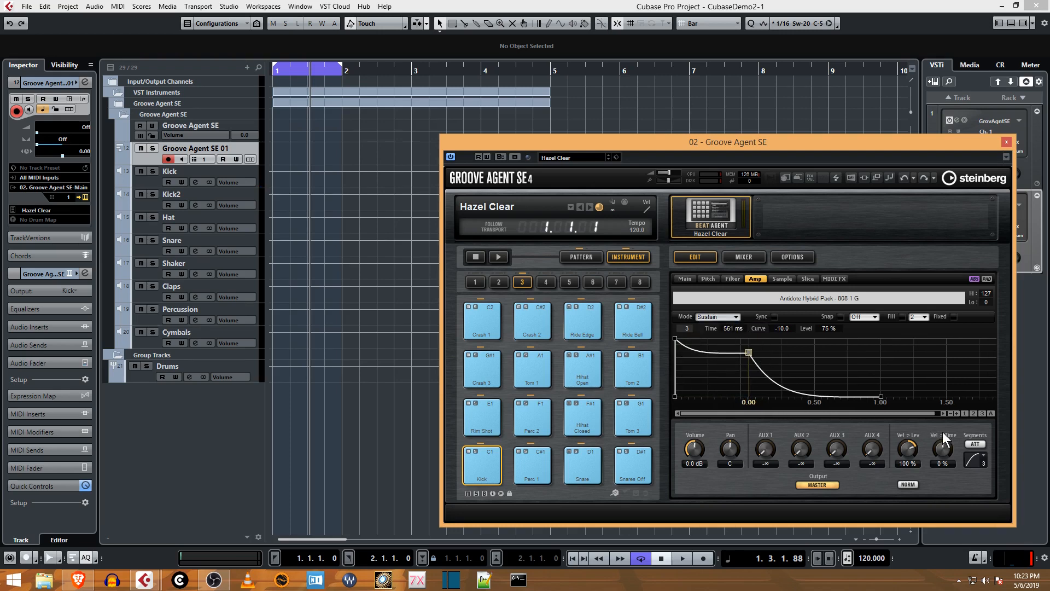
- Set the envelope segments affected by velocity to Attack + Decay for the kick's amp envelope
{"action": "left_click", "coordinate": [975, 444]}
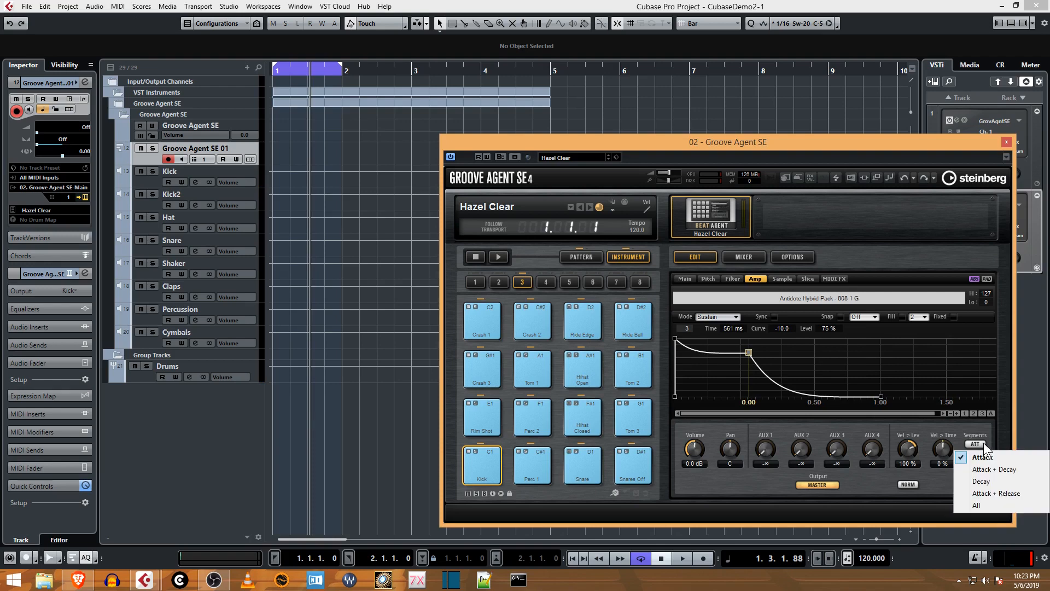
{"action": "left_click", "coordinate": [1002, 469]}
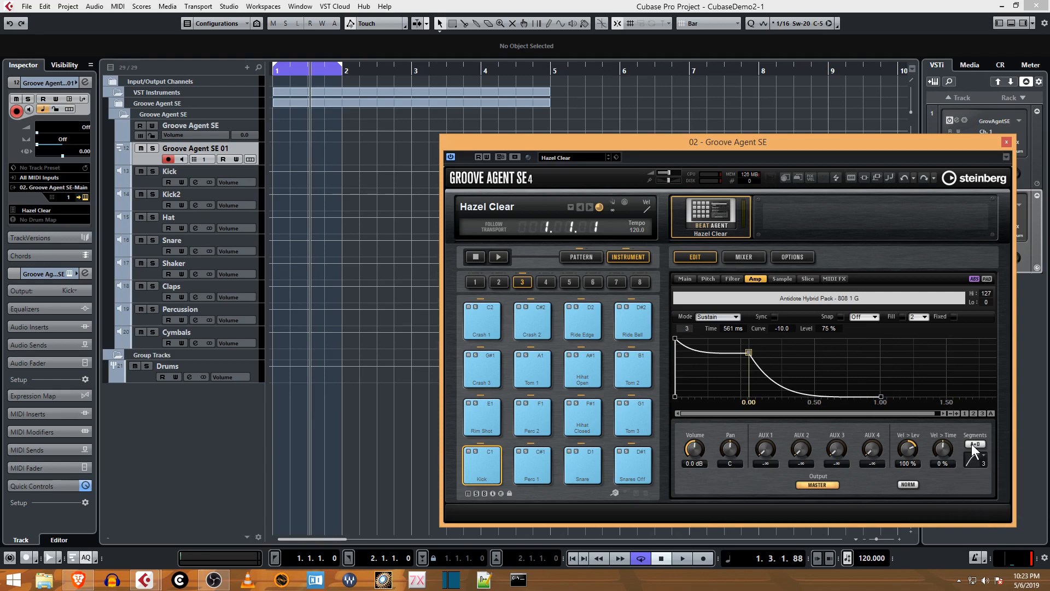
{"action": "left_click", "coordinate": [973, 444]}
{"action": "left_click", "coordinate": [1001, 478]}
- Set the amp envelope's sustain node to about 511 ms at 100% level, and audition the pad from the sample view
{"action": "left_click_drag", "start_coordinate": [765, 371], "coordinate": [751, 353]}
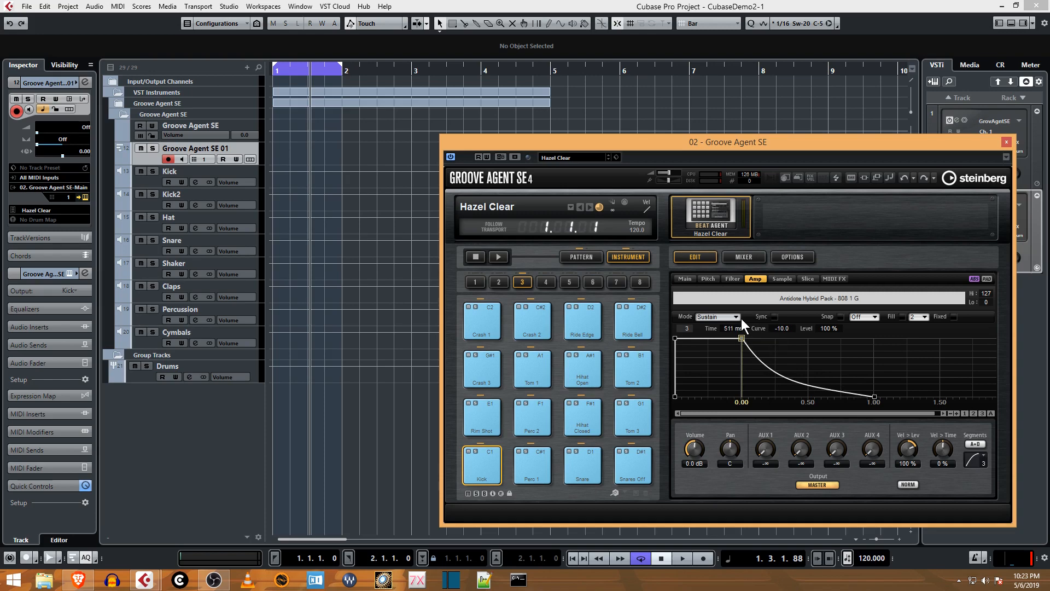
{"action": "left_click", "coordinate": [781, 278]}
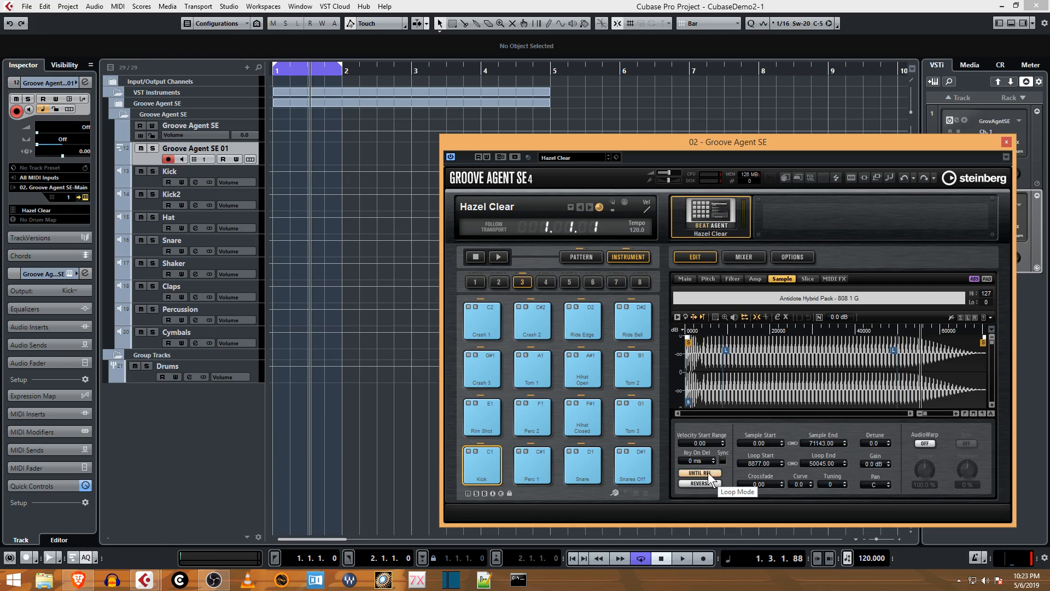
{"action": "left_click", "coordinate": [498, 455]}
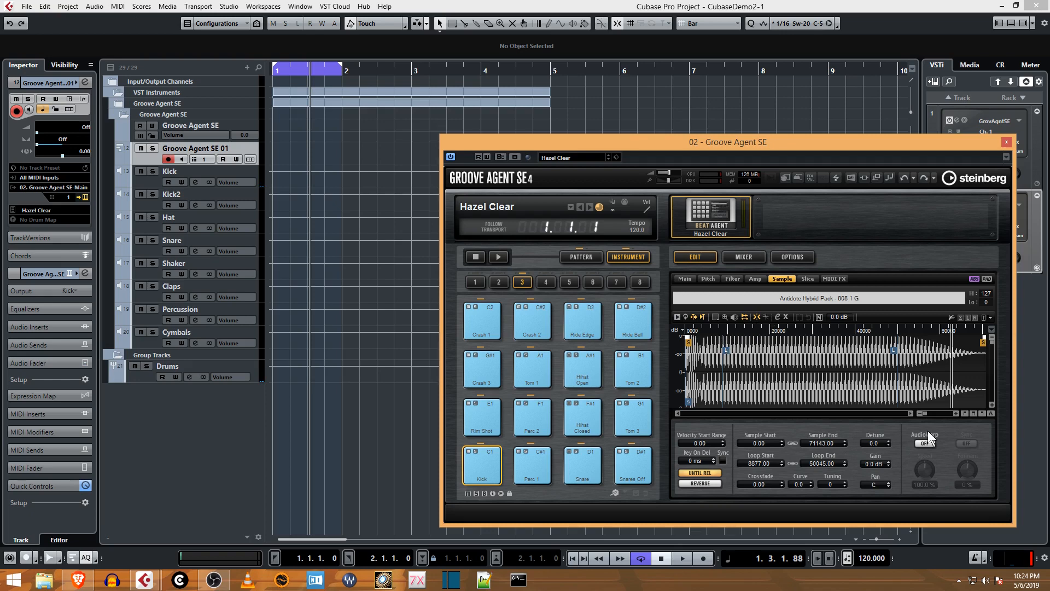
- Fine-tune the kick sample's loop start to about 8271 where the waveform crosses the zero line
{"action": "left_click_drag", "start_coordinate": [931, 413], "coordinate": [933, 412]}
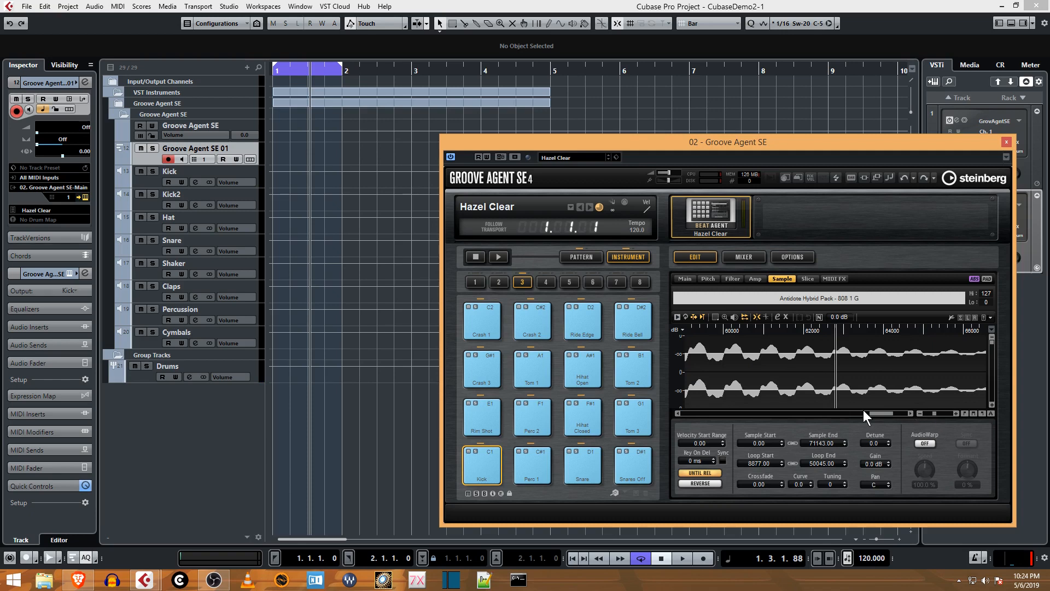
{"action": "mouse_move", "coordinate": [863, 409]}
{"action": "left_mouse_down"}
{"action": "mouse_move", "coordinate": [874, 409]}
{"action": "mouse_move", "coordinate": [707, 414]}
{"action": "left_mouse_up"}
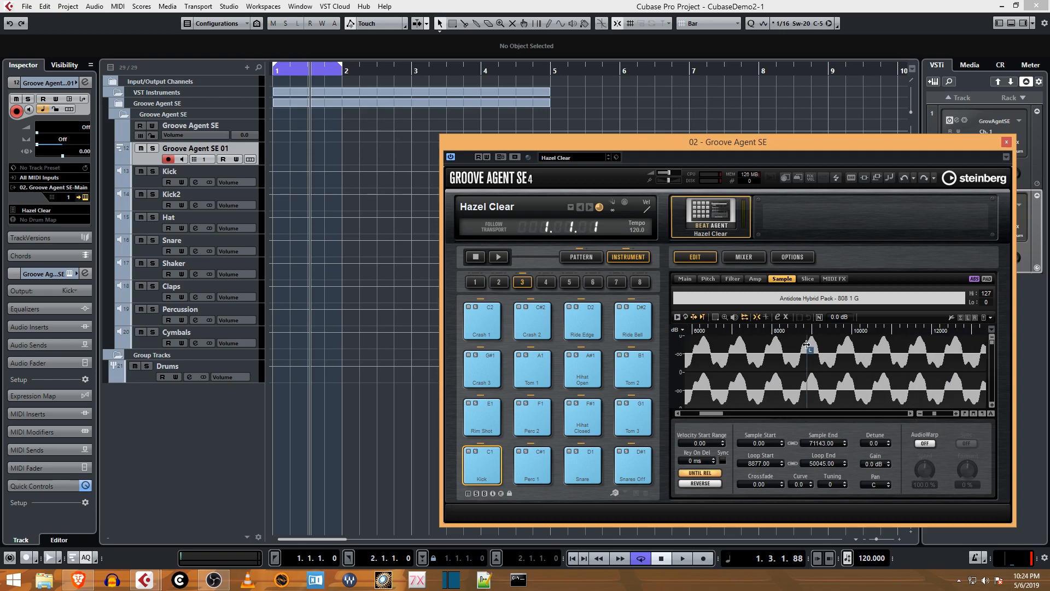
{"action": "left_click_drag", "start_coordinate": [806, 348], "coordinate": [789, 359]}
{"action": "left_click", "coordinate": [954, 413]}
{"action": "left_click", "coordinate": [954, 413]}
{"action": "left_click", "coordinate": [954, 414]}
{"action": "left_click", "coordinate": [955, 413]}
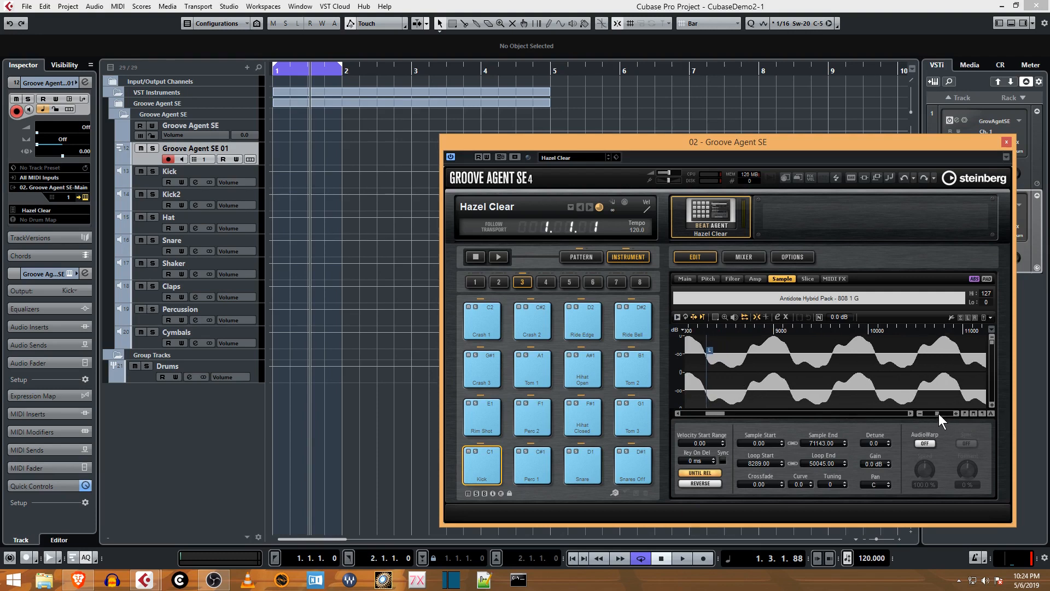
{"action": "left_click_drag", "start_coordinate": [939, 413], "coordinate": [939, 412]}
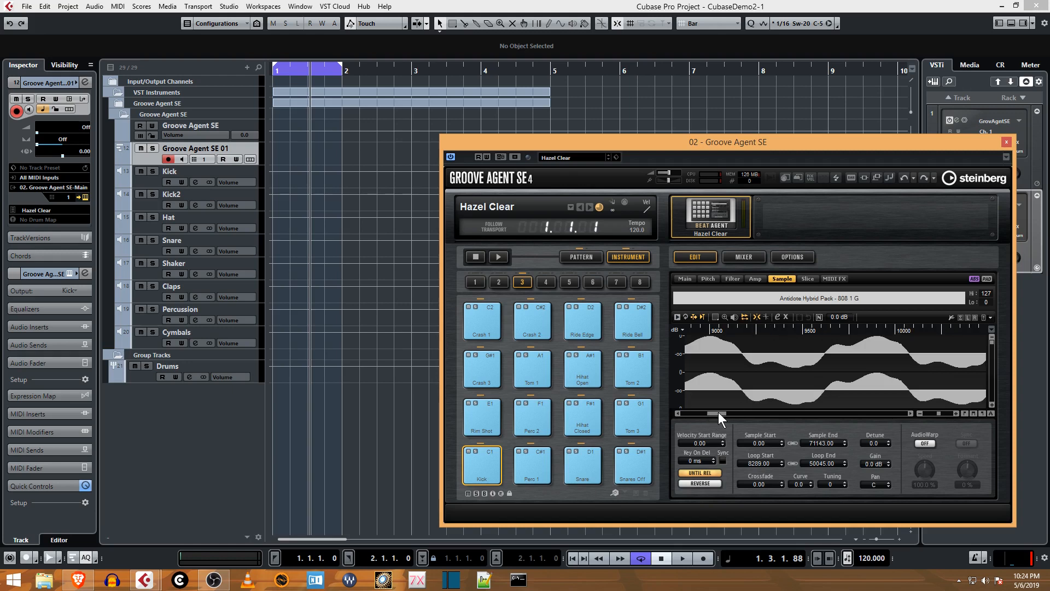
{"action": "left_click_drag", "start_coordinate": [717, 414], "coordinate": [714, 412]}
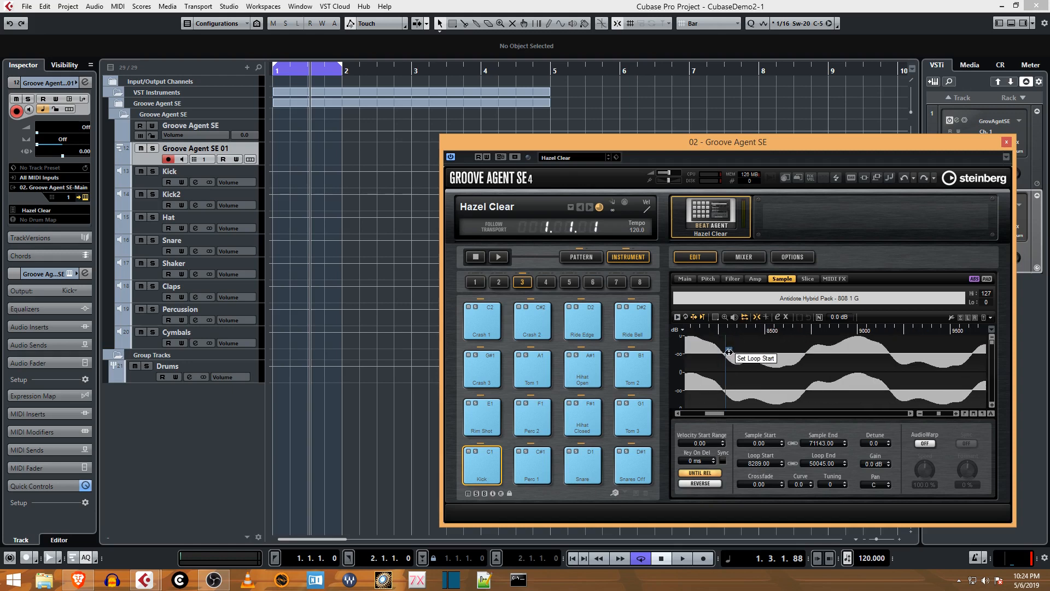
{"action": "left_click_drag", "start_coordinate": [729, 352], "coordinate": [725, 352]}
- Fine-tune the kick sample's loop end to about 50119 and audition the pad
{"action": "mouse_move", "coordinate": [717, 408]}
{"action": "left_mouse_down"}
{"action": "mouse_move", "coordinate": [855, 428]}
{"action": "mouse_move", "coordinate": [839, 422]}
{"action": "left_mouse_up"}
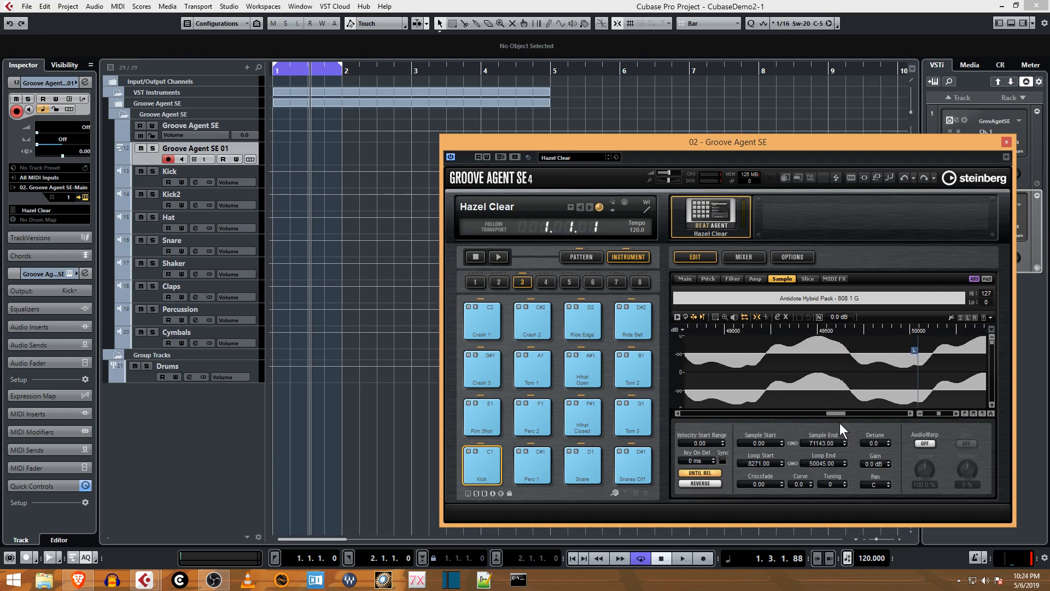
{"action": "left_click_drag", "start_coordinate": [914, 351], "coordinate": [926, 357]}
{"action": "left_click_drag", "start_coordinate": [938, 413], "coordinate": [920, 413]}
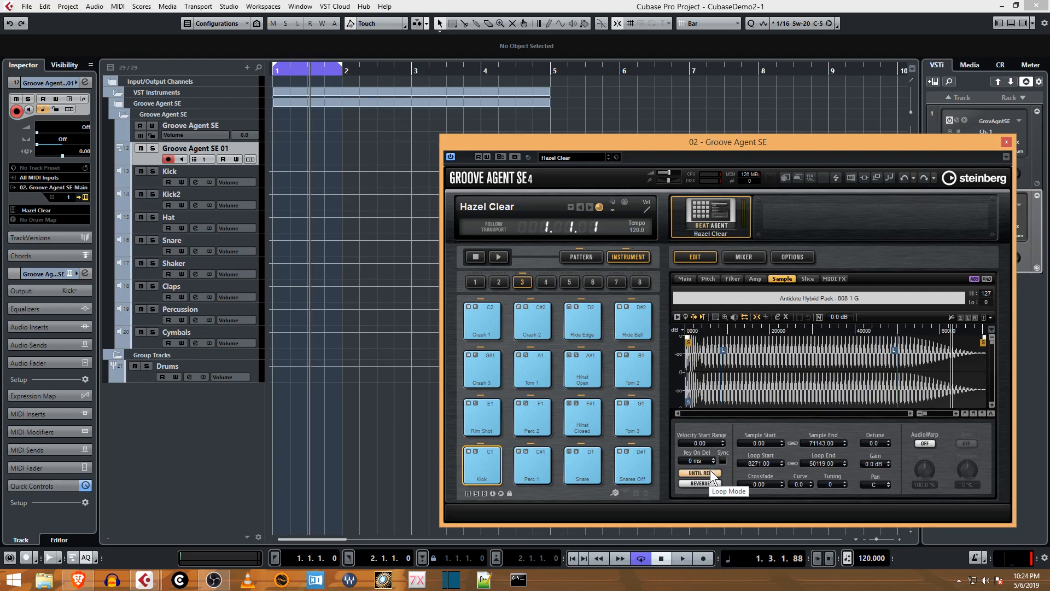
{"action": "left_click", "coordinate": [492, 459]}
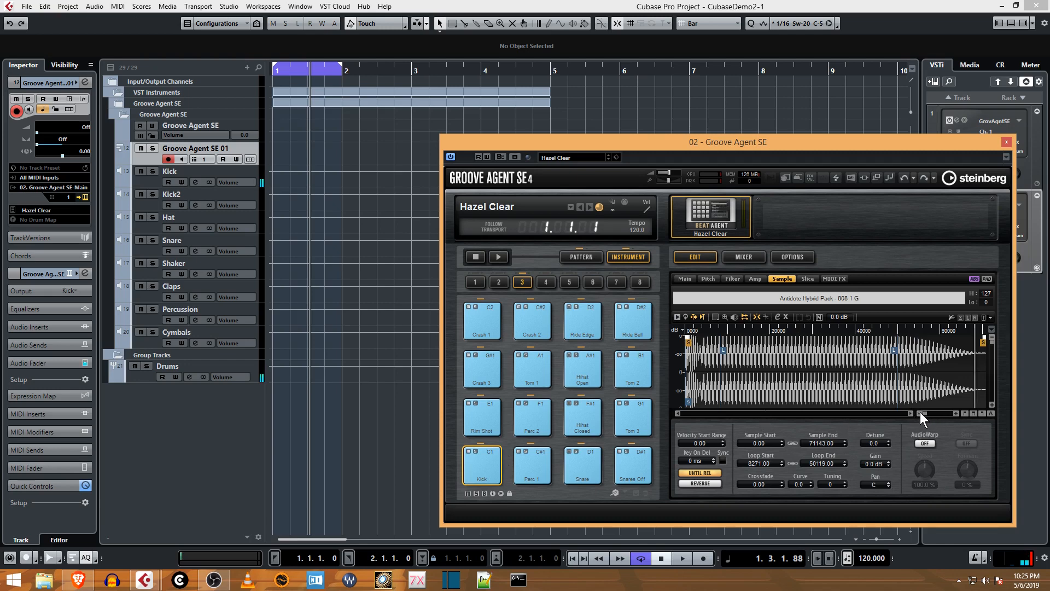
{"action": "left_click_drag", "start_coordinate": [920, 412], "coordinate": [931, 412]}
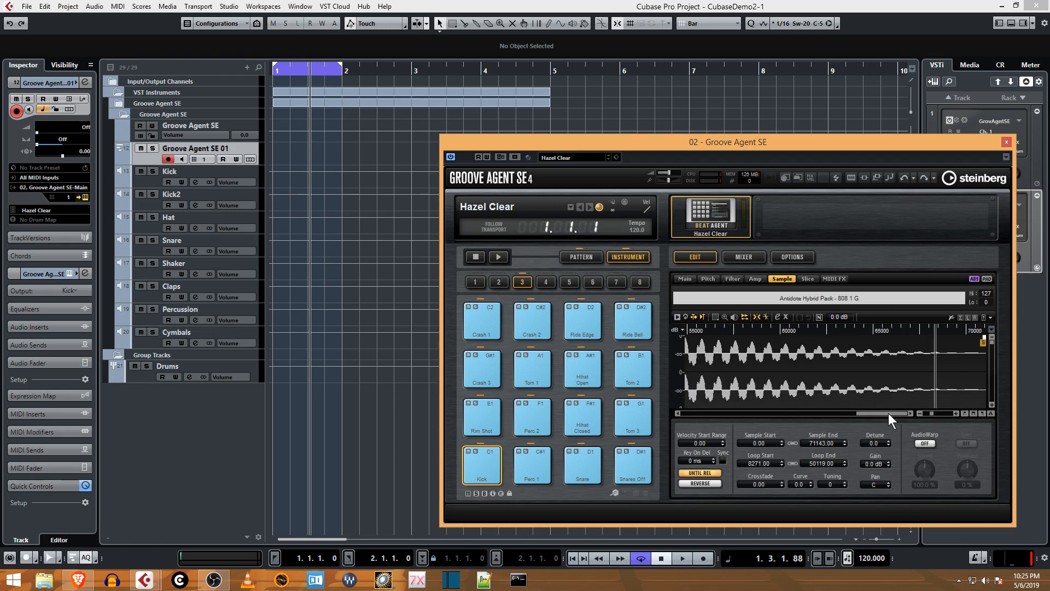
- Move the kick sample's loop start to about 7823 and loop end to about 51024, and audition the pad
{"action": "left_click_drag", "start_coordinate": [888, 413], "coordinate": [723, 411]}
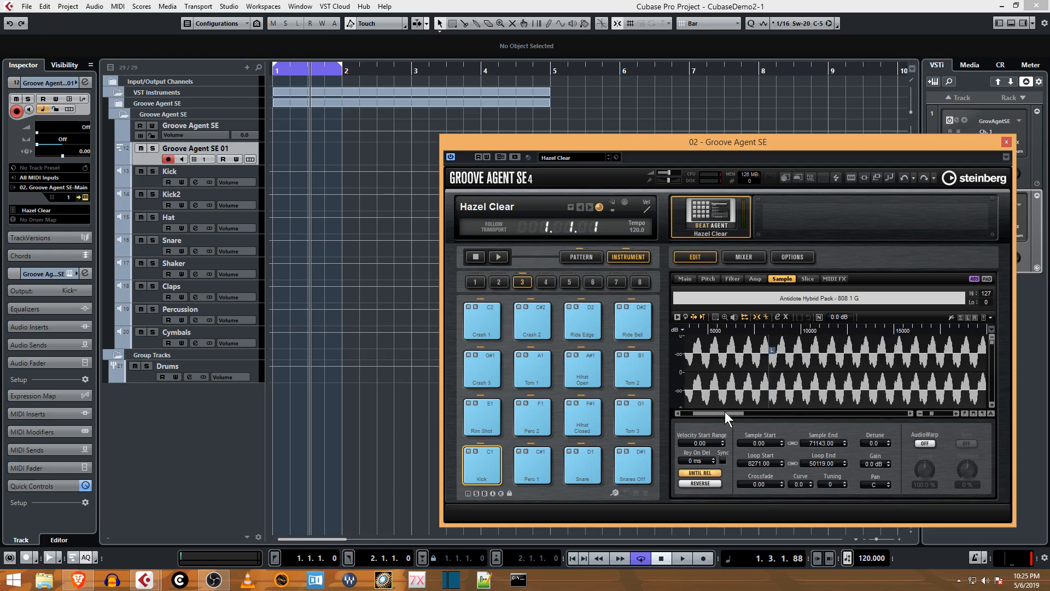
{"action": "left_click_drag", "start_coordinate": [772, 349], "coordinate": [779, 350]}
{"action": "mouse_move", "coordinate": [780, 350]}
{"action": "left_mouse_down"}
{"action": "mouse_move", "coordinate": [813, 351]}
{"action": "mouse_move", "coordinate": [767, 353]}
{"action": "left_mouse_up"}
{"action": "left_click_drag", "start_coordinate": [729, 413], "coordinate": [859, 414]}
{"action": "left_click_drag", "start_coordinate": [787, 352], "coordinate": [805, 353]}
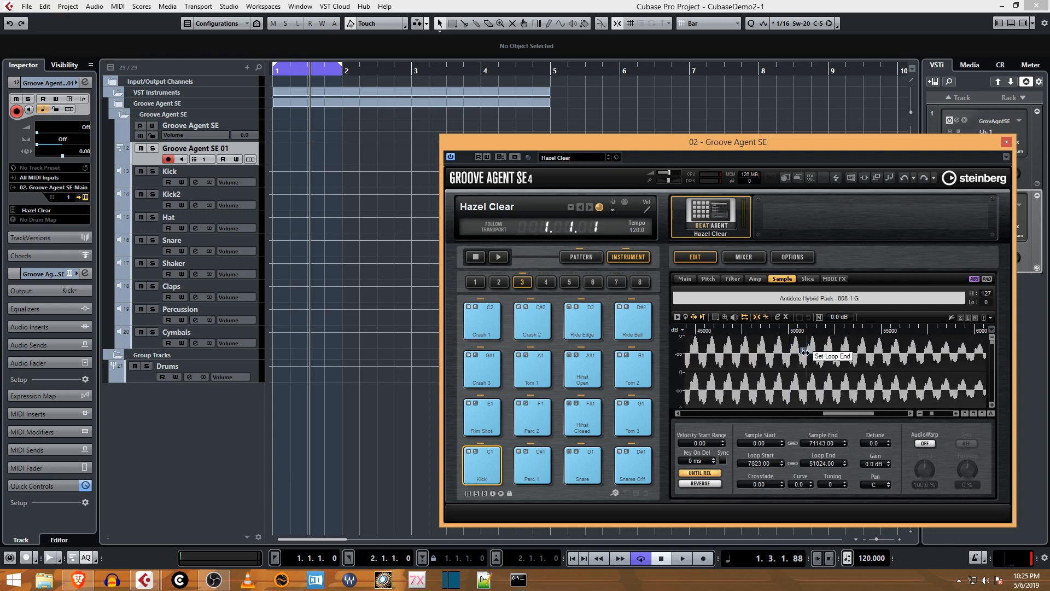
{"action": "left_click", "coordinate": [498, 449]}
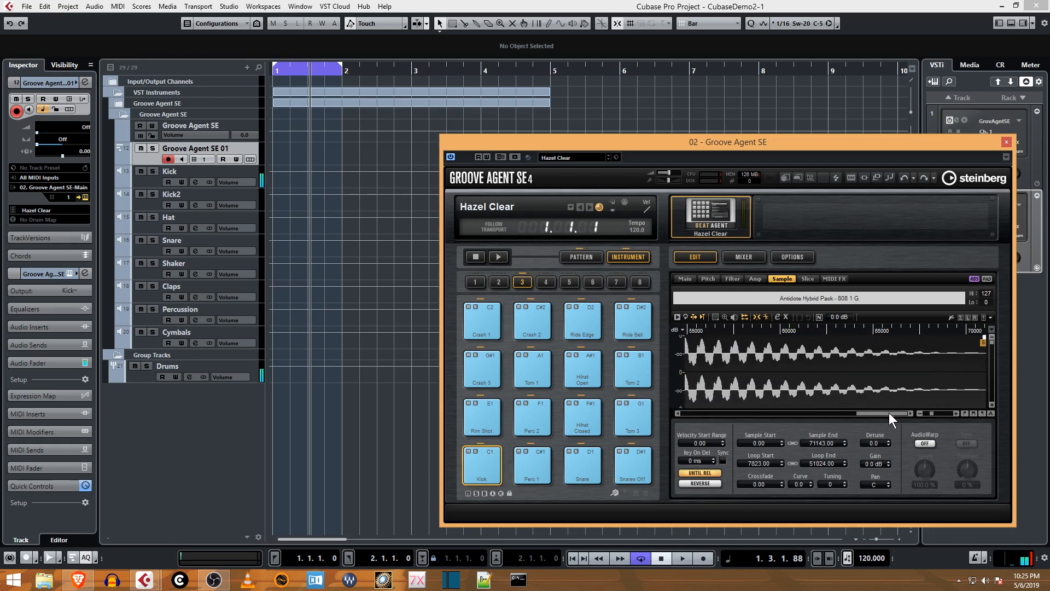
- View the whole kick sample, audition the pad and review its amp envelope
{"action": "left_click_drag", "start_coordinate": [888, 412], "coordinate": [724, 411]}
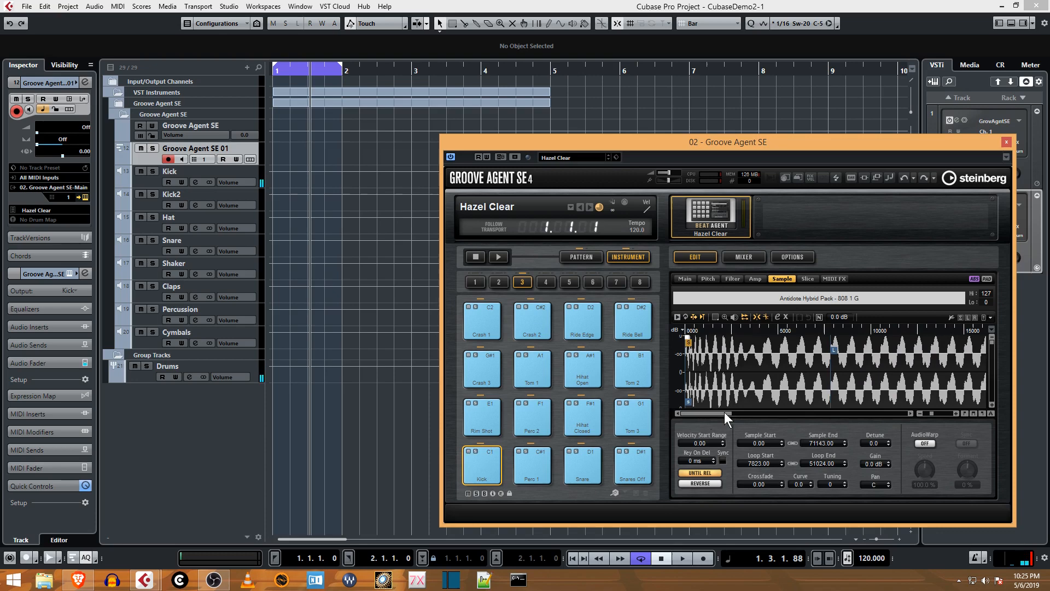
{"action": "left_click", "coordinate": [918, 412]}
{"action": "left_click", "coordinate": [918, 412]}
{"action": "left_click", "coordinate": [917, 412]}
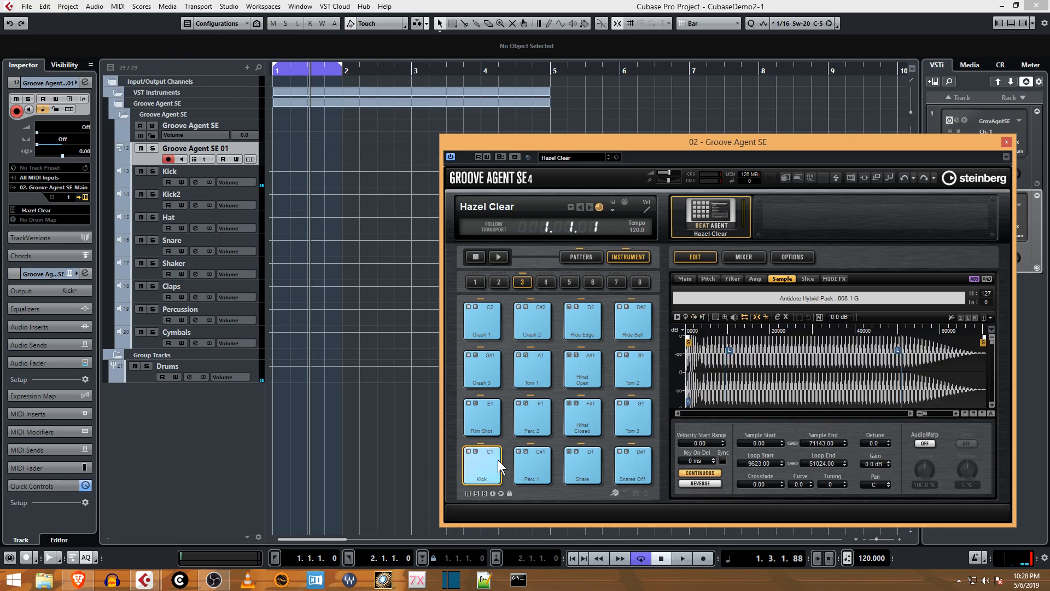
{"action": "left_click", "coordinate": [497, 460]}
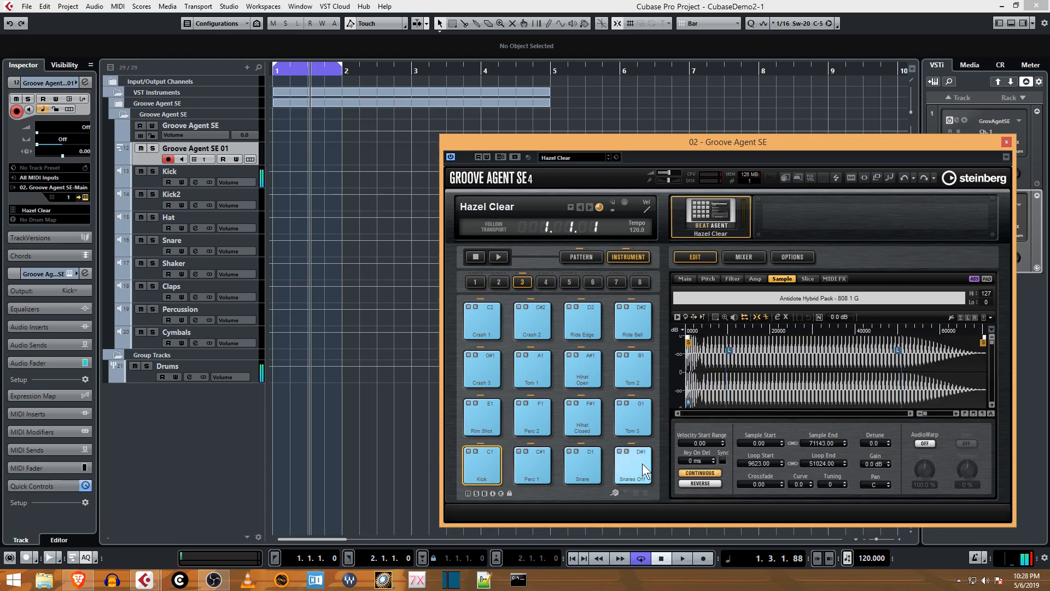
{"action": "left_click", "coordinate": [754, 278]}
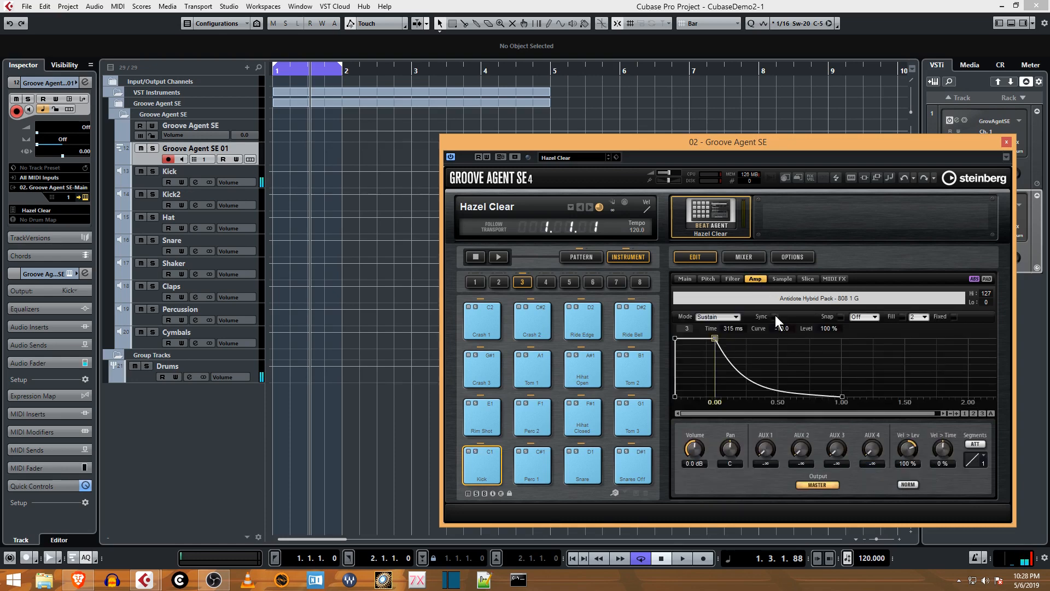
- Shorten the kick sample's loop by moving its start to about 19523 and its end to about 27623
{"action": "left_click", "coordinate": [782, 278]}
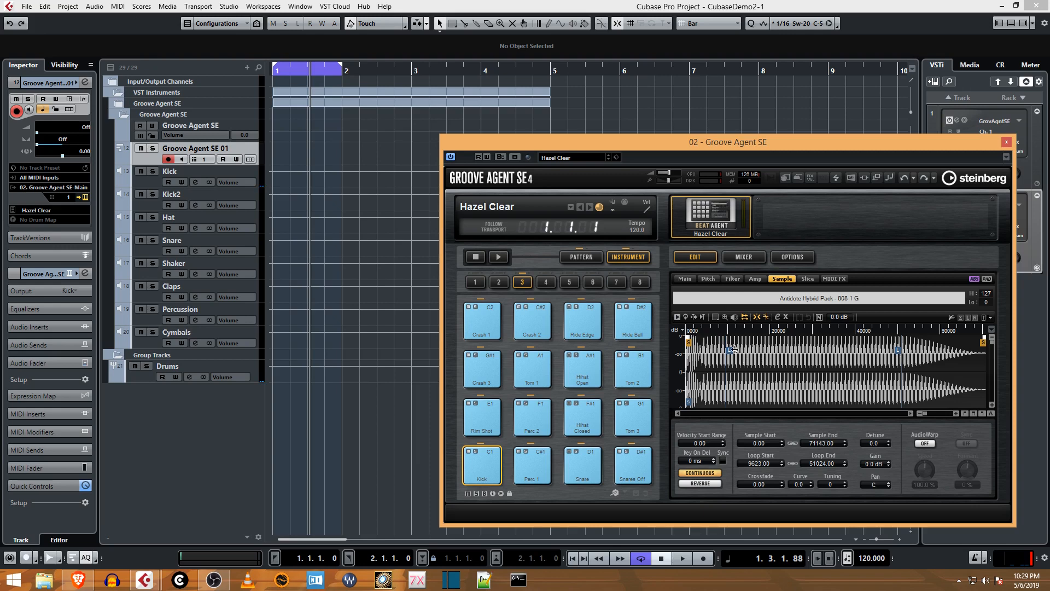
{"action": "mouse_move", "coordinate": [729, 350]}
{"action": "left_mouse_down"}
{"action": "mouse_move", "coordinate": [796, 353]}
{"action": "mouse_move", "coordinate": [756, 351]}
{"action": "mouse_move", "coordinate": [772, 351]}
{"action": "left_mouse_up"}
{"action": "mouse_move", "coordinate": [898, 350]}
{"action": "left_mouse_down"}
{"action": "mouse_move", "coordinate": [787, 350]}
{"action": "mouse_move", "coordinate": [798, 346]}
{"action": "left_mouse_up"}
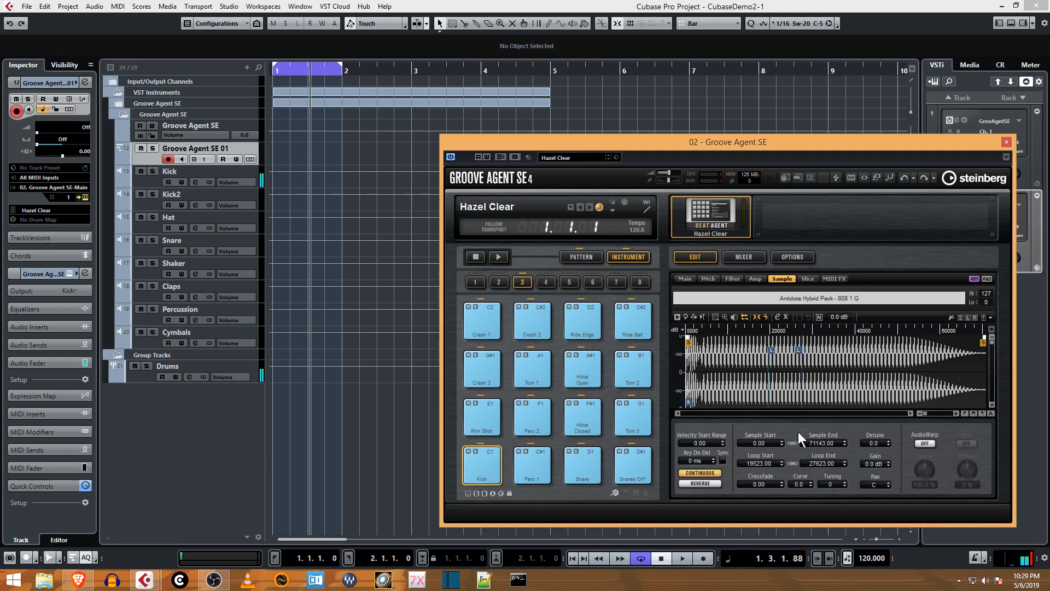
- Enable loop crossfade editing, set the kick's crossfade length to about 592, and inspect the fades at both loop points
{"action": "left_click_drag", "start_coordinate": [927, 412], "coordinate": [934, 412]}
{"action": "left_click_drag", "start_coordinate": [703, 411], "coordinate": [737, 412]}
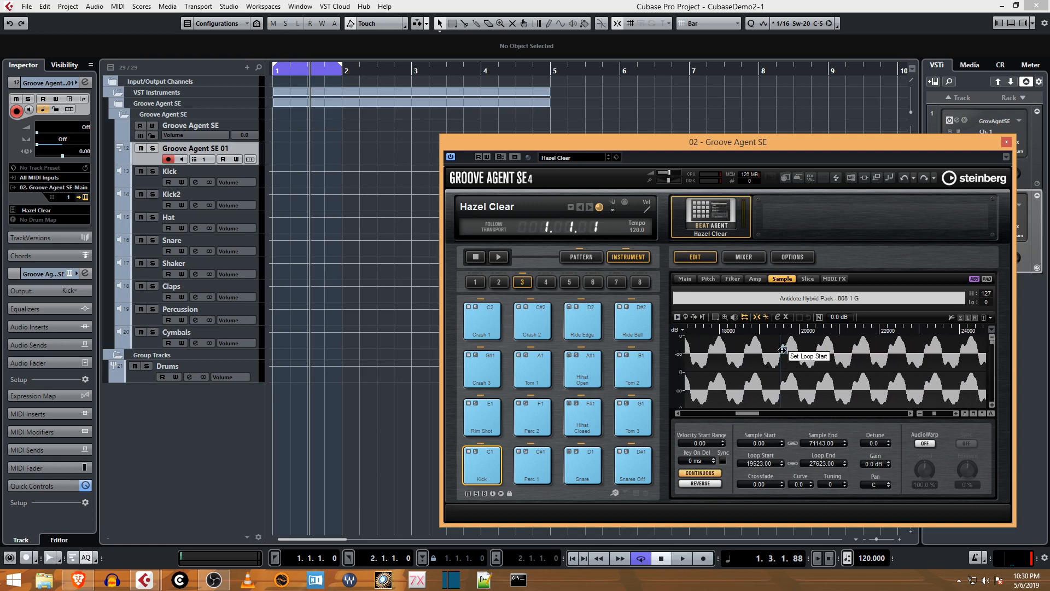
{"action": "left_click", "coordinate": [776, 318]}
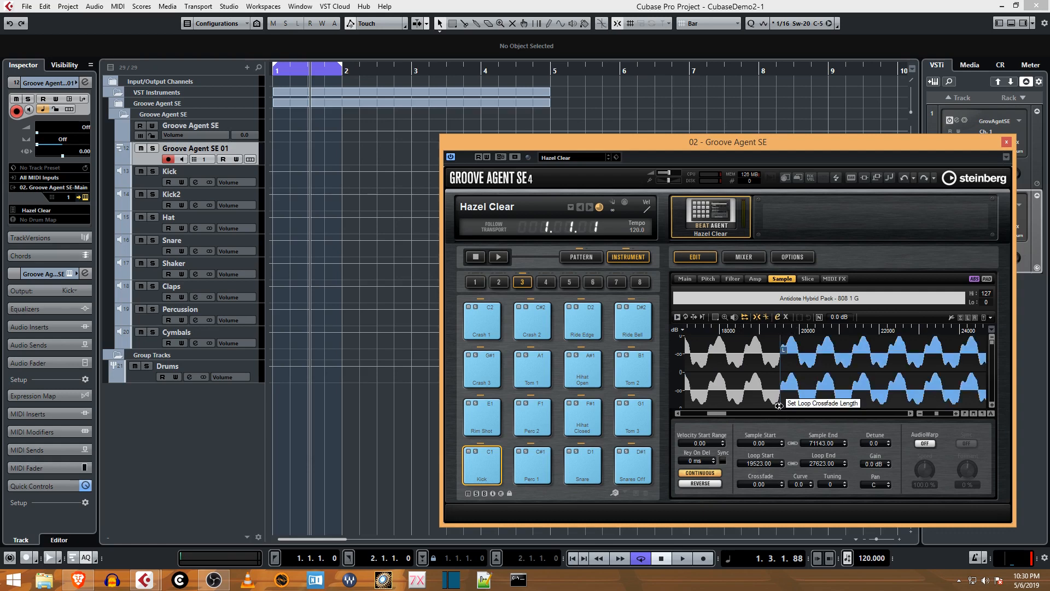
{"action": "left_click_drag", "start_coordinate": [779, 405], "coordinate": [749, 411]}
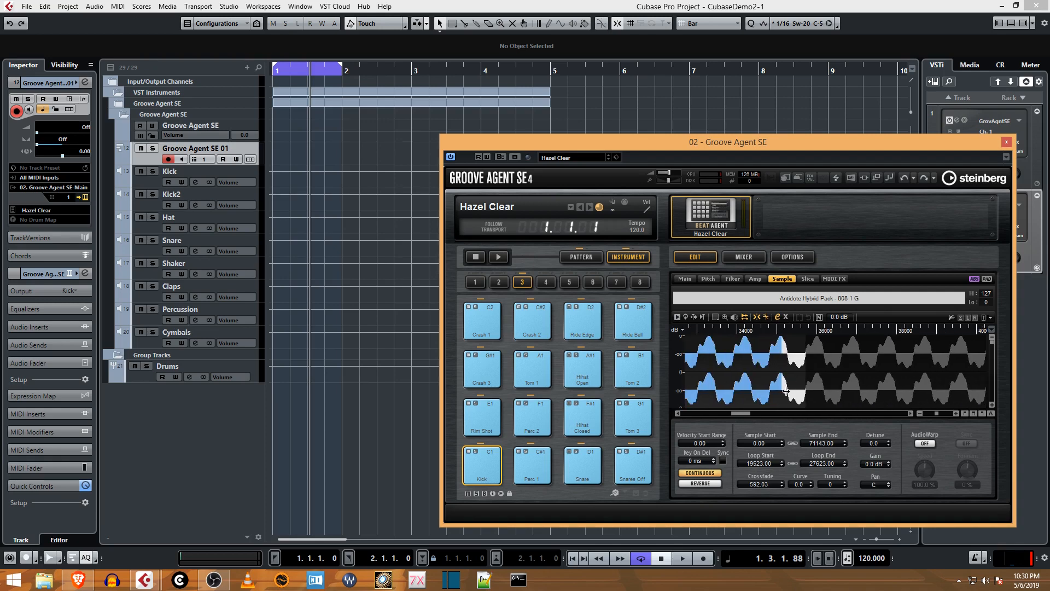
{"action": "left_click_drag", "start_coordinate": [745, 411], "coordinate": [719, 411]}
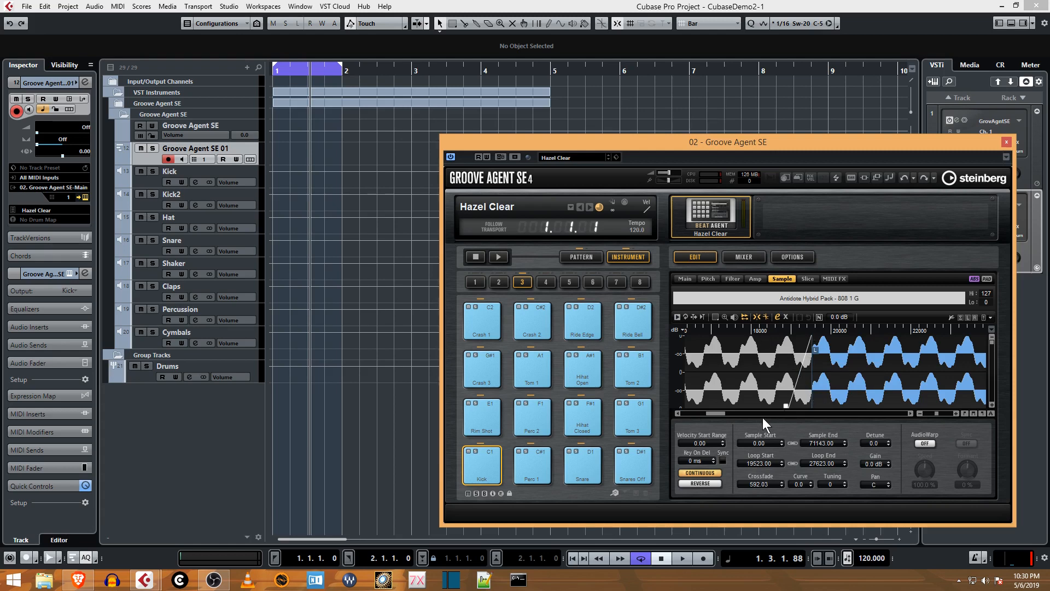
{"action": "left_click_drag", "start_coordinate": [722, 414], "coordinate": [734, 413]}
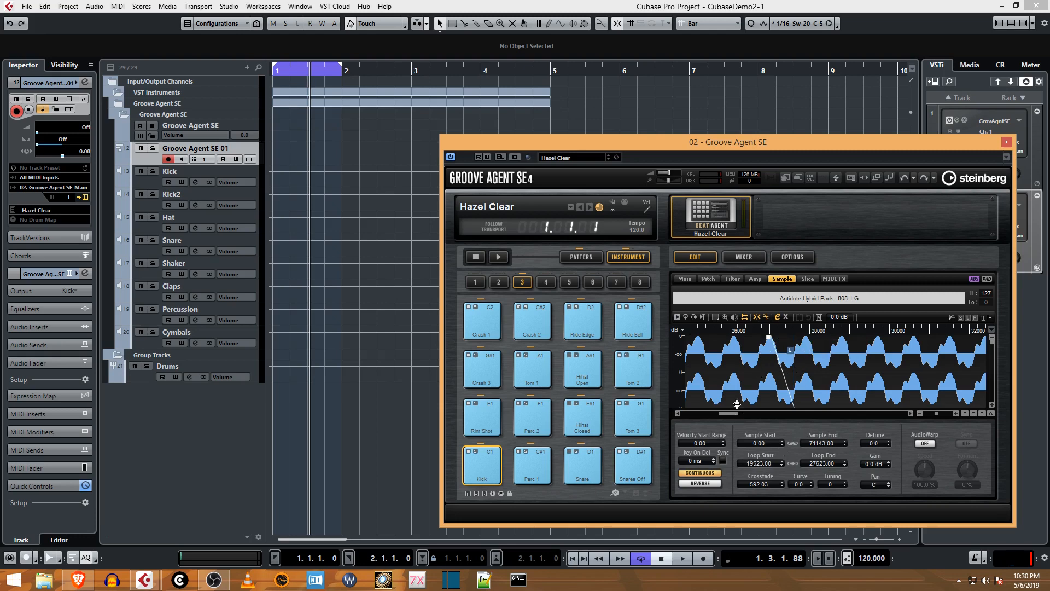
{"action": "left_click_drag", "start_coordinate": [734, 412], "coordinate": [723, 410]}
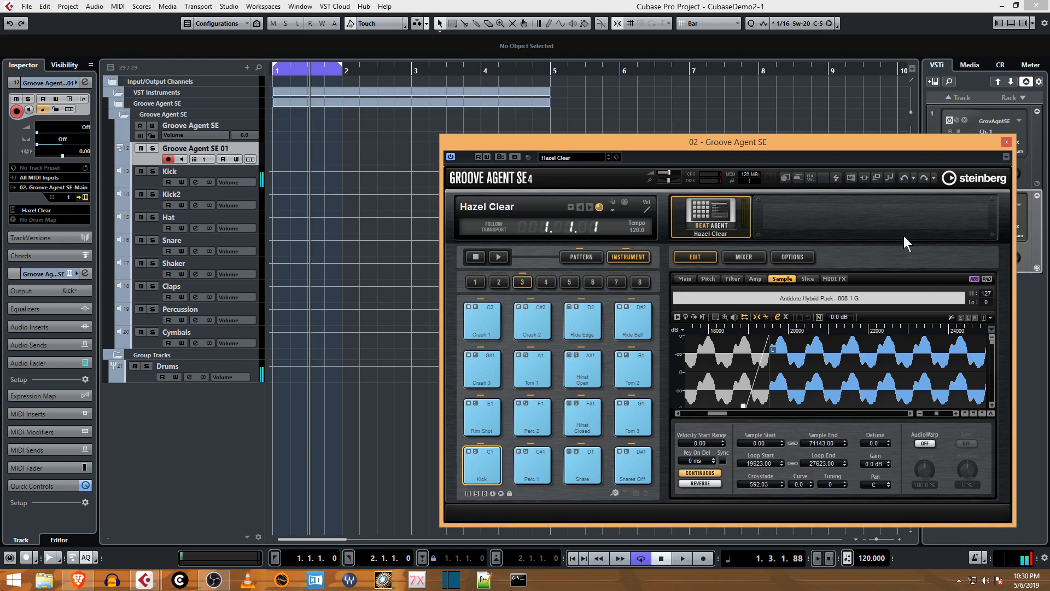
{"action": "left_click_drag", "start_coordinate": [937, 416], "coordinate": [924, 413]}
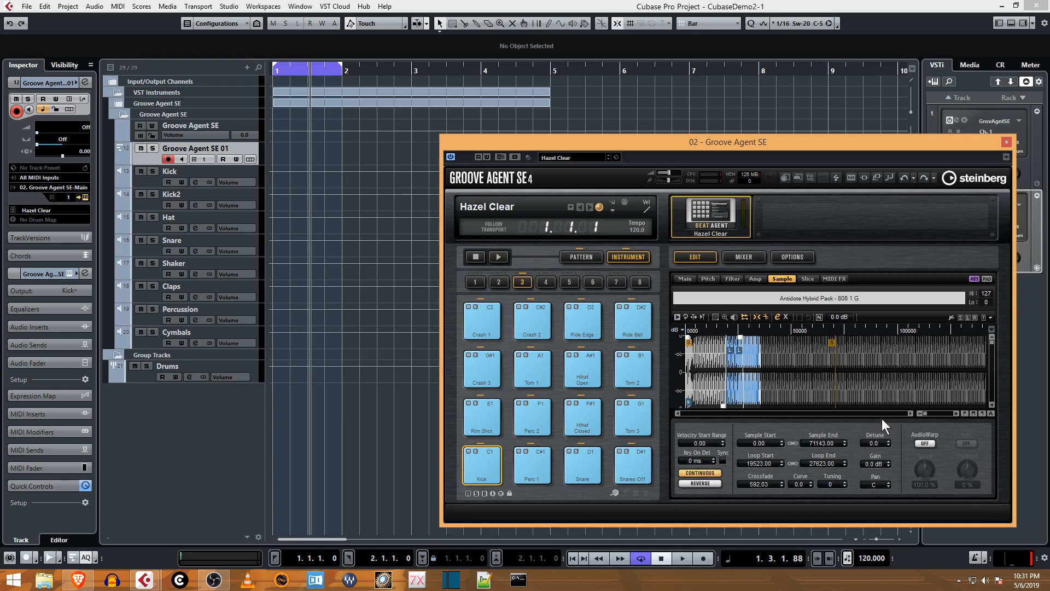
- Replace the Perc 1 pad's sample with Antidote Hybrid Pack - 808 2 G#.wav
{"action": "left_click", "coordinate": [530, 467]}
{"action": "left_click", "coordinate": [479, 465]}
{"action": "left_click", "coordinate": [759, 276]}
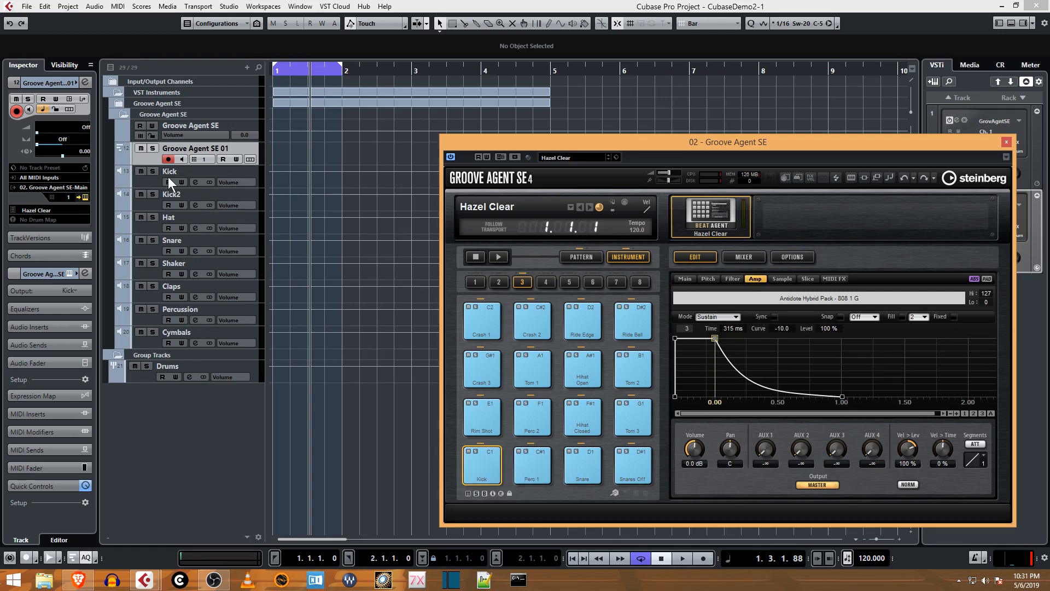
{"action": "left_click", "coordinate": [538, 470]}
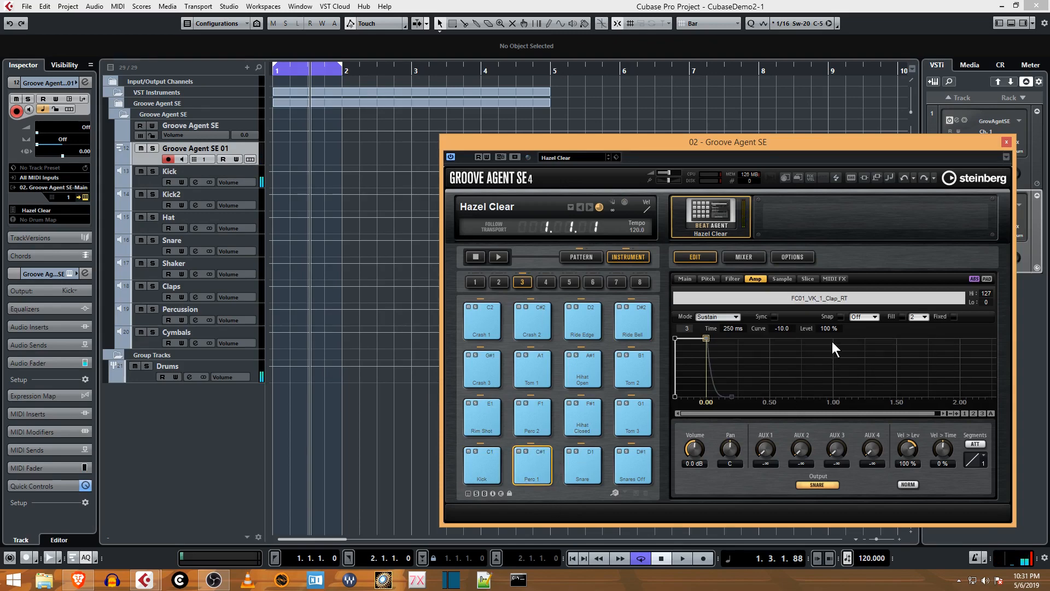
{"action": "right_click", "coordinate": [832, 303]}
{"action": "left_click", "coordinate": [874, 311]}
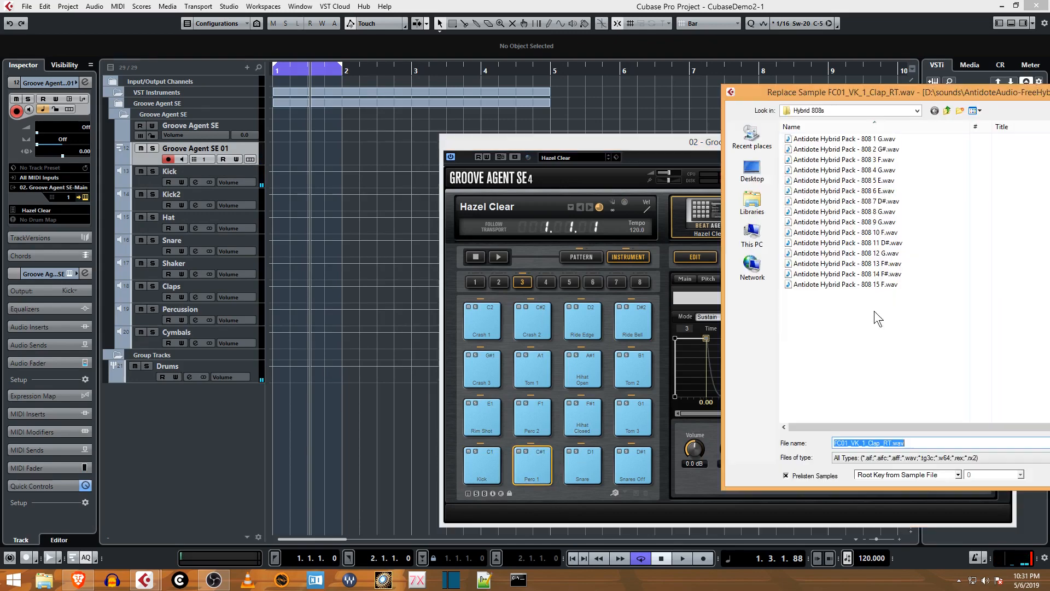
{"action": "left_click", "coordinate": [865, 150]}
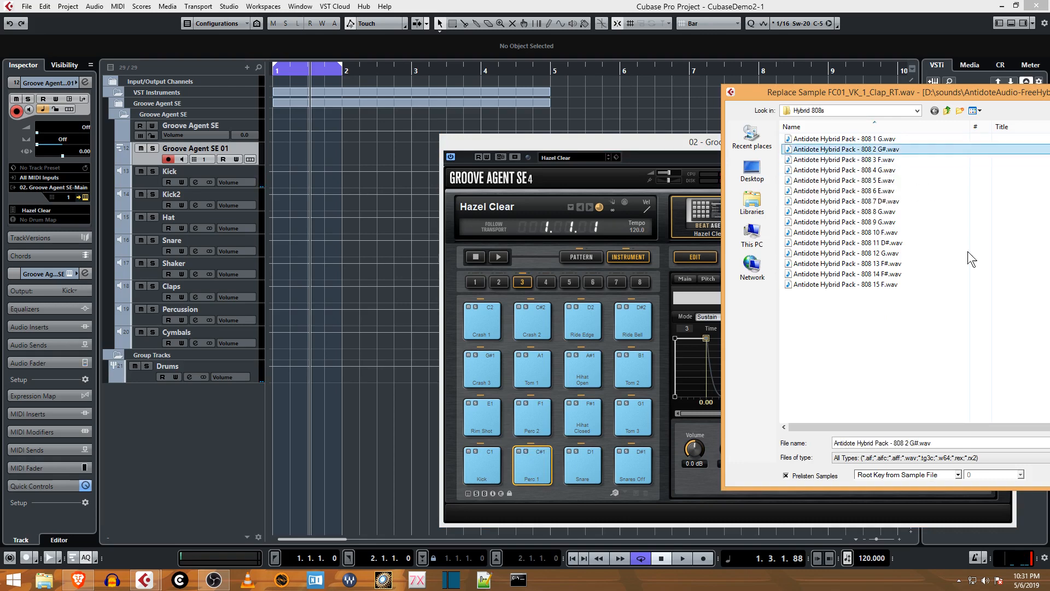
{"action": "key", "text": "Return"}
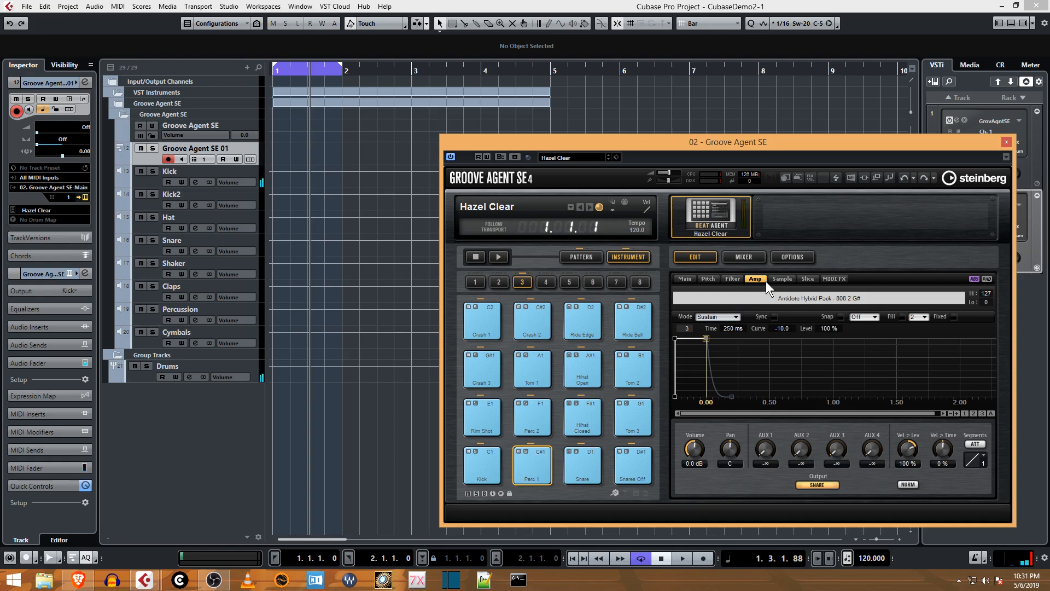
- Replace the Perc 1 sample with Antidote Hybrid Pack - 808 3 F.wav and set its loop mode to No Loop
{"action": "left_click", "coordinate": [779, 280]}
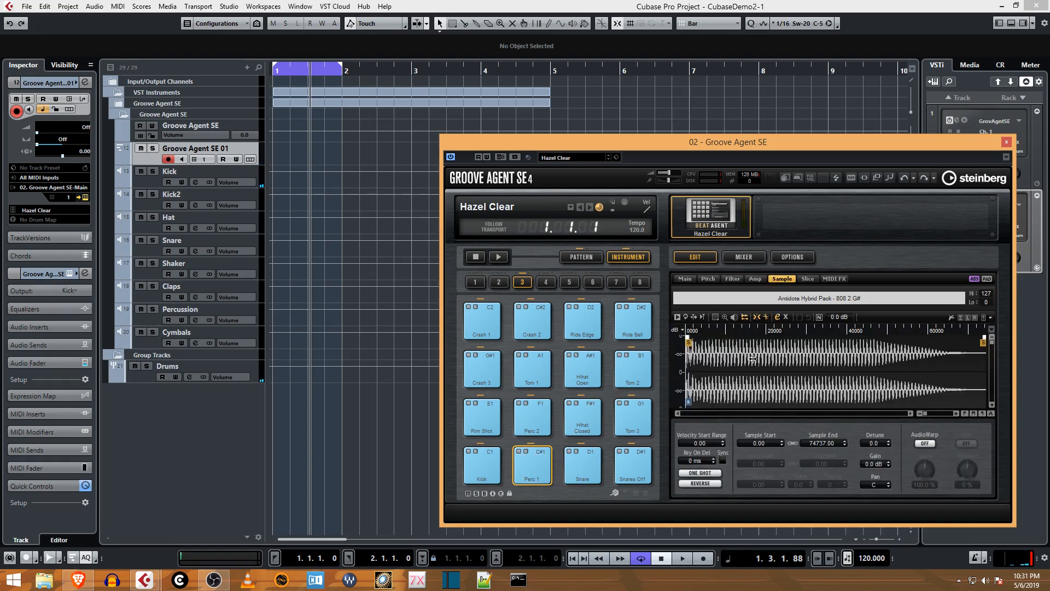
{"action": "left_click", "coordinate": [678, 316]}
{"action": "right_click", "coordinate": [850, 296]}
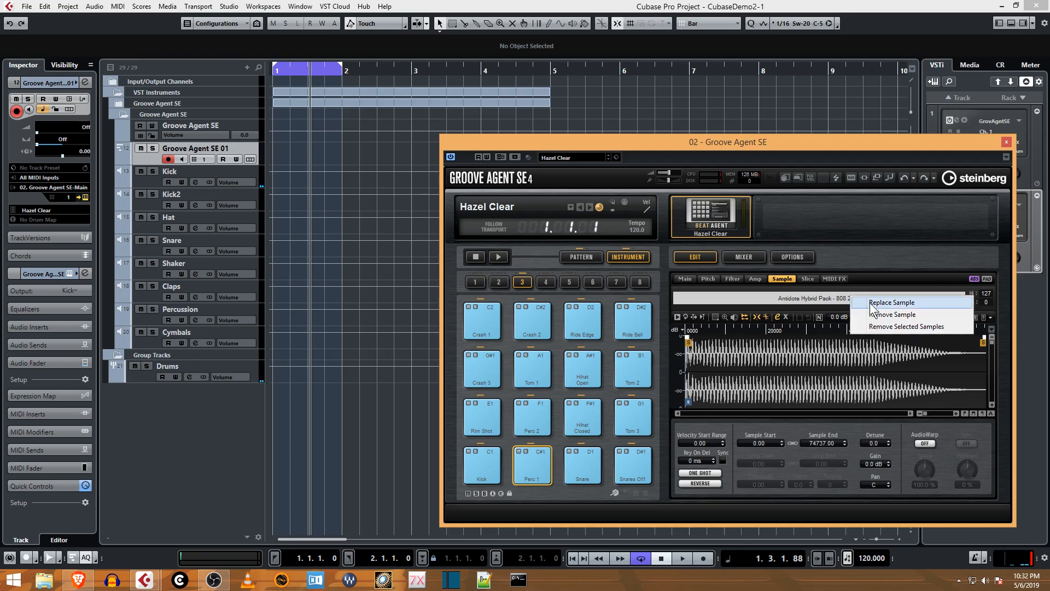
{"action": "left_click", "coordinate": [886, 303]}
{"action": "left_click", "coordinate": [875, 160]}
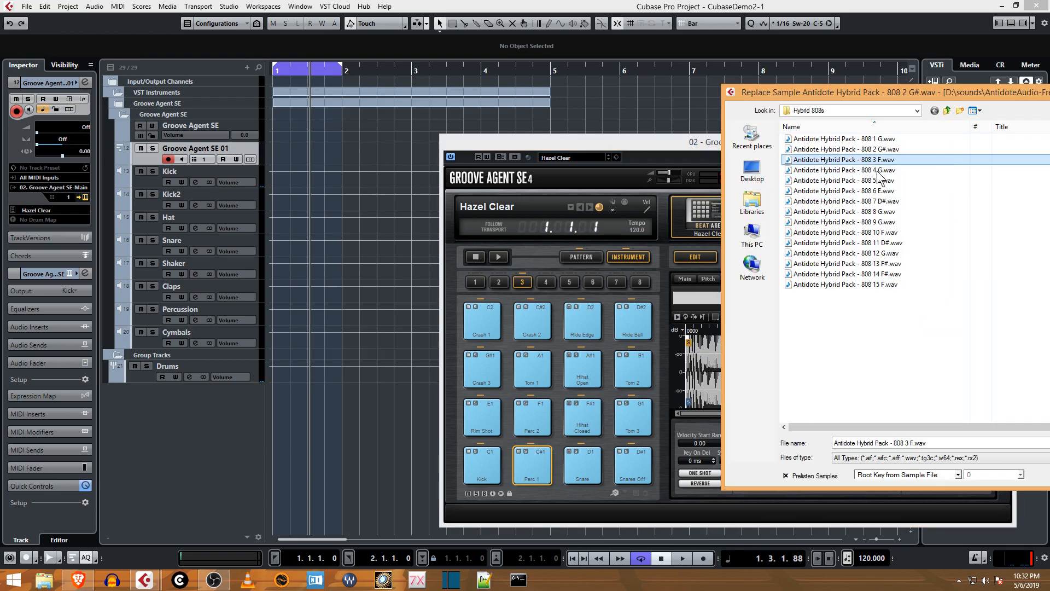
{"action": "left_click", "coordinate": [1049, 442]}
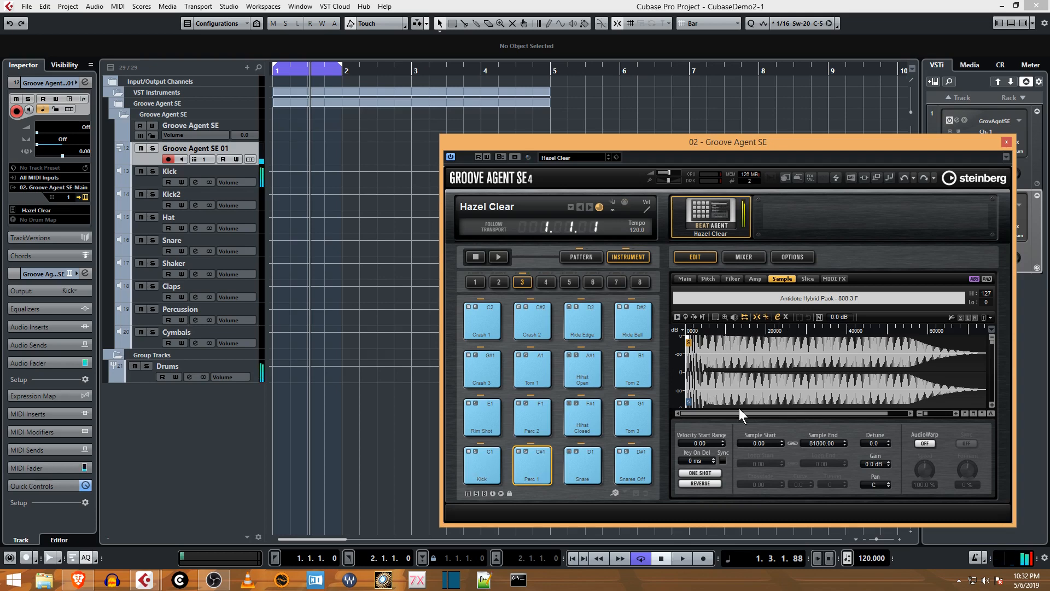
{"action": "left_click", "coordinate": [713, 472]}
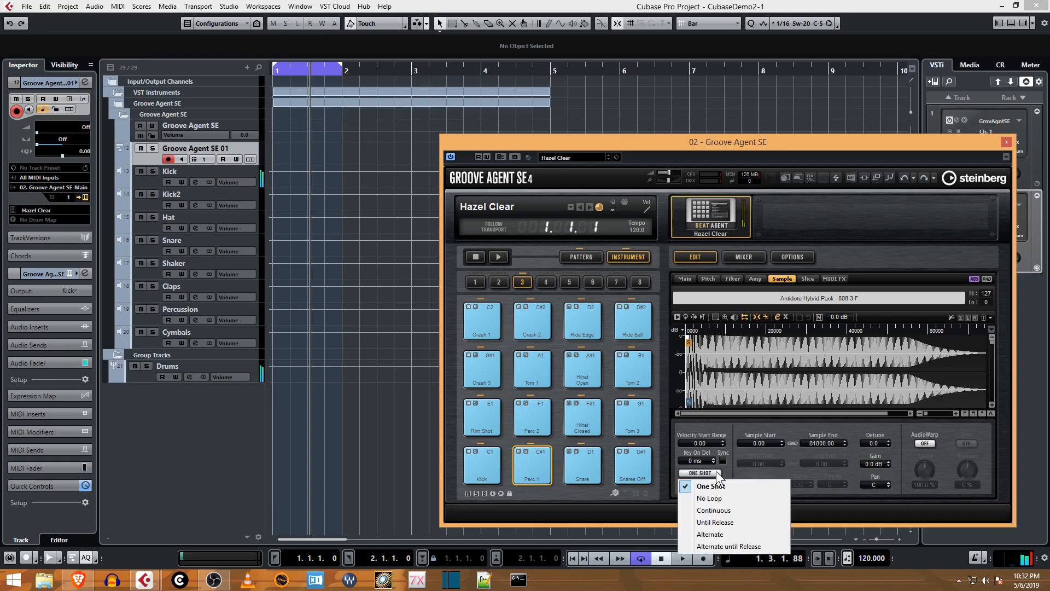
{"action": "left_click", "coordinate": [728, 498]}
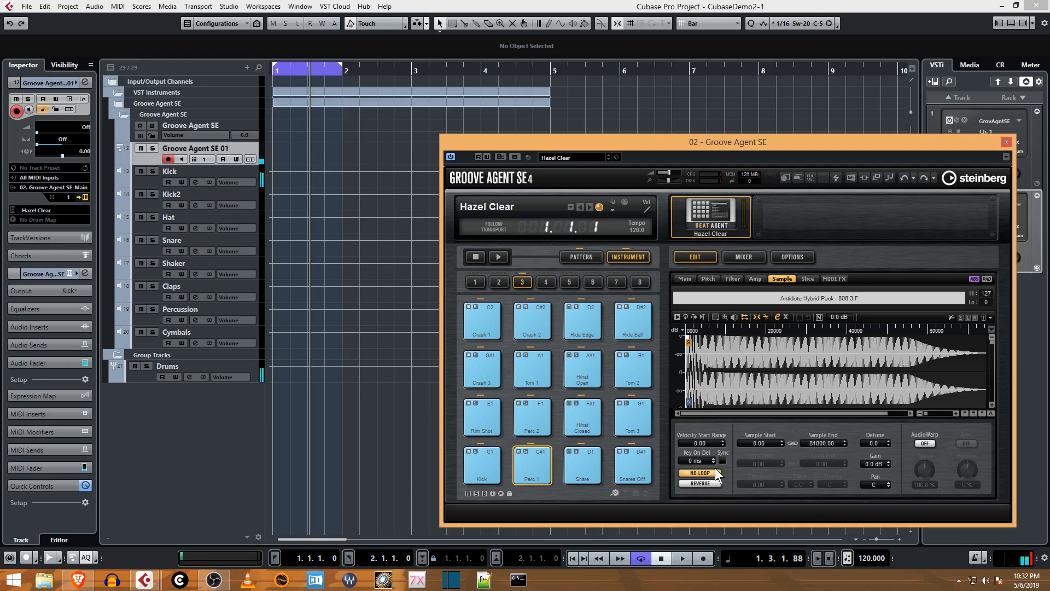
- Shape Perc 1's amp envelope with a release of about 47 ms and a sustain node at about 142 ms and 16% level
{"action": "left_click", "coordinate": [756, 278]}
{"action": "left_click_drag", "start_coordinate": [748, 395], "coordinate": [848, 395]}
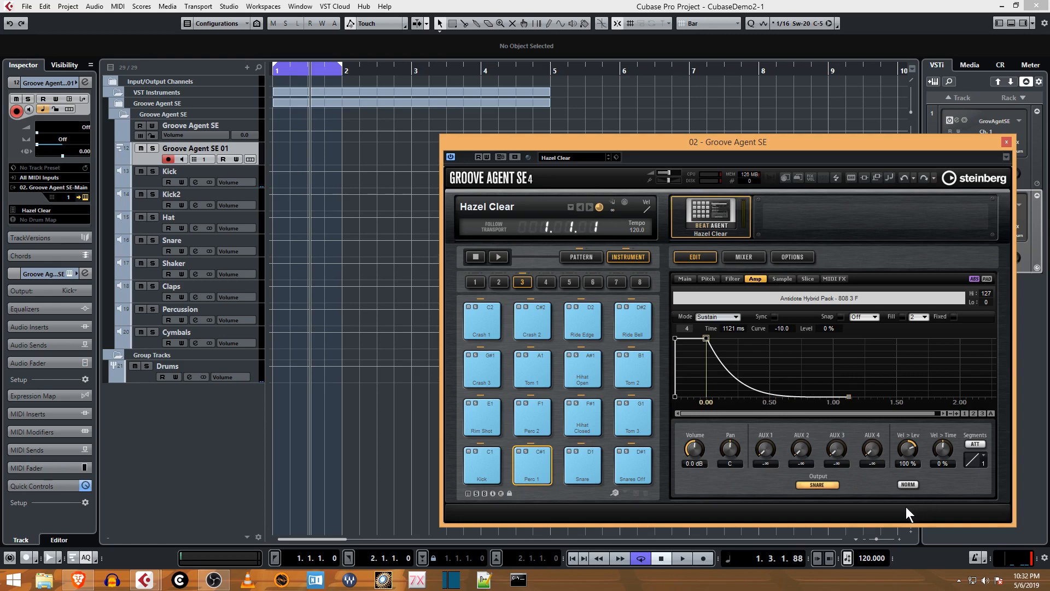
{"action": "left_click_drag", "start_coordinate": [851, 395], "coordinate": [714, 408]}
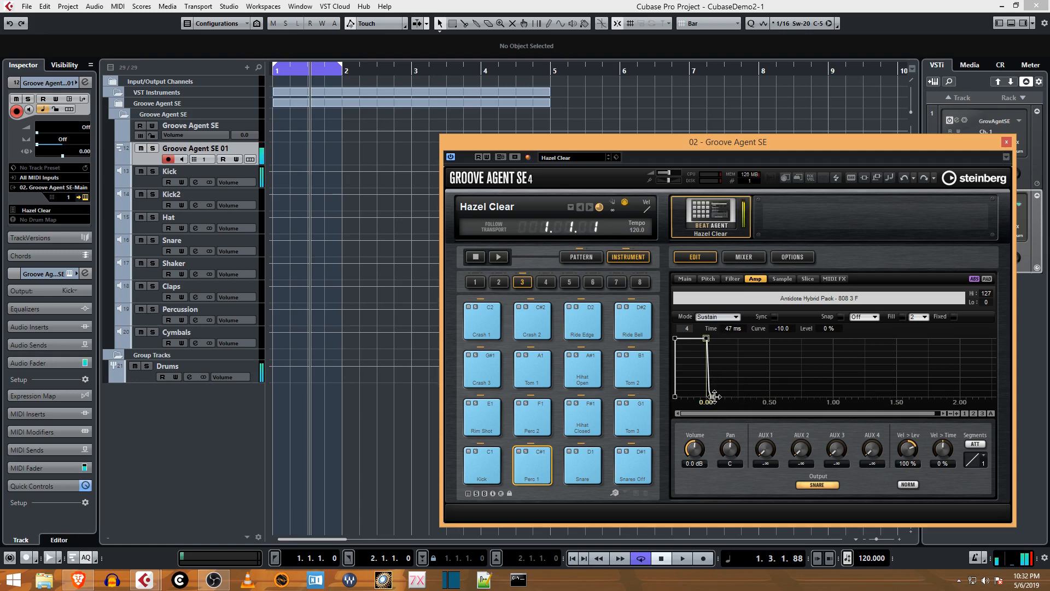
{"action": "left_click_drag", "start_coordinate": [706, 339], "coordinate": [692, 386]}
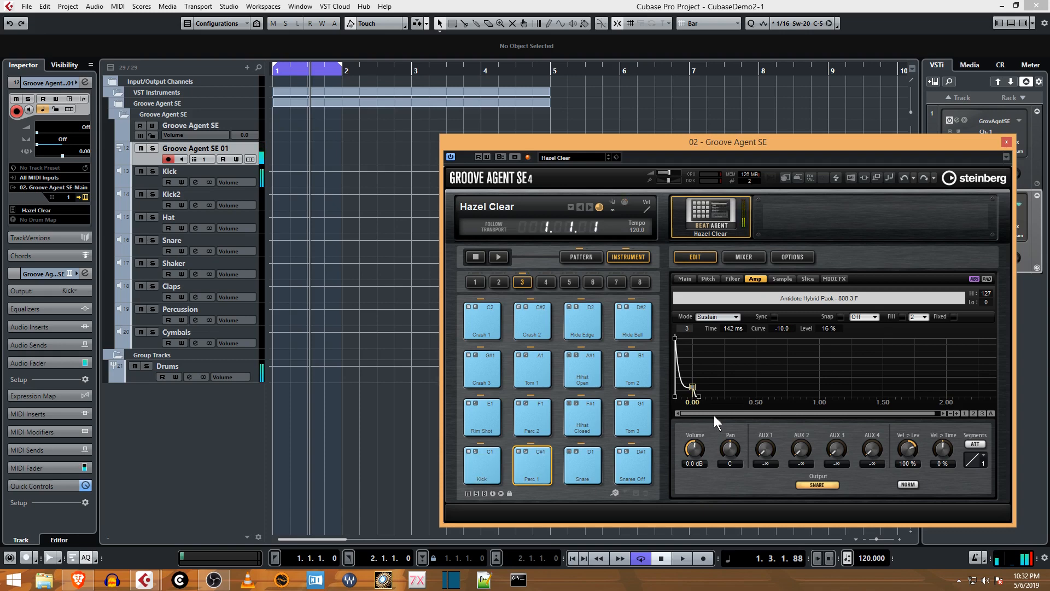
- Set the kick's amp release to about 185 ms and sustain node to about 259 ms at 100%, and compare with Perc 1
{"action": "left_click", "coordinate": [464, 468]}
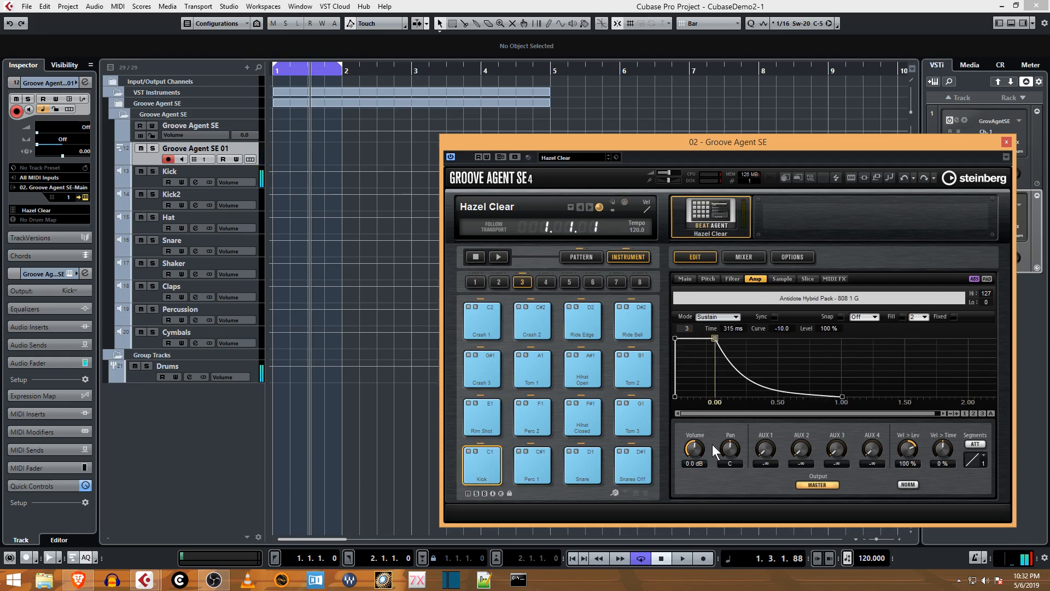
{"action": "left_click_drag", "start_coordinate": [842, 397], "coordinate": [737, 398]}
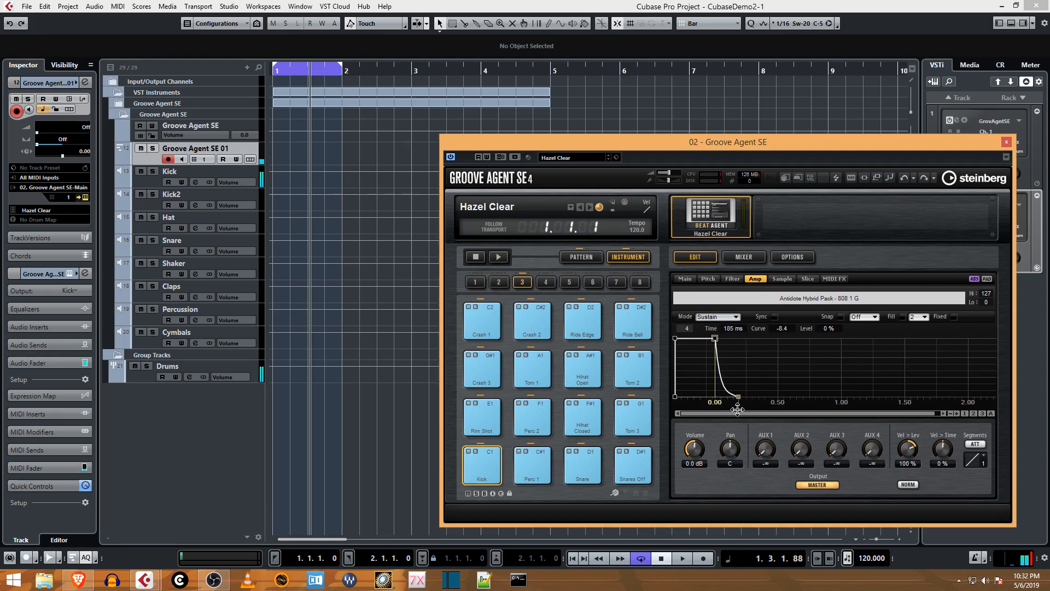
{"action": "mouse_move", "coordinate": [715, 339]}
{"action": "left_mouse_down"}
{"action": "mouse_move", "coordinate": [691, 338]}
{"action": "mouse_move", "coordinate": [707, 338]}
{"action": "left_mouse_up"}
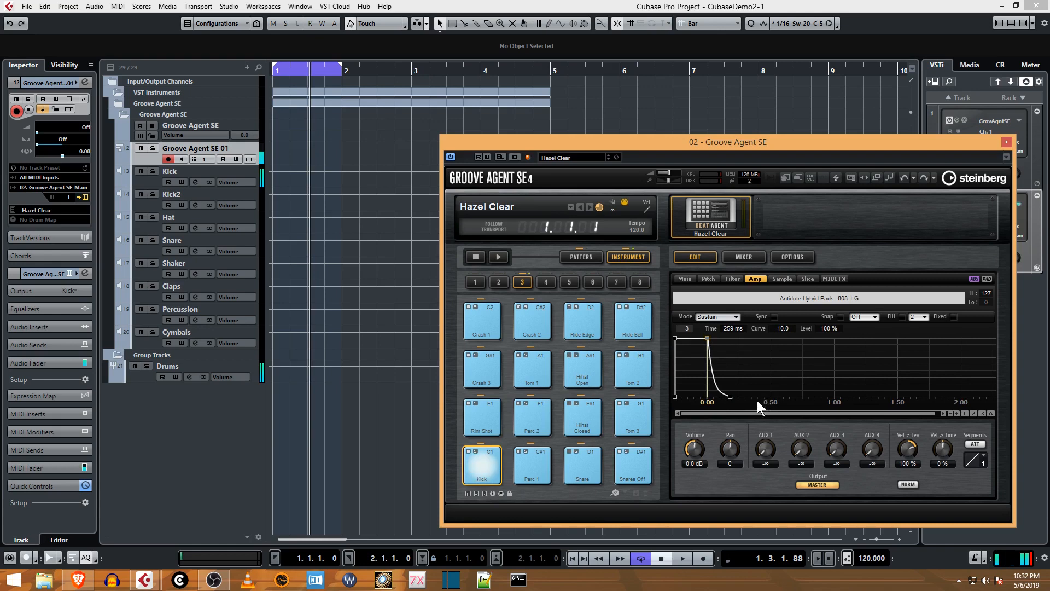
{"action": "left_click", "coordinate": [531, 467]}
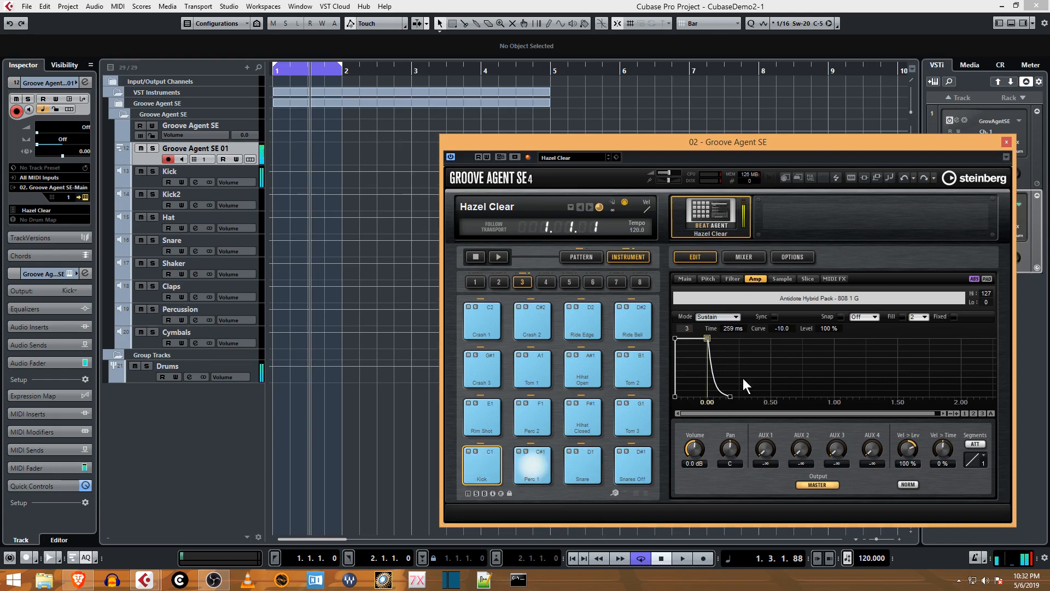
{"action": "left_click", "coordinate": [543, 461]}
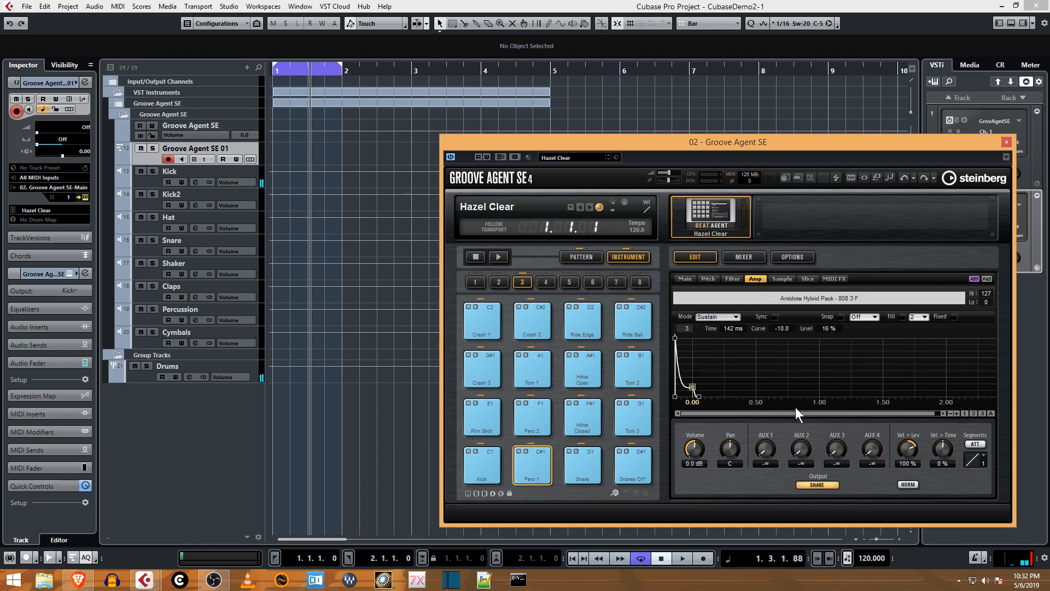
- Examine the Perc 1 pad's output routing choices and the mixer's Agent, AUX and Kit channels, including the second set of Agent channels
{"action": "left_click", "coordinate": [817, 485]}
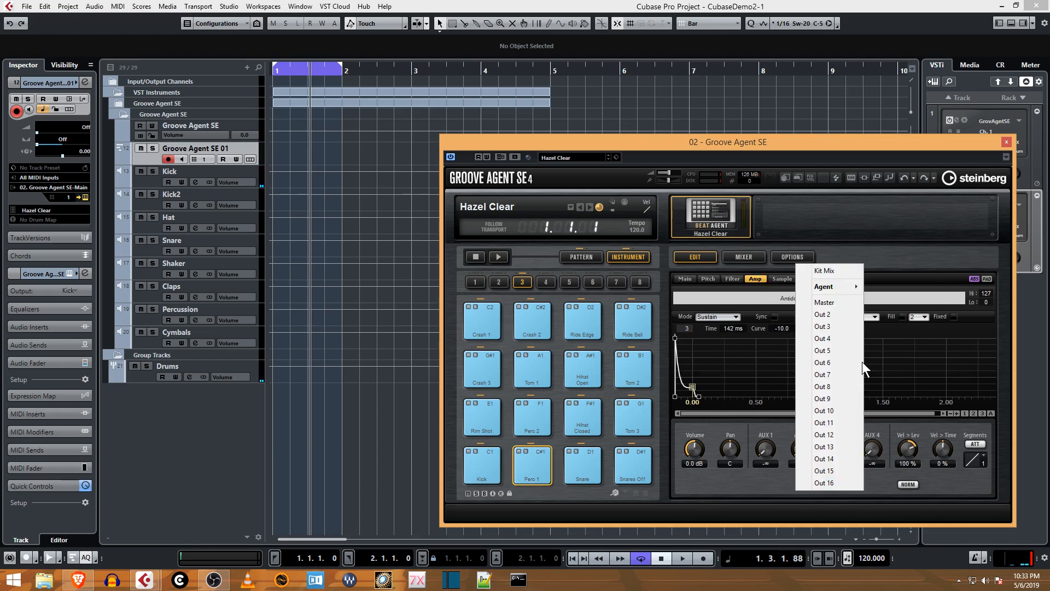
{"action": "mouse_move", "coordinate": [835, 287]}
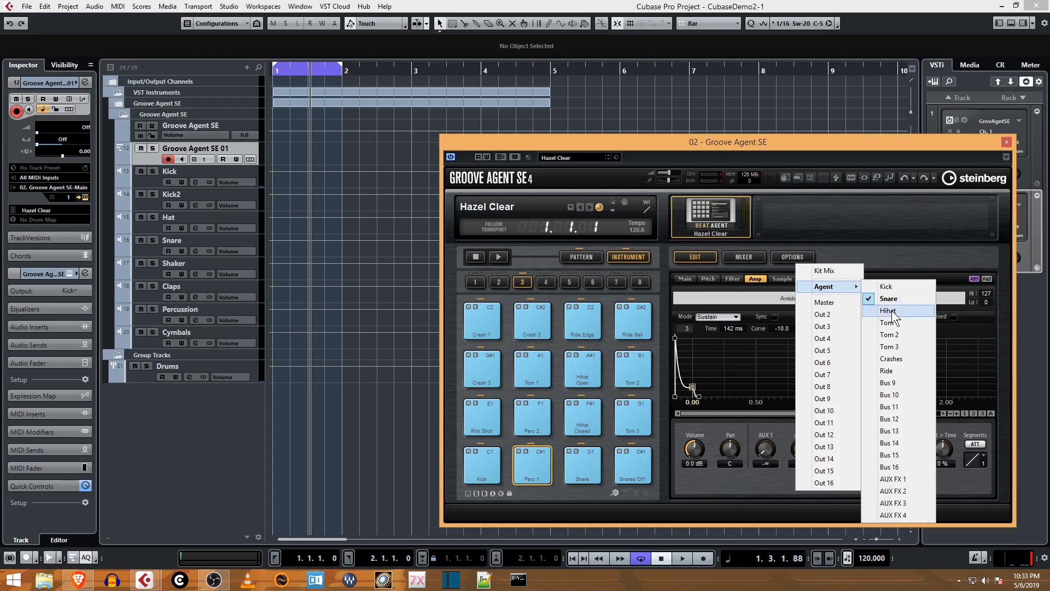
{"action": "left_click", "coordinate": [901, 246]}
{"action": "left_click", "coordinate": [758, 258]}
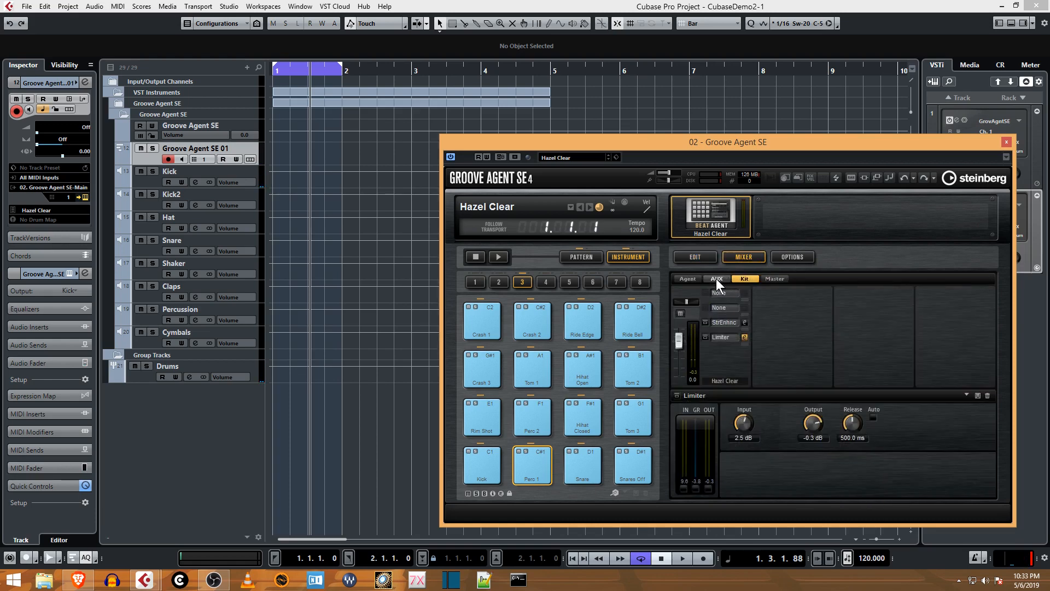
{"action": "left_click", "coordinate": [687, 279]}
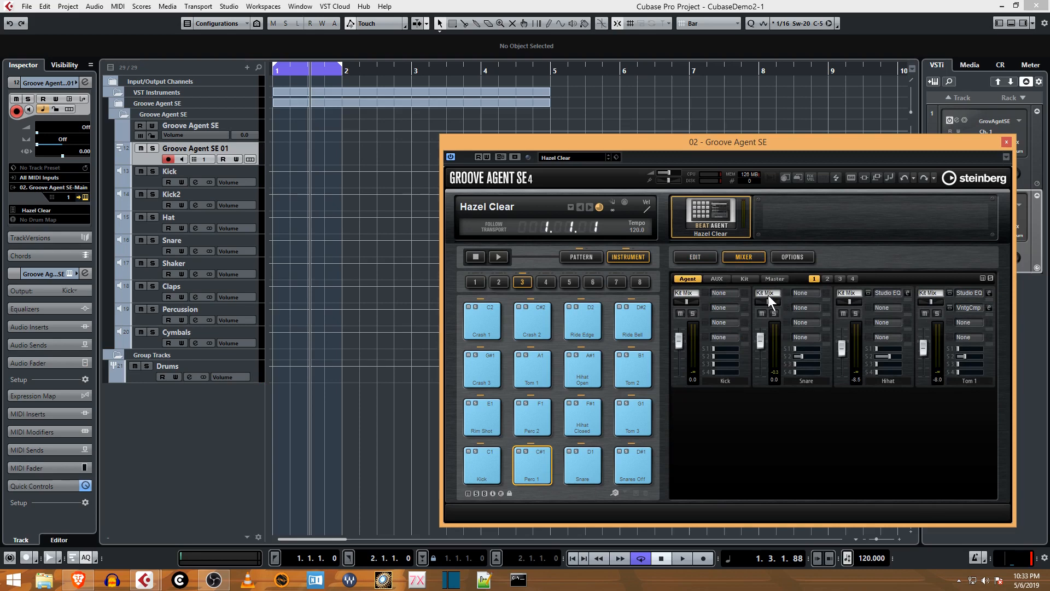
{"action": "left_click", "coordinate": [727, 281]}
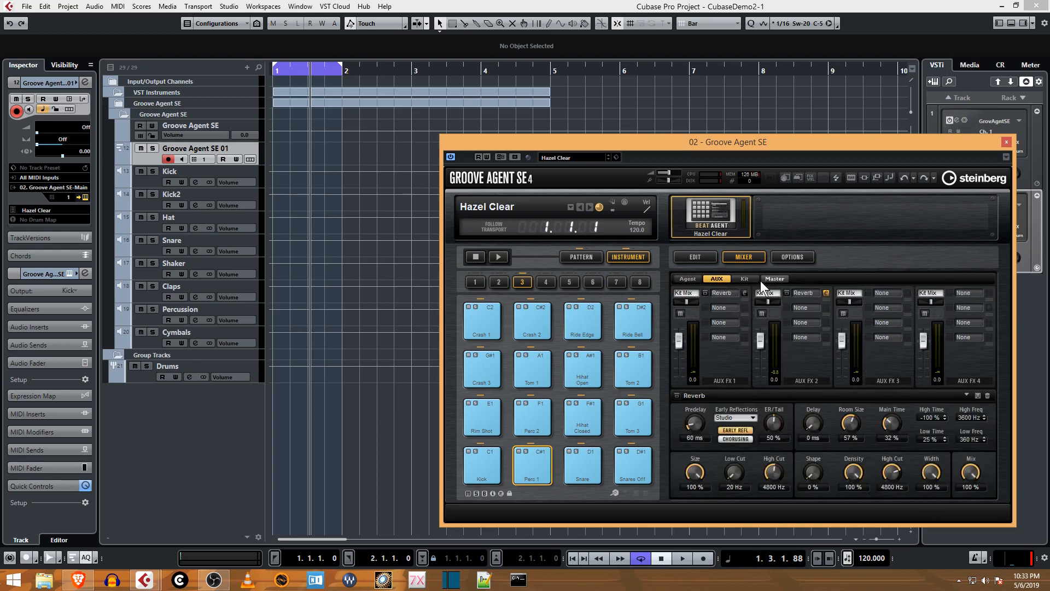
{"action": "left_click", "coordinate": [745, 279]}
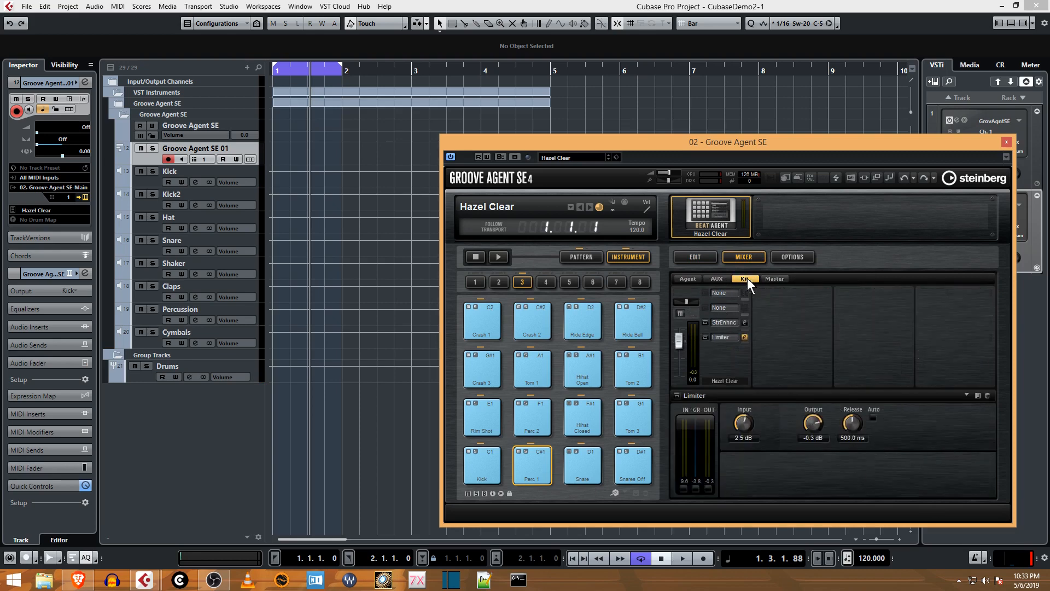
{"action": "left_click", "coordinate": [690, 279]}
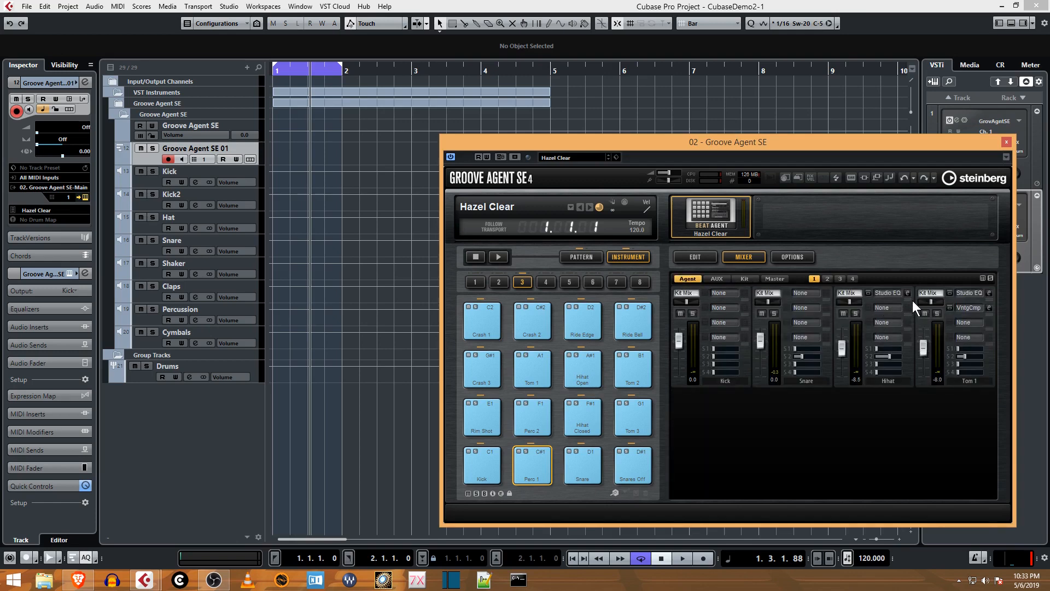
{"action": "left_click", "coordinate": [828, 278]}
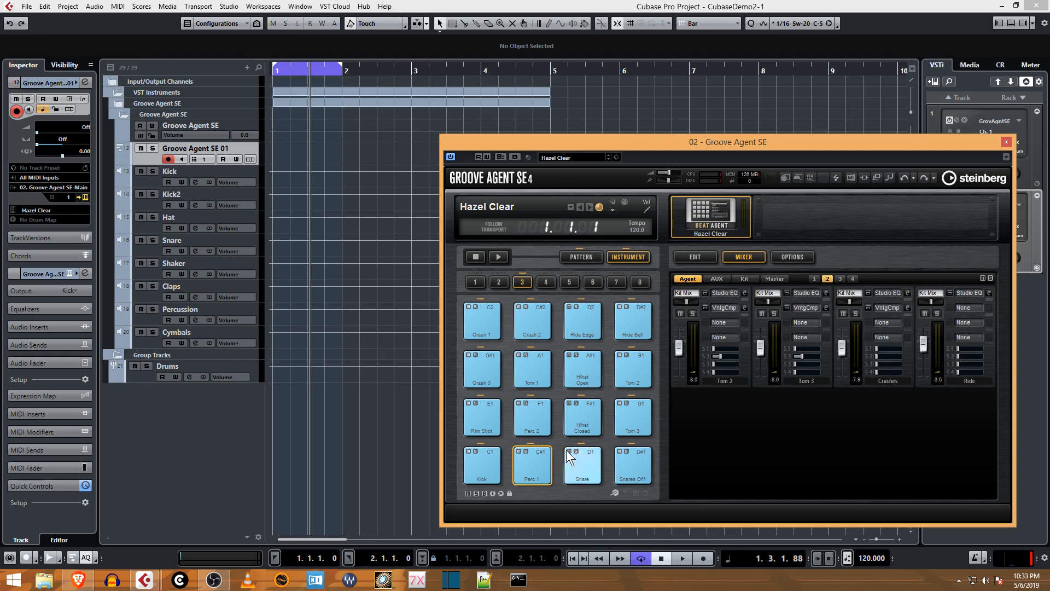
- Assign the Perc 1 pad's output to Out 4 and audition the pad
{"action": "right_click", "coordinate": [539, 462]}
{"action": "mouse_move", "coordinate": [621, 300]}
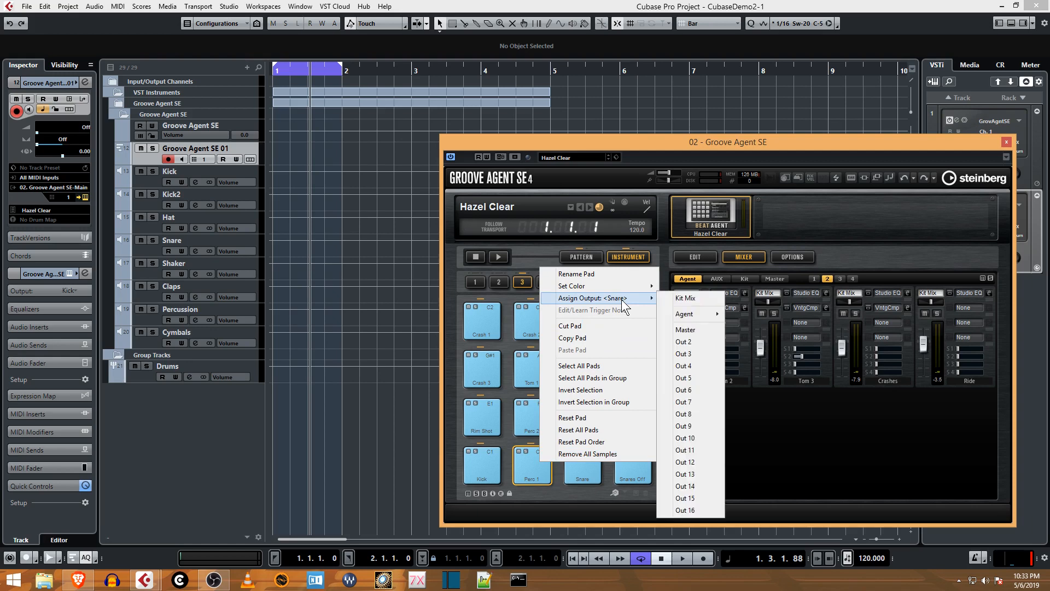
{"action": "mouse_move", "coordinate": [691, 313]}
{"action": "left_click", "coordinate": [700, 362]}
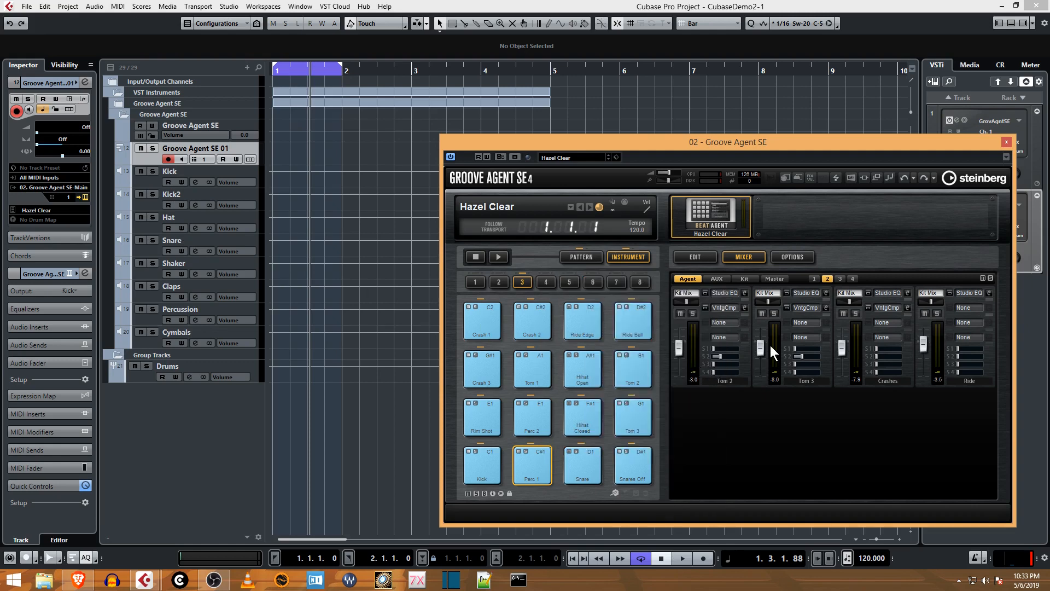
{"action": "left_click", "coordinate": [532, 458]}
- Reassign the Perc 1 pad's output to Out 2 and audition the pad with its sample waveform shown
{"action": "right_click", "coordinate": [541, 459]}
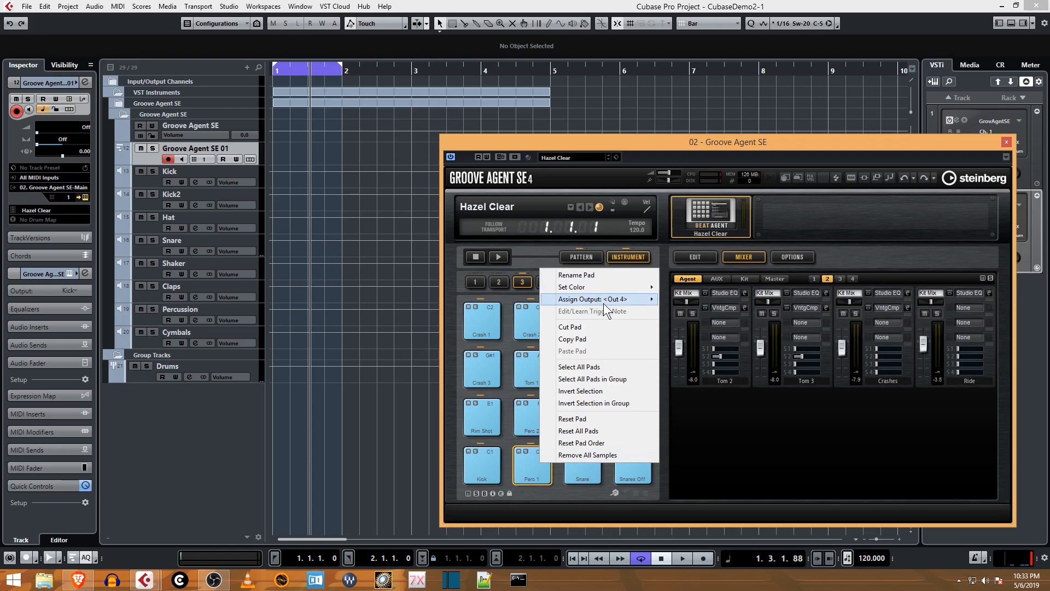
{"action": "left_click", "coordinate": [684, 343]}
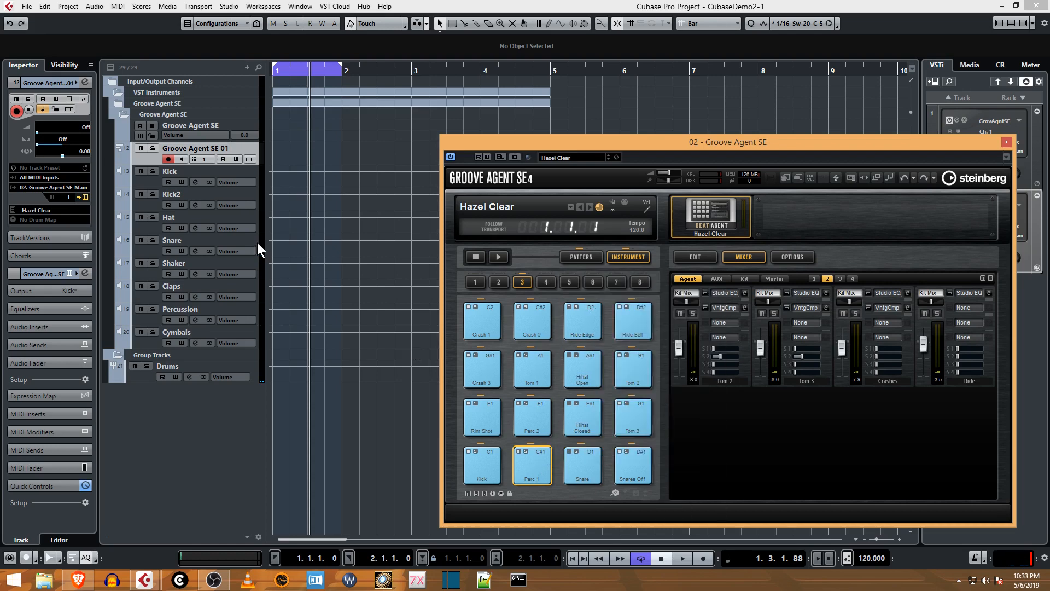
{"action": "left_click", "coordinate": [536, 460]}
{"action": "left_click", "coordinate": [694, 256]}
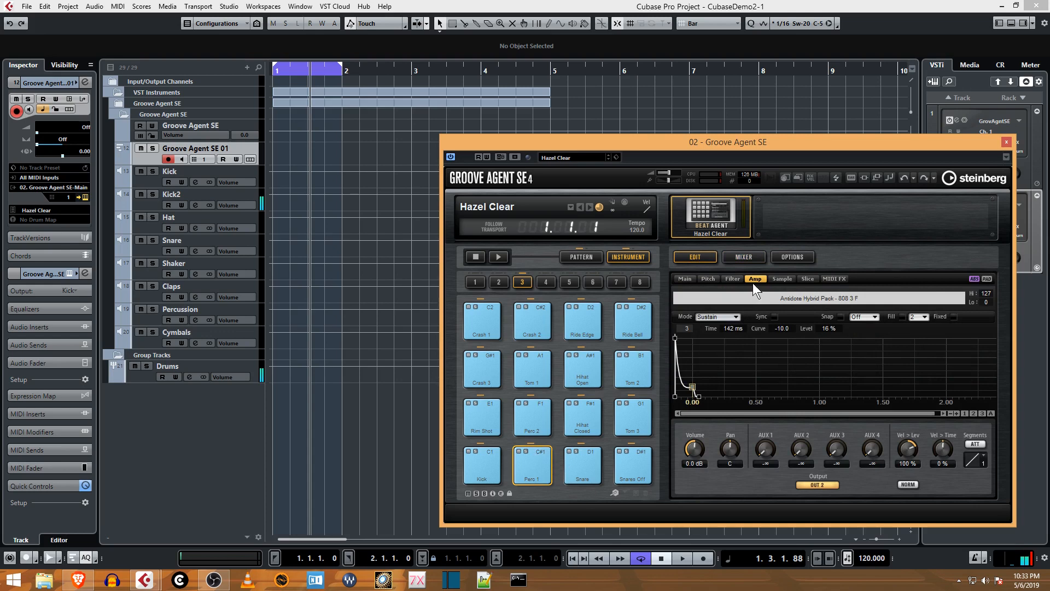
{"action": "left_click", "coordinate": [779, 280]}
{"action": "left_click", "coordinate": [538, 465]}
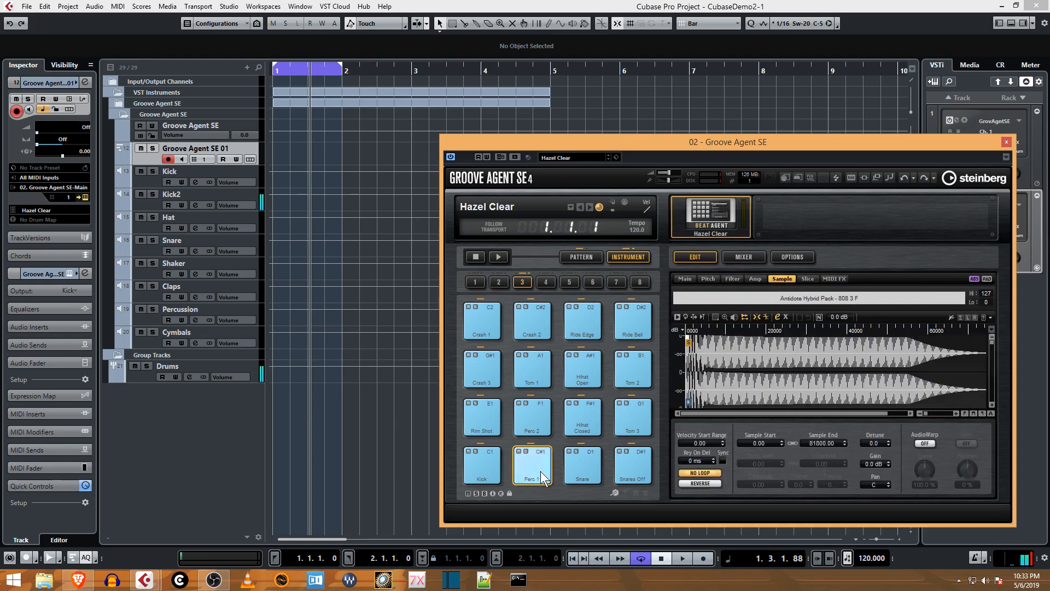
{"action": "left_click", "coordinate": [548, 447]}
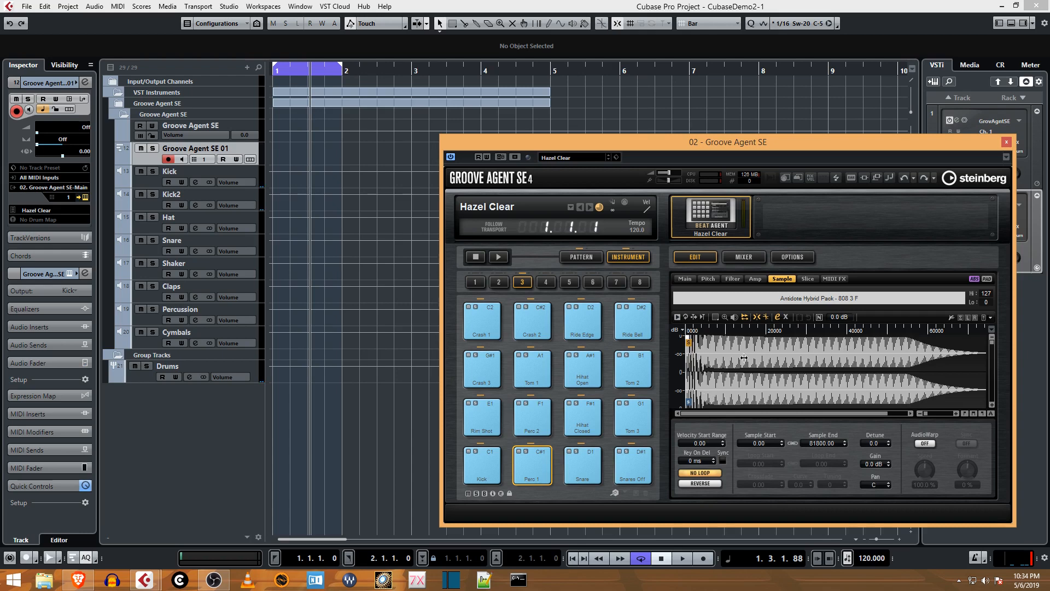
{"action": "left_click", "coordinate": [538, 464]}
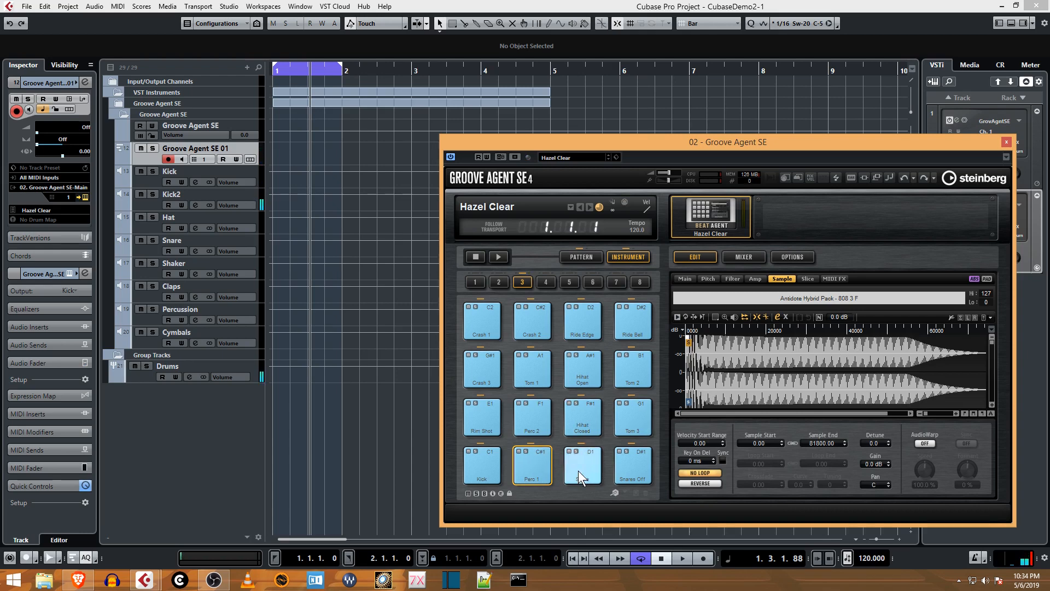
- Replace the Snare pad's sample with Antidote Hybrid Pack - Snare 1.wav from the Hybrid Snares folder
{"action": "left_click", "coordinate": [595, 463]}
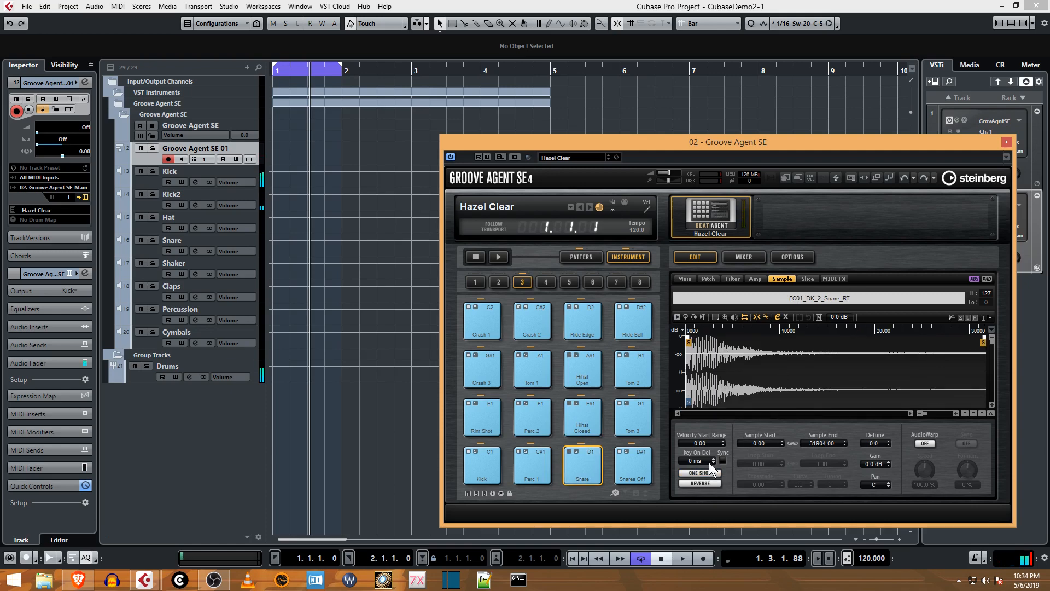
{"action": "right_click", "coordinate": [809, 295]}
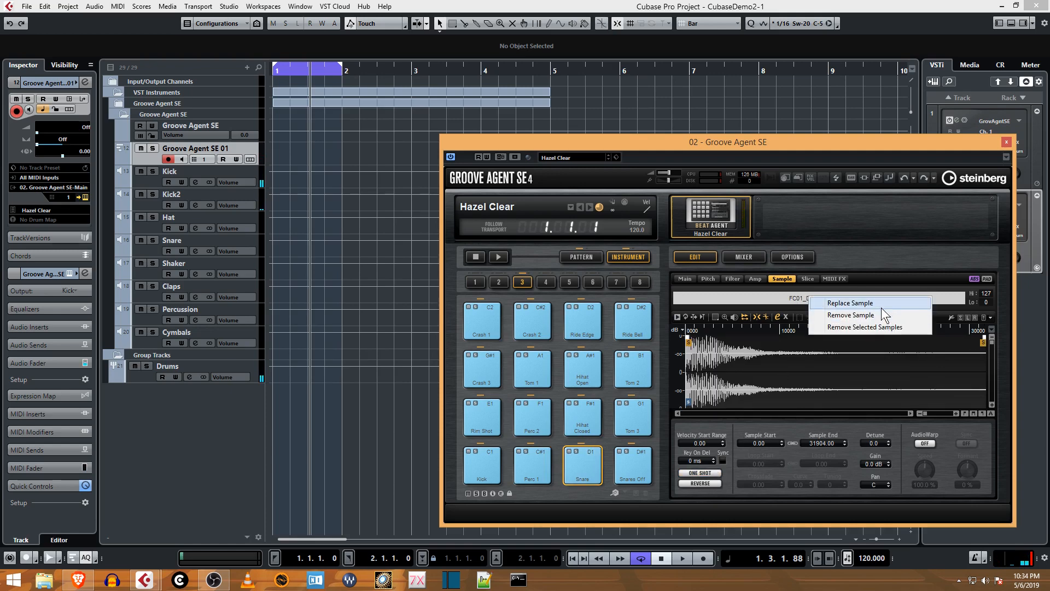
{"action": "left_click", "coordinate": [881, 306]}
{"action": "left_click", "coordinate": [946, 112]}
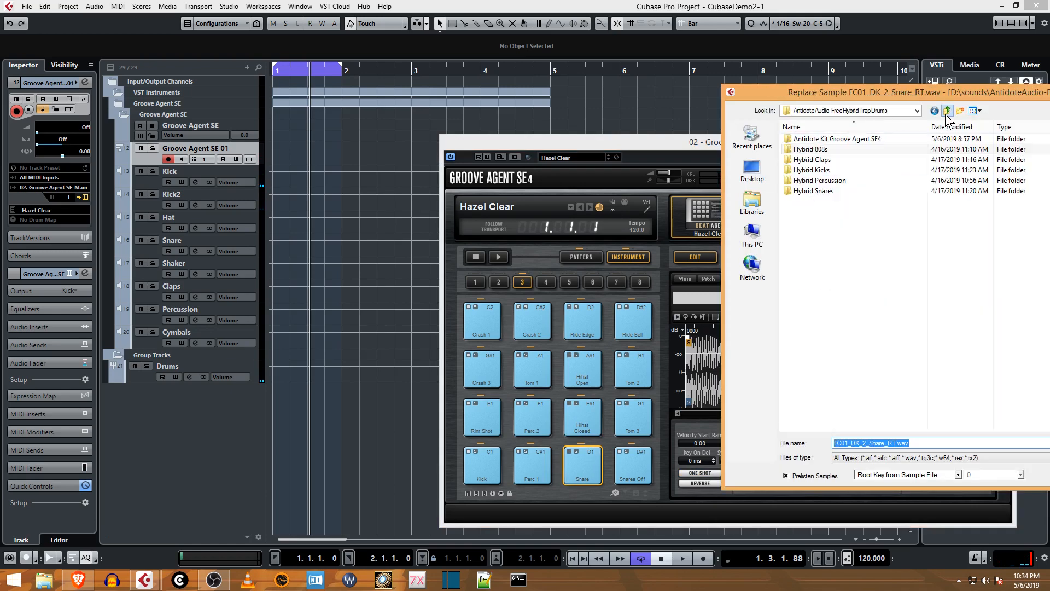
{"action": "double_click", "coordinate": [813, 190]}
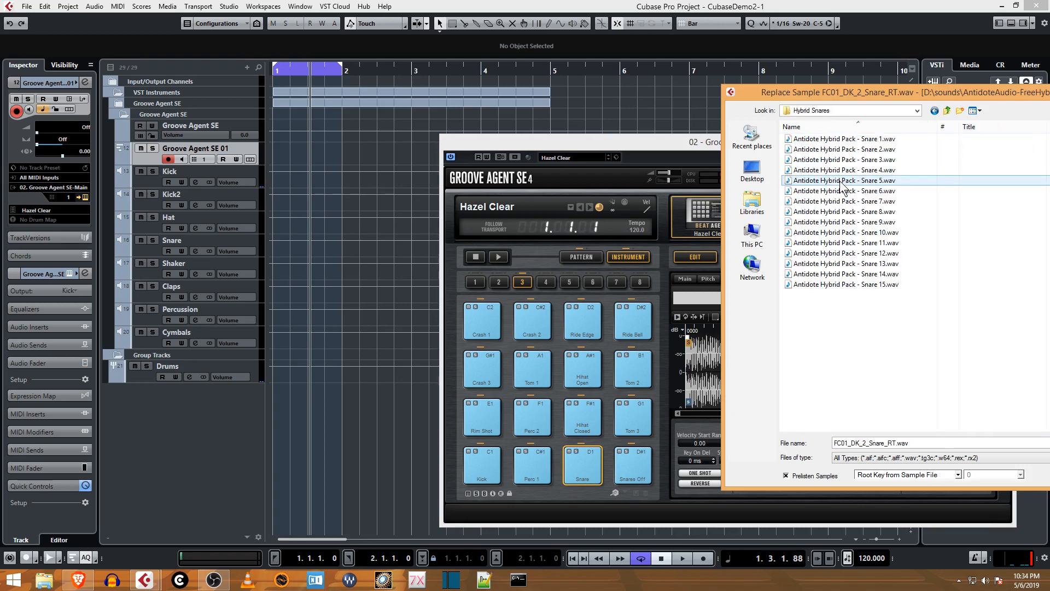
{"action": "left_click", "coordinate": [847, 142]}
{"action": "key", "text": "Return"}
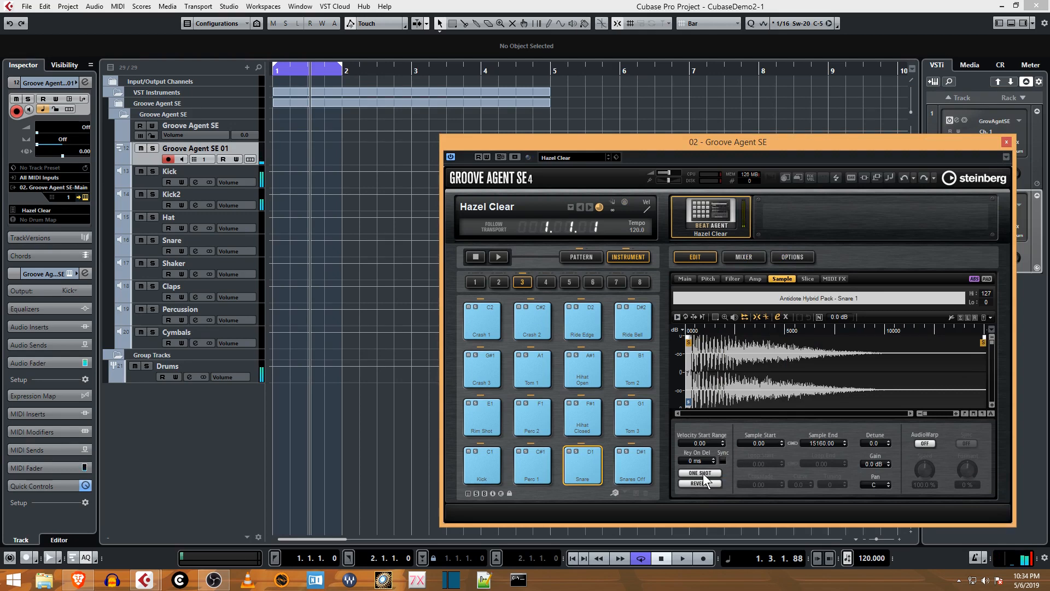
- Assign the Snare pad's output to Out 4 and audition the pad
{"action": "left_click", "coordinate": [750, 279]}
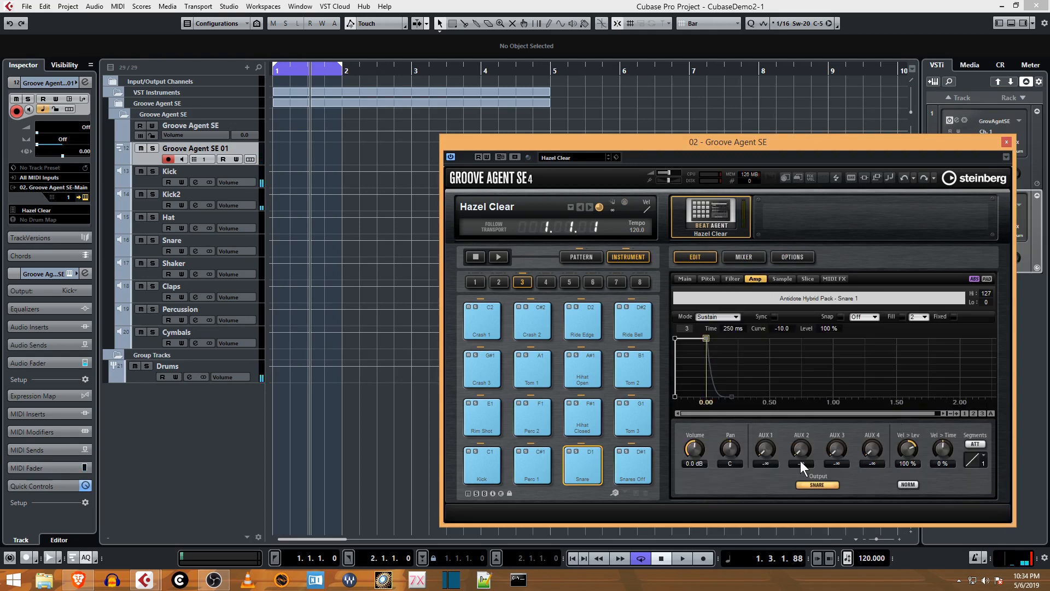
{"action": "left_click", "coordinate": [823, 486]}
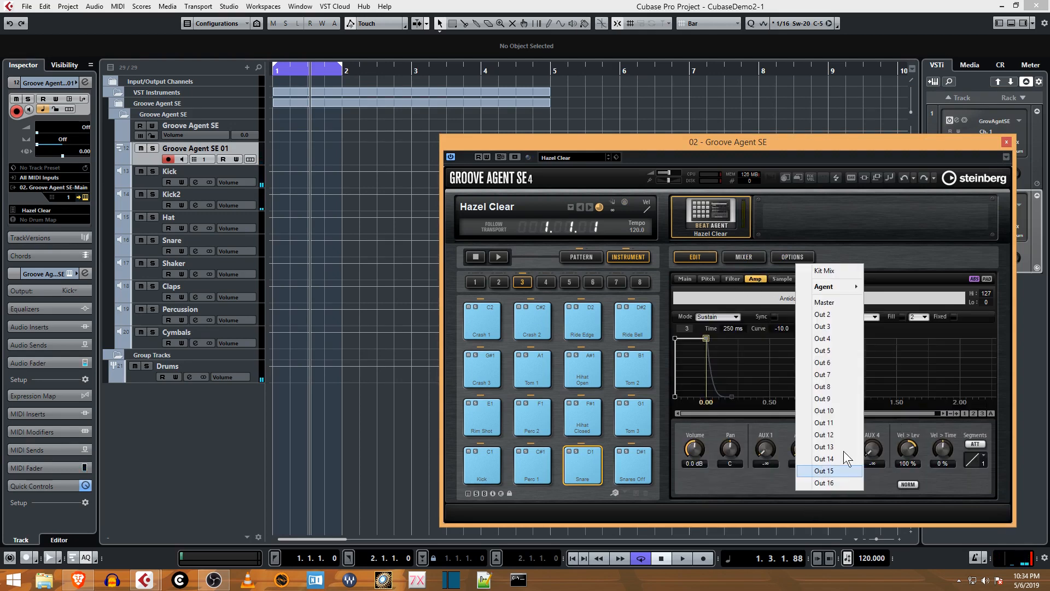
{"action": "left_click", "coordinate": [848, 323]}
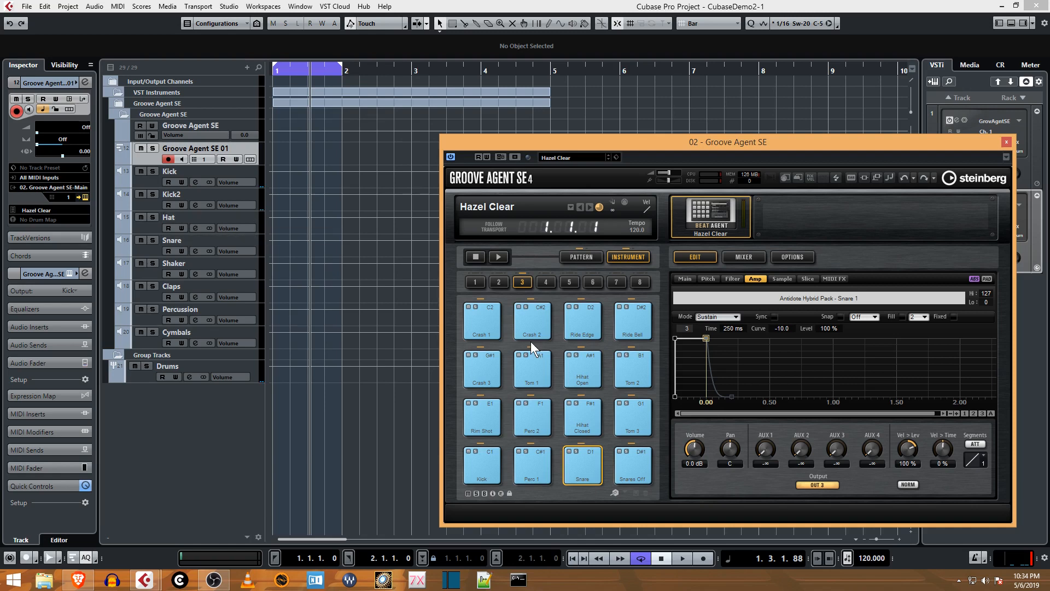
{"action": "left_click", "coordinate": [822, 485]}
{"action": "left_click", "coordinate": [826, 337]}
{"action": "left_click", "coordinate": [598, 459]}
- Lower the Snare sample's gain to about -8.5 dB, auditioning the pad between adjustments
{"action": "left_click", "coordinate": [782, 280]}
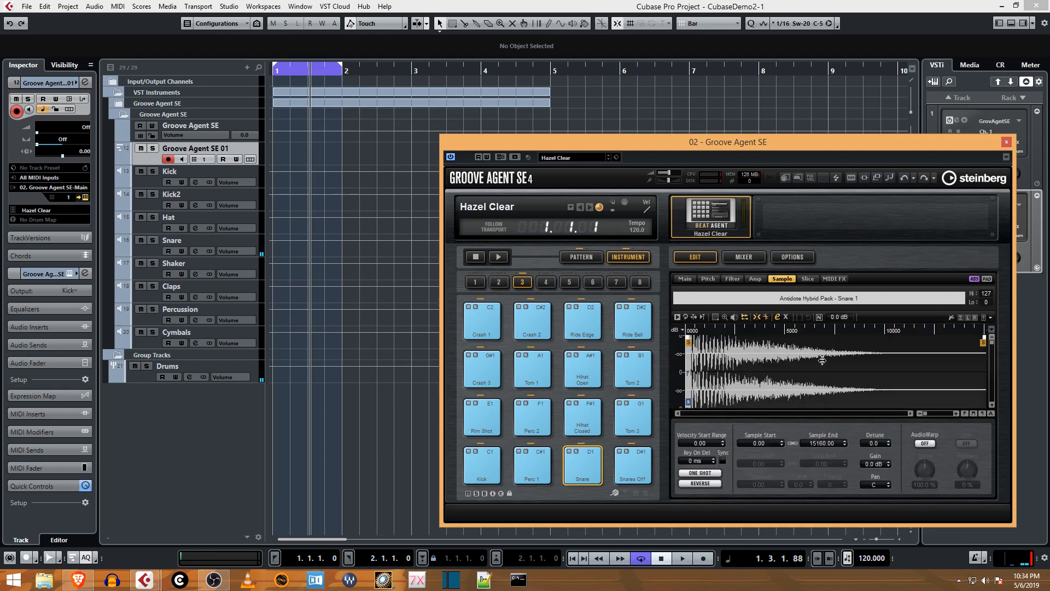
{"action": "left_click_drag", "start_coordinate": [877, 464], "coordinate": [876, 495]}
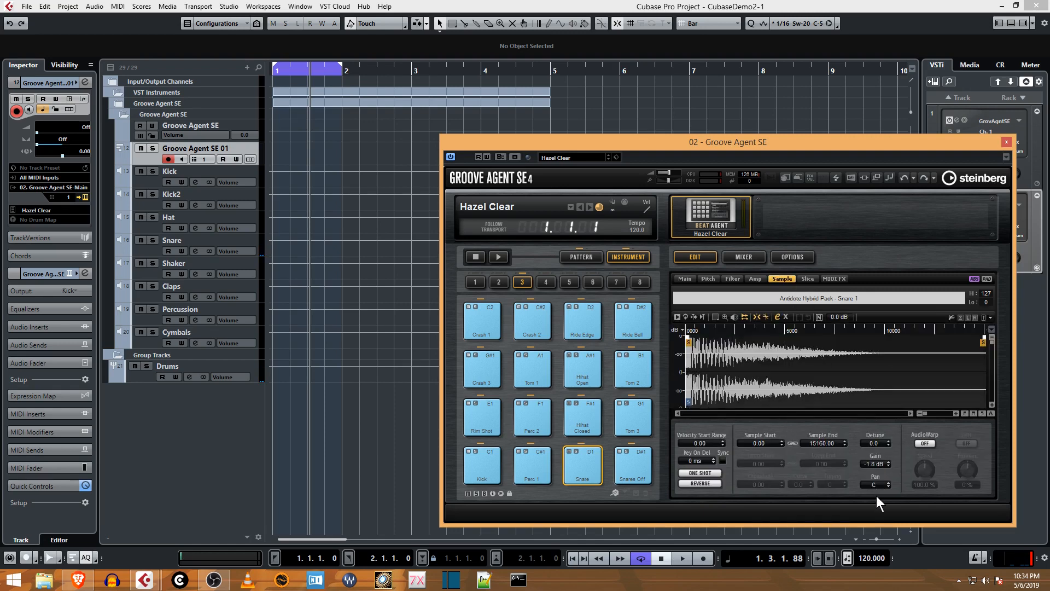
{"action": "left_click", "coordinate": [599, 449]}
{"action": "left_click_drag", "start_coordinate": [877, 464], "coordinate": [878, 481]}
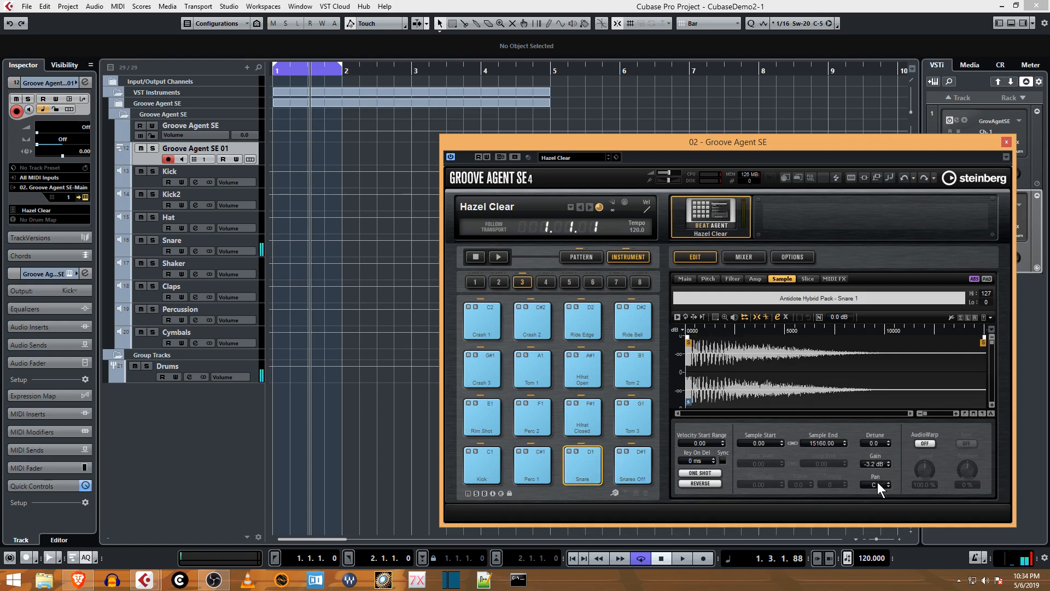
{"action": "left_click", "coordinate": [597, 449]}
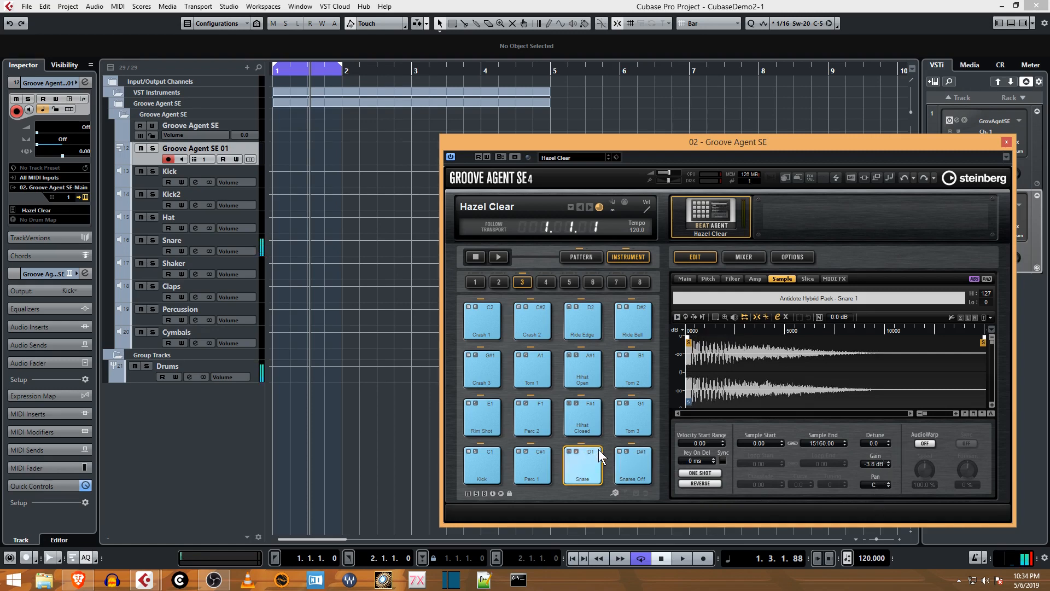
{"action": "left_click_drag", "start_coordinate": [873, 464], "coordinate": [878, 514]}
{"action": "left_click", "coordinate": [601, 449]}
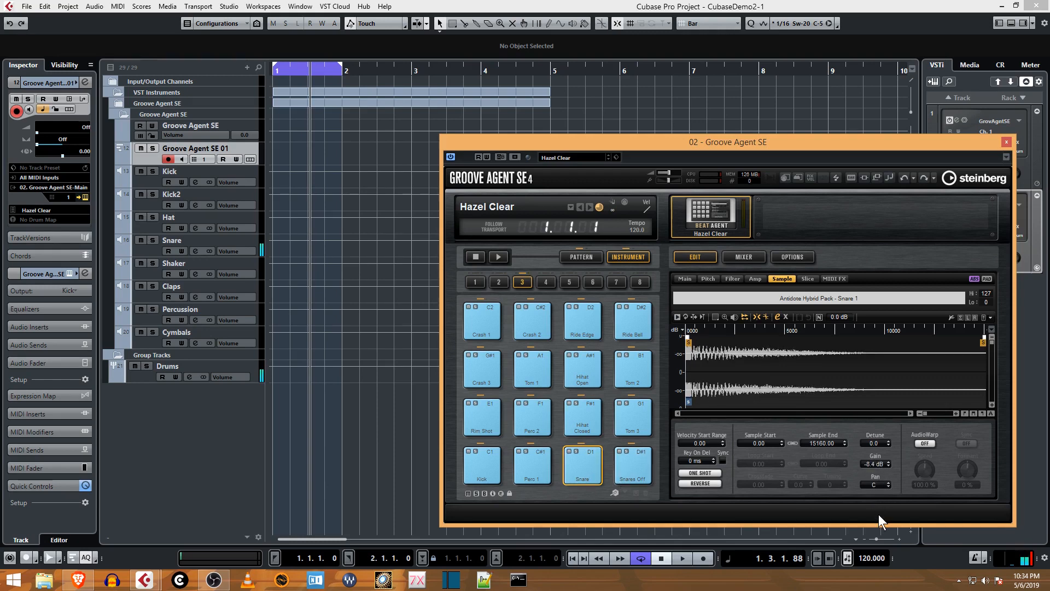
{"action": "left_click", "coordinate": [600, 450]}
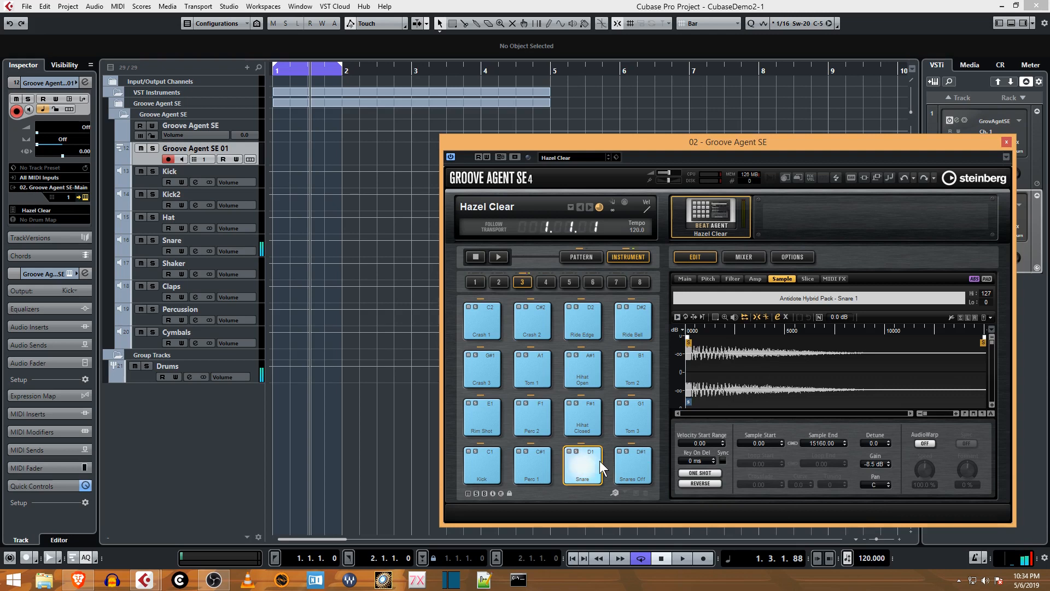
- Compare the Snare with the Kick by ear and set the Snare sample's loop mode to No Loop
{"action": "left_click", "coordinate": [493, 466]}
{"action": "left_click", "coordinate": [576, 454]}
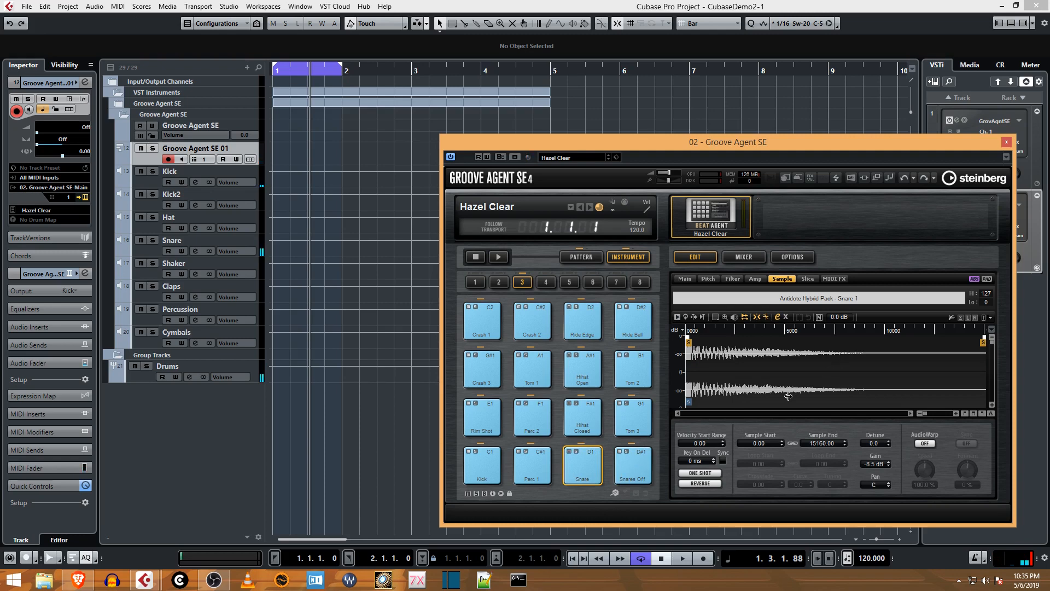
{"action": "left_click", "coordinate": [712, 473]}
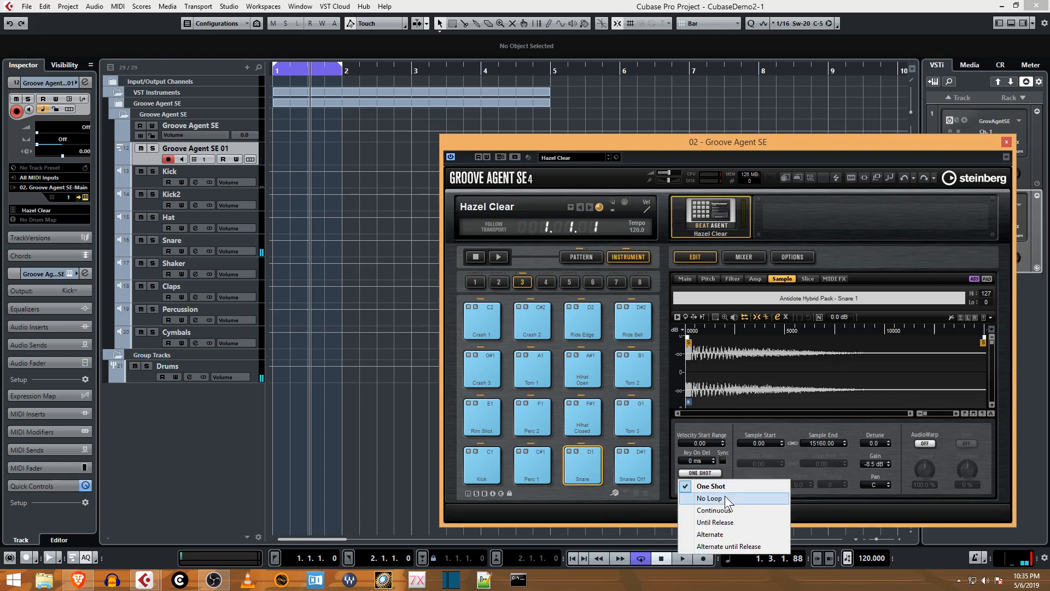
{"action": "left_click", "coordinate": [725, 497]}
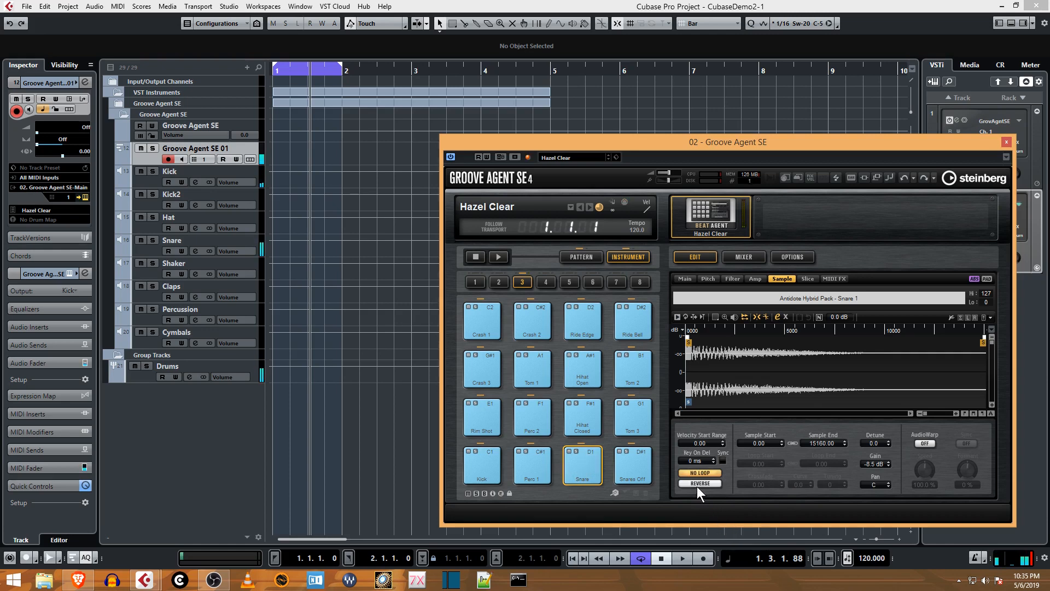
- Shape the Snare's amp envelope with a sustain node at about 95 ms and 100% level and a shortened release, and close the instrument window
{"action": "left_click", "coordinate": [755, 278]}
{"action": "left_click", "coordinate": [722, 401]}
{"action": "left_click_drag", "start_coordinate": [722, 402], "coordinate": [740, 395]}
{"action": "left_click", "coordinate": [705, 337]}
{"action": "left_click_drag", "start_coordinate": [705, 338], "coordinate": [687, 338]}
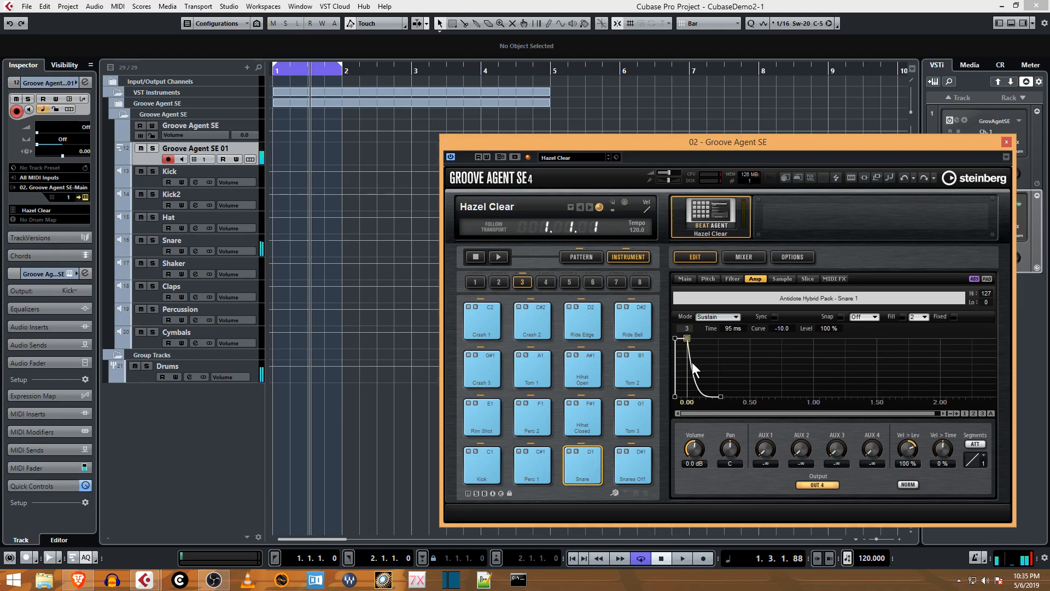
{"action": "left_click_drag", "start_coordinate": [720, 396], "coordinate": [701, 400]}
{"action": "left_click", "coordinate": [1006, 143]}
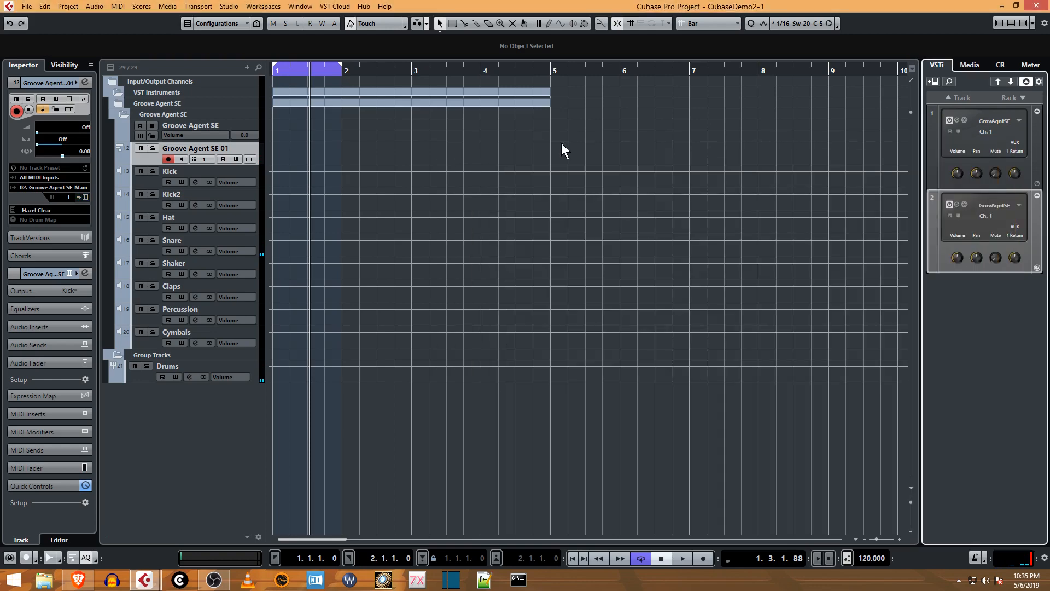
- Create a one-bar MIDI part on the Groove Agent SE 01 track and open it for note editing
{"action": "double_click", "coordinate": [287, 148]}
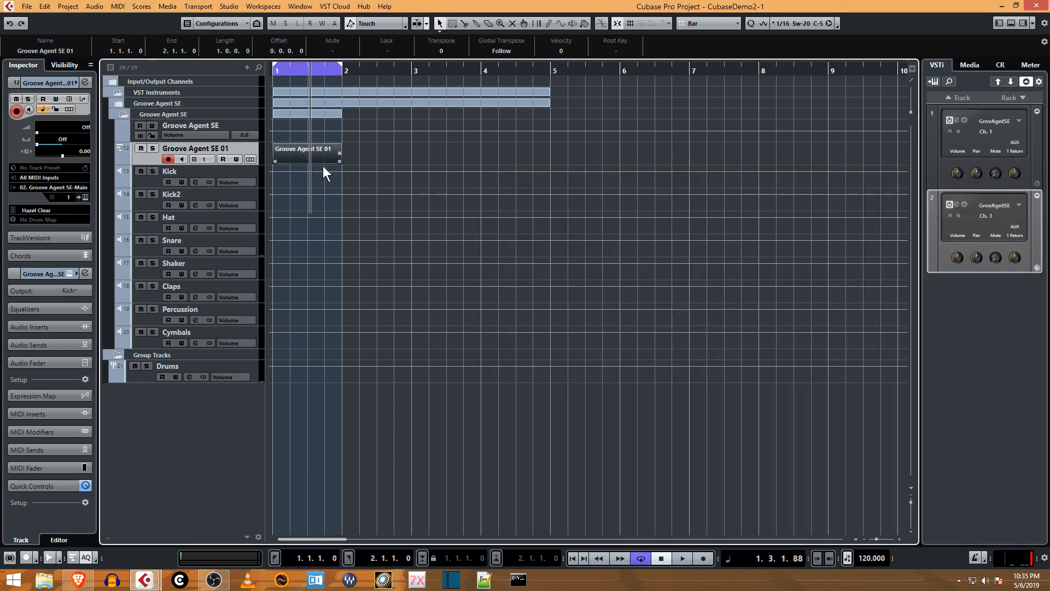
{"action": "double_click", "coordinate": [321, 162]}
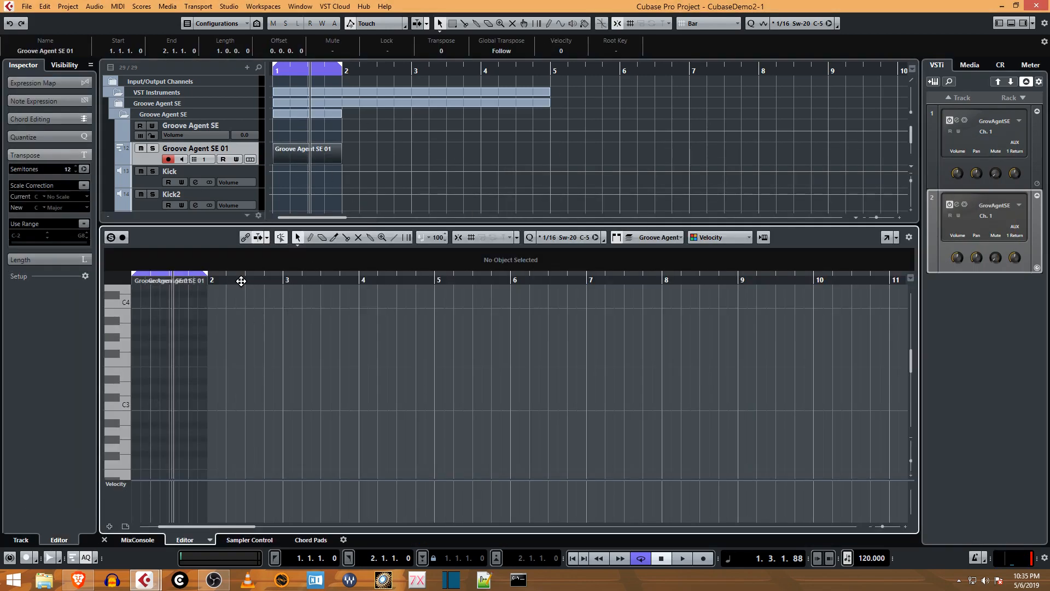
{"action": "left_click_drag", "start_coordinate": [234, 279], "coordinate": [217, 248]}
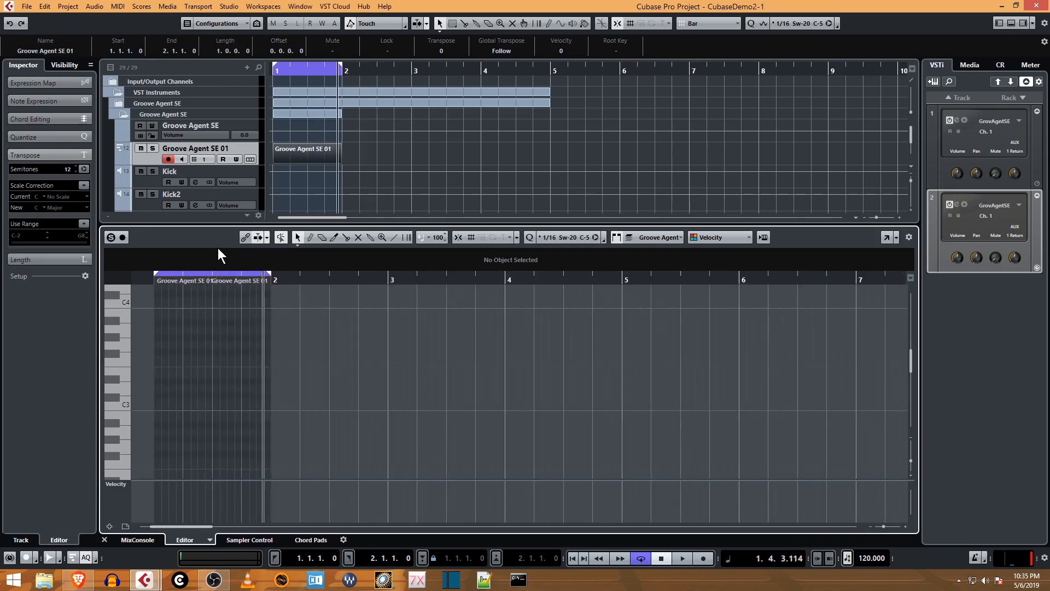
{"action": "left_click", "coordinate": [276, 280]}
{"action": "left_click_drag", "start_coordinate": [276, 280], "coordinate": [153, 298]}
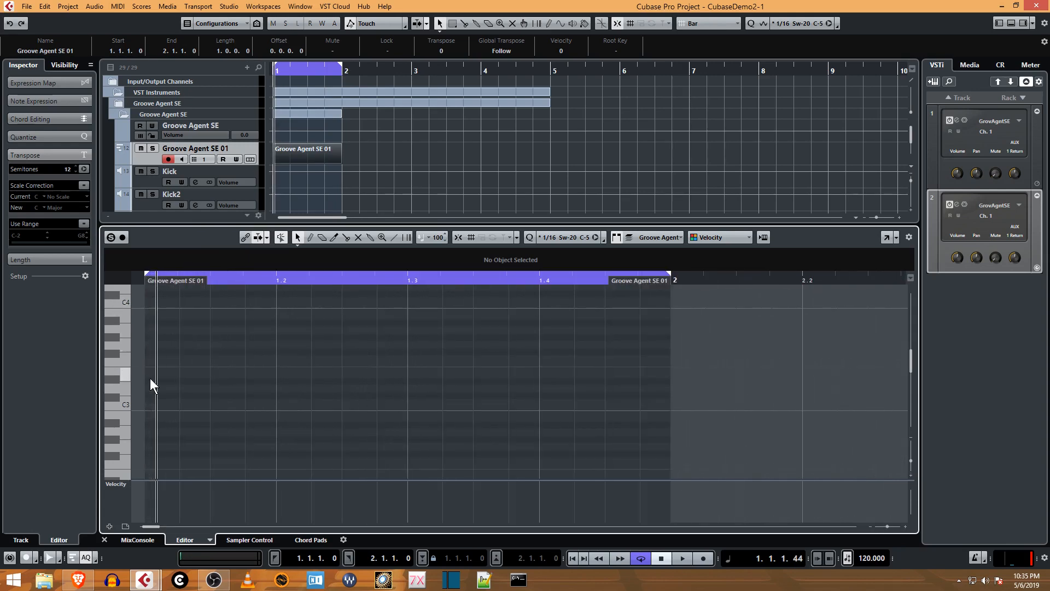
- Turn on snap and place a C1 note exactly at the start of the part, deleting the off-grid first attempt
{"action": "scroll", "coordinate": [136, 389], "scroll_direction": "down", "scroll_amount": 10}
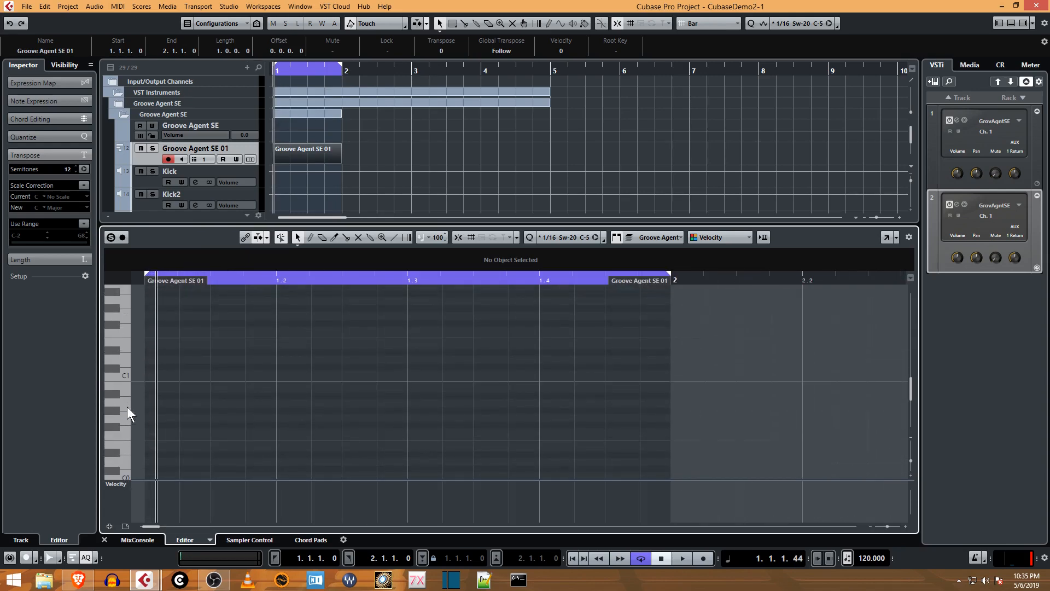
{"action": "left_click", "coordinate": [123, 377]}
{"action": "double_click", "coordinate": [147, 374]}
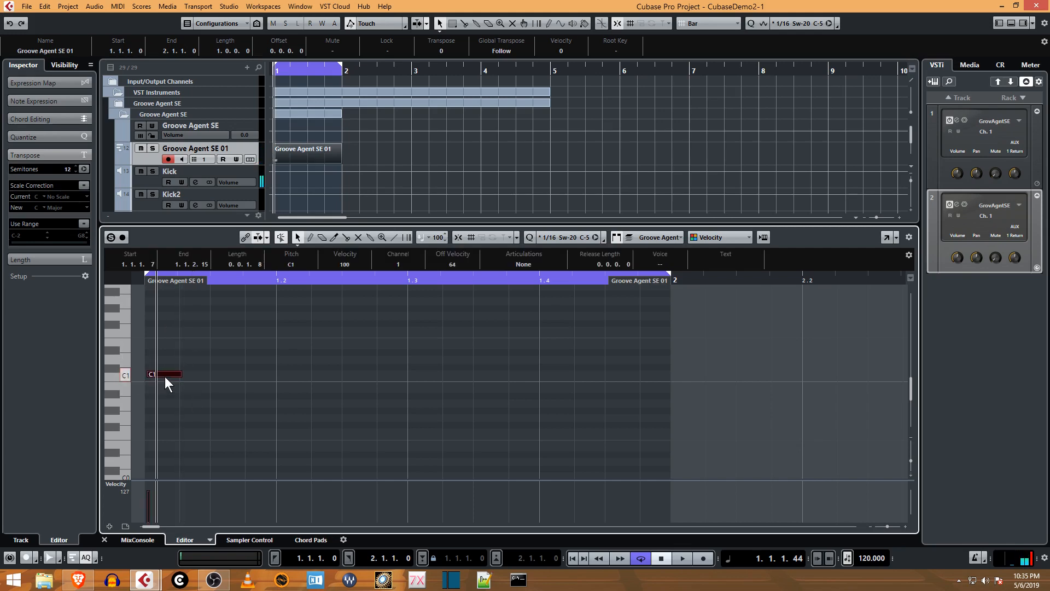
{"action": "left_click", "coordinate": [458, 237]}
{"action": "left_click", "coordinate": [180, 375]}
{"action": "key", "text": "Delete"}
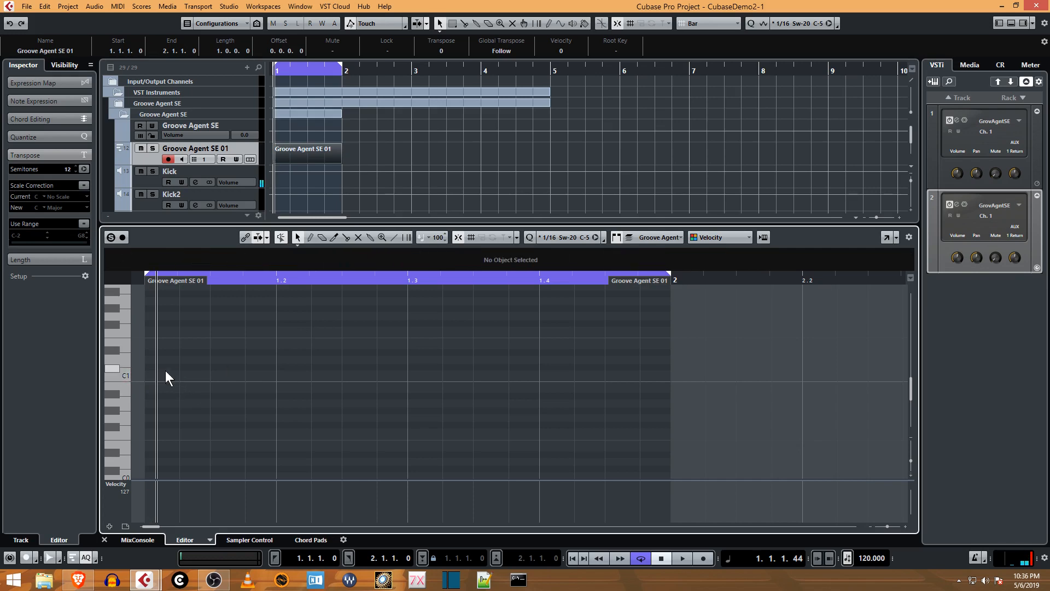
{"action": "double_click", "coordinate": [163, 374]}
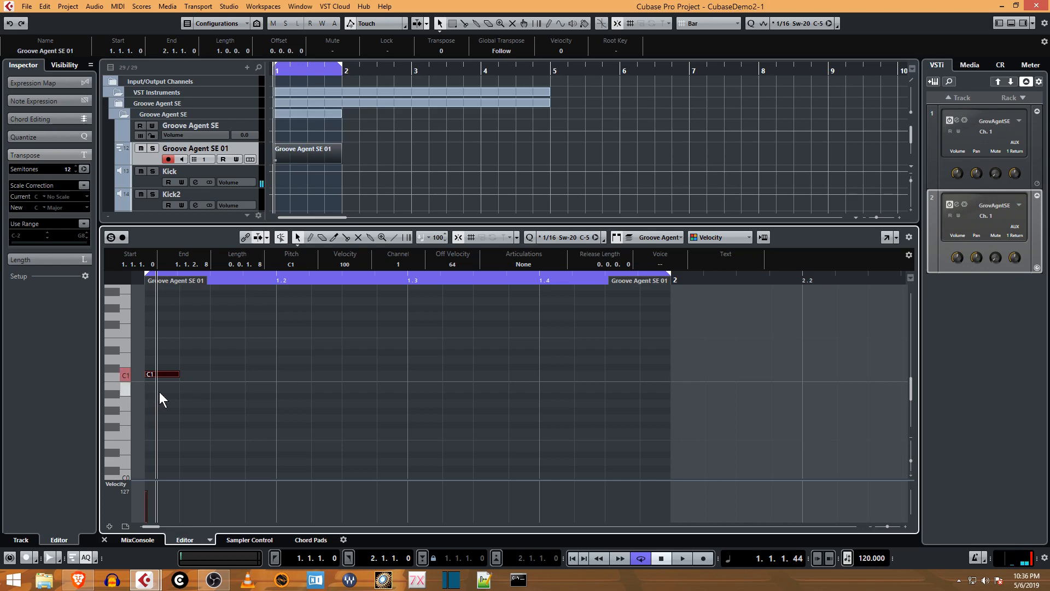
- Lengthen the first C1 note to nearly one beat and add a C1 note about half a beat long on beat 2
{"action": "left_click_drag", "start_coordinate": [178, 375], "coordinate": [178, 375]}
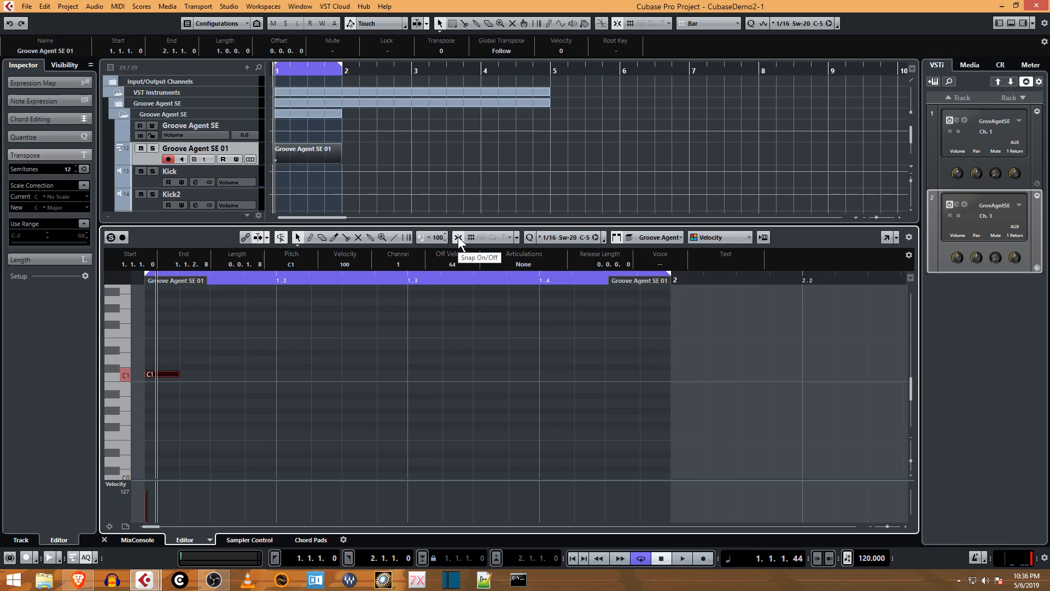
{"action": "mouse_move", "coordinate": [179, 374]}
{"action": "left_mouse_down"}
{"action": "mouse_move", "coordinate": [159, 382]}
{"action": "mouse_move", "coordinate": [340, 380]}
{"action": "left_mouse_up"}
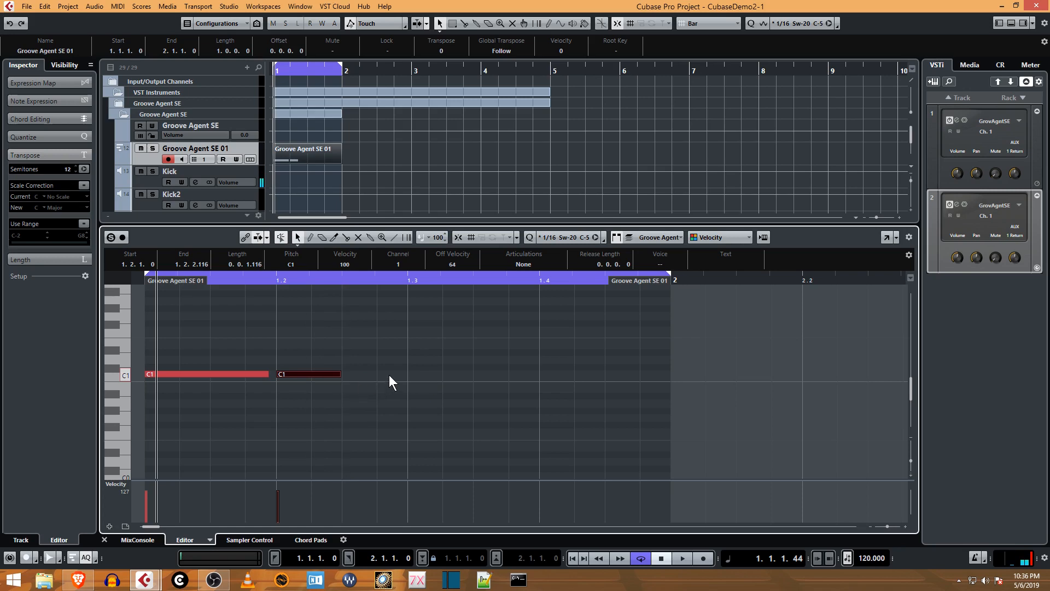
{"action": "left_click", "coordinate": [408, 373]}
{"action": "left_click", "coordinate": [416, 375]}
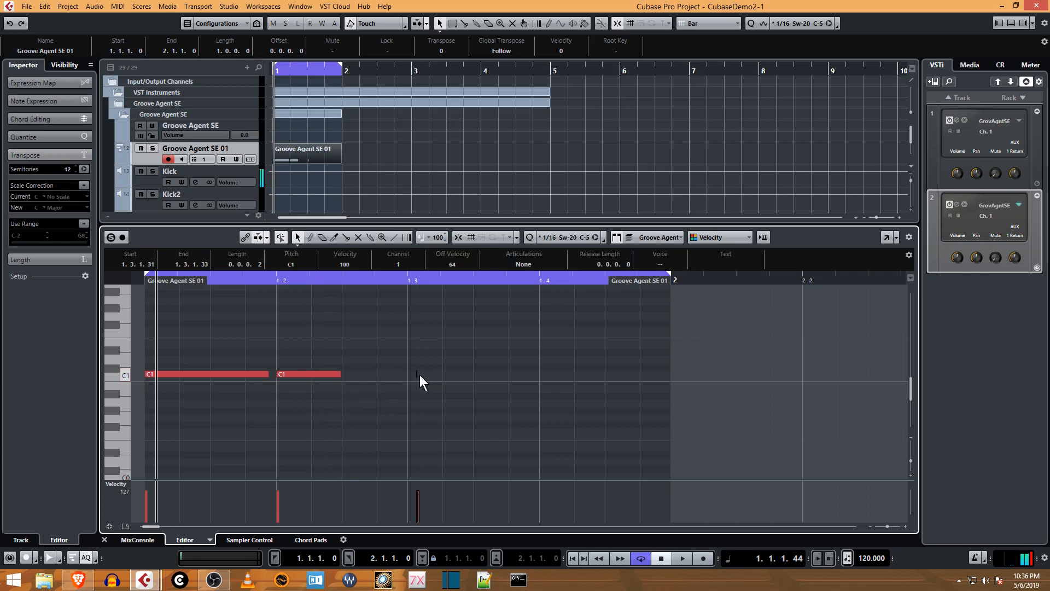
{"action": "key", "text": "ctrl+z"}
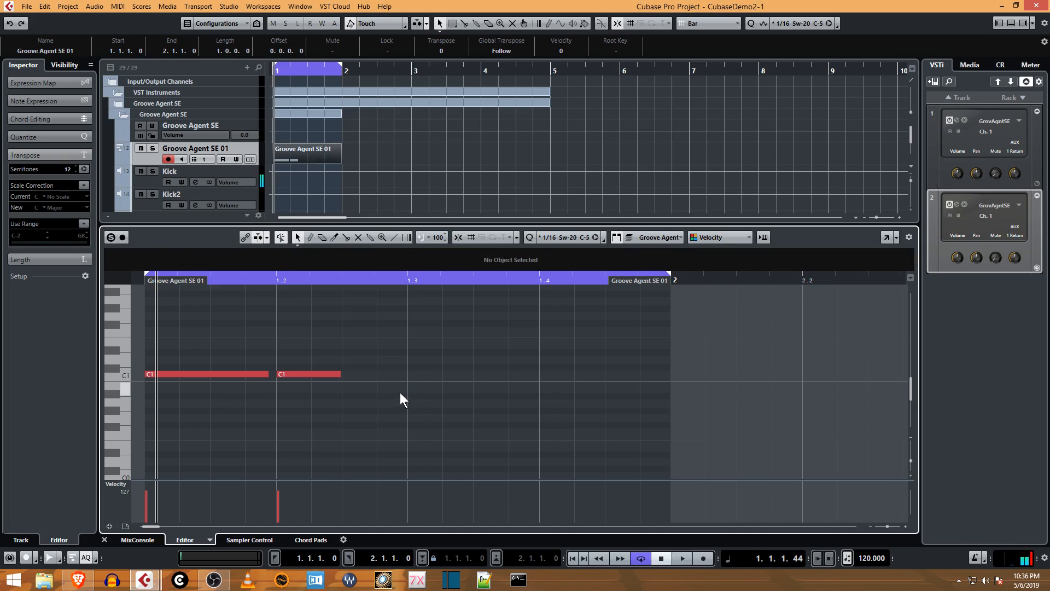
- Add a short C1 note on beat 3 and four even shorter C1 notes spread across beat 4
{"action": "left_click", "coordinate": [411, 374]}
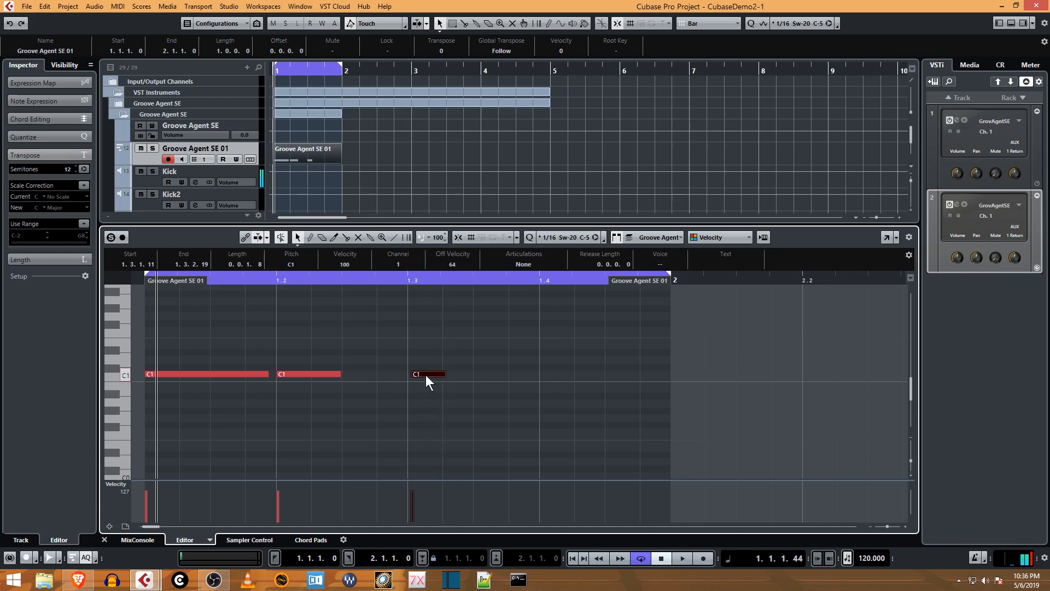
{"action": "mouse_move", "coordinate": [426, 376]}
{"action": "left_mouse_down"}
{"action": "mouse_move", "coordinate": [415, 374]}
{"action": "mouse_move", "coordinate": [442, 374]}
{"action": "left_mouse_up"}
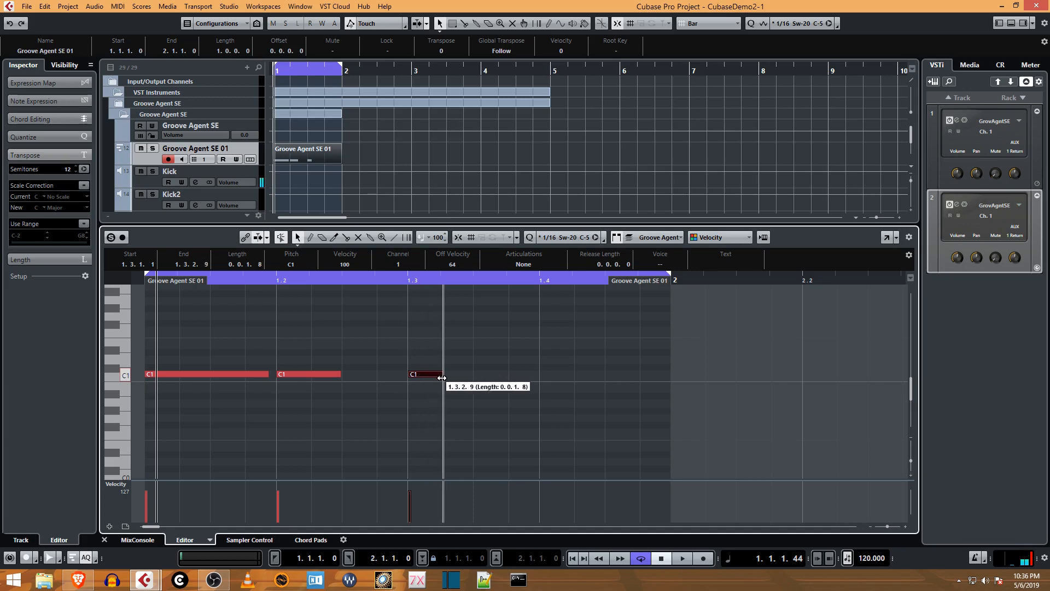
{"action": "left_click", "coordinate": [543, 374]}
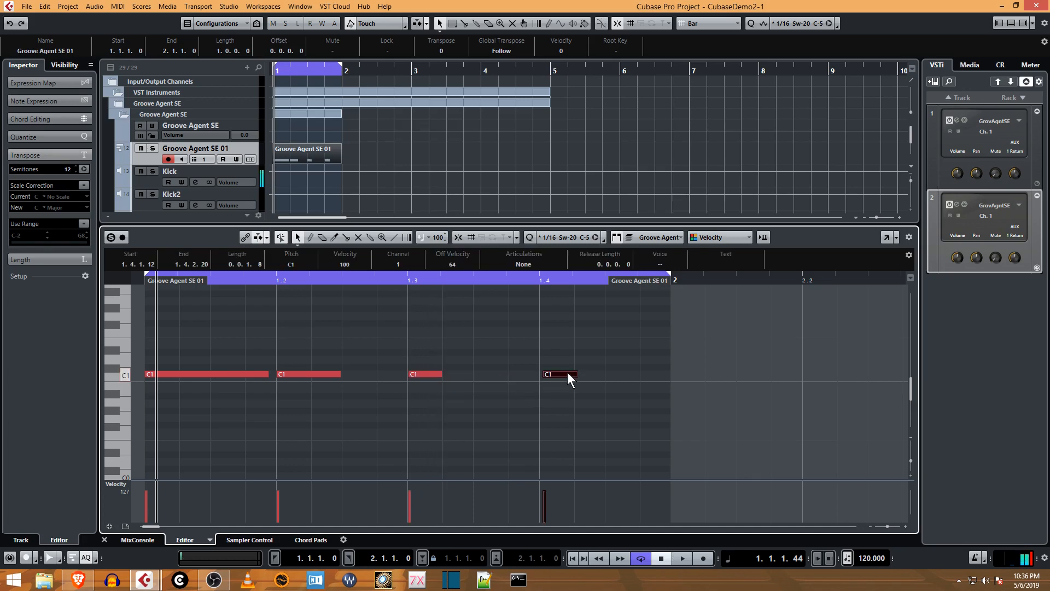
{"action": "left_click_drag", "start_coordinate": [566, 374], "coordinate": [549, 380]}
{"action": "left_click_drag", "start_coordinate": [549, 374], "coordinate": [651, 381]}
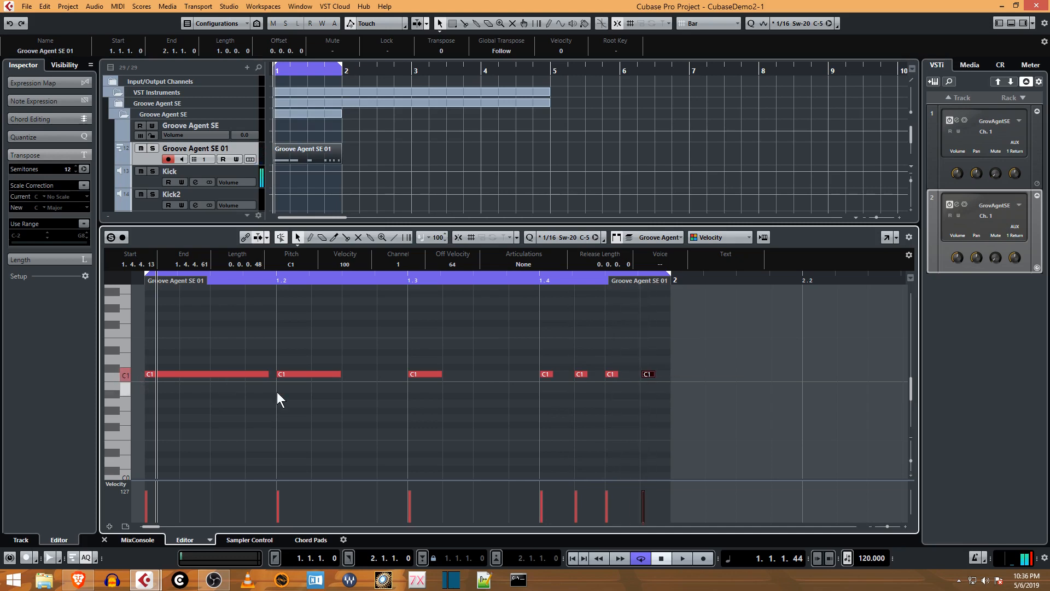
- Open the second Groove Agent SE instance and play the C1 pattern to hear how the Kick pad responds, then stop playback
{"action": "left_click", "coordinate": [661, 558]}
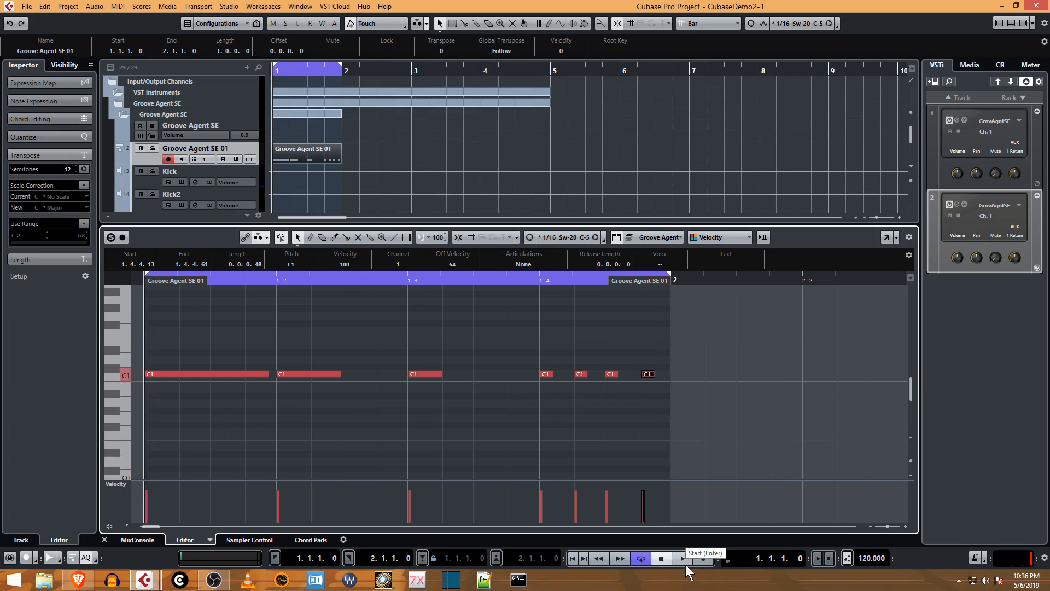
{"action": "left_click", "coordinate": [959, 204]}
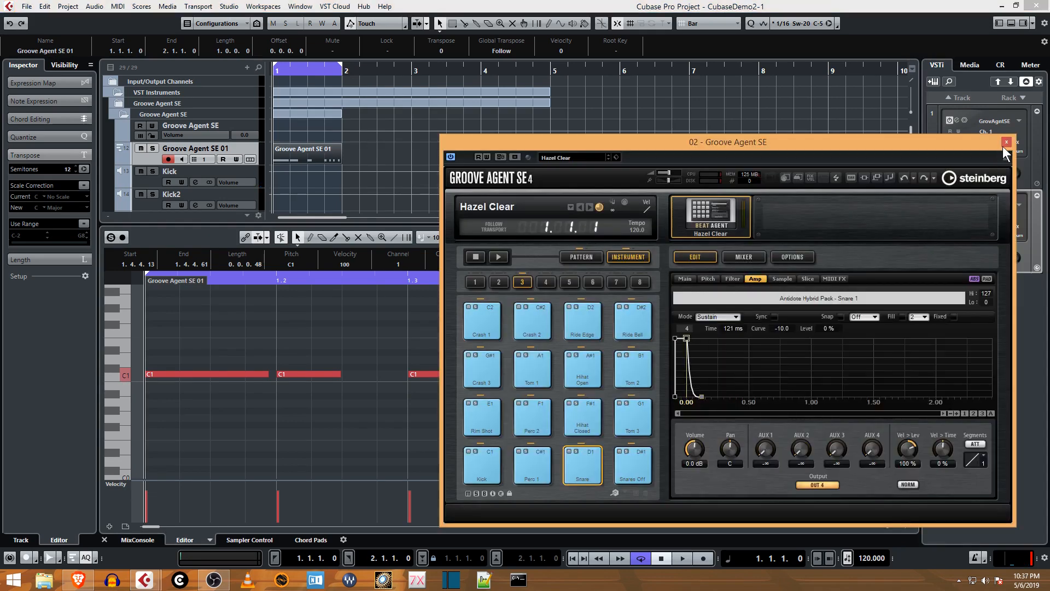
{"action": "left_click", "coordinate": [719, 48]}
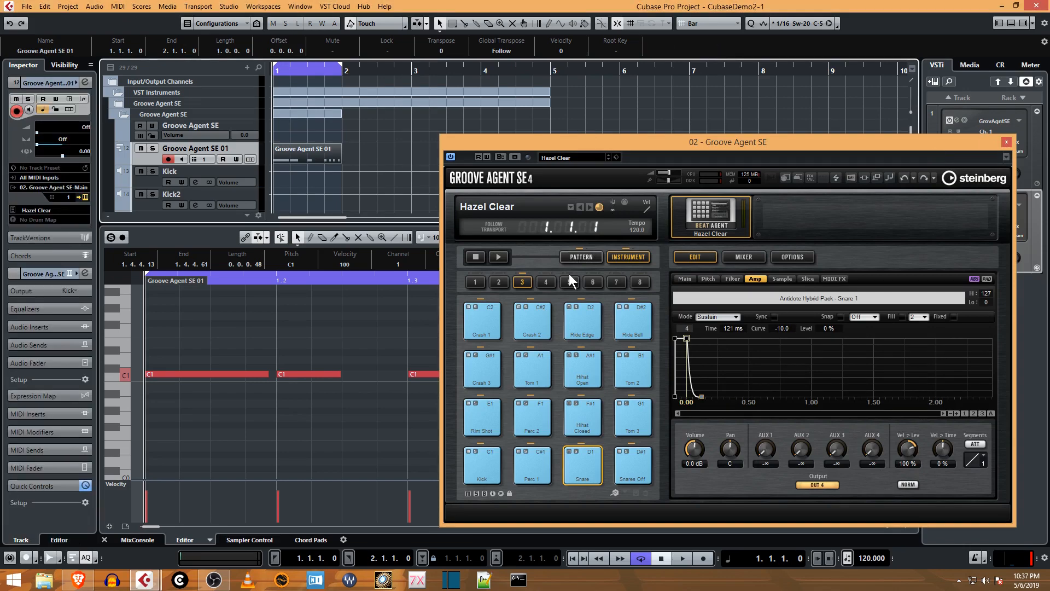
{"action": "left_click_drag", "start_coordinate": [637, 142], "coordinate": [673, 86]}
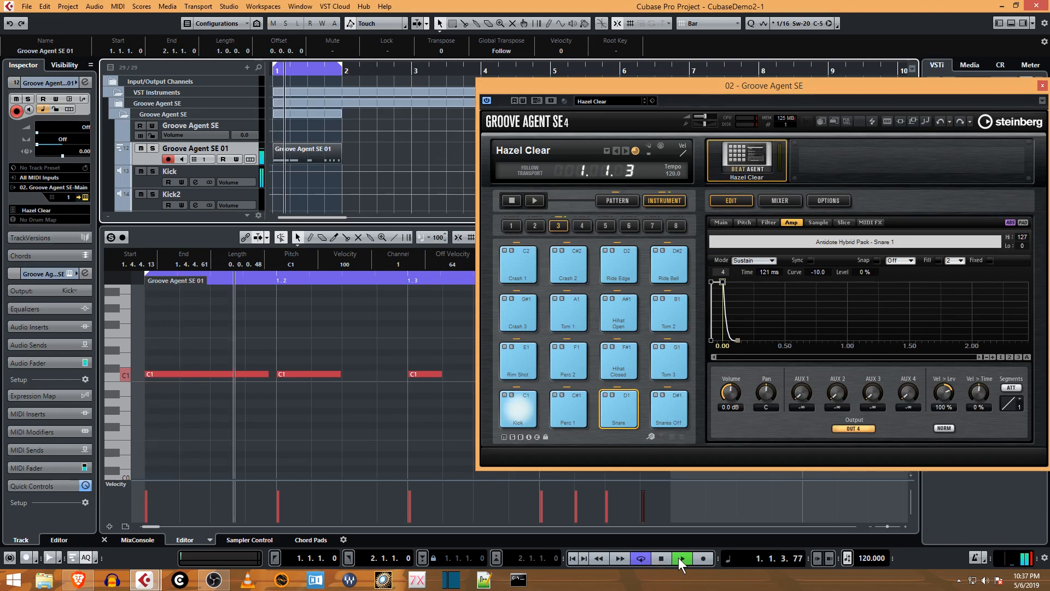
{"action": "left_click", "coordinate": [662, 558]}
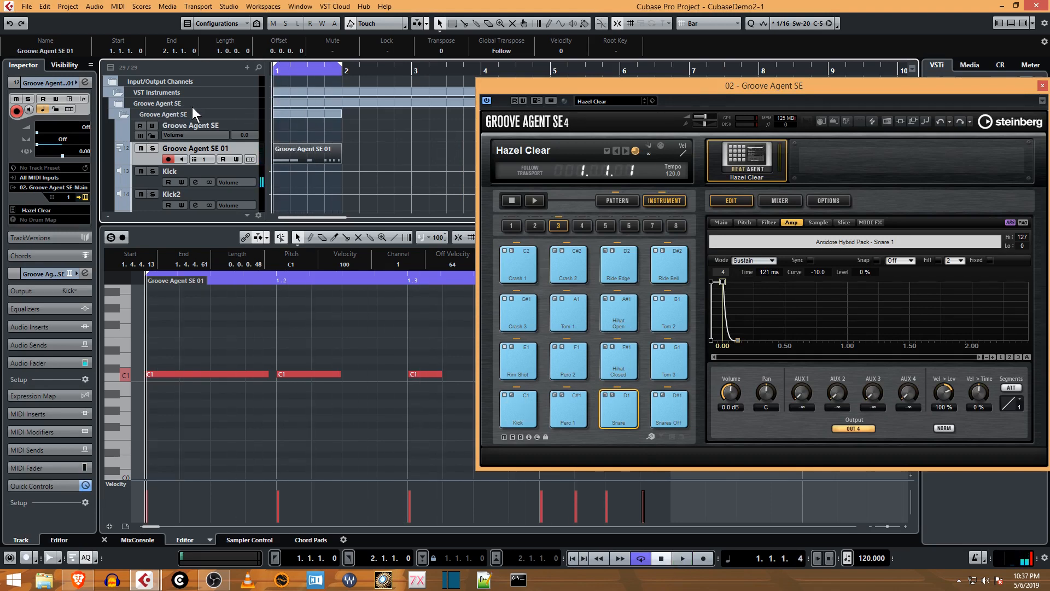
- Mute the Kick track in the first Groove Agent SE folder and play the C1 pattern again, stopping after listening
{"action": "left_click", "coordinate": [122, 104]}
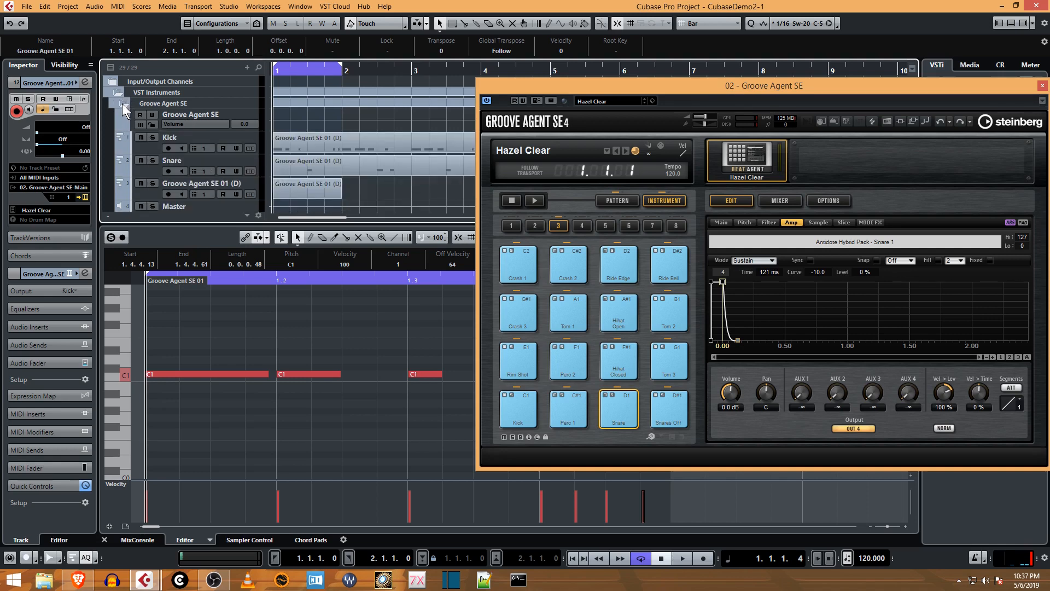
{"action": "left_click", "coordinate": [140, 138]}
{"action": "left_click", "coordinate": [124, 102]}
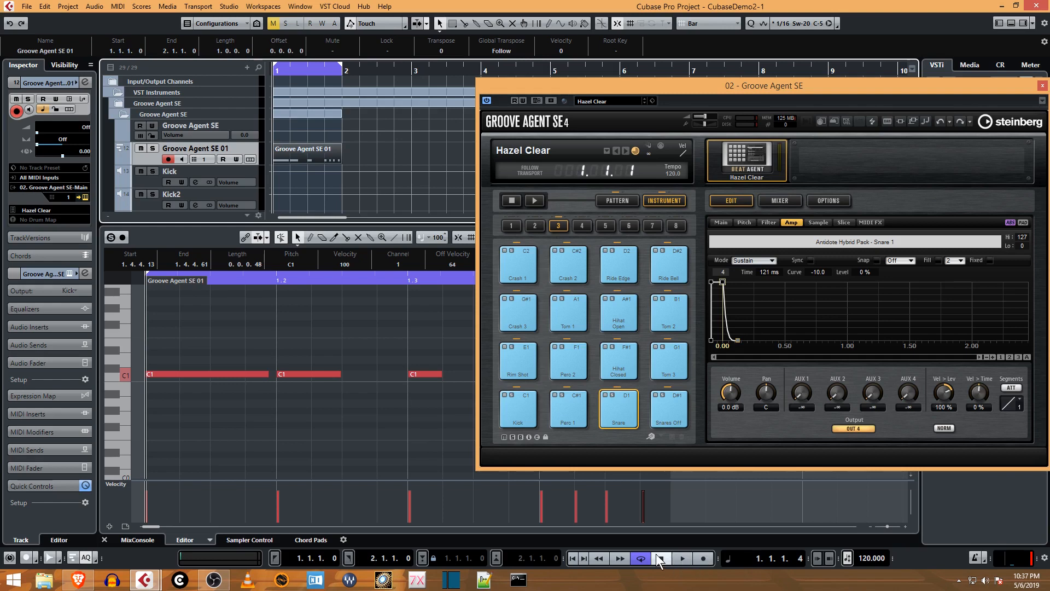
{"action": "left_click", "coordinate": [678, 557]}
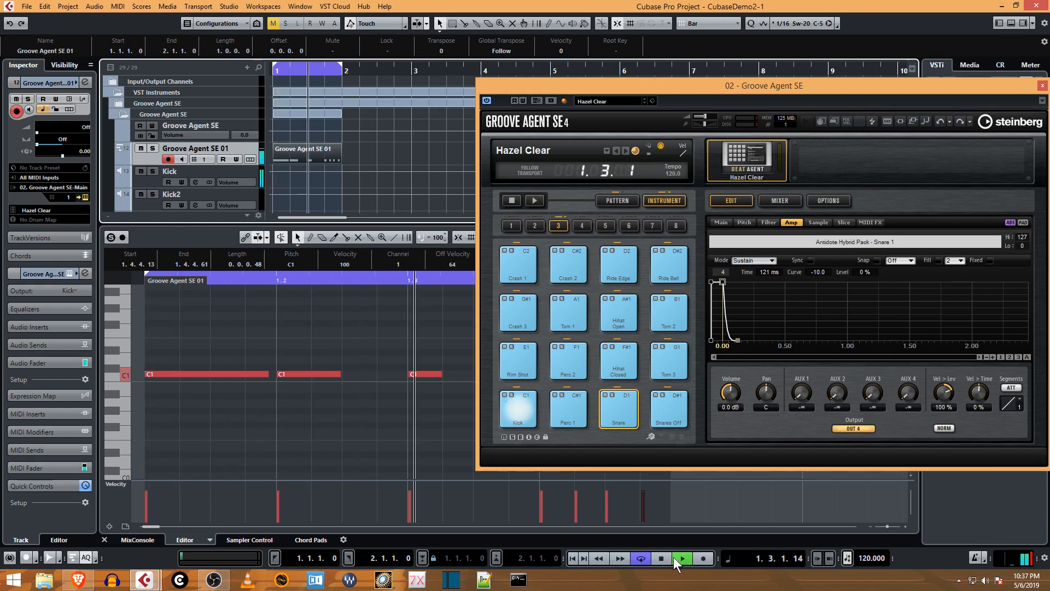
{"action": "left_click_drag", "start_coordinate": [699, 86], "coordinate": [725, 68]}
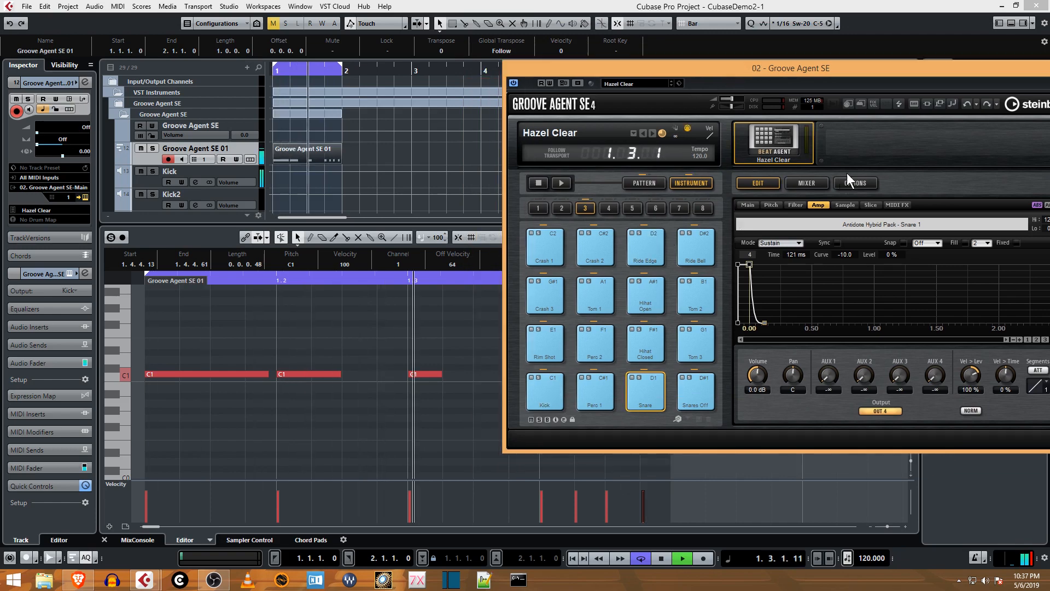
{"action": "key", "text": "space"}
- Shorten the Kick pad's amp envelope, placing the sustain node at about 110 ms and 95% level with a brief release
{"action": "left_click_drag", "start_coordinate": [783, 77], "coordinate": [667, 121]}
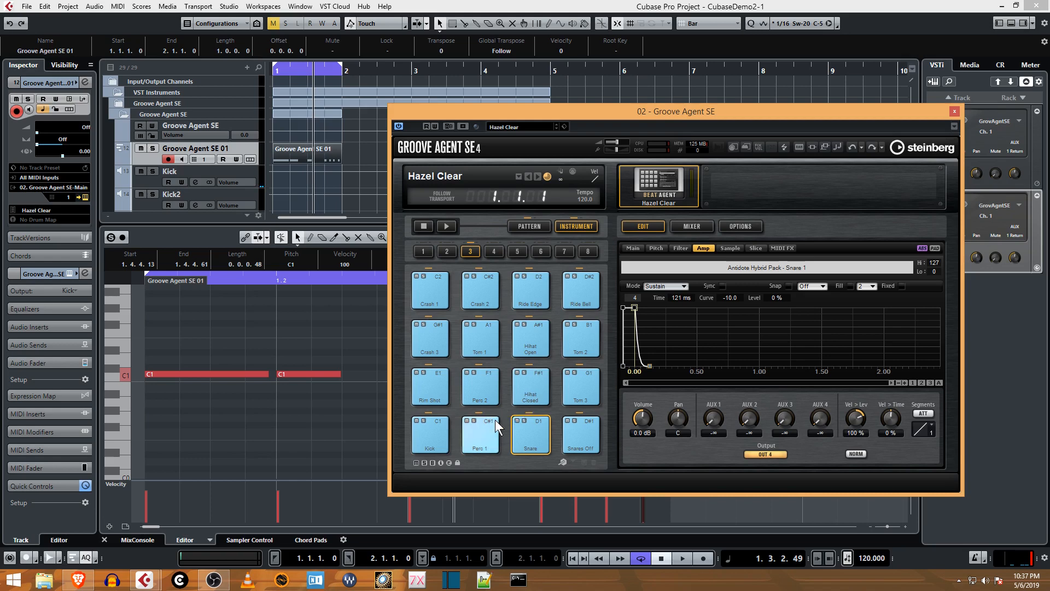
{"action": "left_click", "coordinate": [432, 438]}
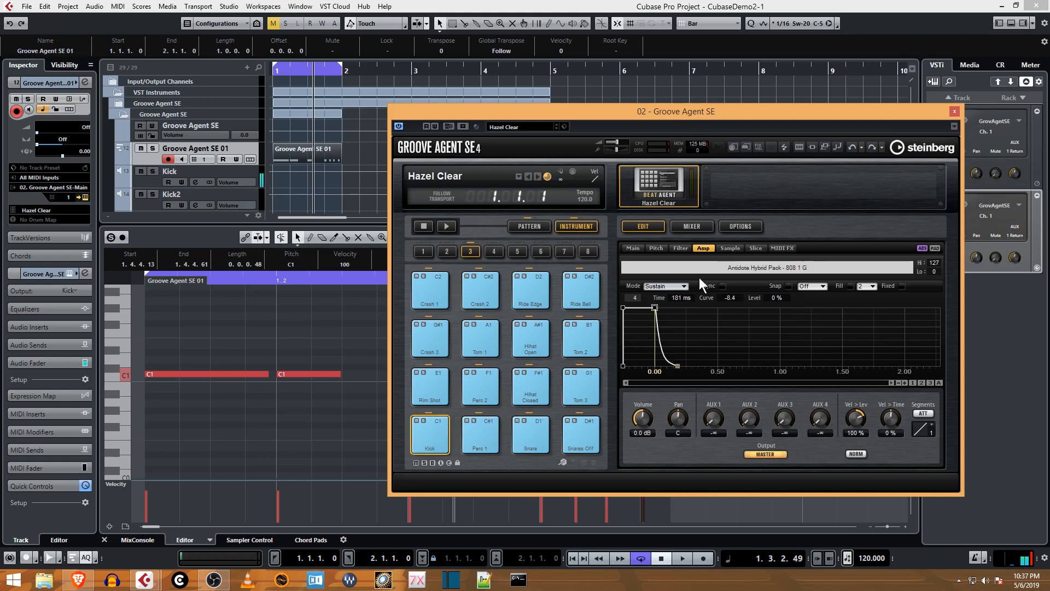
{"action": "left_click", "coordinate": [732, 248]}
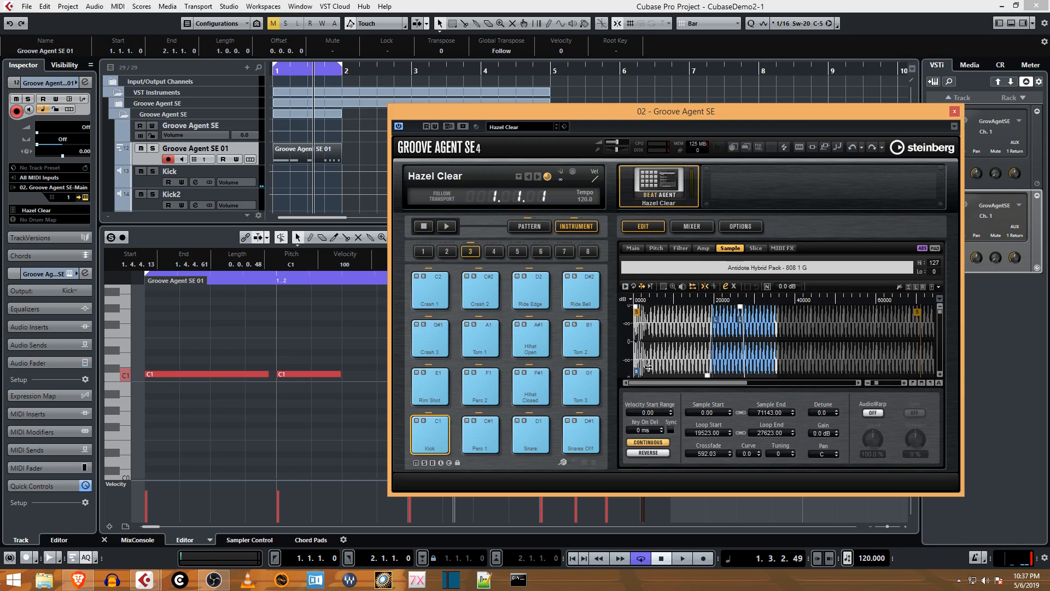
{"action": "left_click", "coordinate": [706, 247]}
{"action": "left_click_drag", "start_coordinate": [672, 366], "coordinate": [662, 363]}
{"action": "left_click_drag", "start_coordinate": [655, 308], "coordinate": [636, 309]}
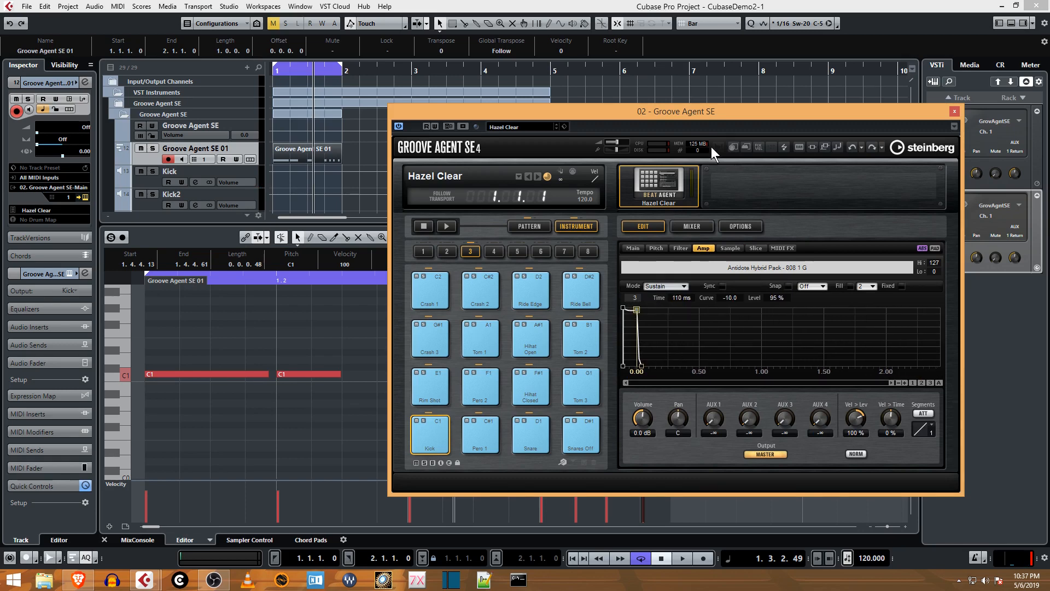
- Replay the pattern from the start and lengthen the Kick pad's amp release to about 158 ms, then stop playback
{"action": "left_click_drag", "start_coordinate": [734, 113], "coordinate": [1049, 125]}
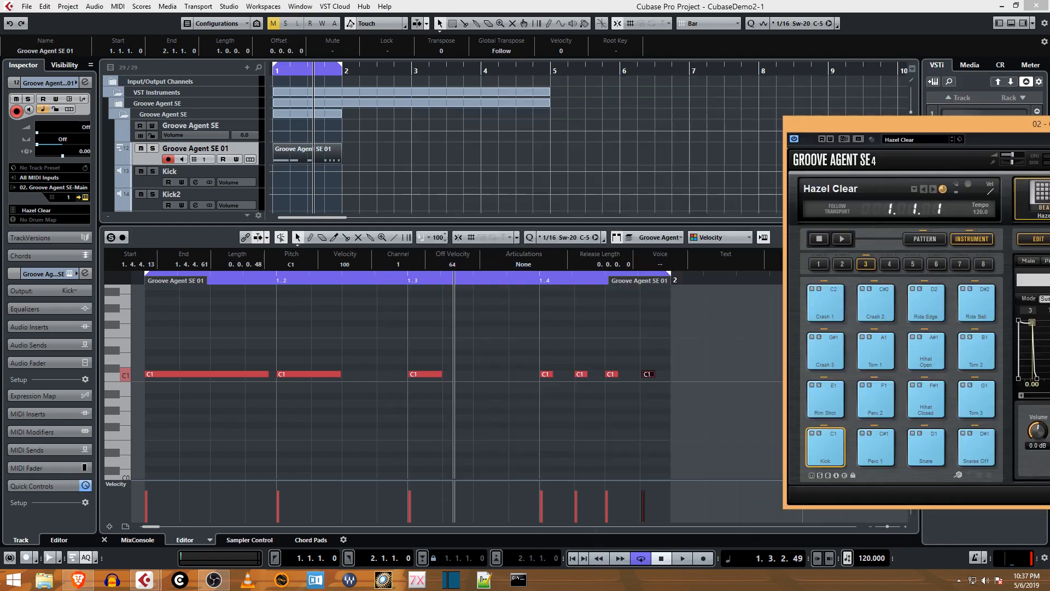
{"action": "left_click", "coordinate": [573, 558]}
{"action": "left_click", "coordinate": [681, 558]}
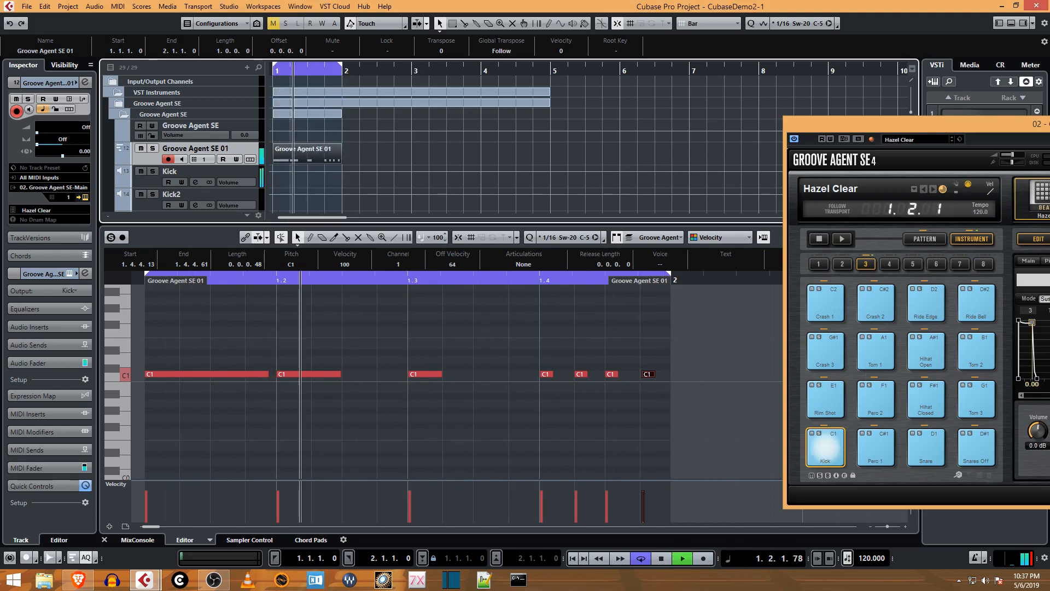
{"action": "left_click_drag", "start_coordinate": [1044, 126], "coordinate": [838, 70]}
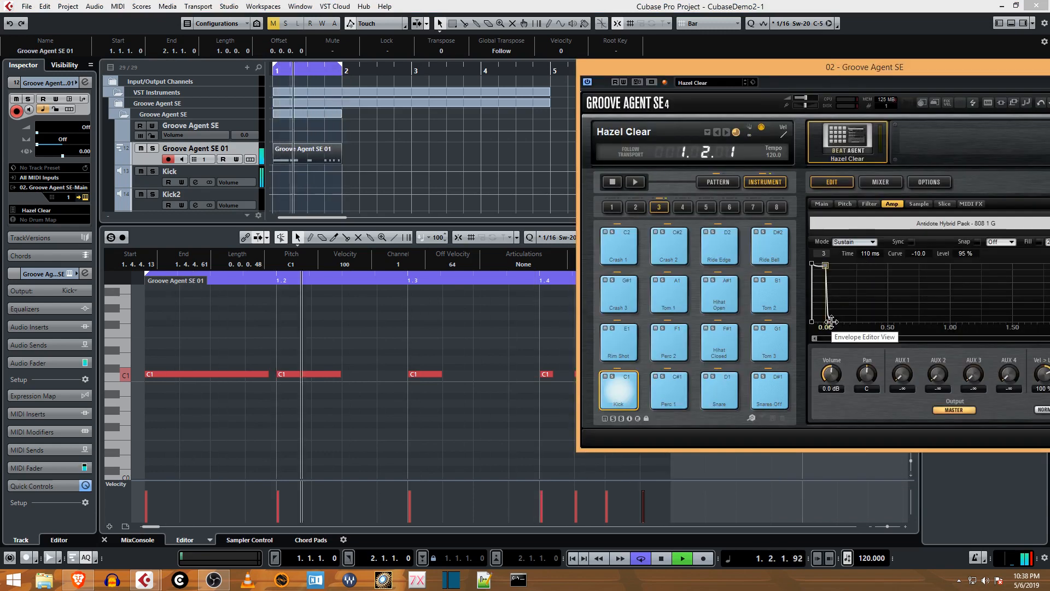
{"action": "left_click_drag", "start_coordinate": [841, 322], "coordinate": [844, 322]}
{"action": "key", "text": "space"}
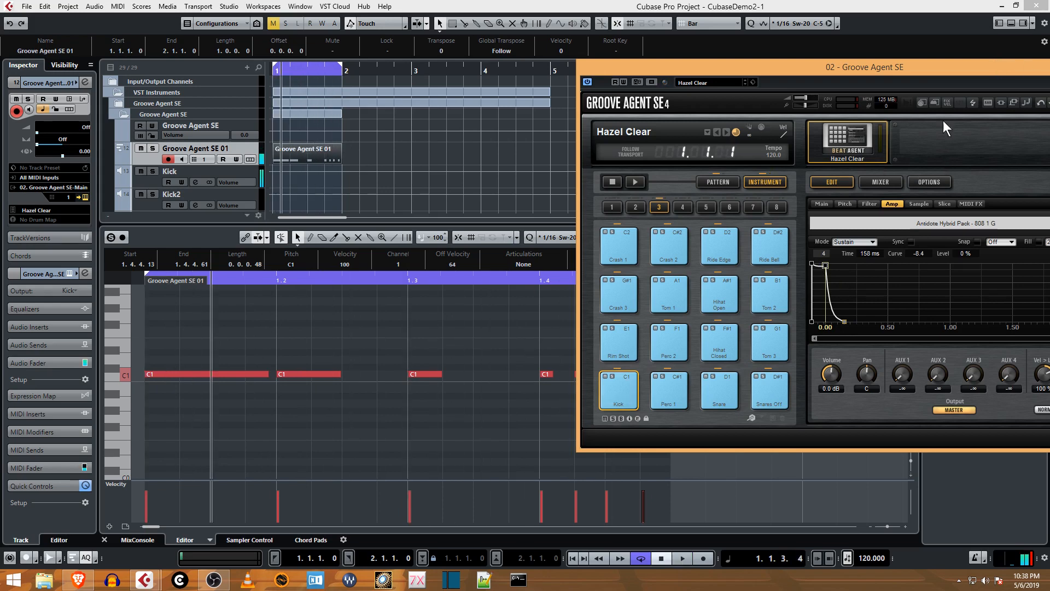
- Reposition the Groove Agent window, show the Kick pad's sample settings, and audition the Kick and Perc 1 pads
{"action": "left_click_drag", "start_coordinate": [934, 67], "coordinate": [672, 103]}
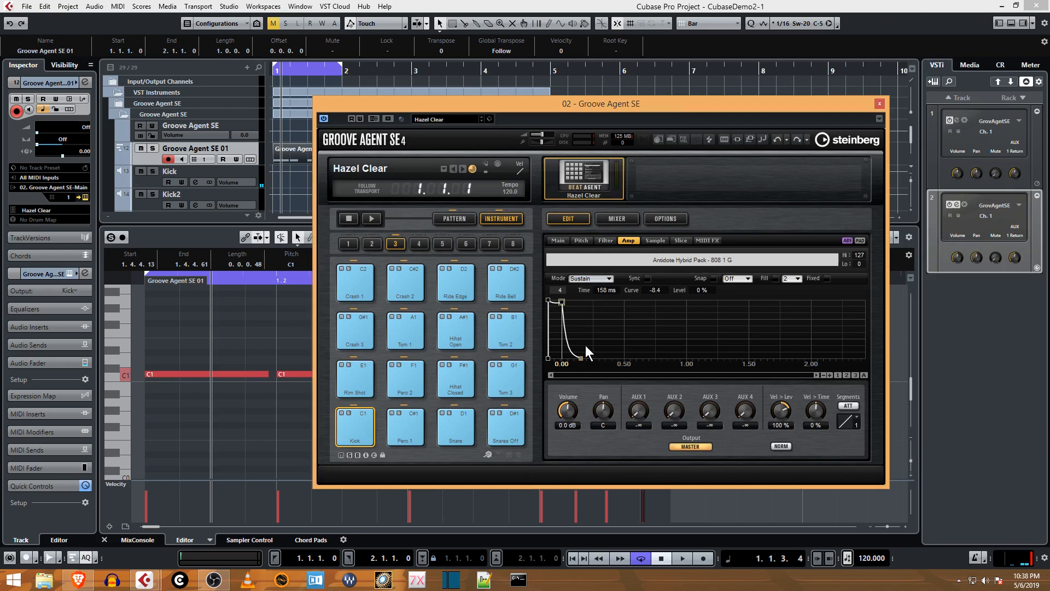
{"action": "left_click", "coordinate": [654, 240]}
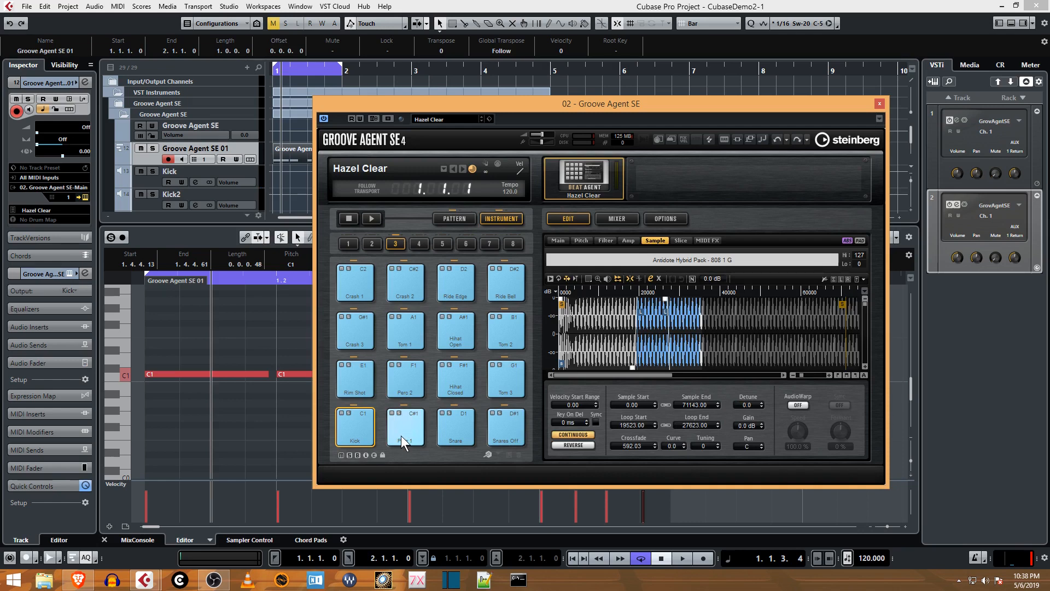
{"action": "left_click", "coordinate": [362, 427]}
{"action": "left_click", "coordinate": [371, 425]}
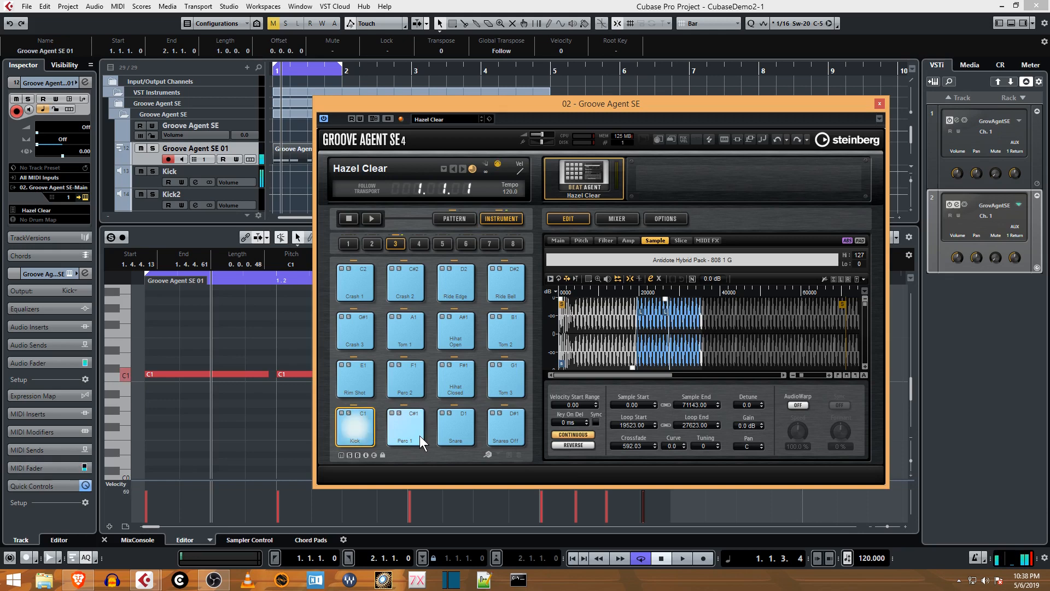
{"action": "left_click", "coordinate": [415, 422]}
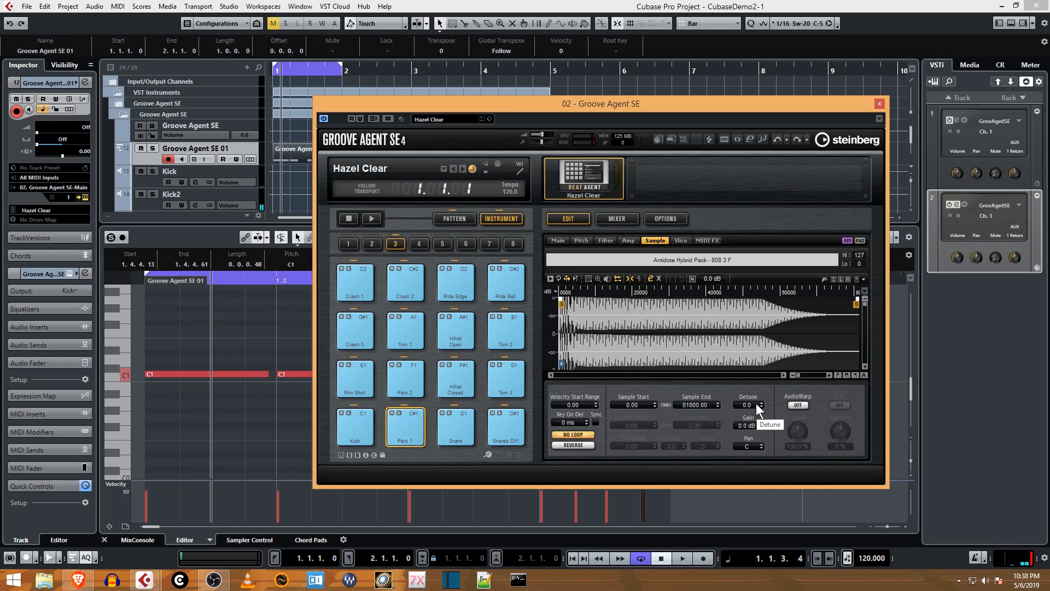
- Set the Perc 1 sample's detune to 300 and audition the pad
{"action": "left_click", "coordinate": [408, 419]}
{"action": "left_click", "coordinate": [405, 432]}
{"action": "left_click_drag", "start_coordinate": [752, 403], "coordinate": [759, 116]}
{"action": "left_click", "coordinate": [413, 422]}
{"action": "type", "text": "300"}
{"action": "left_click", "coordinate": [420, 419]}
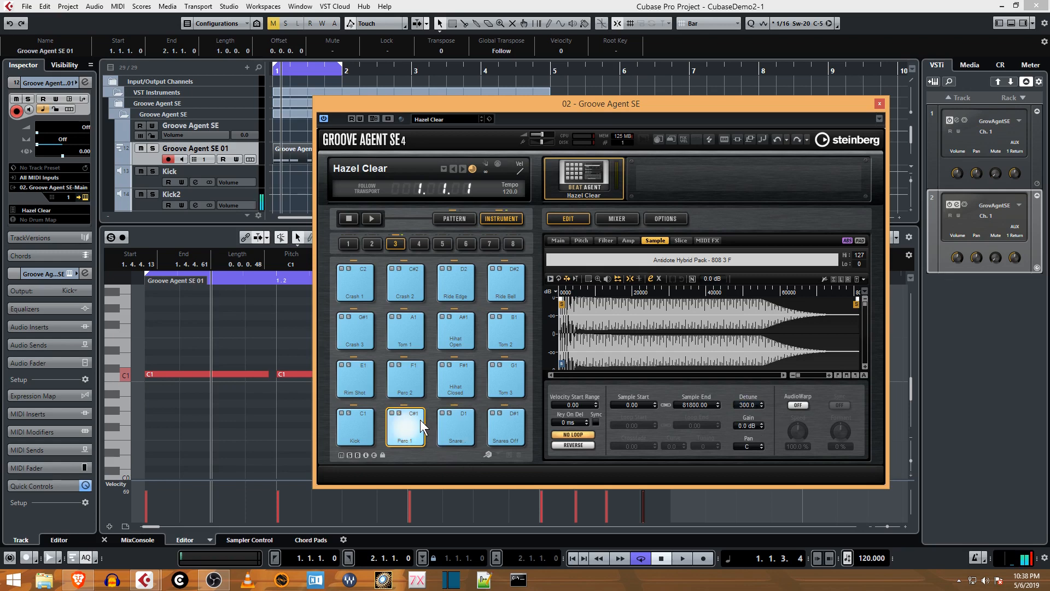
- Pan the Perc 1 sample to L100, auditioning the pad against the Kick
{"action": "left_click", "coordinate": [362, 422]}
{"action": "left_click", "coordinate": [412, 418]}
{"action": "left_click", "coordinate": [365, 430]}
{"action": "left_click", "coordinate": [408, 428]}
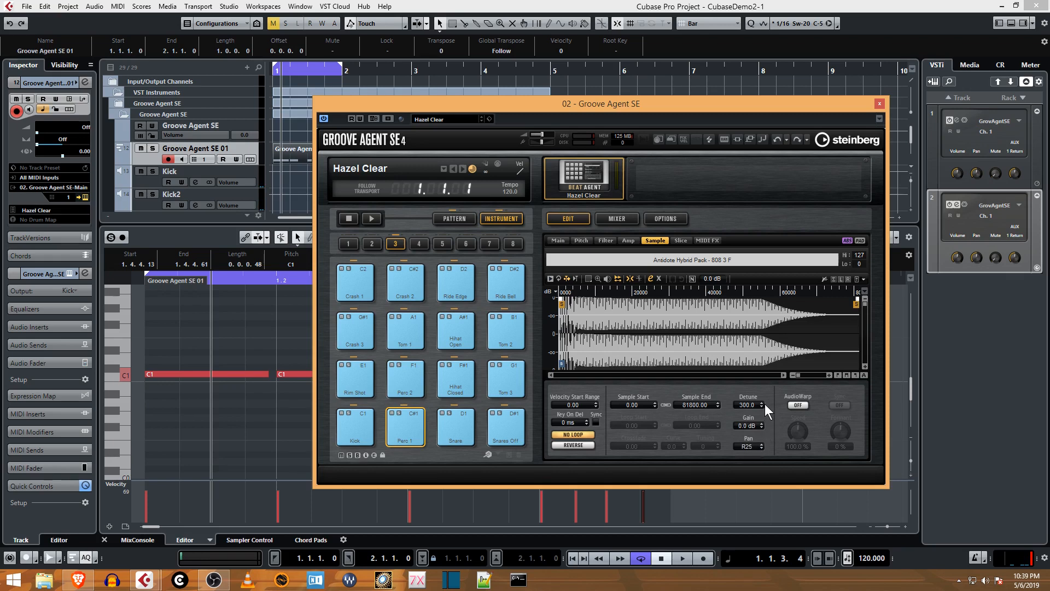
{"action": "left_click", "coordinate": [421, 421]}
{"action": "left_click_drag", "start_coordinate": [758, 467], "coordinate": [773, 543]}
{"action": "left_click", "coordinate": [415, 428]}
- Solo and unsolo the Perc 1 pad, and compare it with the Kick pad by triggering both alternately
{"action": "left_click", "coordinate": [400, 412]}
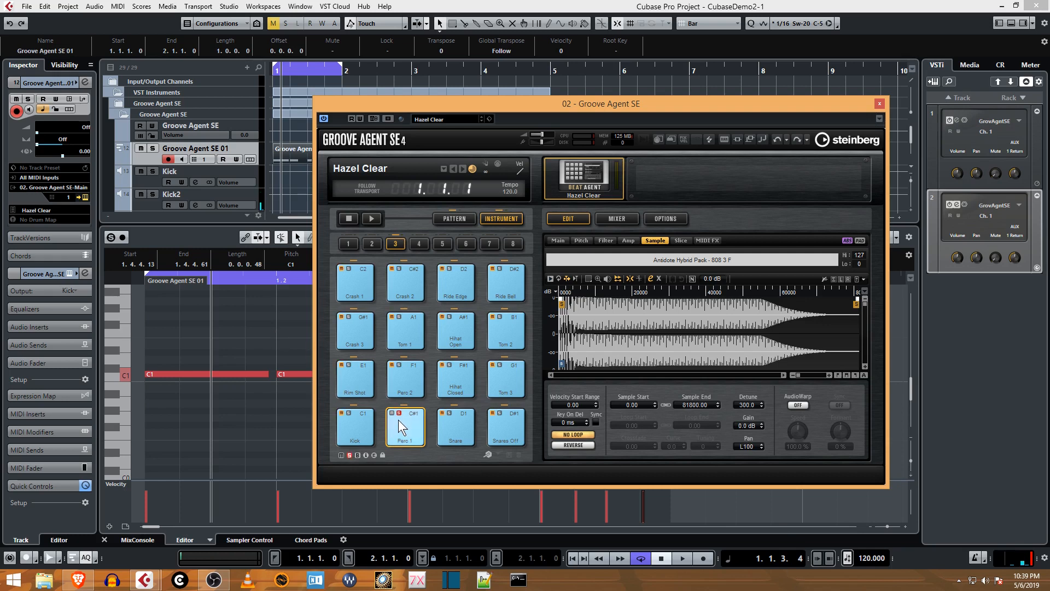
{"action": "left_click", "coordinate": [399, 412]}
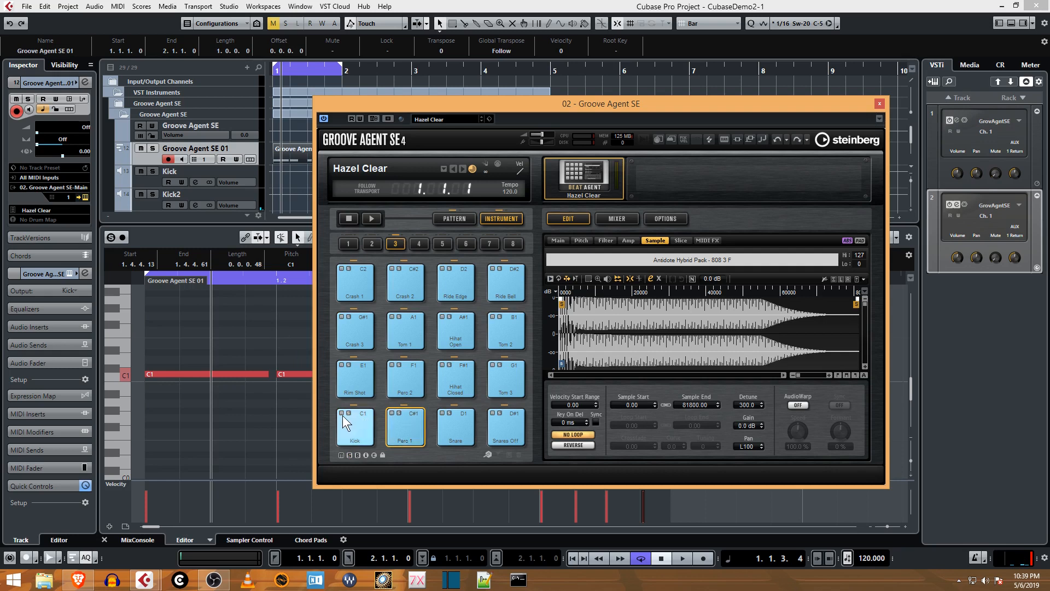
{"action": "left_click", "coordinate": [416, 421]}
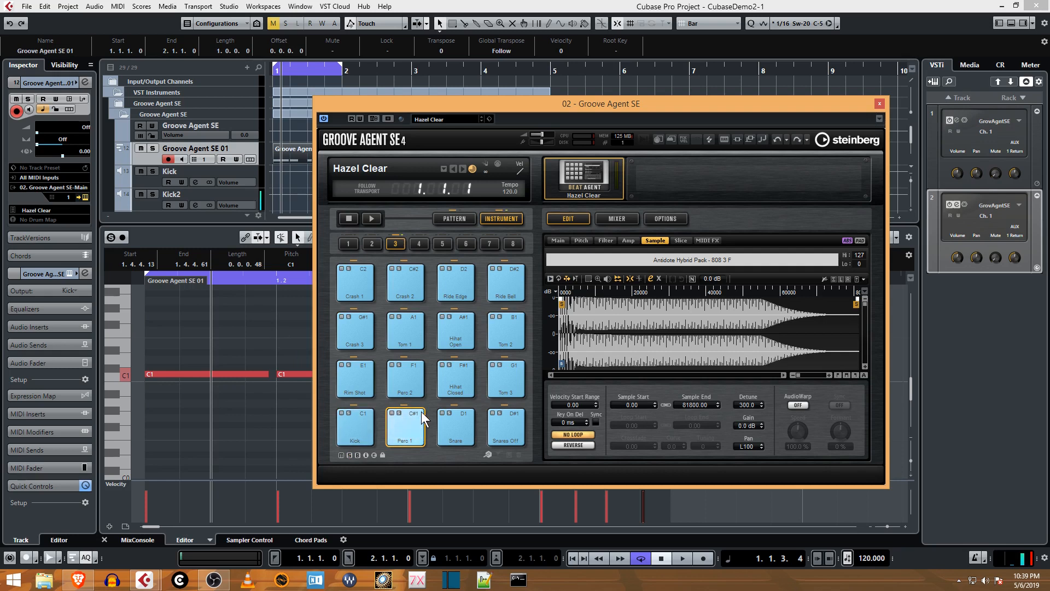
{"action": "left_click", "coordinate": [352, 428]}
{"action": "left_click", "coordinate": [392, 428]}
{"action": "left_click", "coordinate": [372, 429]}
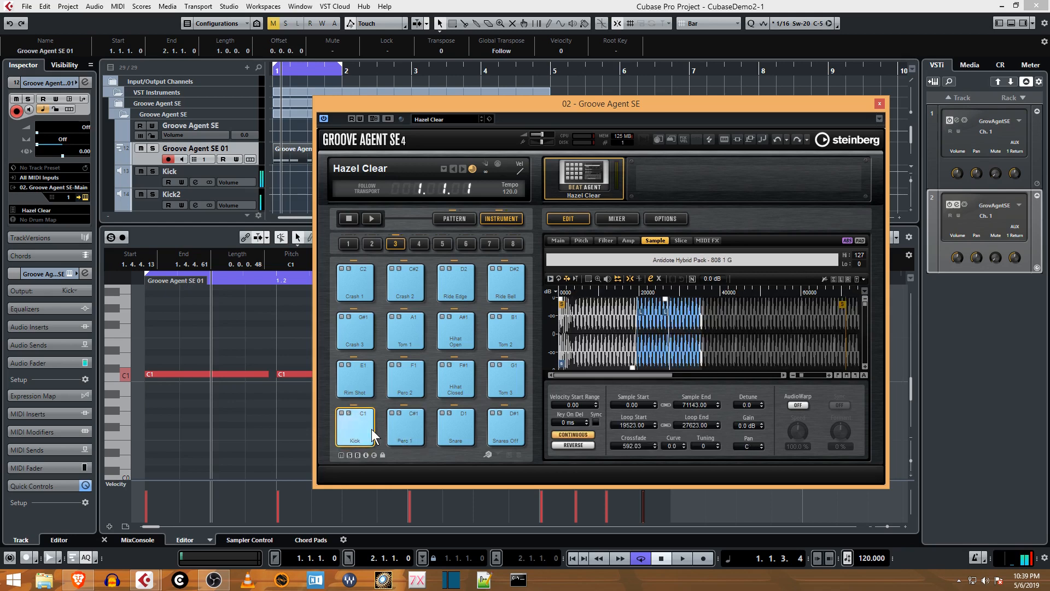
{"action": "left_click", "coordinate": [407, 422]}
{"action": "left_click", "coordinate": [363, 429]}
{"action": "left_click", "coordinate": [399, 428]}
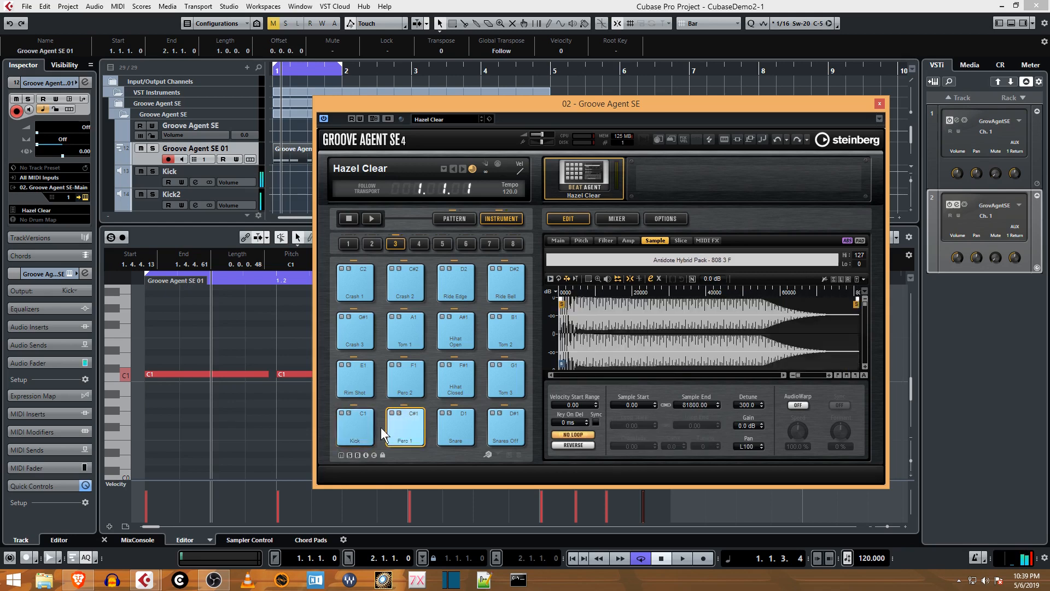
{"action": "left_click", "coordinate": [364, 429]}
{"action": "left_click", "coordinate": [419, 429]}
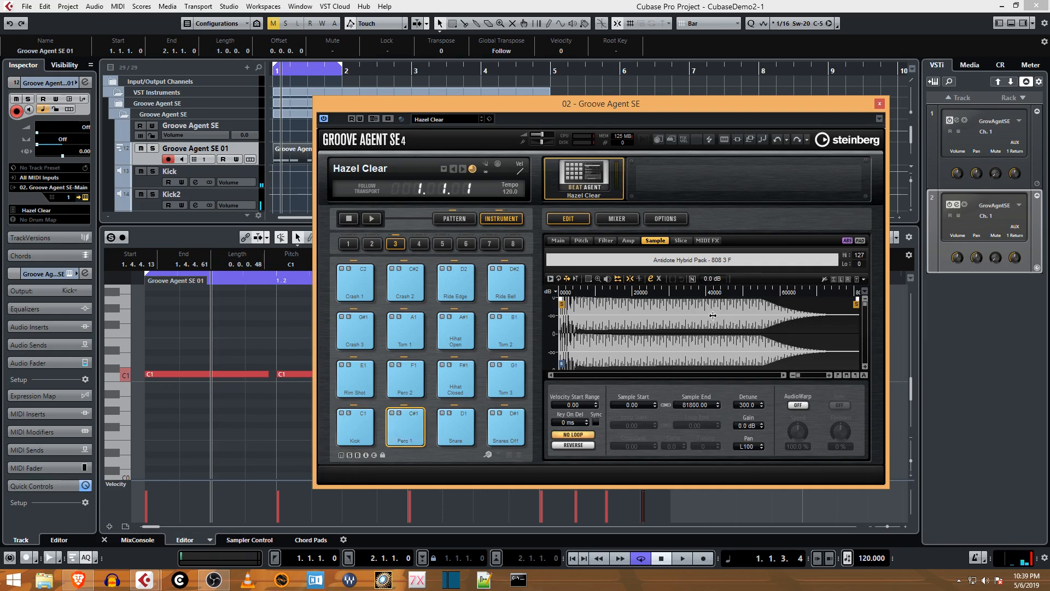
- Set the Perc 1 sample to loop Until Release, with the loop start at about 35486 and loop end at about 40032
{"action": "left_click", "coordinate": [637, 280]}
{"action": "left_click", "coordinate": [579, 435]}
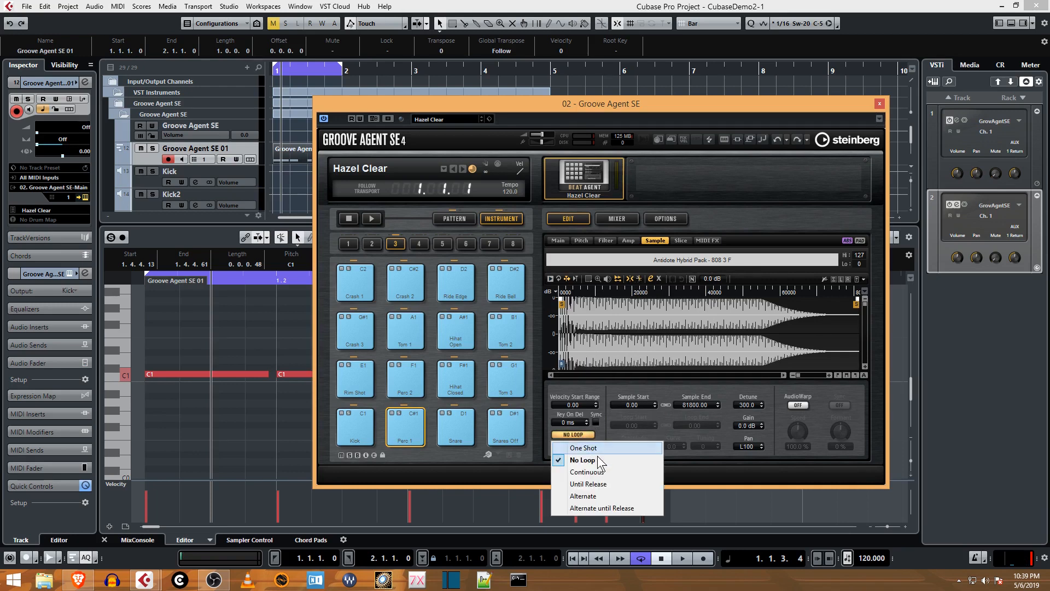
{"action": "left_click", "coordinate": [588, 483]}
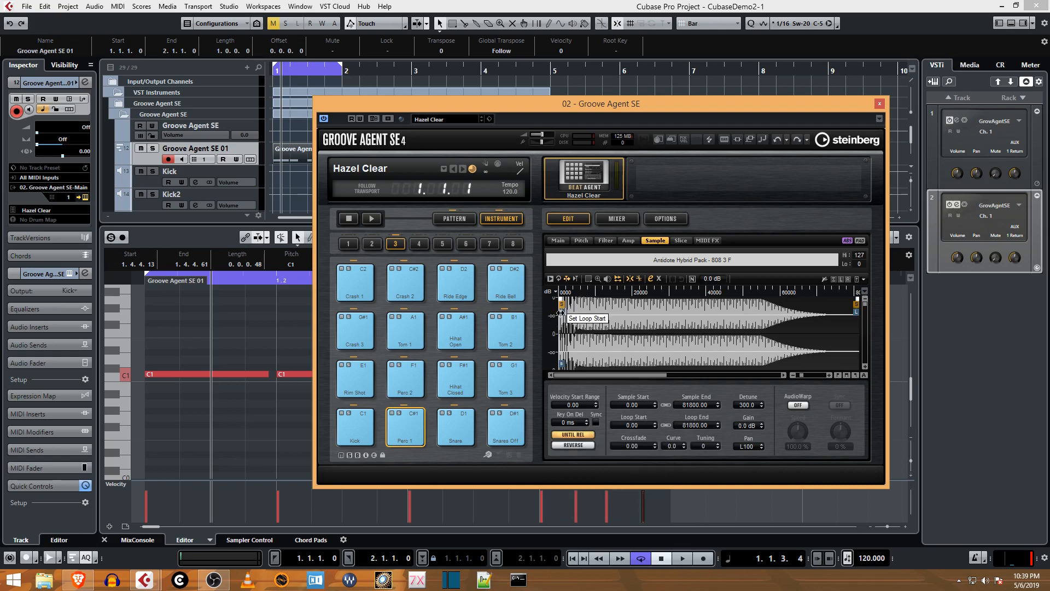
{"action": "mouse_move", "coordinate": [561, 312]}
{"action": "left_mouse_down"}
{"action": "mouse_move", "coordinate": [705, 323]}
{"action": "mouse_move", "coordinate": [683, 325]}
{"action": "left_mouse_up"}
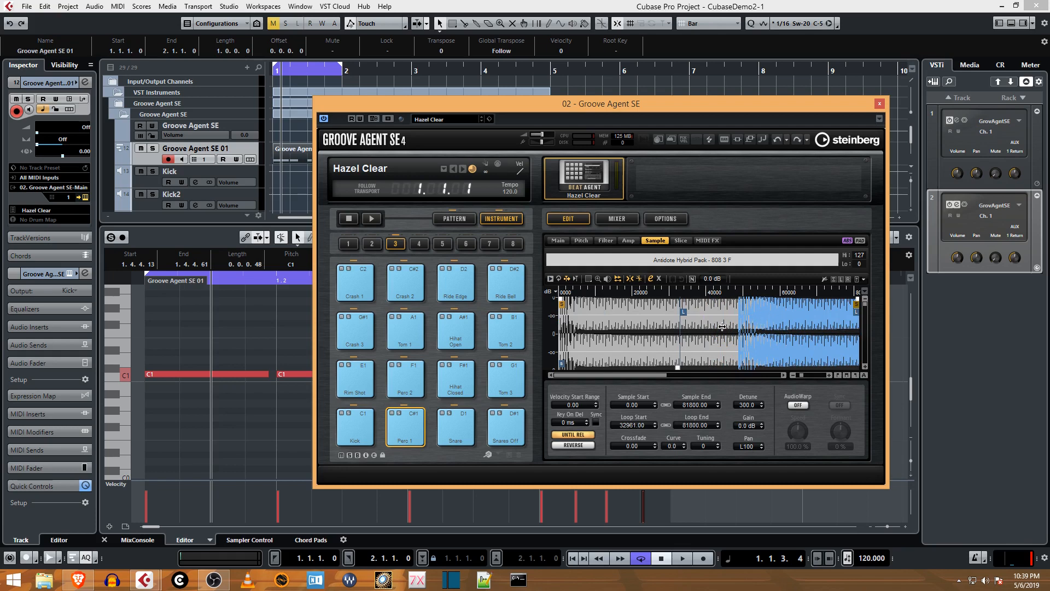
{"action": "left_click", "coordinate": [651, 281]}
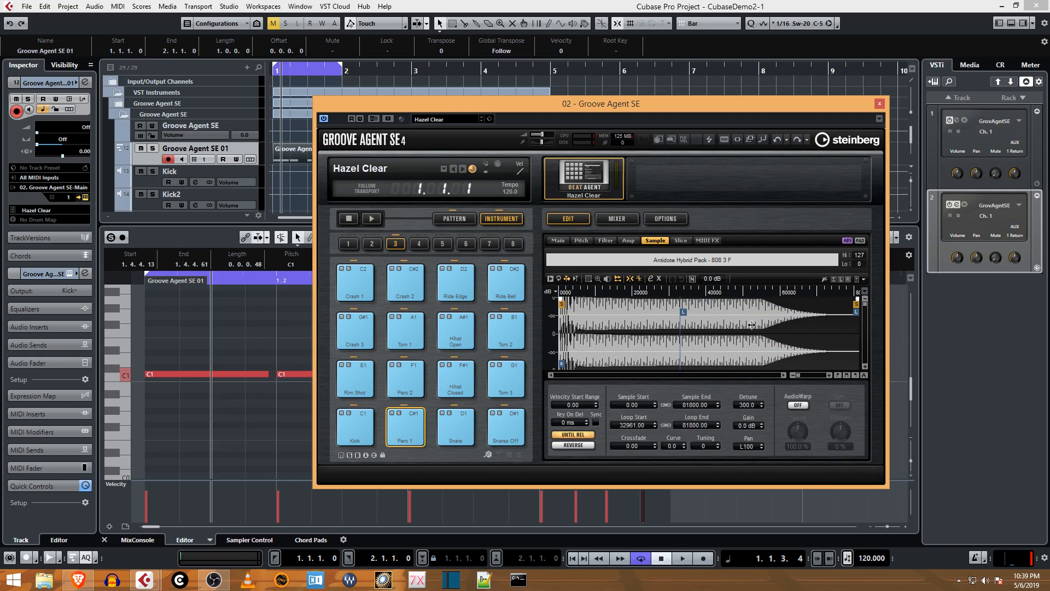
{"action": "mouse_move", "coordinate": [856, 316]}
{"action": "left_mouse_down"}
{"action": "mouse_move", "coordinate": [682, 323]}
{"action": "mouse_move", "coordinate": [705, 324]}
{"action": "mouse_move", "coordinate": [692, 313]}
{"action": "left_mouse_up"}
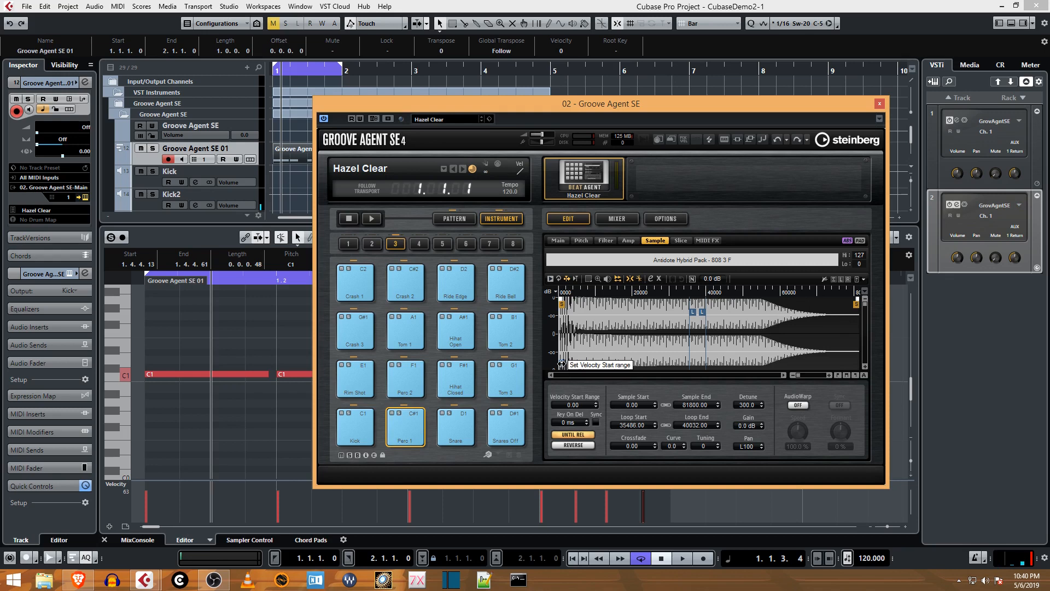
- Set the Perc 1 sample's velocity start range to about 3159 and its sample start to about 12251
{"action": "mouse_move", "coordinate": [562, 363]}
{"action": "left_mouse_down"}
{"action": "mouse_move", "coordinate": [623, 363]}
{"action": "mouse_move", "coordinate": [573, 377]}
{"action": "left_mouse_up"}
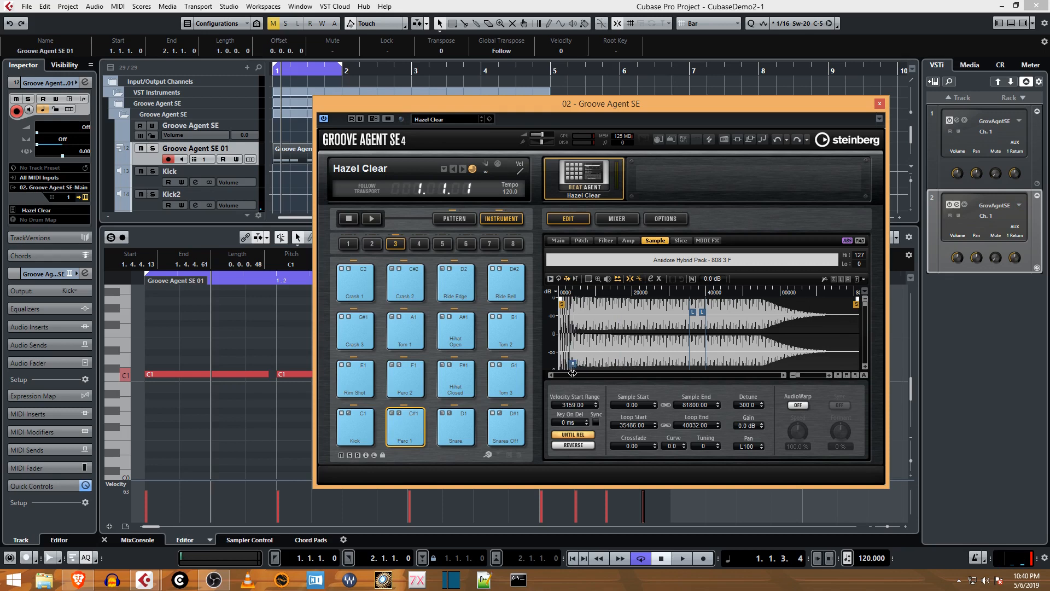
{"action": "left_click_drag", "start_coordinate": [568, 305], "coordinate": [600, 317]}
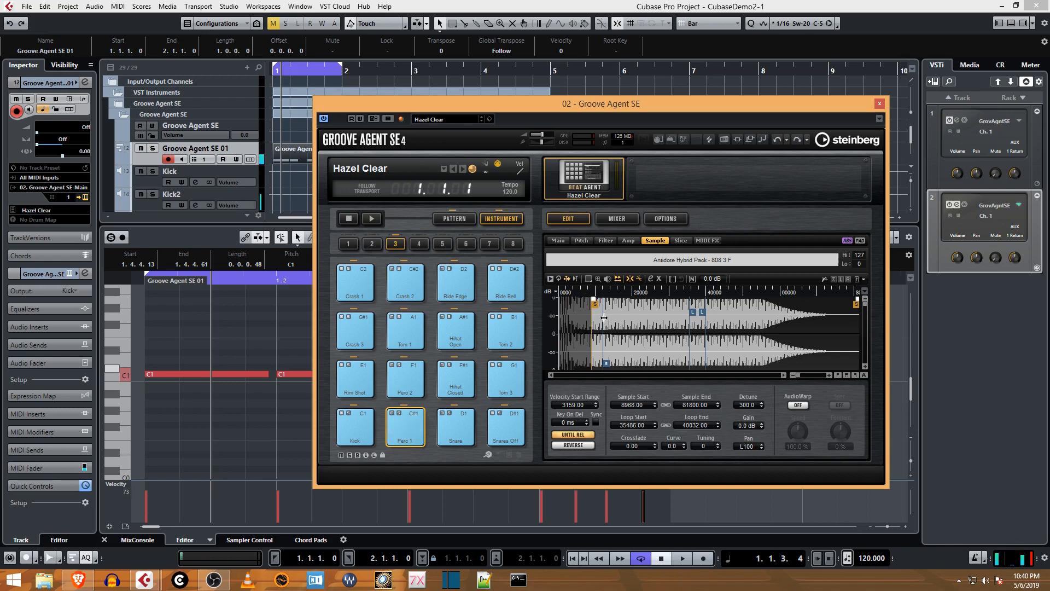
{"action": "mouse_move", "coordinate": [596, 304]}
{"action": "left_mouse_down"}
{"action": "mouse_move", "coordinate": [616, 309]}
{"action": "mouse_move", "coordinate": [608, 310]}
{"action": "left_mouse_up"}
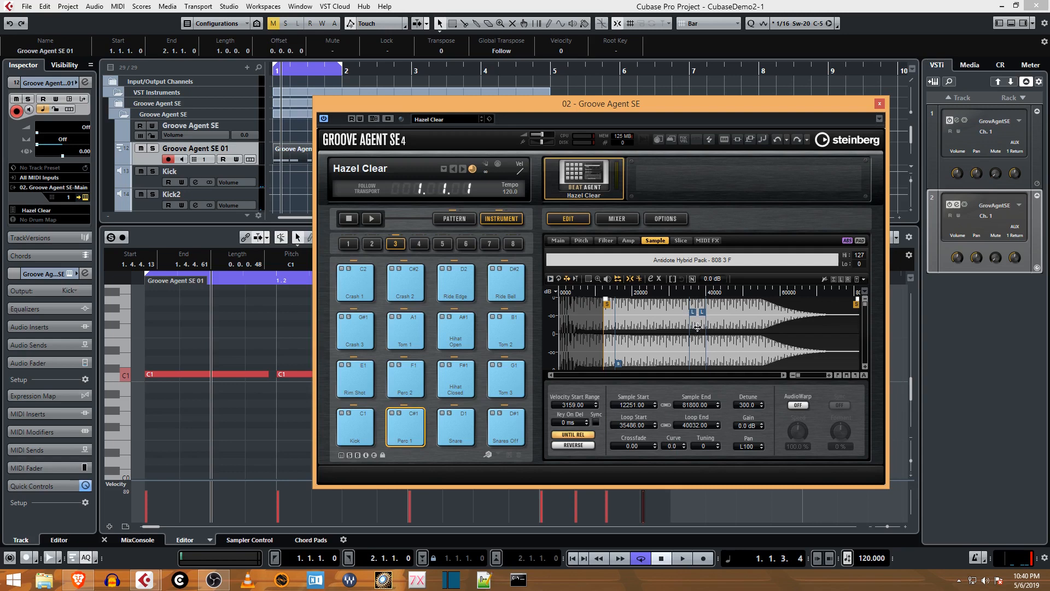
- Rename the Perc 1 pad as Synth and close the MIDI editor below the project
{"action": "right_click", "coordinate": [408, 431]}
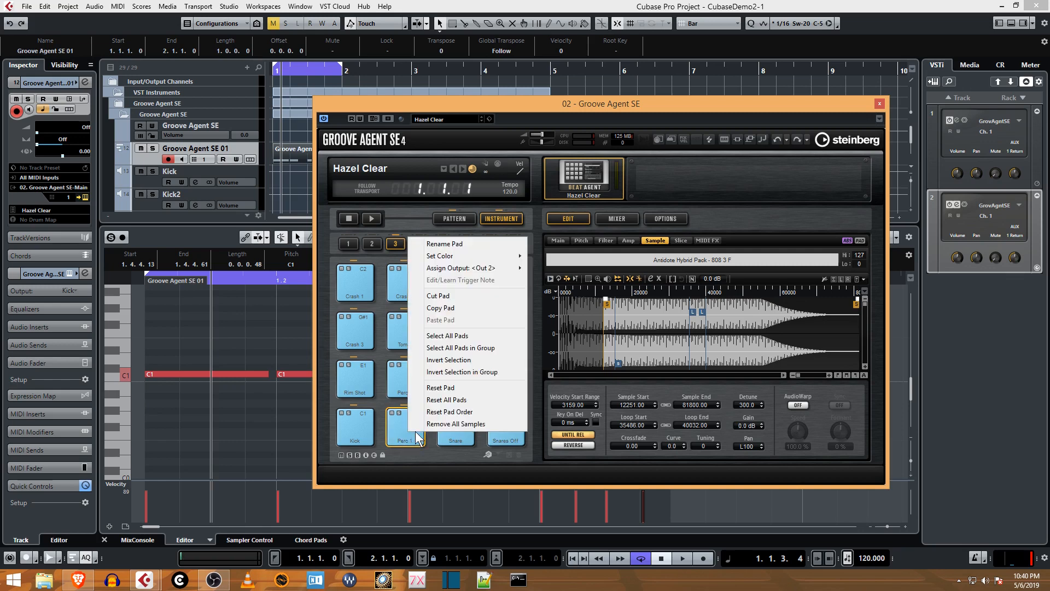
{"action": "left_click", "coordinate": [468, 244]}
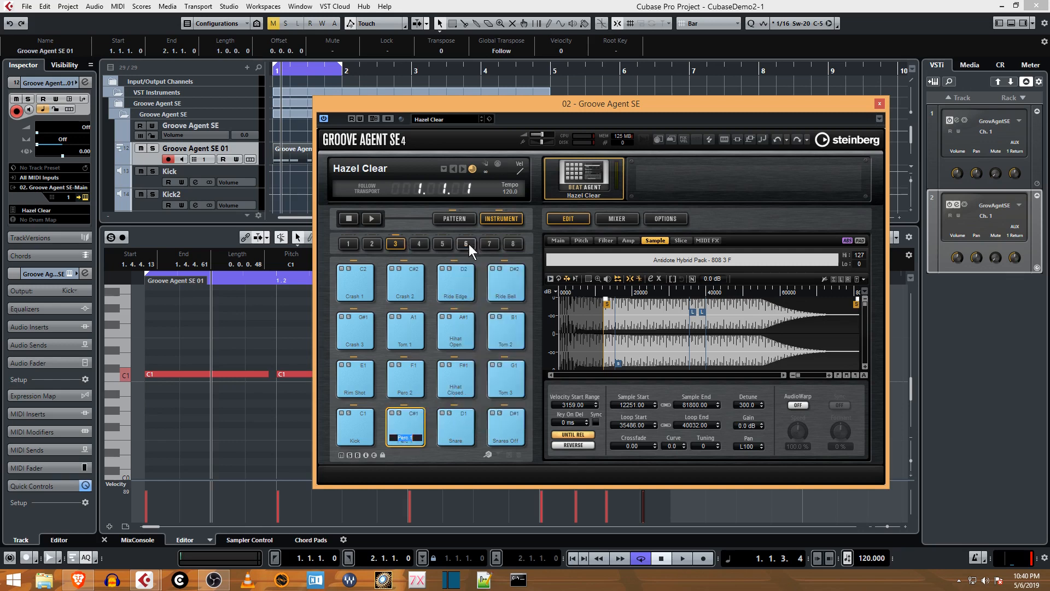
{"action": "type", "text": "Synth"}
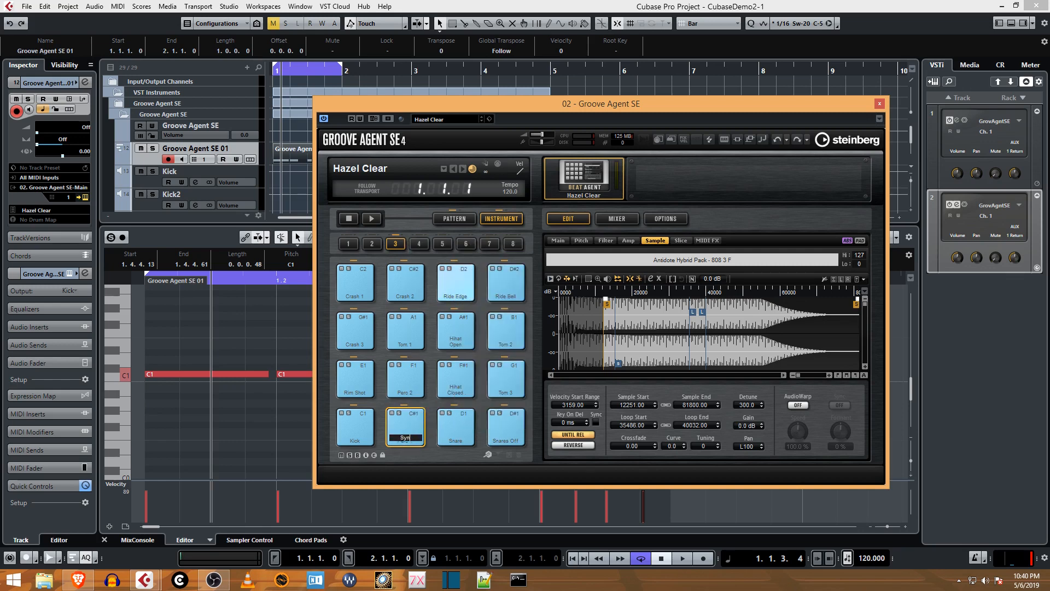
{"action": "key", "text": "Return"}
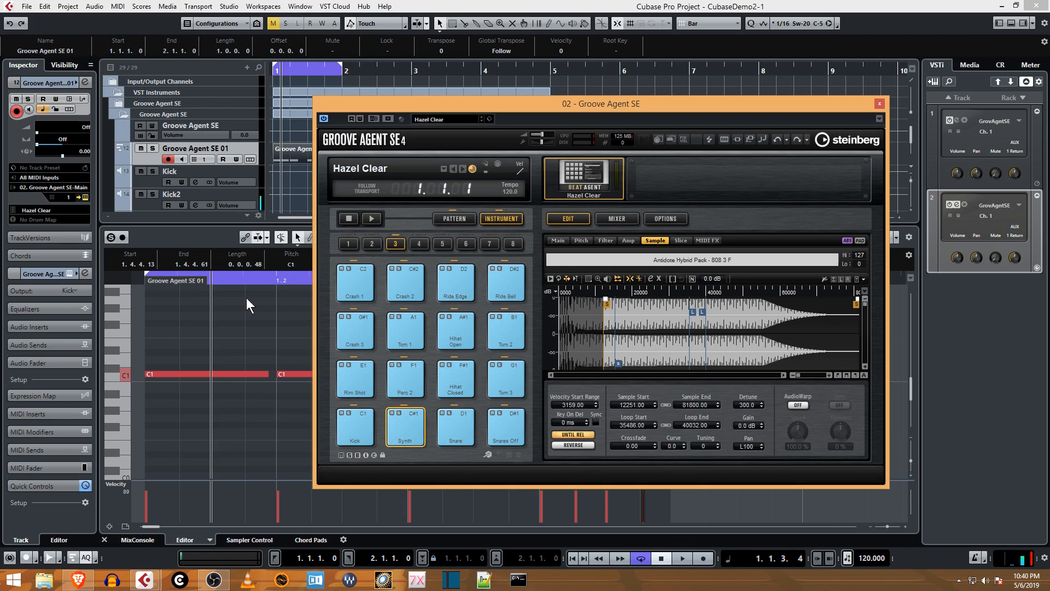
{"action": "left_click", "coordinate": [105, 538]}
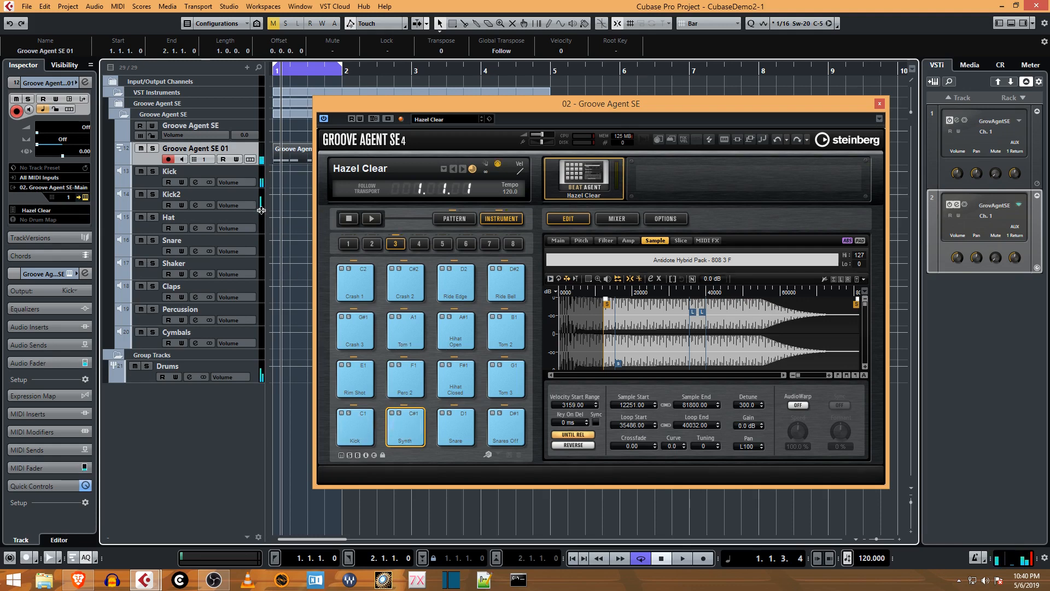
- Compare the Synth pad's Amp pan with its sample pan, and set the sample pan to L 0
{"action": "left_click", "coordinate": [629, 240]}
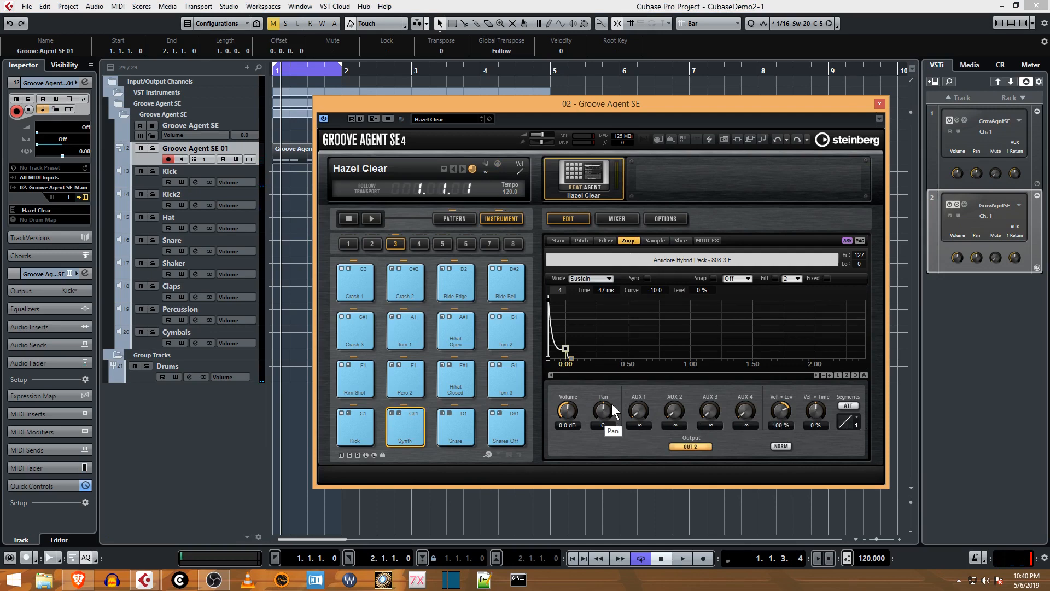
{"action": "left_click", "coordinate": [653, 241]}
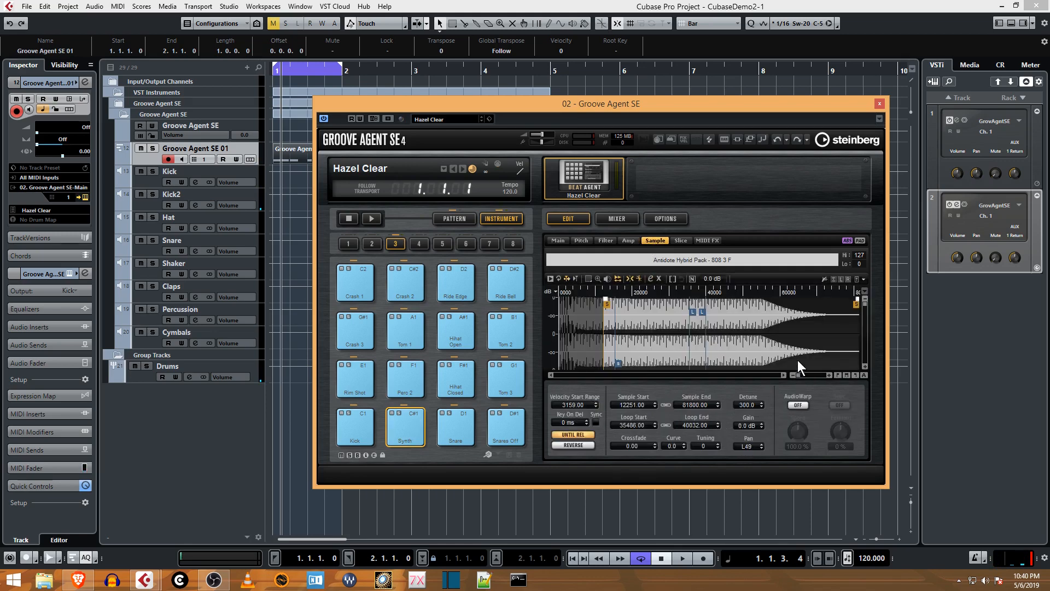
{"action": "left_click_drag", "start_coordinate": [797, 360], "coordinate": [787, 284]}
{"action": "left_click", "coordinate": [629, 241]}
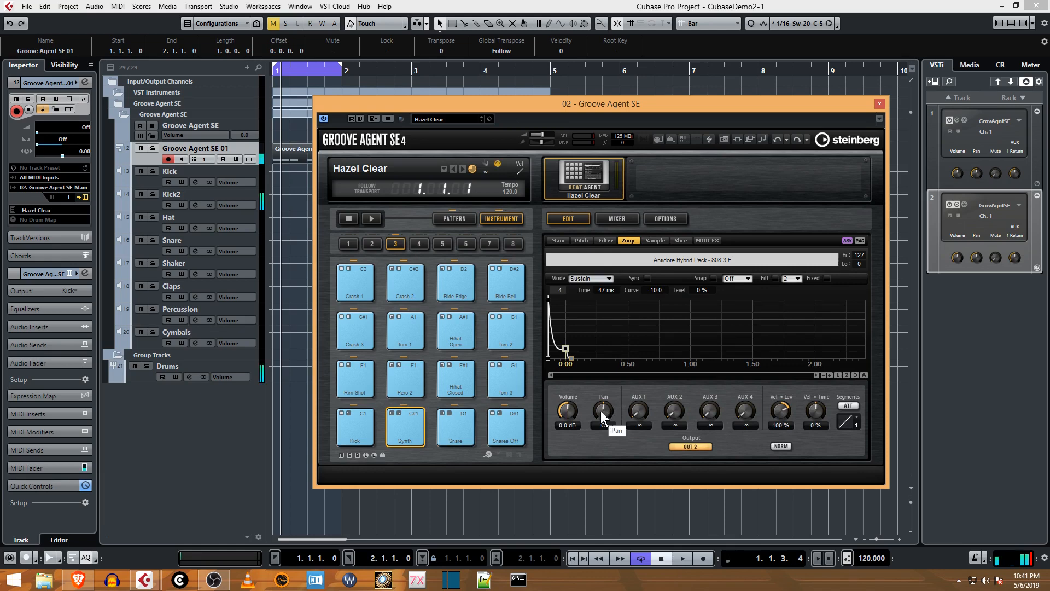
{"action": "mouse_move", "coordinate": [602, 411]}
{"action": "left_mouse_down"}
{"action": "mouse_move", "coordinate": [607, 445]}
{"action": "mouse_move", "coordinate": [612, 382]}
{"action": "mouse_move", "coordinate": [614, 476]}
{"action": "mouse_move", "coordinate": [616, 379]}
{"action": "mouse_move", "coordinate": [608, 424]}
{"action": "left_mouse_up"}
{"action": "left_click", "coordinate": [655, 241]}
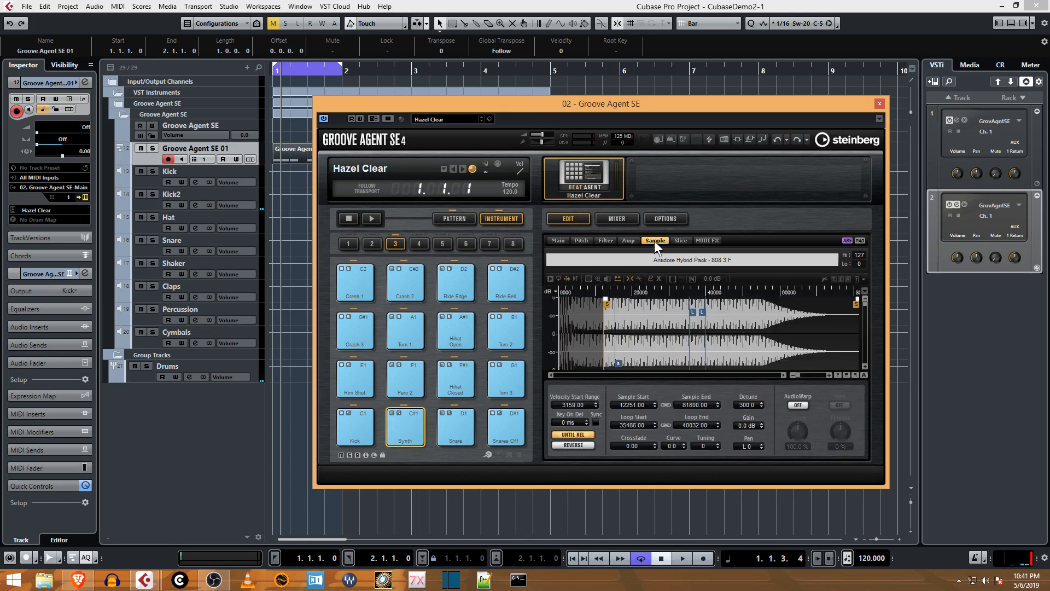
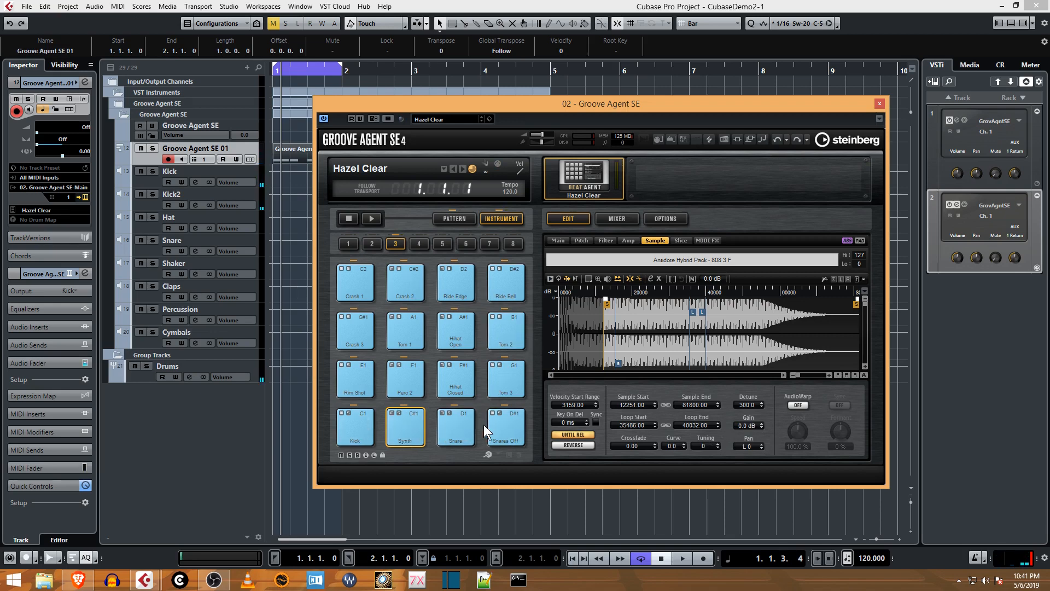
- Audition the Snare pad, and open and dismiss the options for its sample
{"action": "left_click", "coordinate": [467, 429]}
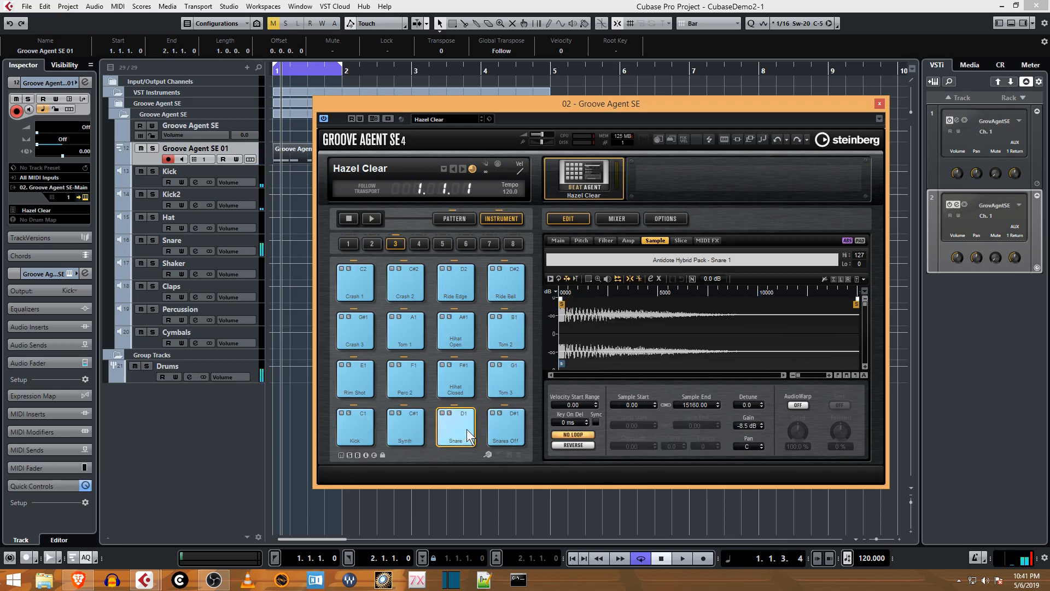
{"action": "right_click", "coordinate": [697, 260]}
{"action": "left_click", "coordinate": [795, 215]}
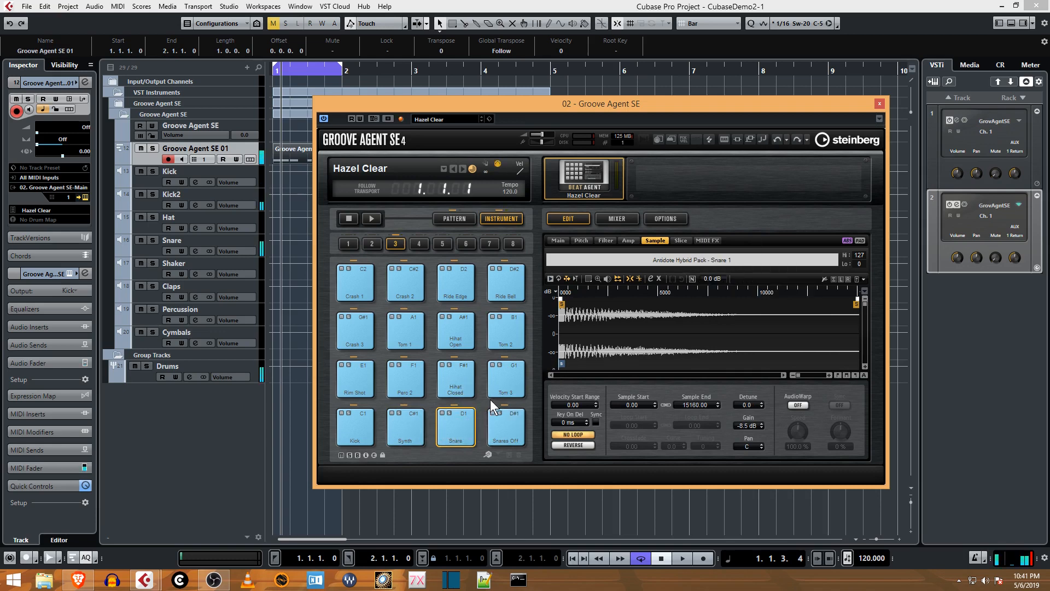
- Trigger the Snares Off pad at different velocities to examine its sample layers
{"action": "left_click", "coordinate": [520, 424]}
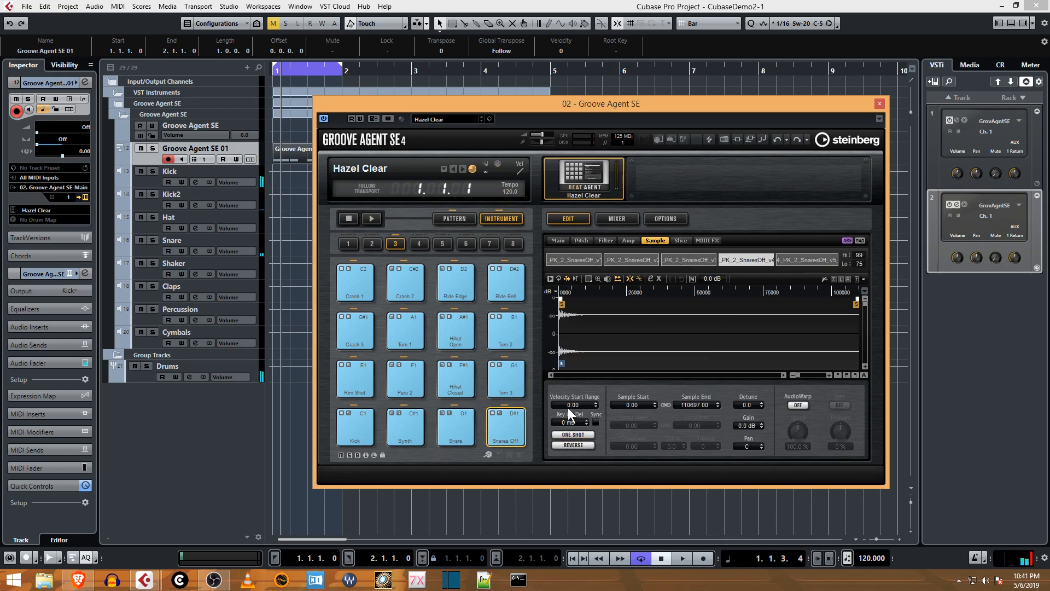
{"action": "left_click", "coordinate": [520, 436]}
{"action": "left_click", "coordinate": [521, 422]}
{"action": "left_click", "coordinate": [523, 410]}
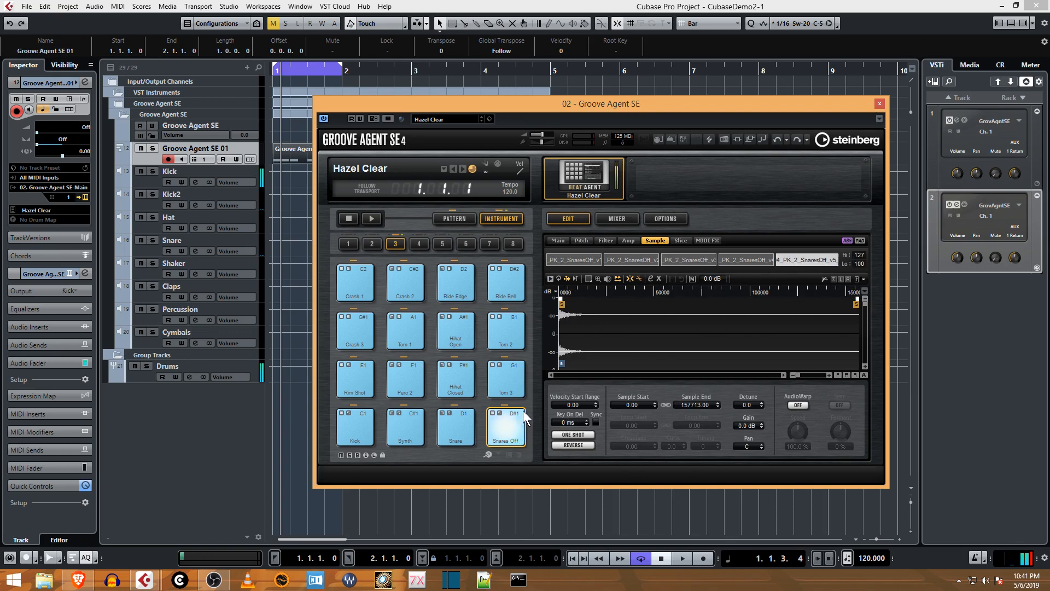
{"action": "left_click", "coordinate": [522, 439]}
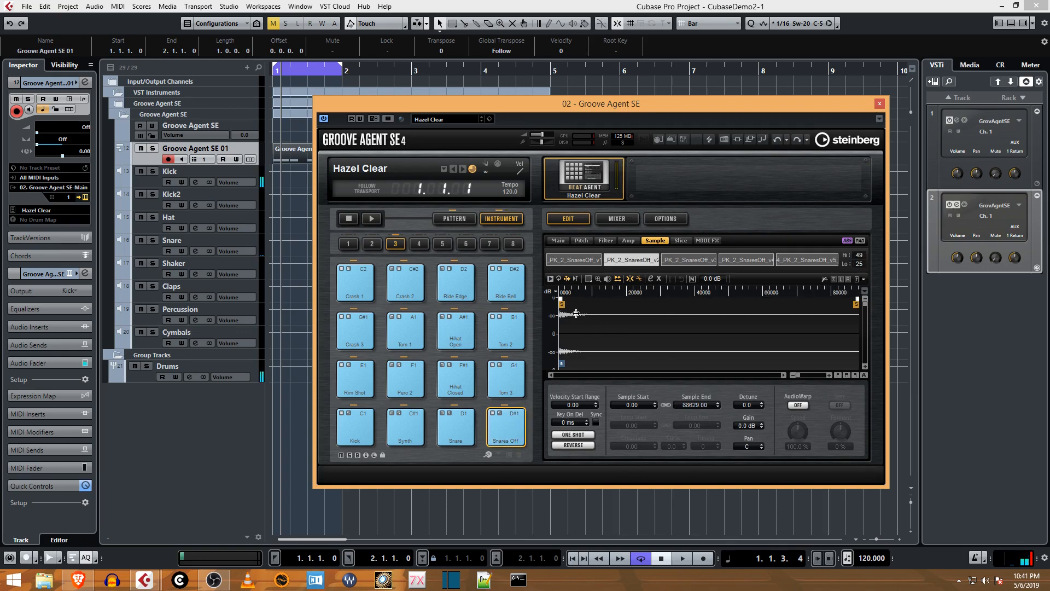
- Remove the four lower velocity samples from the Snares Off pad, keeping only the v5 sample
{"action": "right_click", "coordinate": [575, 258]}
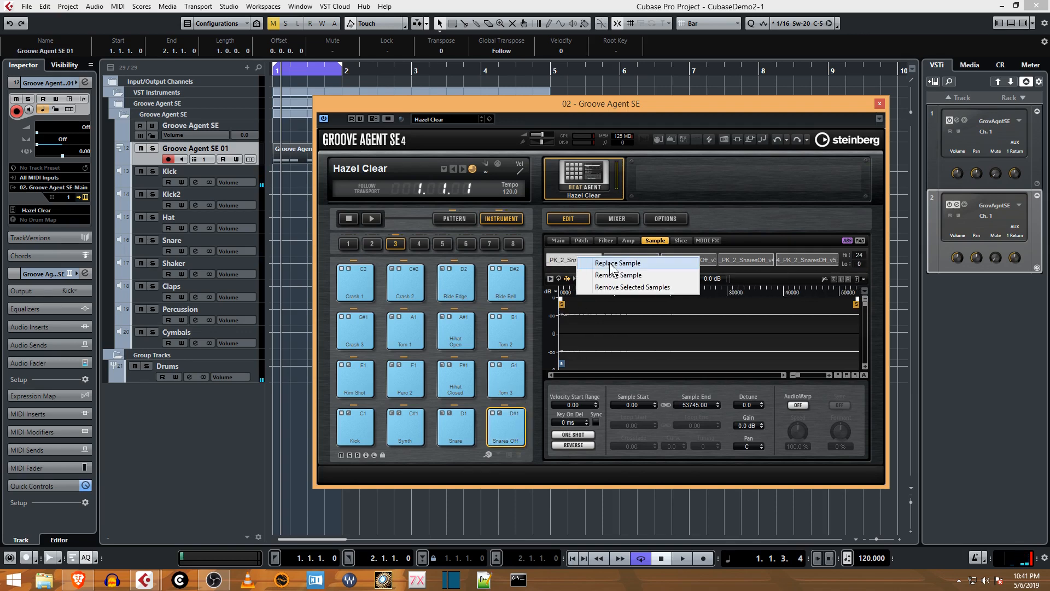
{"action": "left_click", "coordinate": [625, 276]}
{"action": "right_click", "coordinate": [584, 261]}
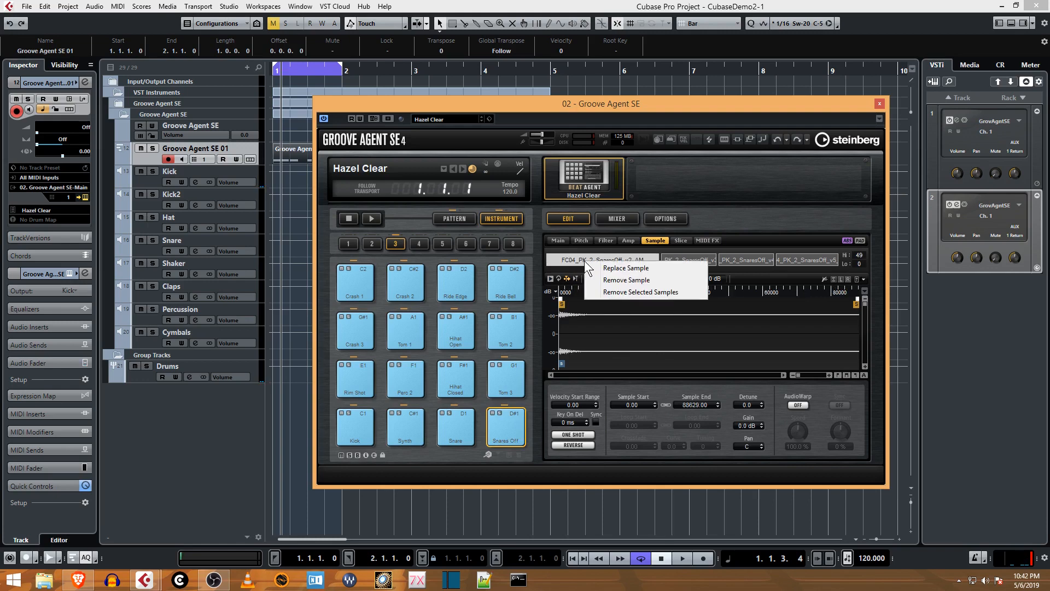
{"action": "left_click", "coordinate": [617, 275]}
{"action": "right_click", "coordinate": [614, 259]}
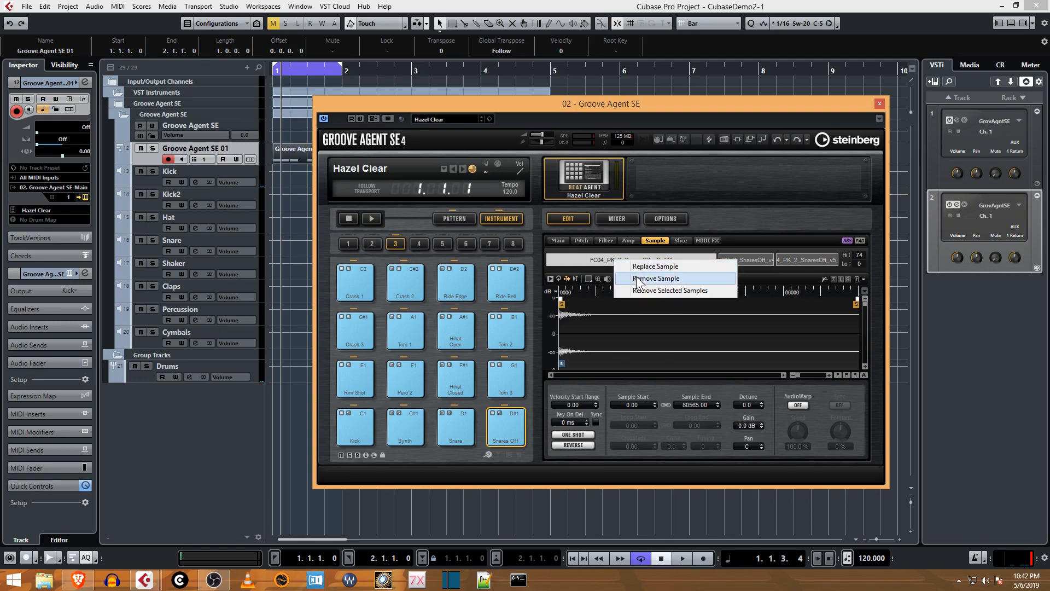
{"action": "left_click", "coordinate": [629, 277]}
{"action": "right_click", "coordinate": [682, 260]}
{"action": "left_click", "coordinate": [708, 279]}
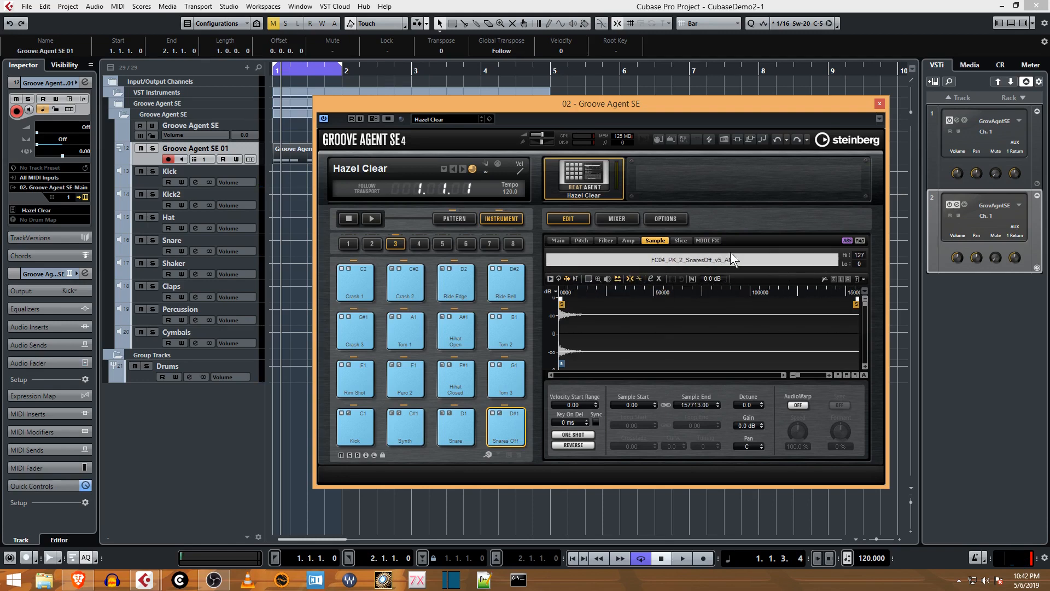
- Prelisten to Hybrid Snares 3 and 4, and replace the Snares Off pad's sample with Antidote Hybrid Pack - Snare 5.wav
{"action": "right_click", "coordinate": [734, 260]}
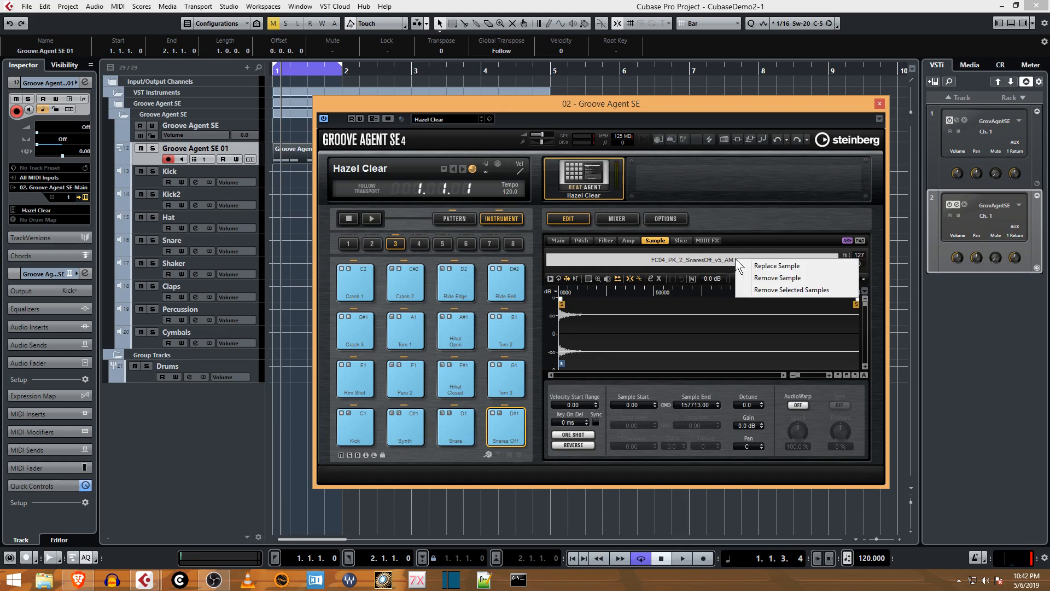
{"action": "left_click", "coordinate": [777, 267]}
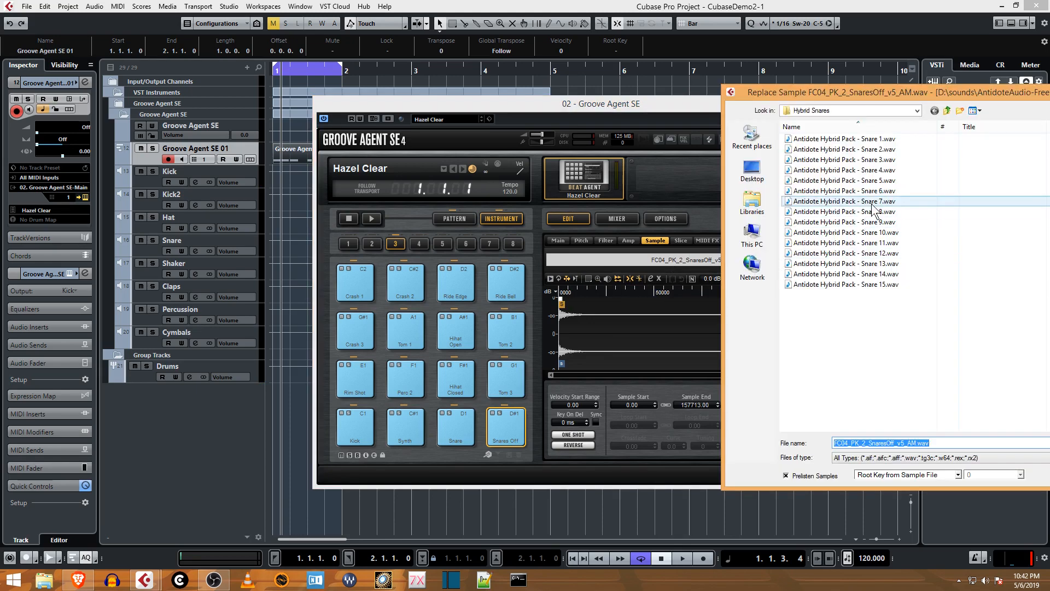
{"action": "left_click", "coordinate": [885, 159]}
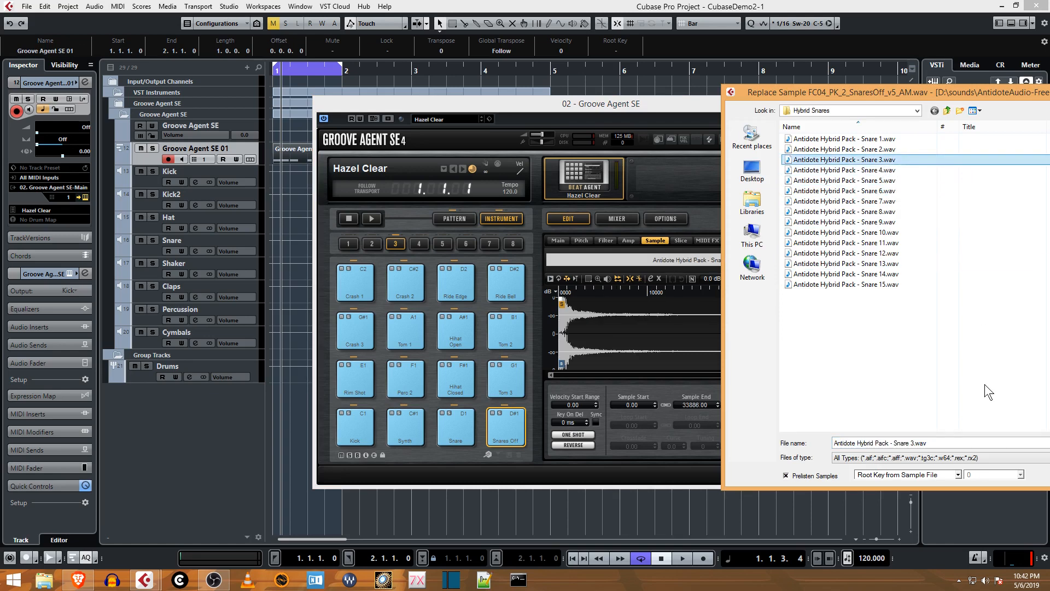
{"action": "left_click", "coordinate": [866, 171]}
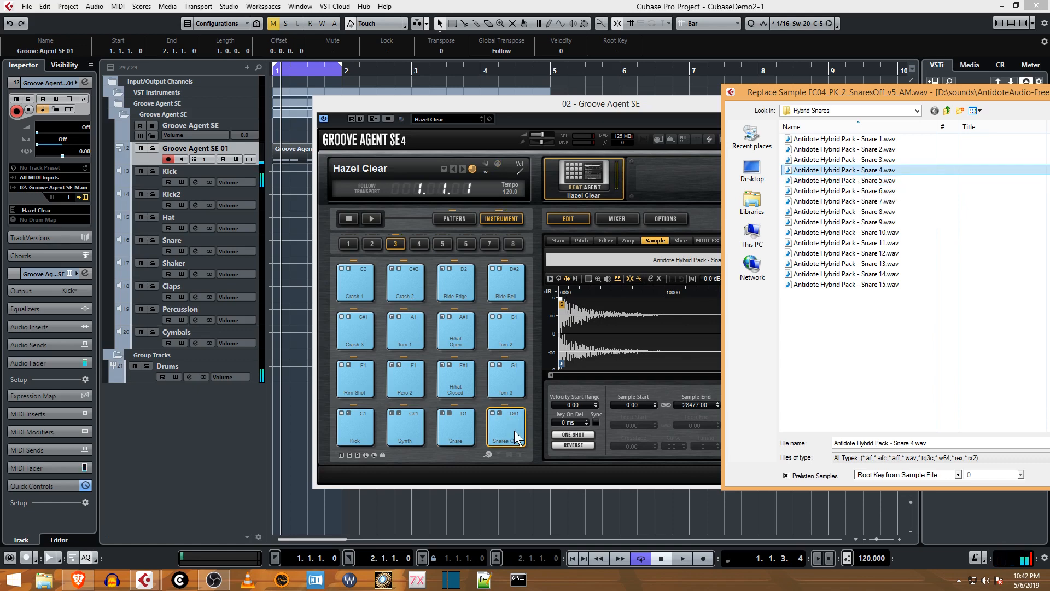
{"action": "left_click", "coordinate": [843, 180]}
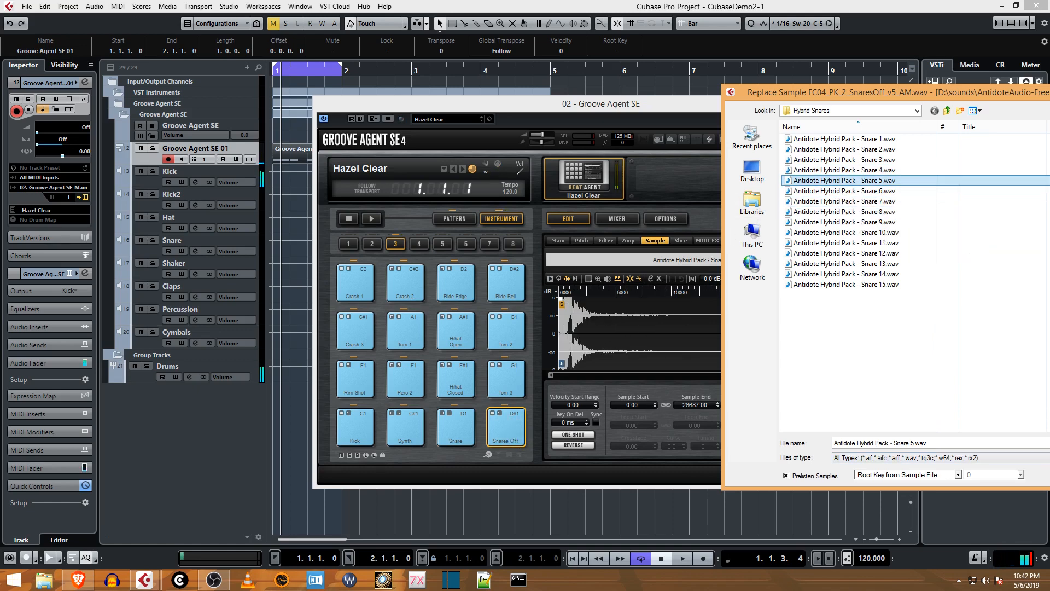
{"action": "key", "text": "Return"}
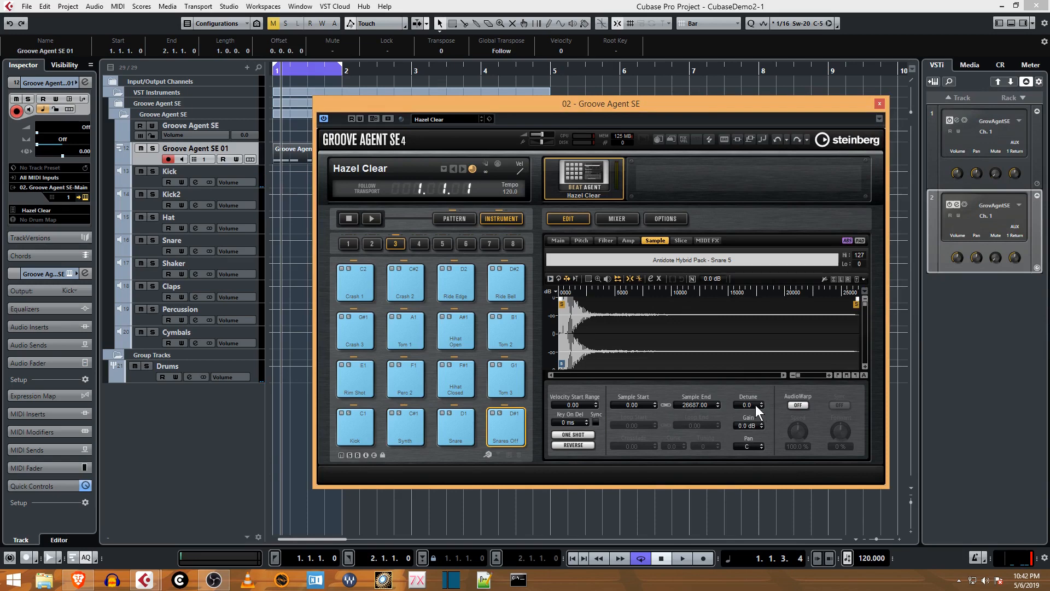
- Route the Snares Off pad's Amp output to Out 4
{"action": "left_click", "coordinate": [628, 240]}
{"action": "left_click", "coordinate": [697, 447]}
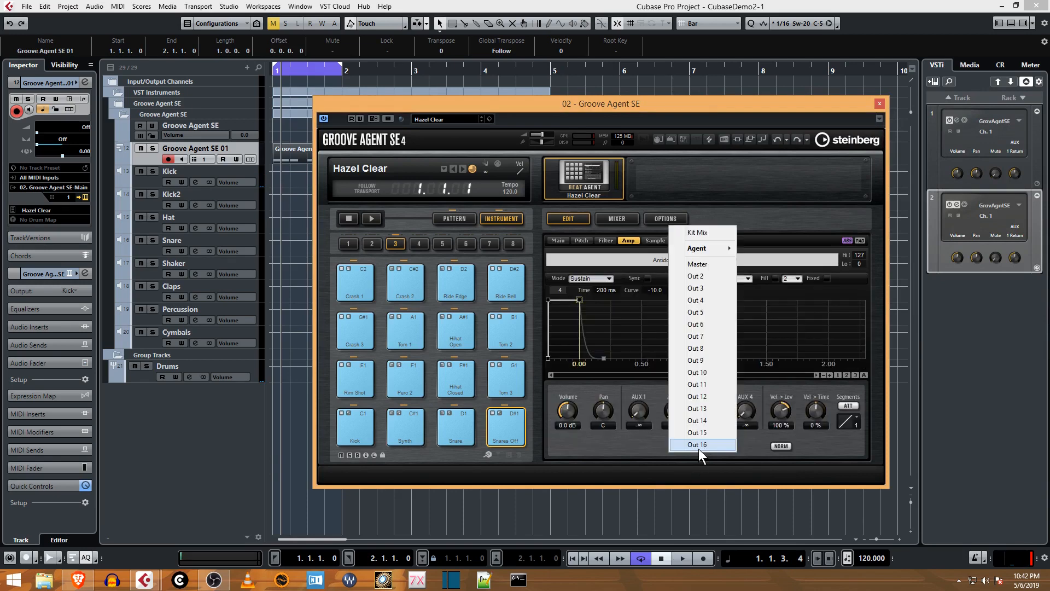
{"action": "left_click", "coordinate": [716, 299]}
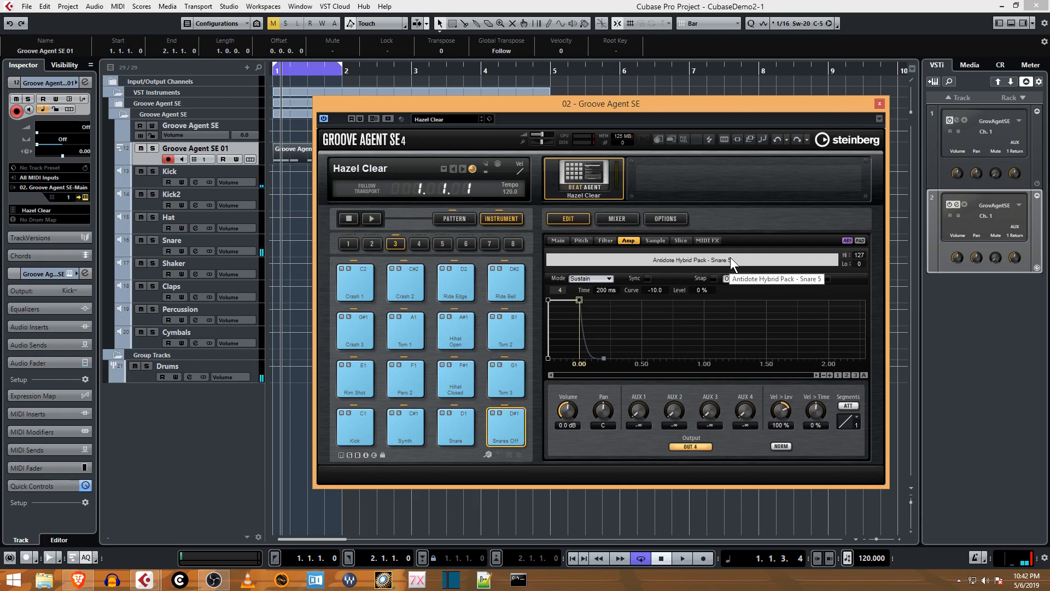
- Rename the Snares Off pad as PicSnare
{"action": "right_click", "coordinate": [512, 441]}
{"action": "left_click", "coordinate": [585, 253]}
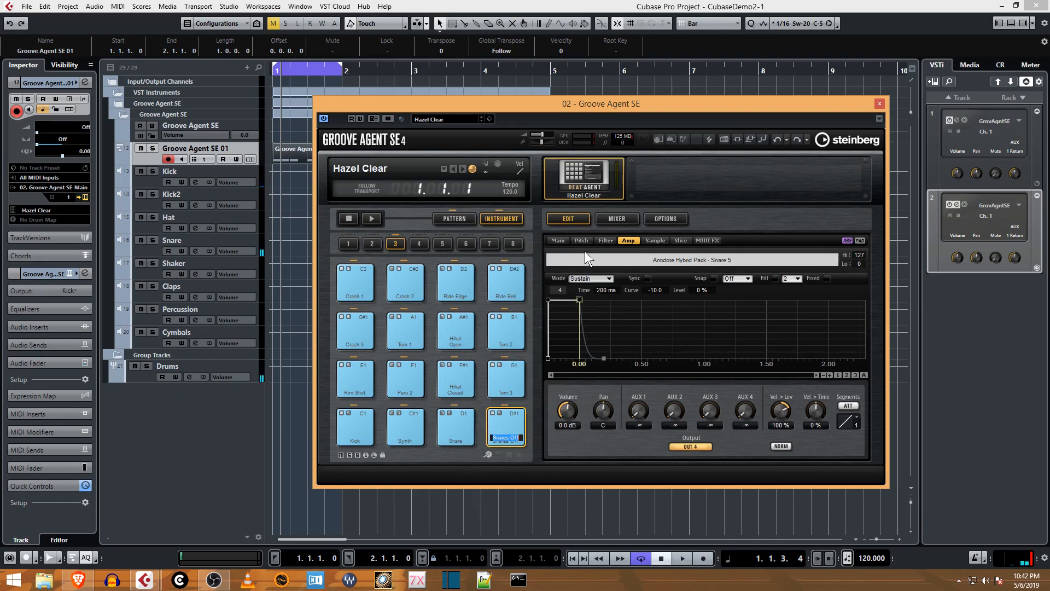
{"action": "type", "text": "Snare"}
{"action": "key", "text": "BackSpace"}
{"action": "key", "text": "BackSpace"}
{"action": "key", "text": "BackSpace"}
{"action": "key", "text": "BackSpace"}
{"action": "key", "text": "BackSpace"}
{"action": "type", "text": "PicSnare"}
{"action": "key", "text": "Return"}
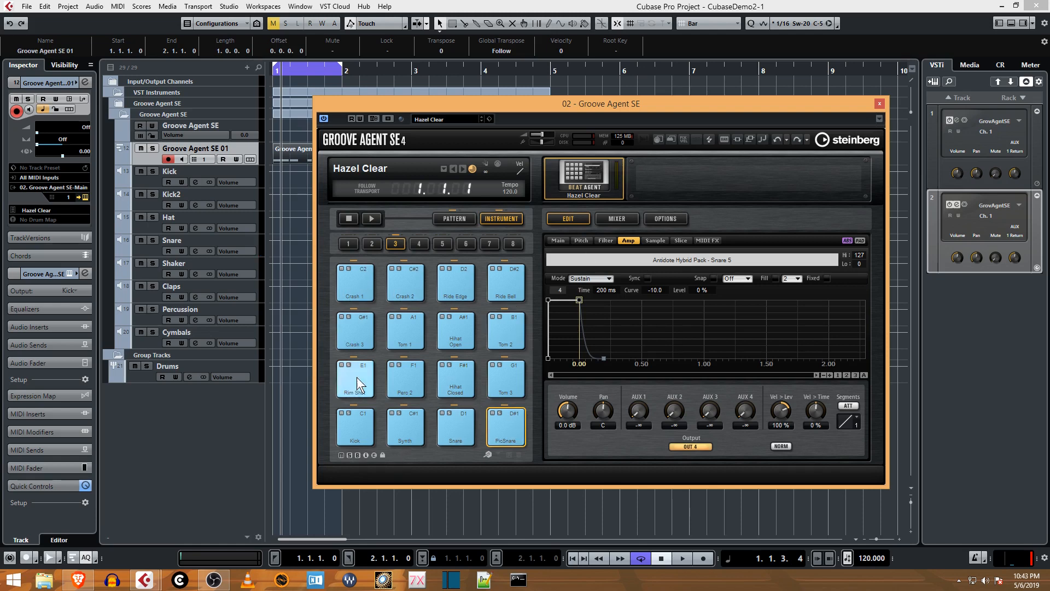
- Rename the Hazel Clear kit as Trap Kit
{"action": "right_click", "coordinate": [583, 190]}
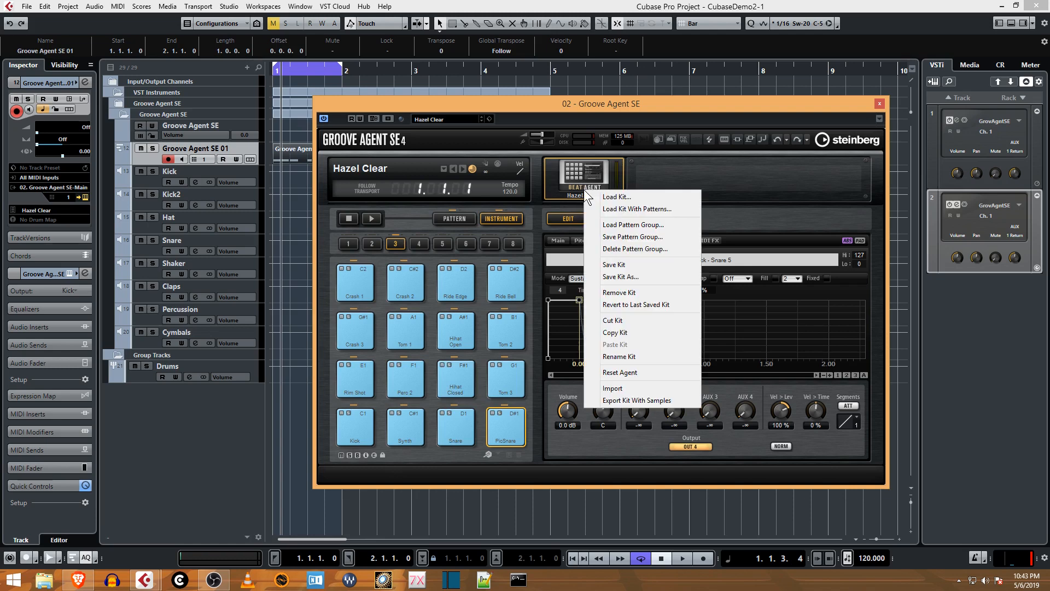
{"action": "left_click", "coordinate": [625, 356]}
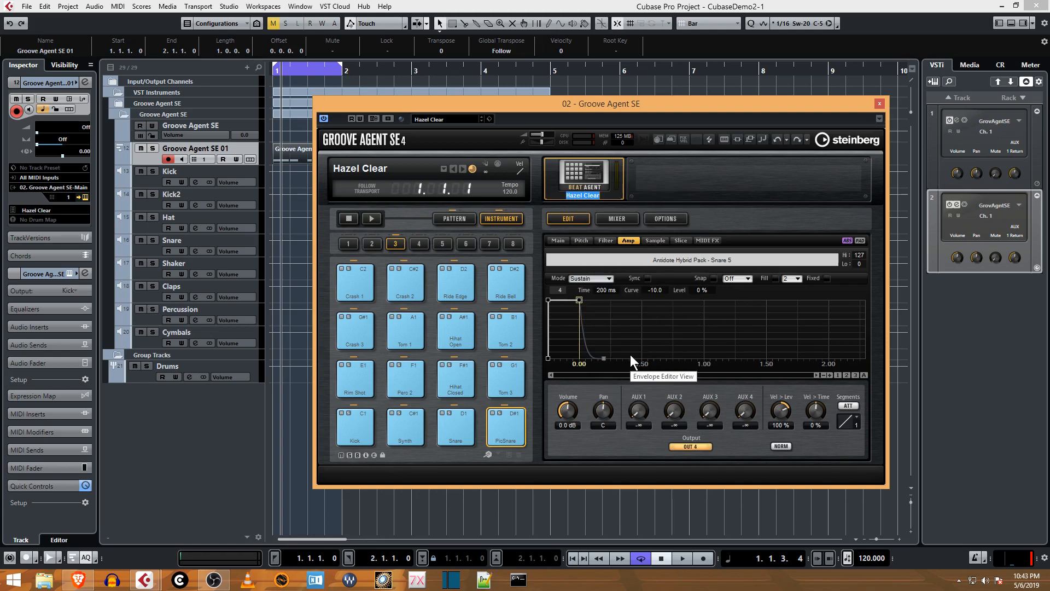
{"action": "type", "text": "Trap Kit"}
{"action": "key", "text": "Return"}
- Save the kit as a new preset named Trap Kit and look for it in the preset browser
{"action": "right_click", "coordinate": [588, 179]}
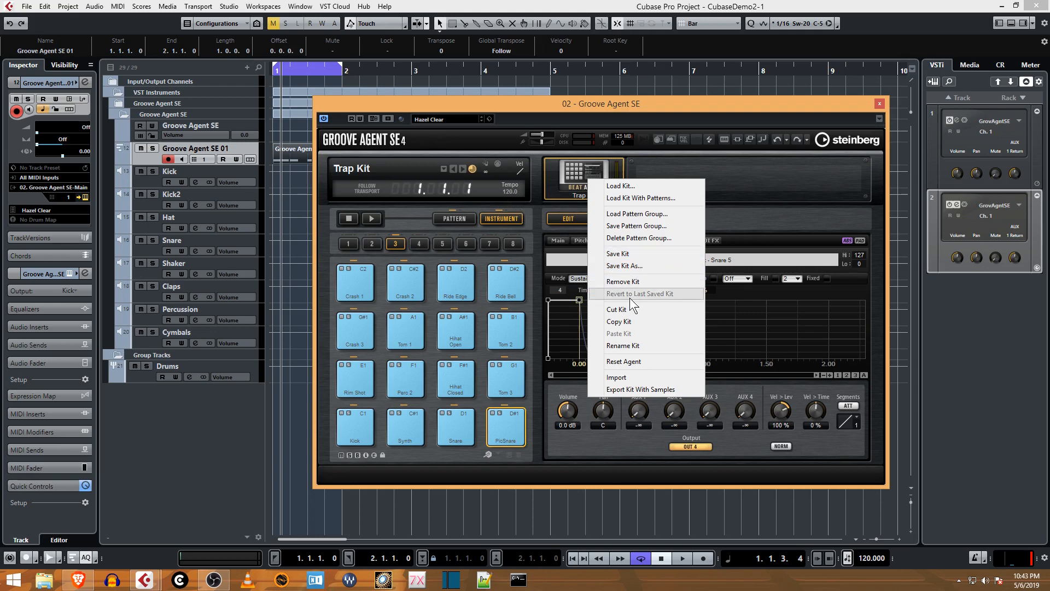
{"action": "left_click", "coordinate": [653, 265]}
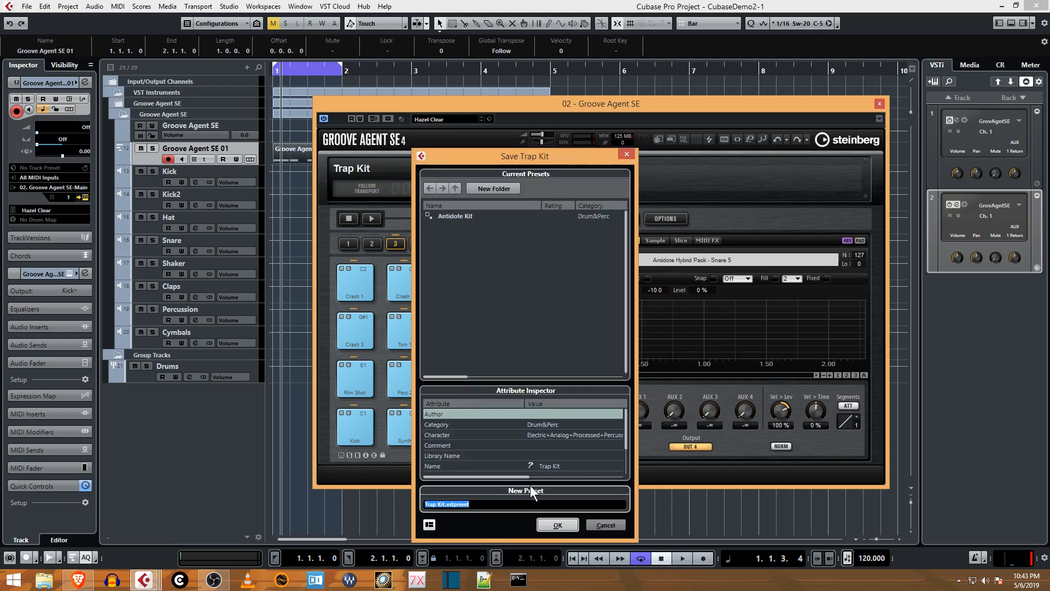
{"action": "left_click", "coordinate": [456, 504]}
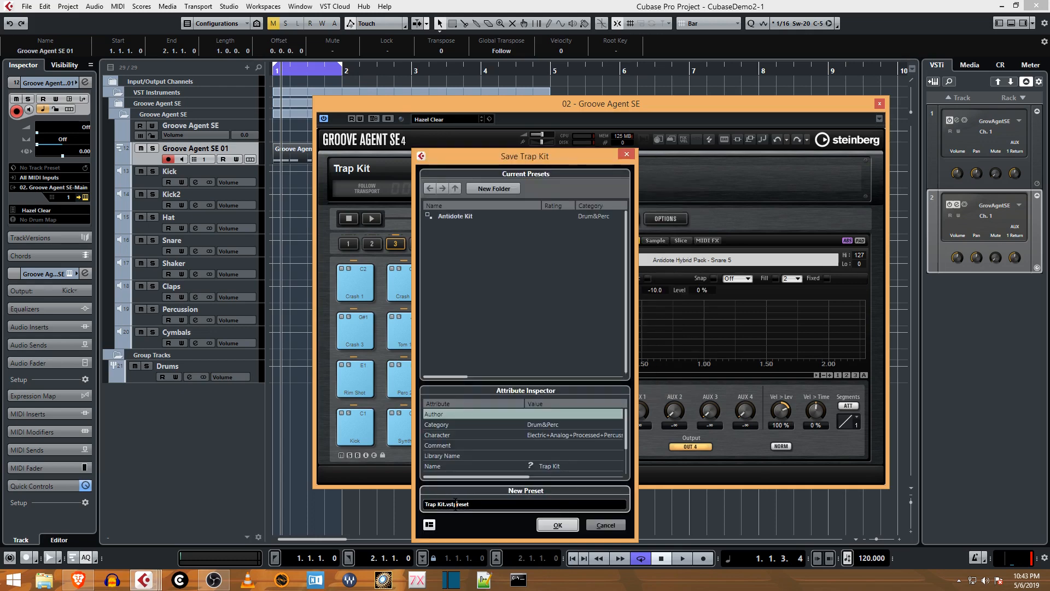
{"action": "left_click", "coordinate": [556, 525]}
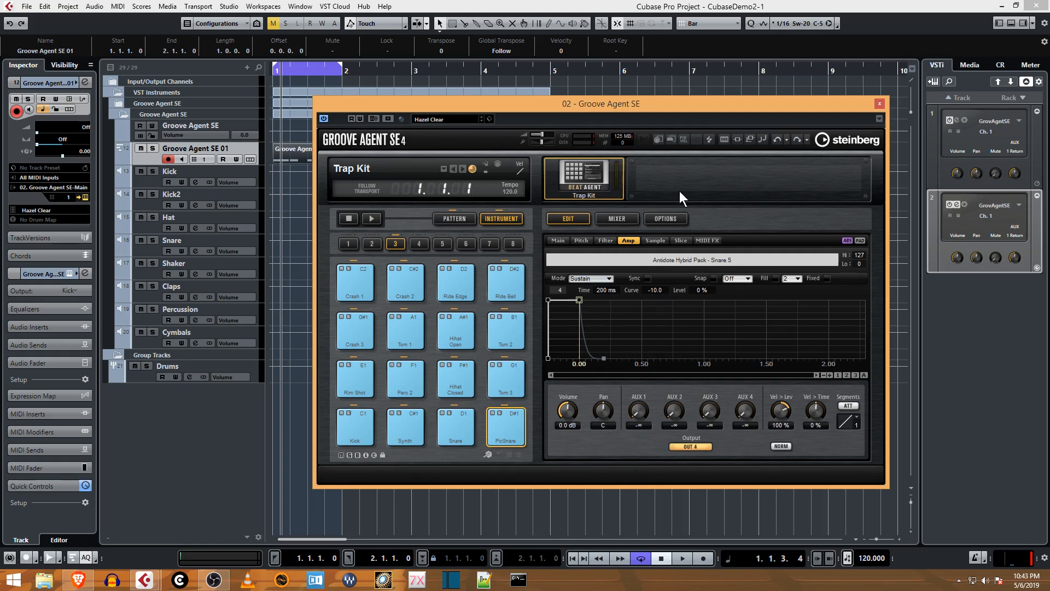
{"action": "left_click", "coordinate": [447, 119]}
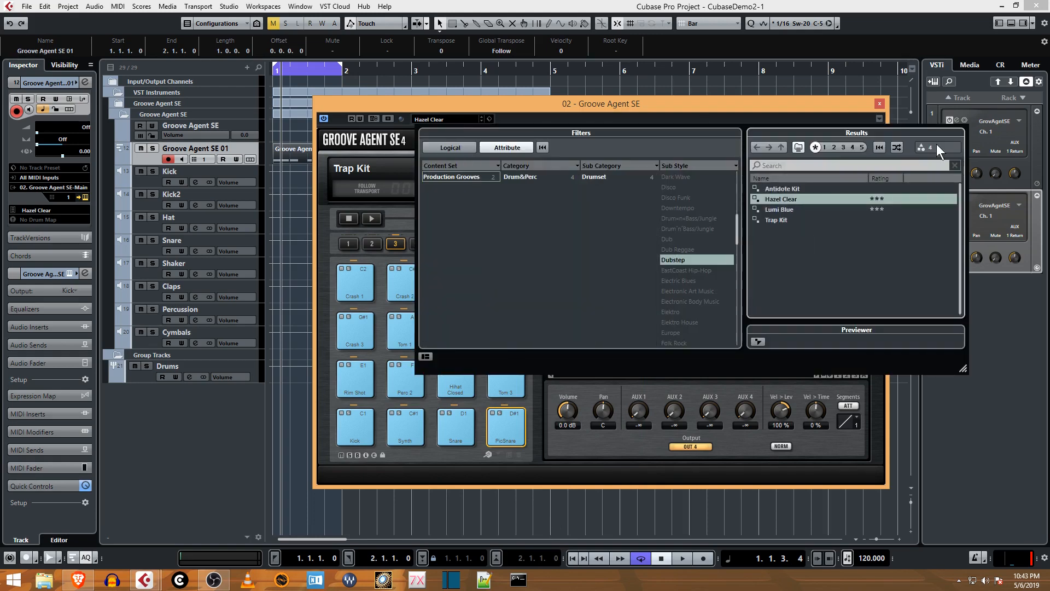
{"action": "left_click", "coordinate": [728, 115]}
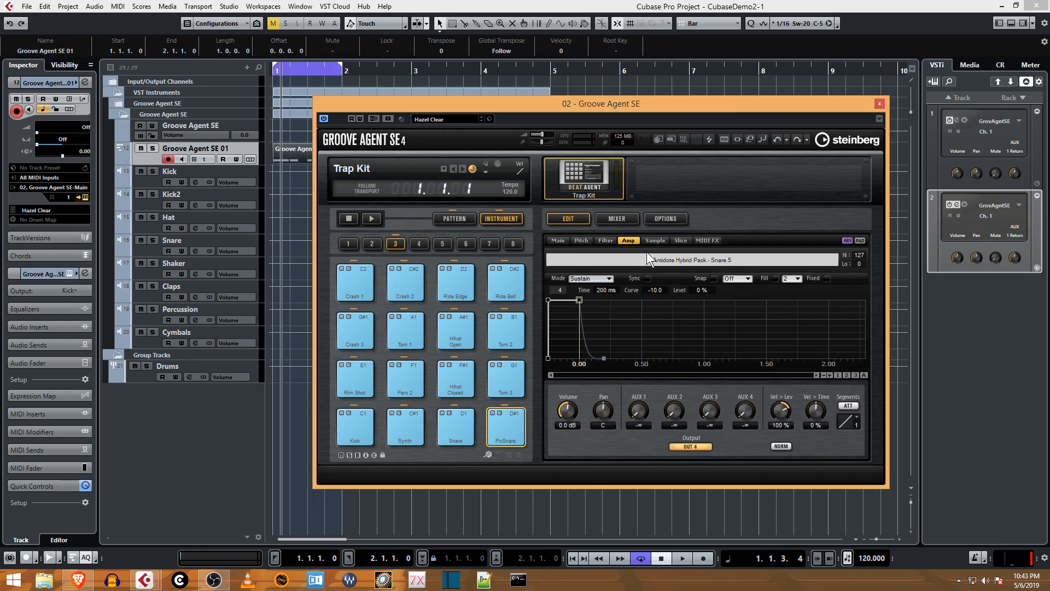
- Remove the four lower velocity samples from the Tom 3 pad, keeping only the v5 sample
{"action": "left_click", "coordinate": [655, 241]}
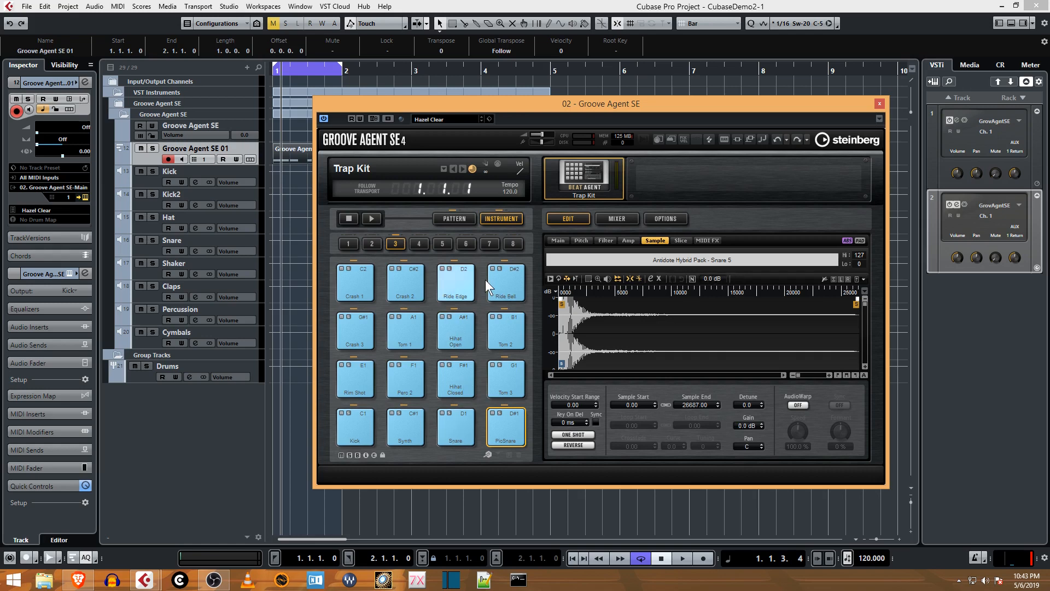
{"action": "left_click", "coordinate": [504, 382]}
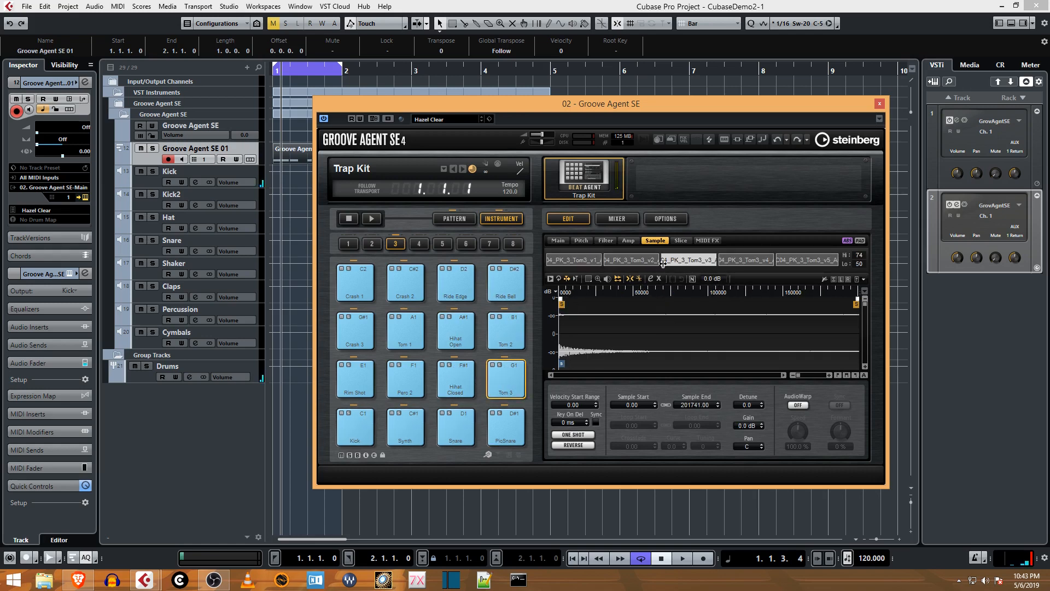
{"action": "right_click", "coordinate": [573, 261]}
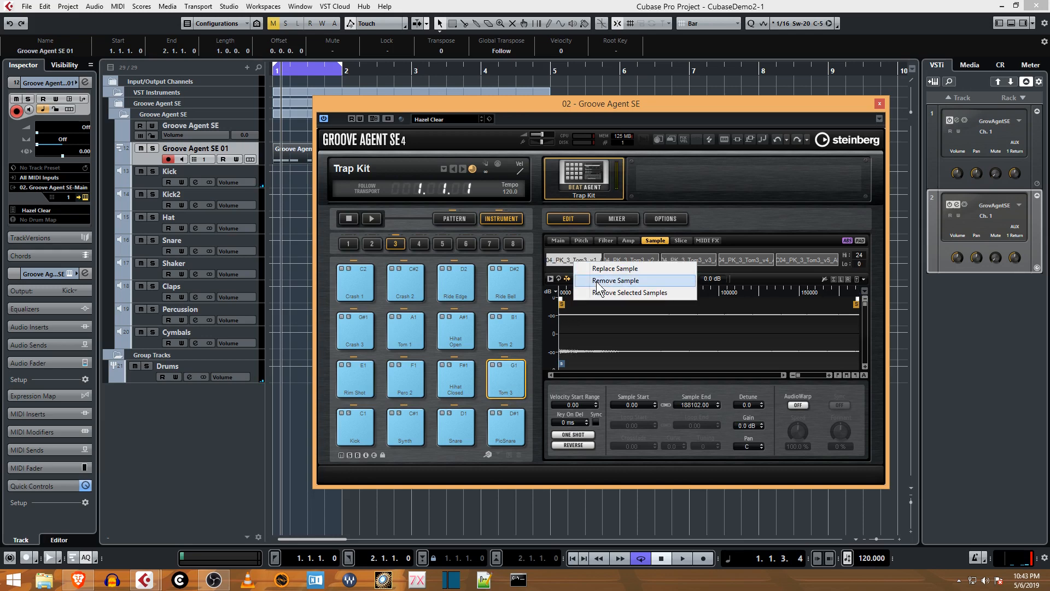
{"action": "left_click", "coordinate": [597, 280]}
{"action": "right_click", "coordinate": [603, 260]}
{"action": "left_click", "coordinate": [639, 275]}
{"action": "right_click", "coordinate": [651, 258]}
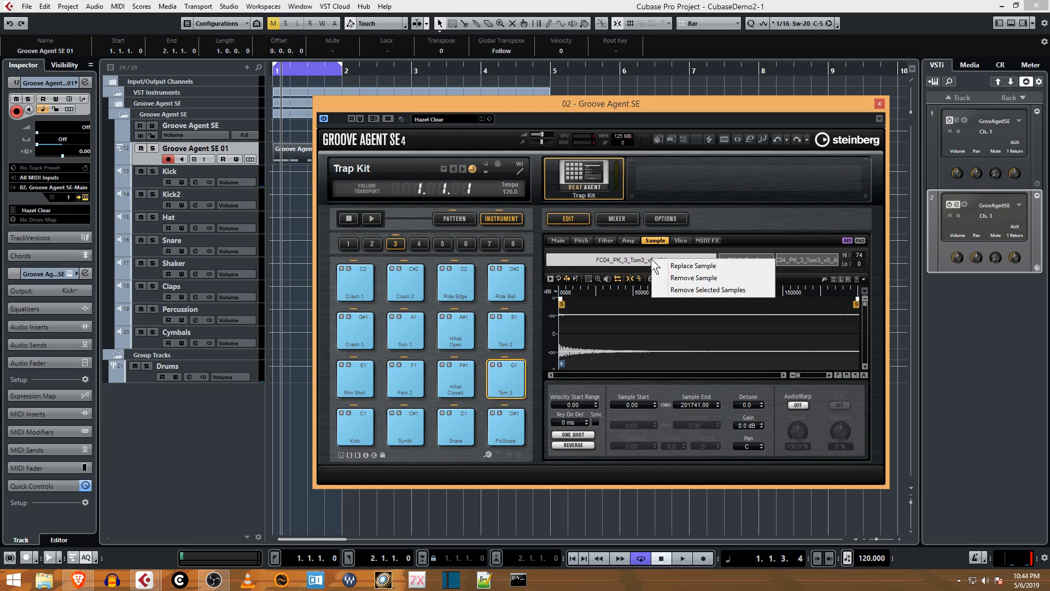
{"action": "left_click", "coordinate": [689, 278]}
{"action": "right_click", "coordinate": [702, 265]}
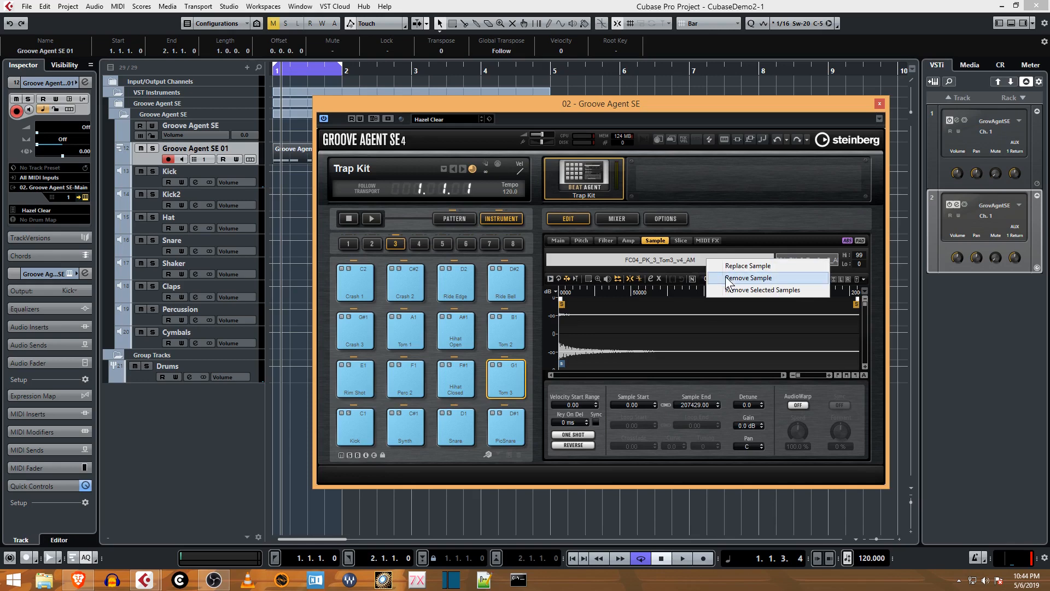
{"action": "left_click", "coordinate": [749, 278]}
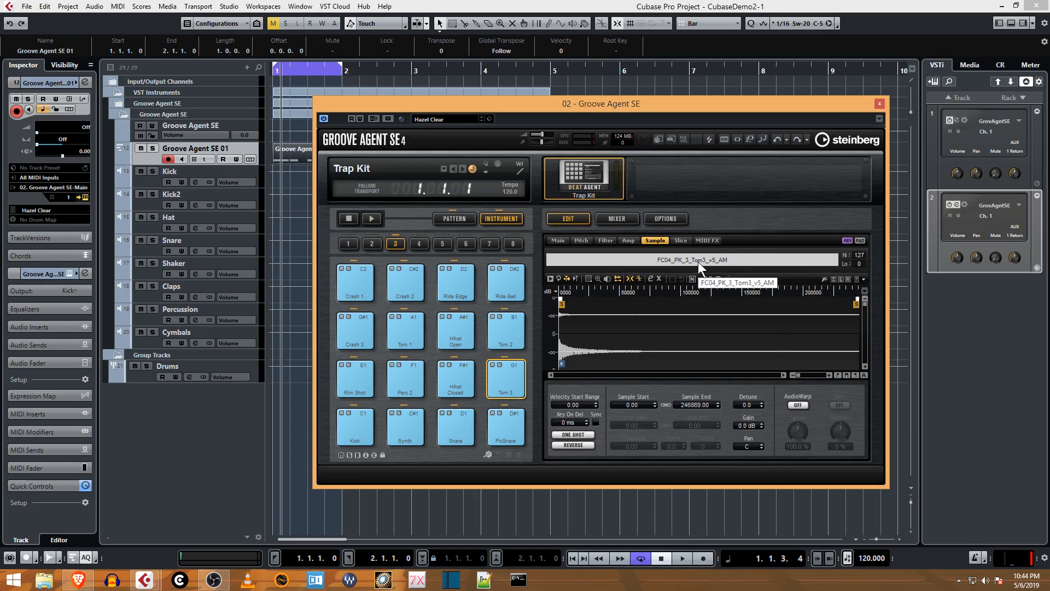
{"action": "right_click", "coordinate": [700, 262]}
{"action": "left_click", "coordinate": [725, 267]}
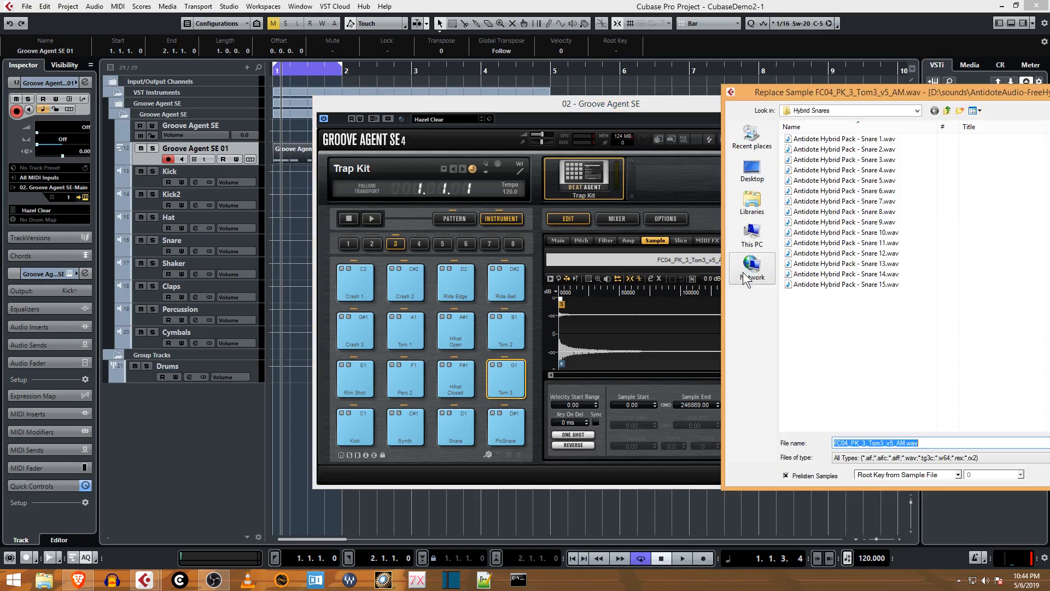
{"action": "left_click", "coordinate": [876, 223]}
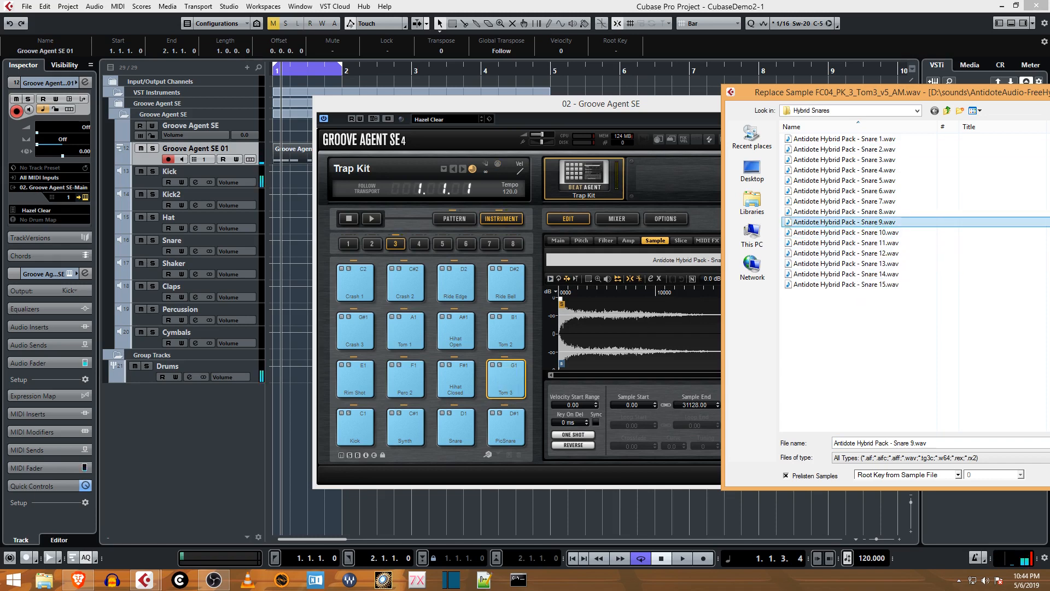
{"action": "key", "text": "Escape"}
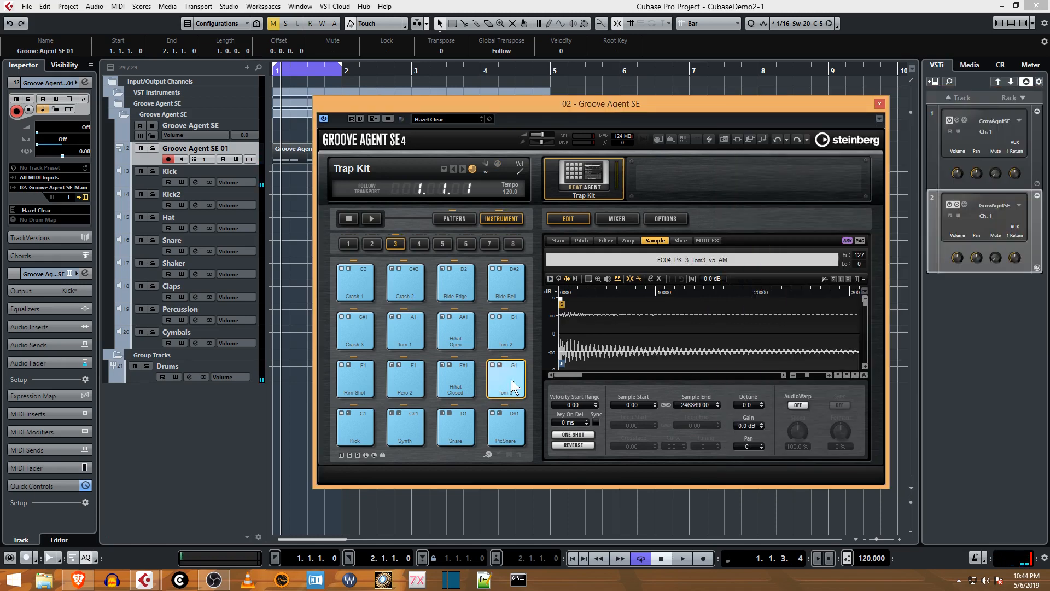
- Route the Tom 3 pad's Amp output to Out 8 and audition the pad
{"action": "left_click", "coordinate": [629, 241]}
{"action": "left_click", "coordinate": [689, 446]}
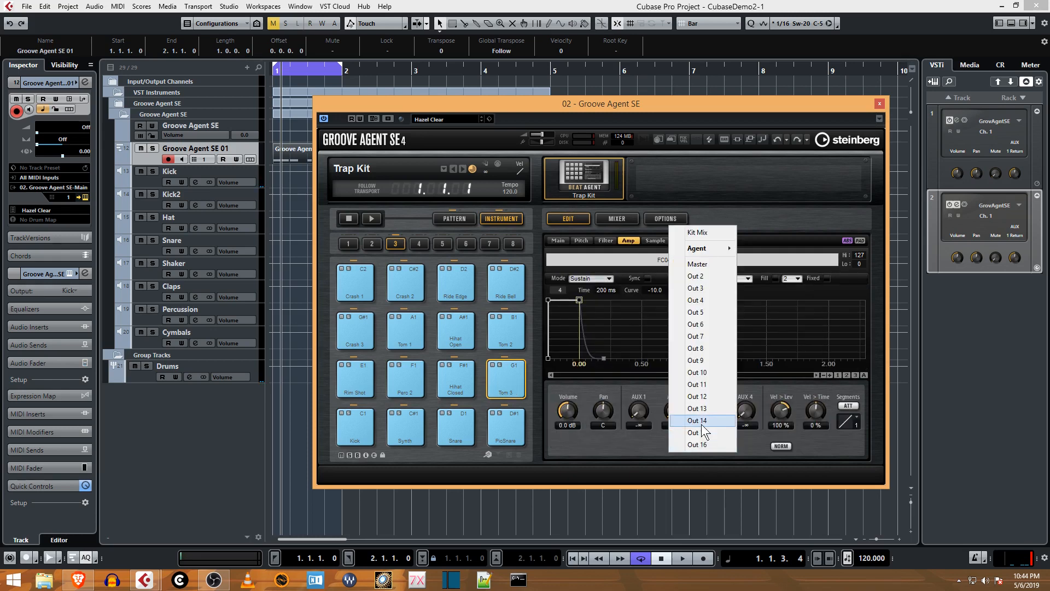
{"action": "left_click", "coordinate": [714, 346]}
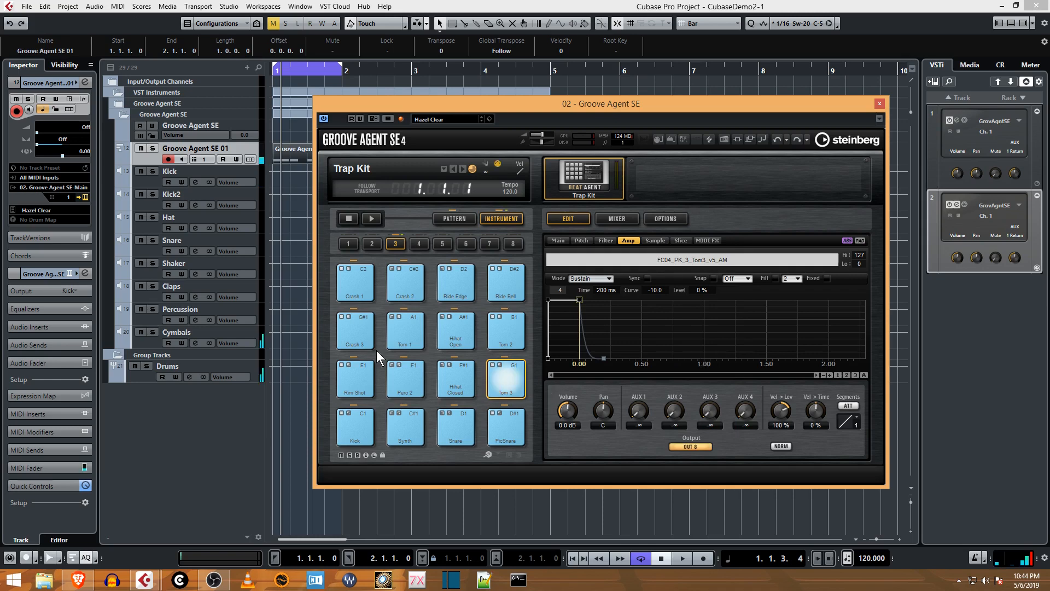
{"action": "left_click", "coordinate": [495, 381]}
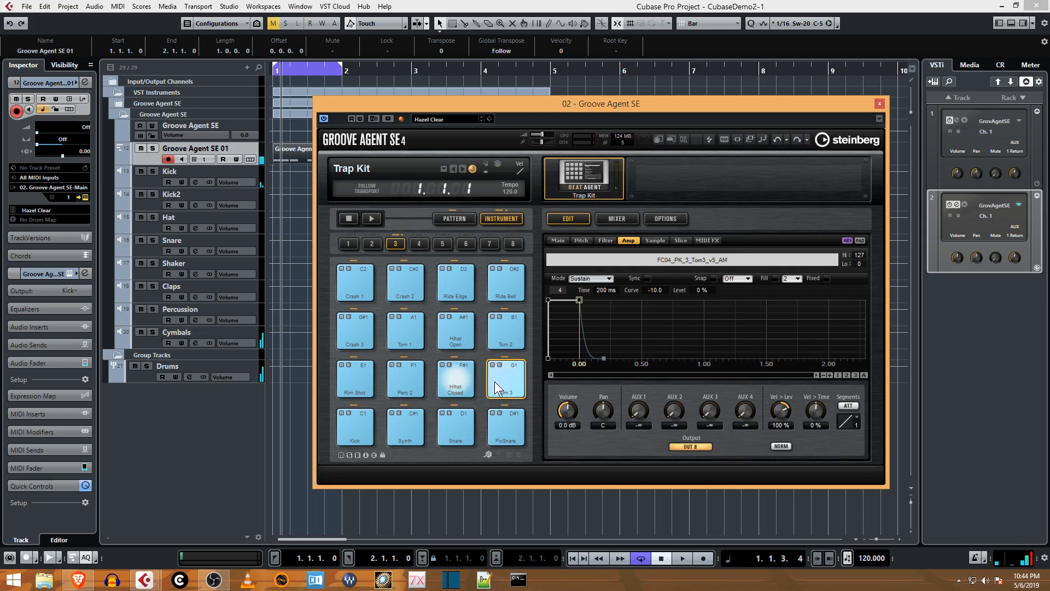
{"action": "left_click", "coordinate": [521, 381]}
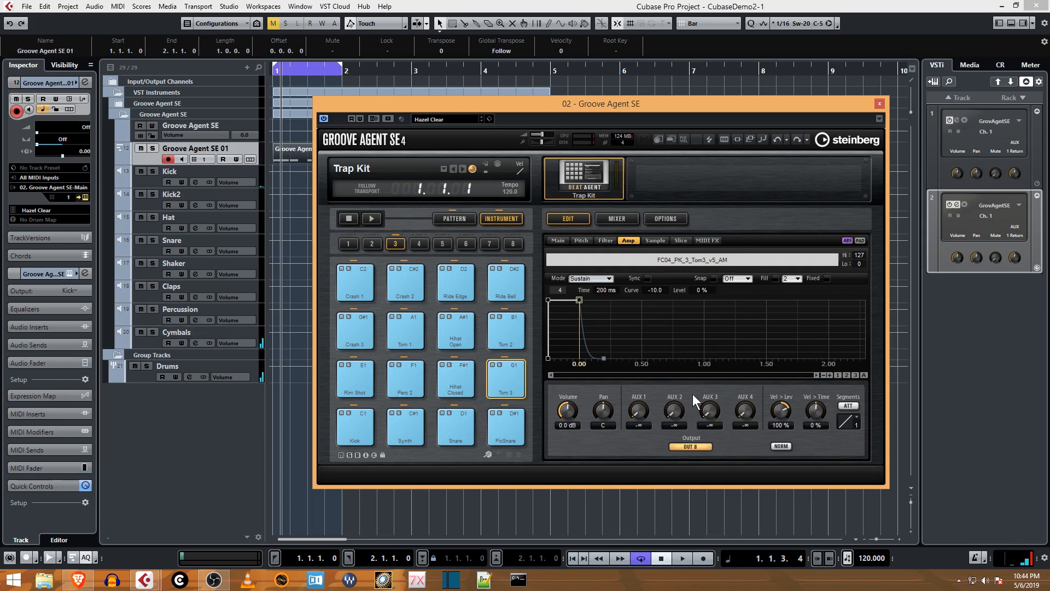
- Reroute the Tom 3 pad's Amp output to Out 7
{"action": "left_click", "coordinate": [690, 445]}
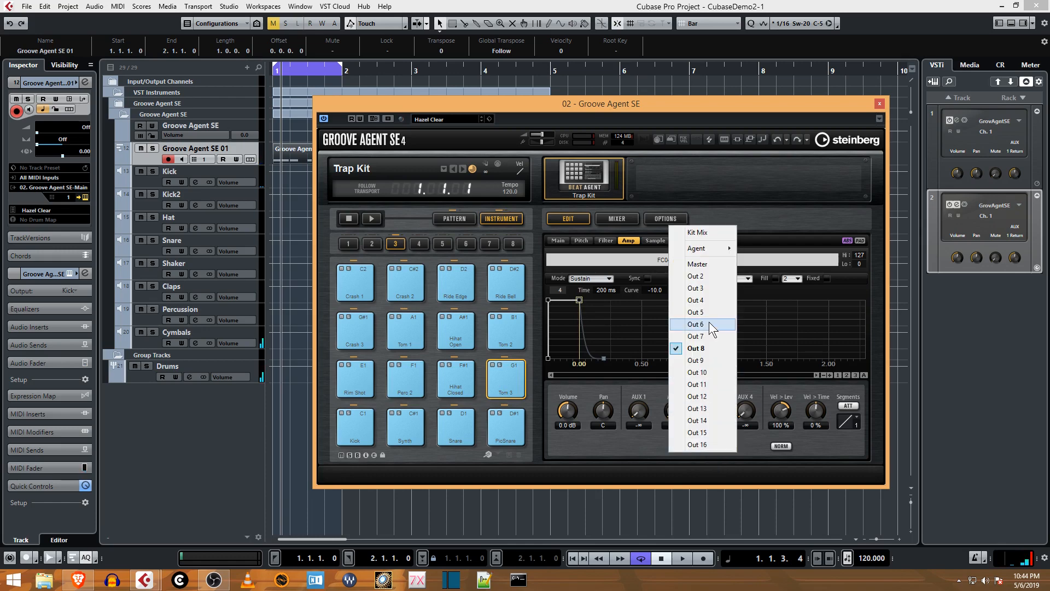
{"action": "left_click", "coordinate": [710, 336]}
- Audition samples in the Hybrid Snares folder and replace the Tom 3 pad's sample with Antidote Hybrid Pack - Snare 8.wav
{"action": "right_click", "coordinate": [672, 260]}
{"action": "left_click", "coordinate": [706, 269]}
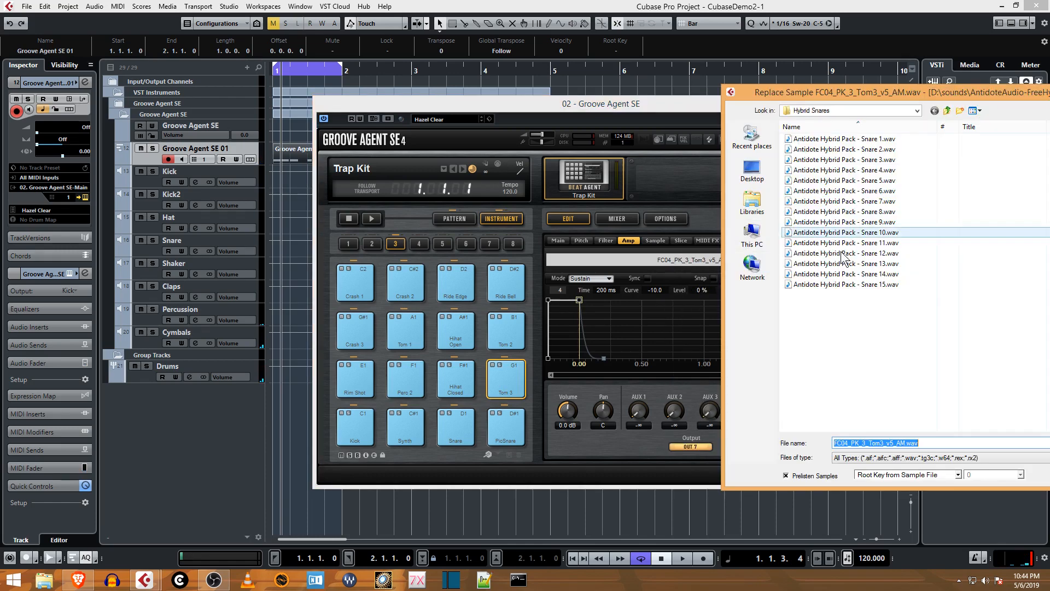
{"action": "left_click", "coordinate": [865, 201]}
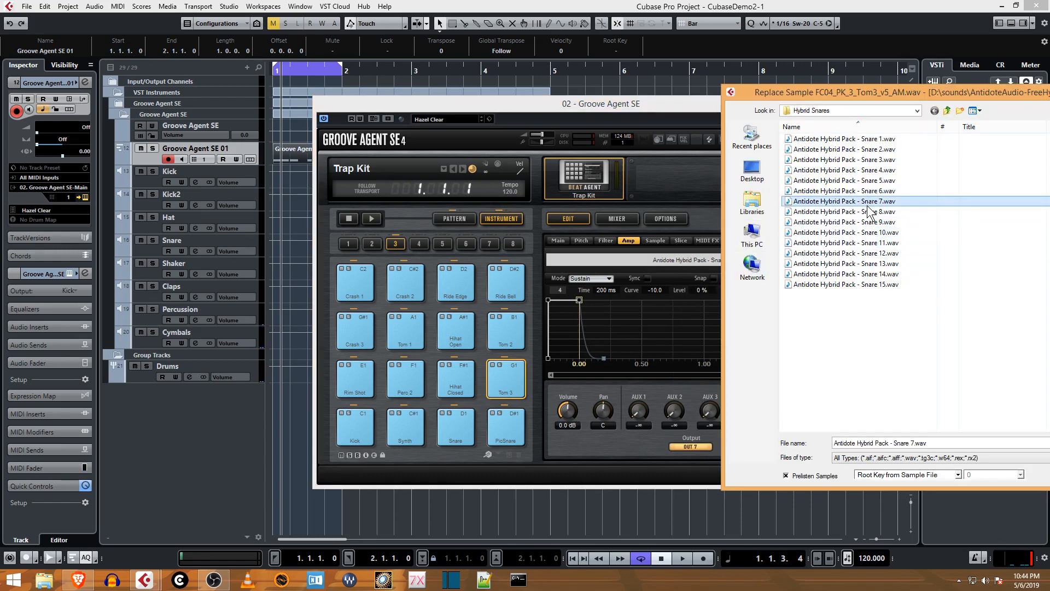
{"action": "left_click", "coordinate": [870, 212]}
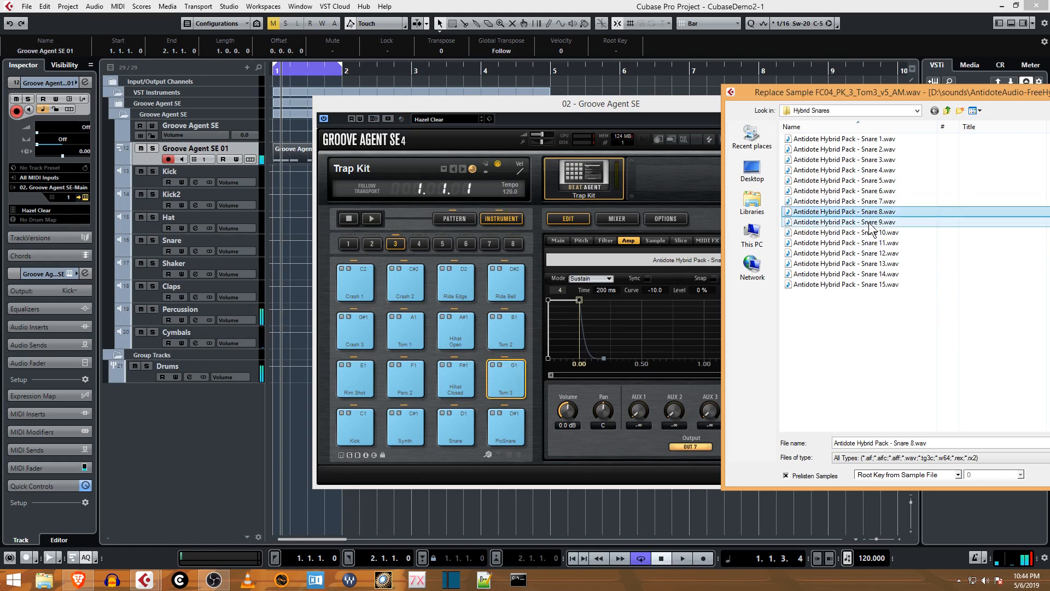
{"action": "left_click", "coordinate": [870, 223]}
{"action": "left_click", "coordinate": [871, 233]}
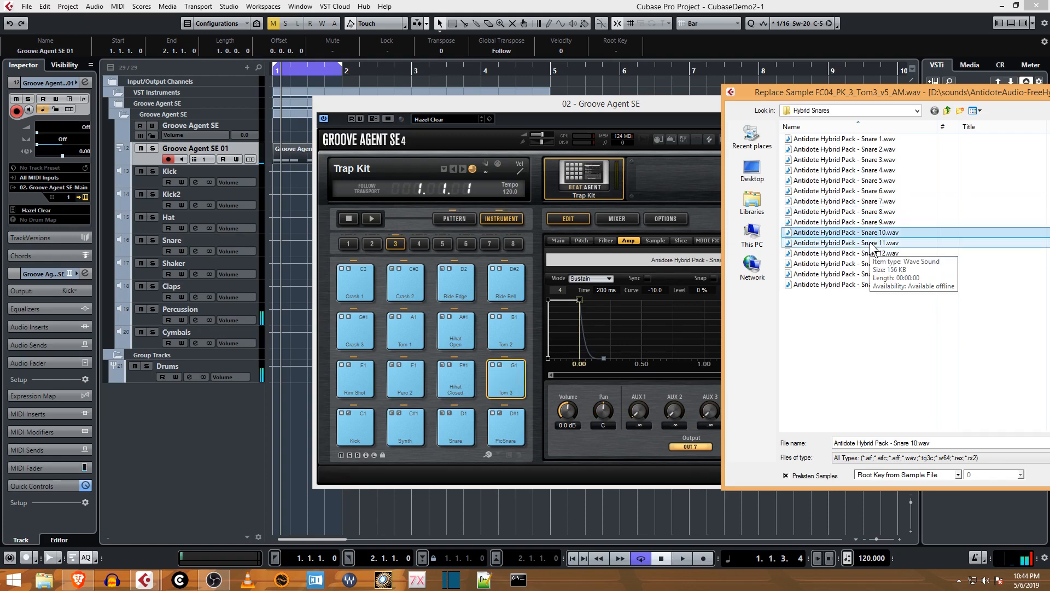
{"action": "left_click", "coordinate": [871, 243]}
{"action": "left_click", "coordinate": [871, 254]}
{"action": "left_click", "coordinate": [873, 263]}
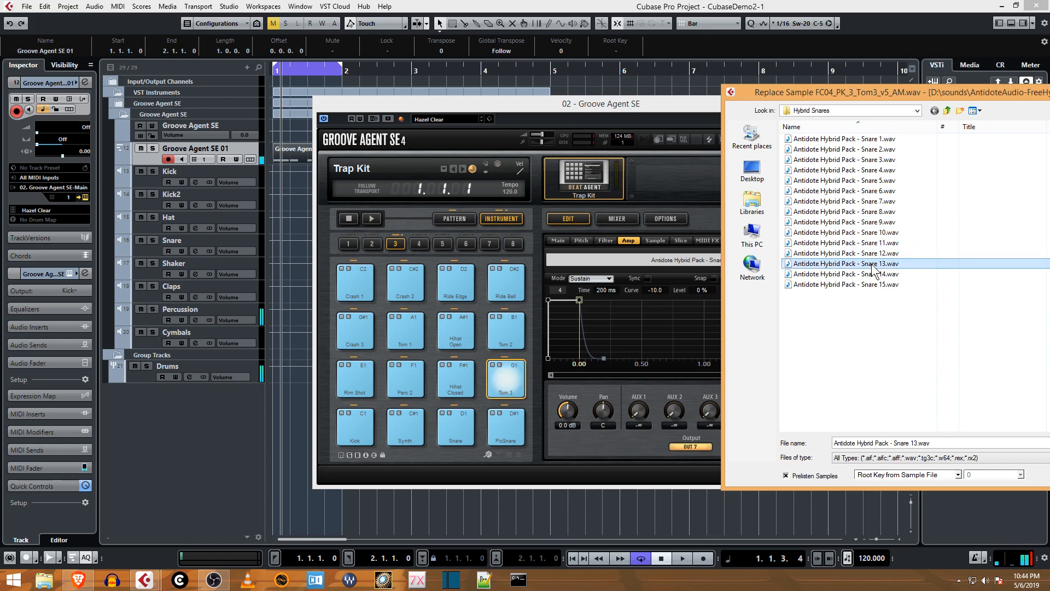
{"action": "left_click", "coordinate": [871, 274]}
{"action": "left_click", "coordinate": [869, 283]}
{"action": "left_click", "coordinate": [863, 182]}
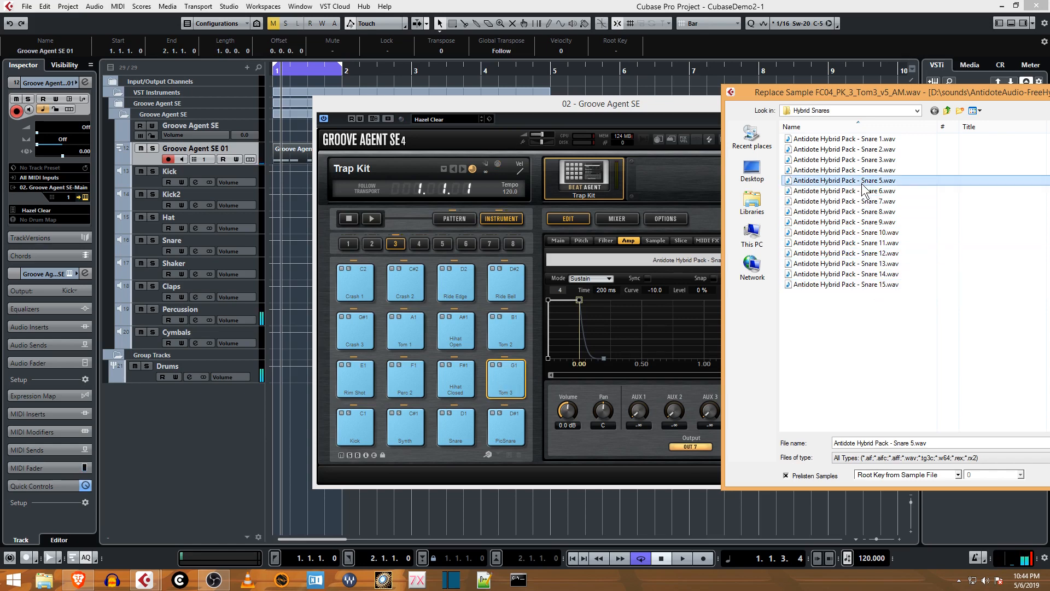
{"action": "left_click", "coordinate": [864, 191]}
{"action": "left_click", "coordinate": [865, 201]}
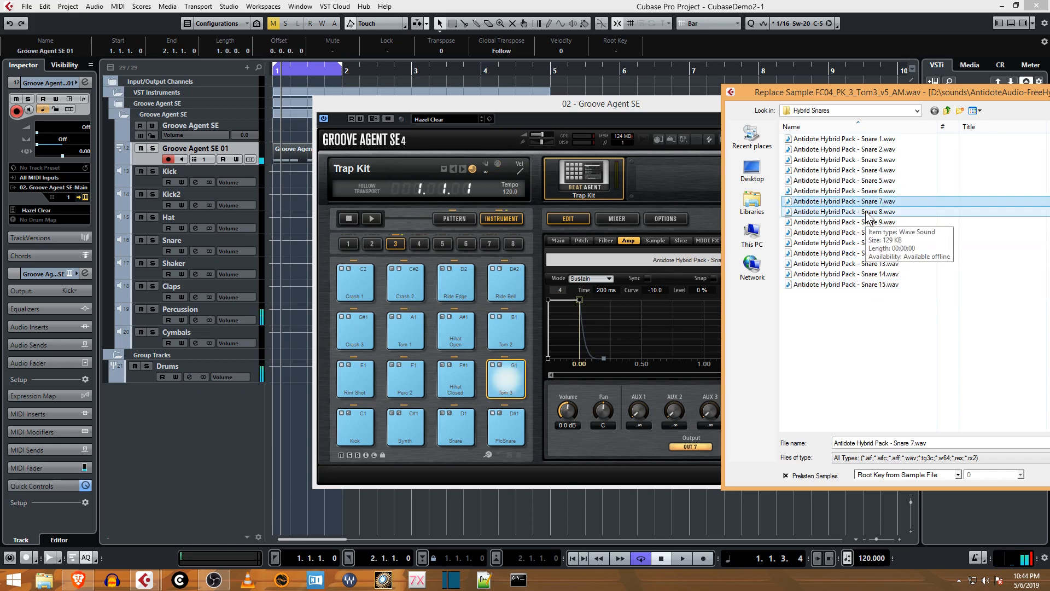
{"action": "left_click", "coordinate": [867, 212]}
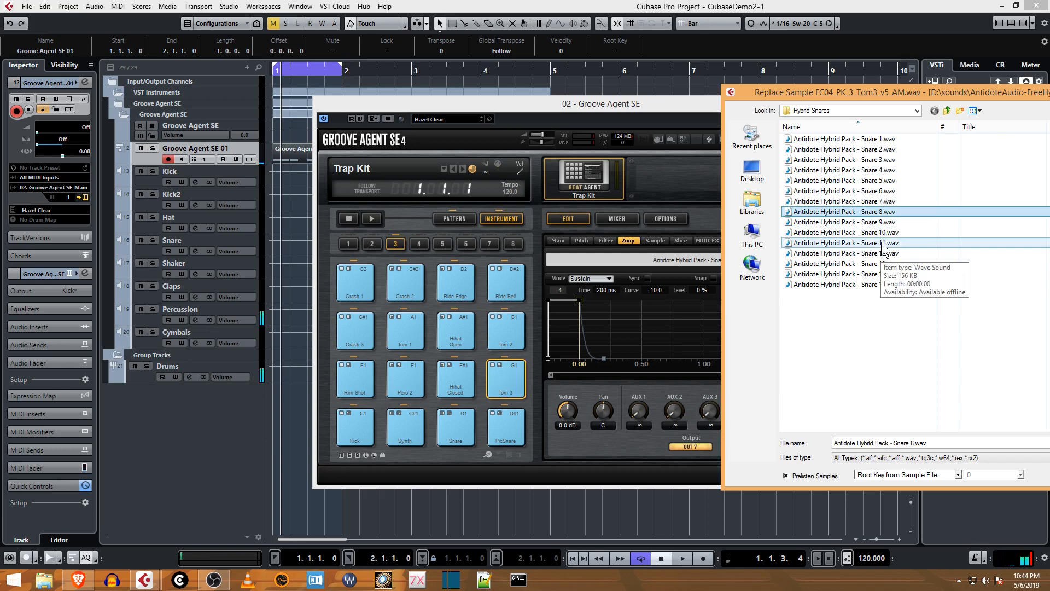
{"action": "key", "text": "Return"}
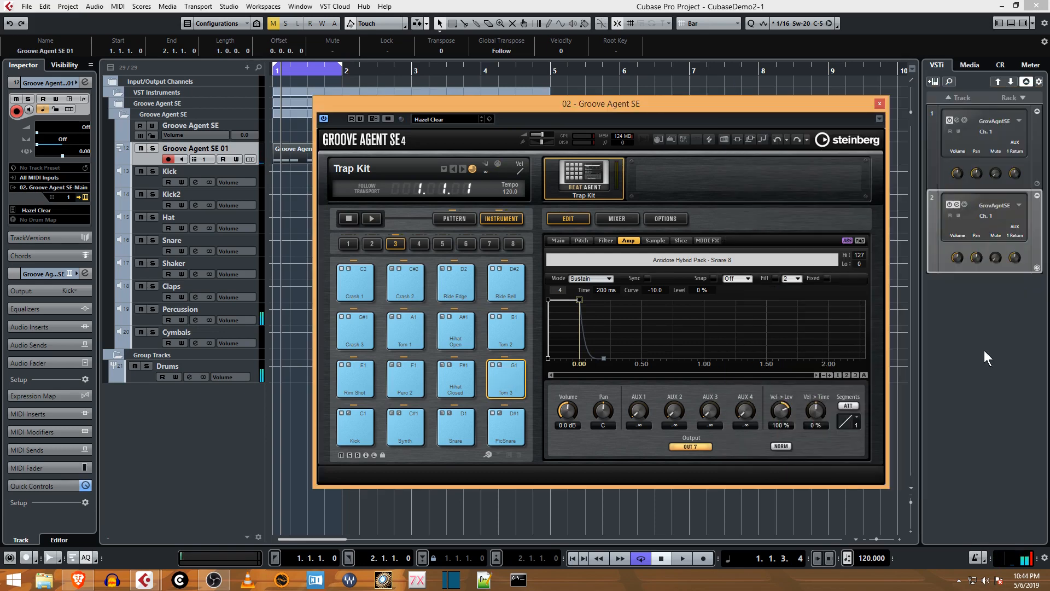
- Add a short fade-in to the start of the Tom 3 pad's Snare 8 sample waveform
{"action": "left_click", "coordinate": [657, 240]}
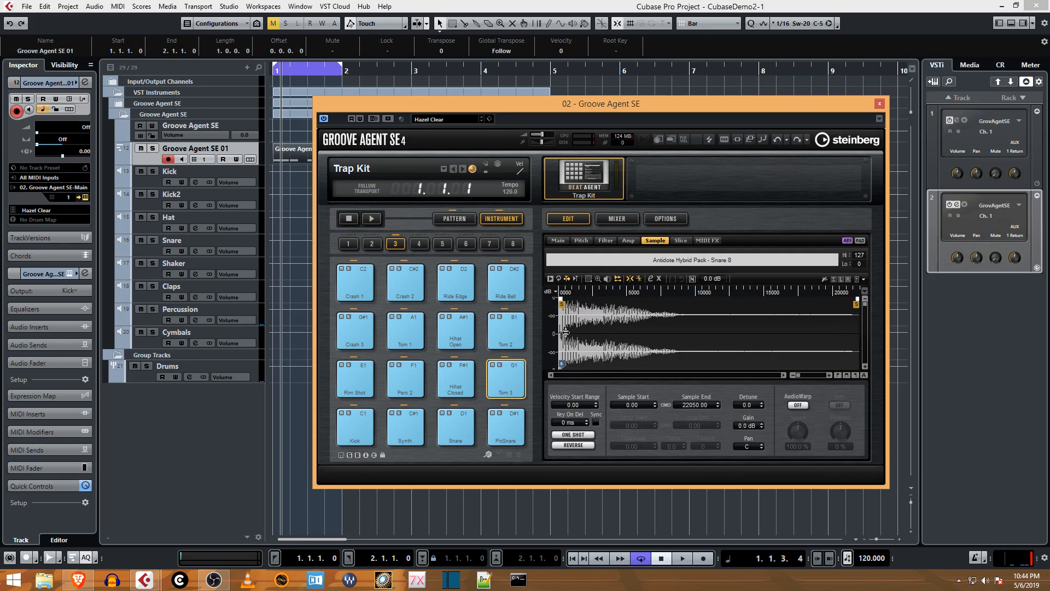
{"action": "left_click_drag", "start_coordinate": [560, 298], "coordinate": [578, 298]}
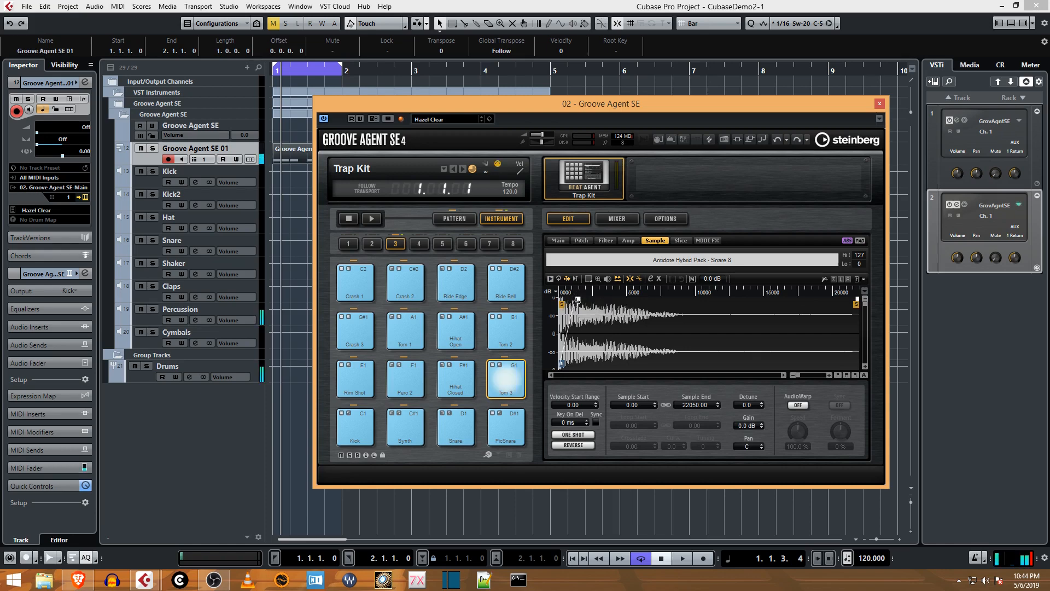